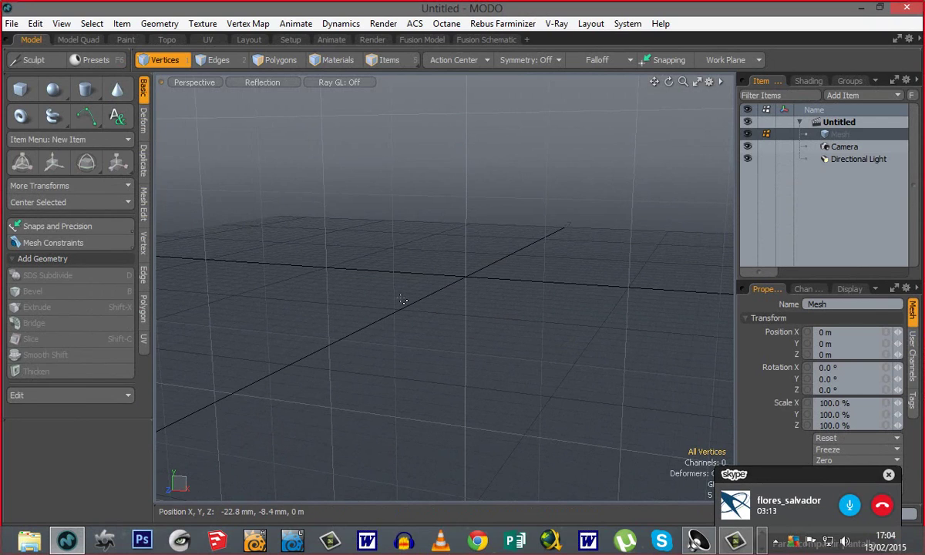
{"action": "left_click_drag", "start_coordinate": [416, 332], "coordinate": [362, 216], "text": "alt"}
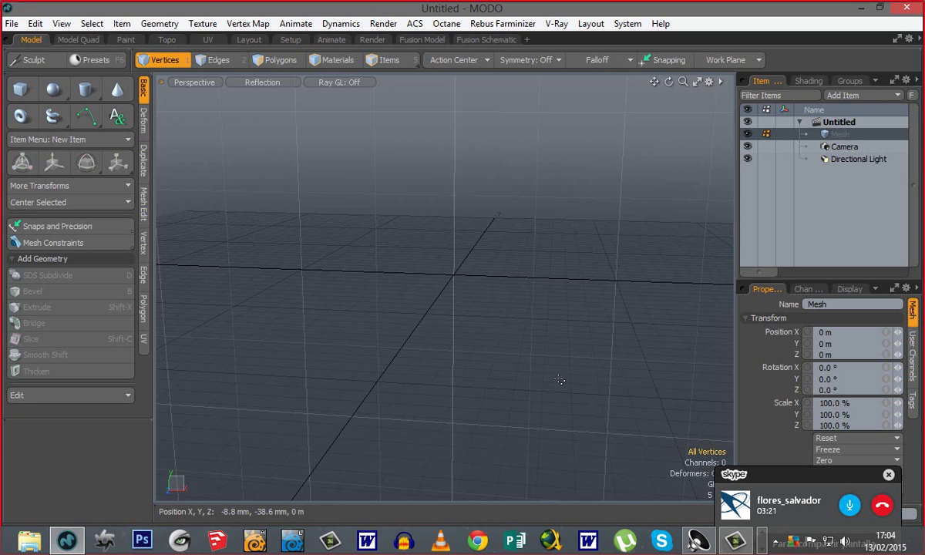
{"action": "mouse_move", "coordinate": [448, 386]}
{"action": "left_mouse_down", "text": "alt"}
{"action": "mouse_move", "coordinate": [425, 254]}
{"action": "mouse_move", "coordinate": [467, 268]}
{"action": "mouse_move", "coordinate": [440, 370]}
{"action": "left_mouse_up", "text": "alt"}
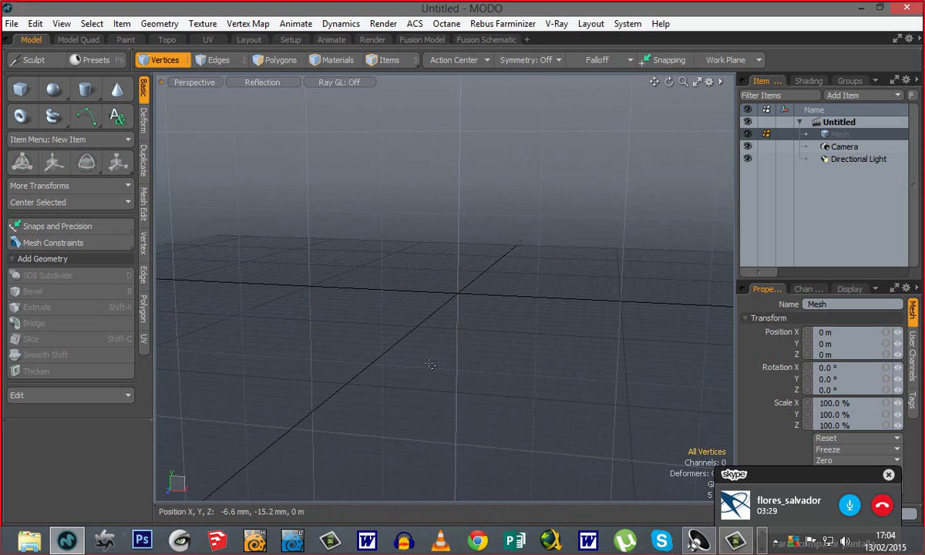
{"action": "left_click_drag", "start_coordinate": [730, 474], "coordinate": [733, 533]}
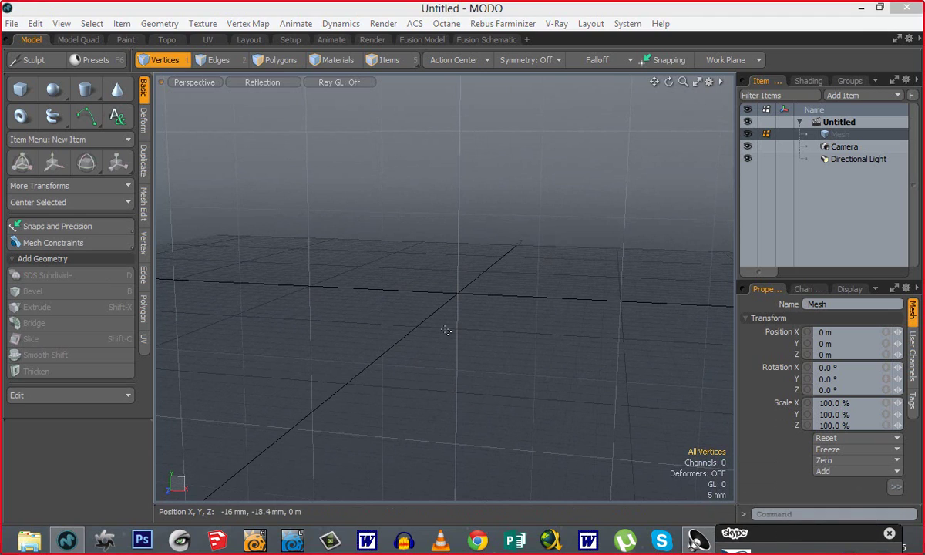
{"action": "left_click_drag", "start_coordinate": [466, 301], "coordinate": [356, 308], "text": "alt"}
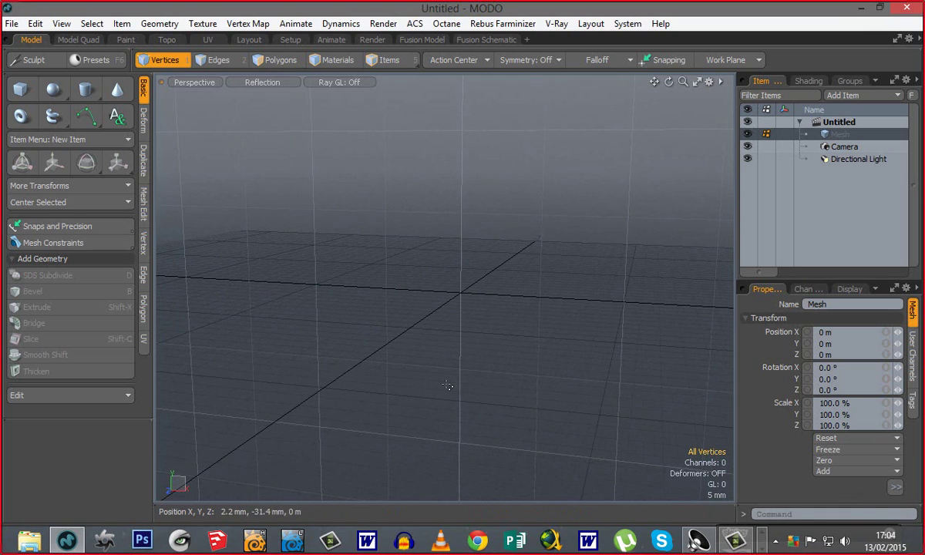
{"action": "left_click_drag", "start_coordinate": [369, 319], "coordinate": [438, 392], "text": "alt"}
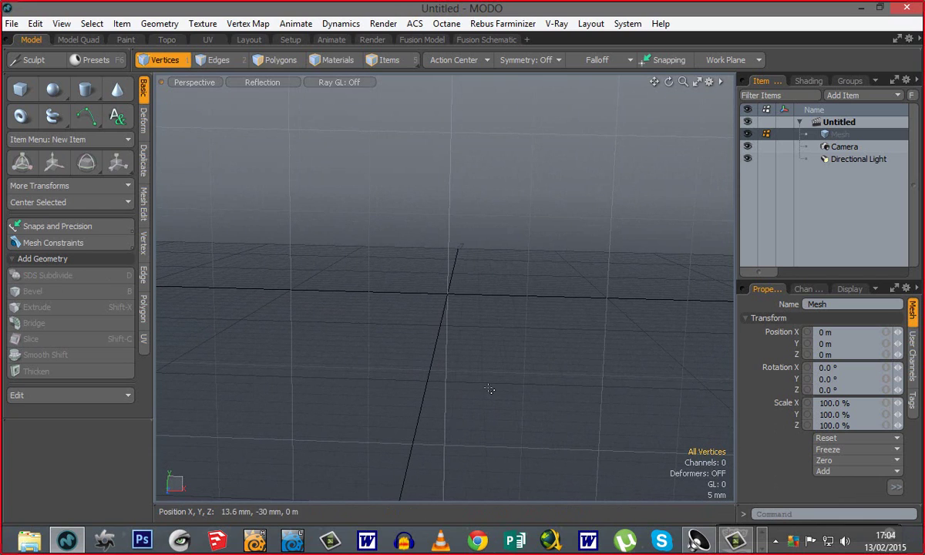
{"action": "left_click_drag", "start_coordinate": [403, 312], "coordinate": [468, 287], "text": "alt"}
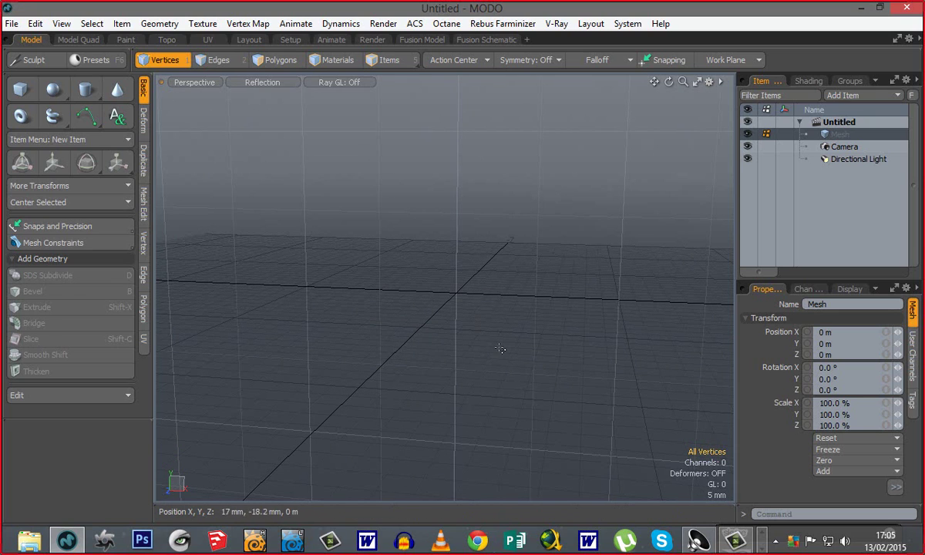
{"action": "left_click_drag", "start_coordinate": [499, 349], "coordinate": [448, 431], "text": "alt"}
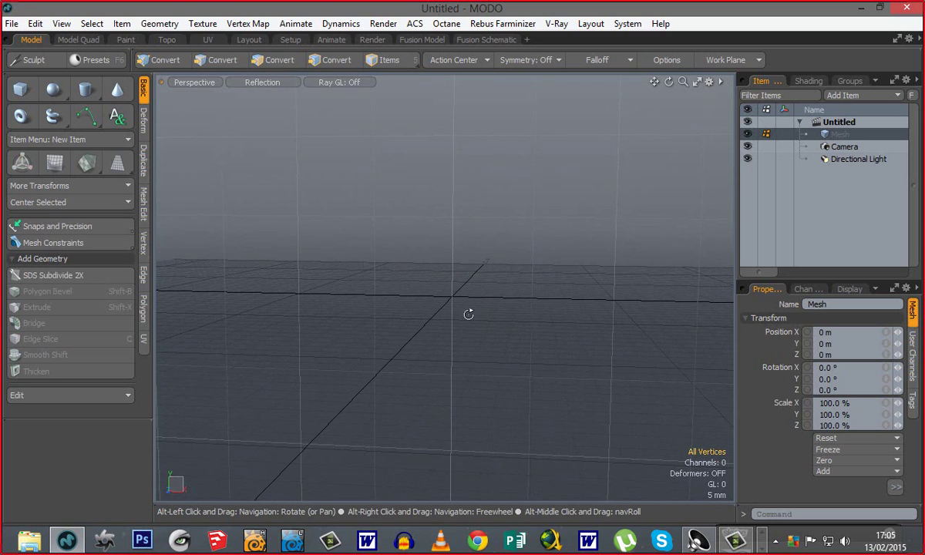
{"action": "left_click_drag", "start_coordinate": [471, 314], "coordinate": [462, 446], "text": "alt"}
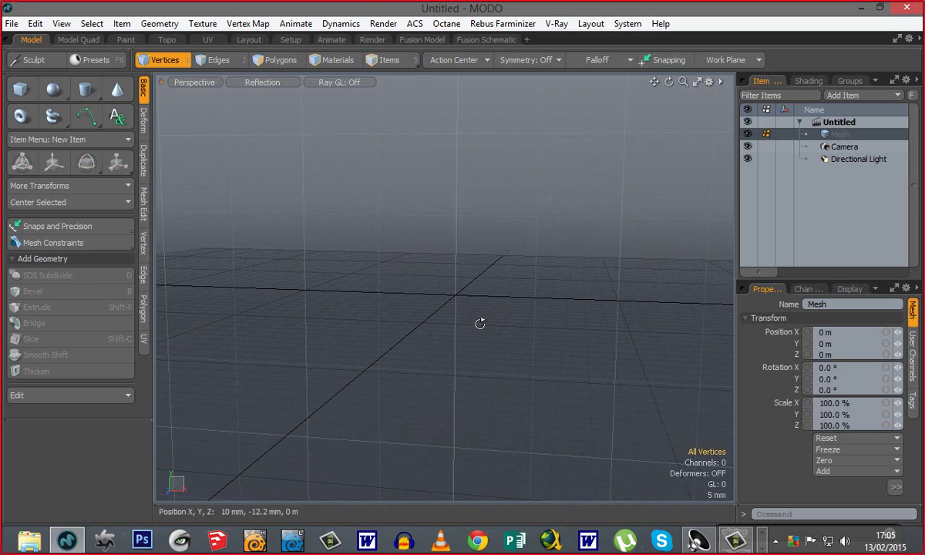
{"action": "left_click_drag", "start_coordinate": [479, 322], "coordinate": [416, 330], "text": "alt"}
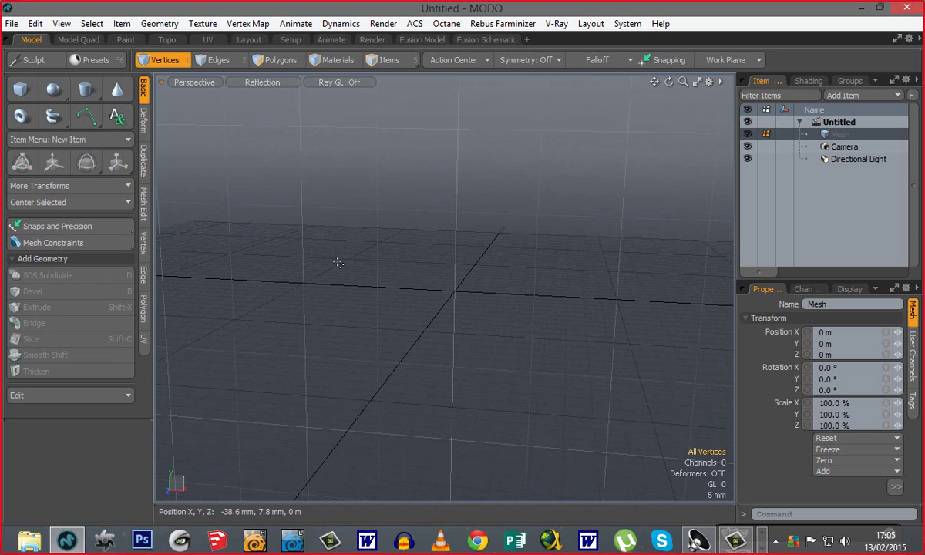
- Widen the area that holds the item list and the properties
{"action": "left_click_drag", "start_coordinate": [736, 255], "coordinate": [675, 255]}
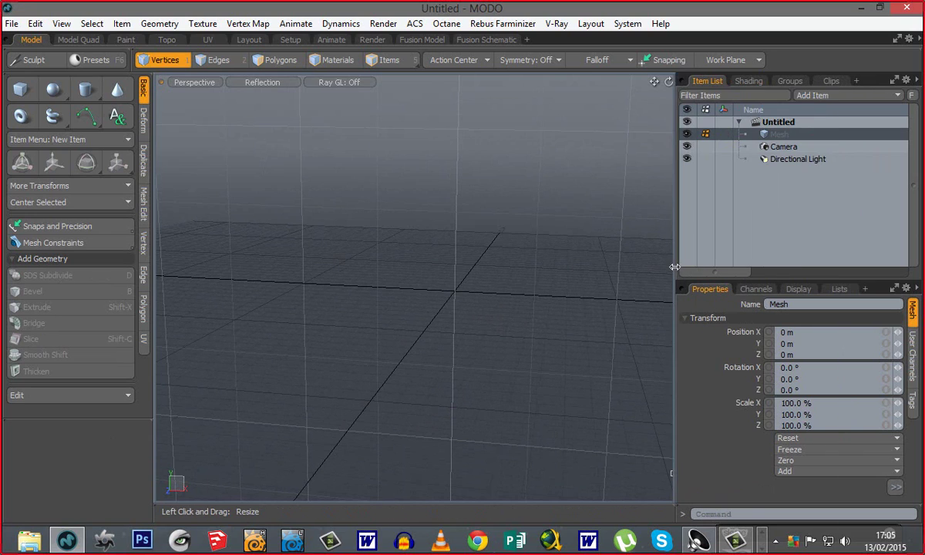
{"action": "left_click_drag", "start_coordinate": [415, 303], "coordinate": [393, 316], "text": "alt"}
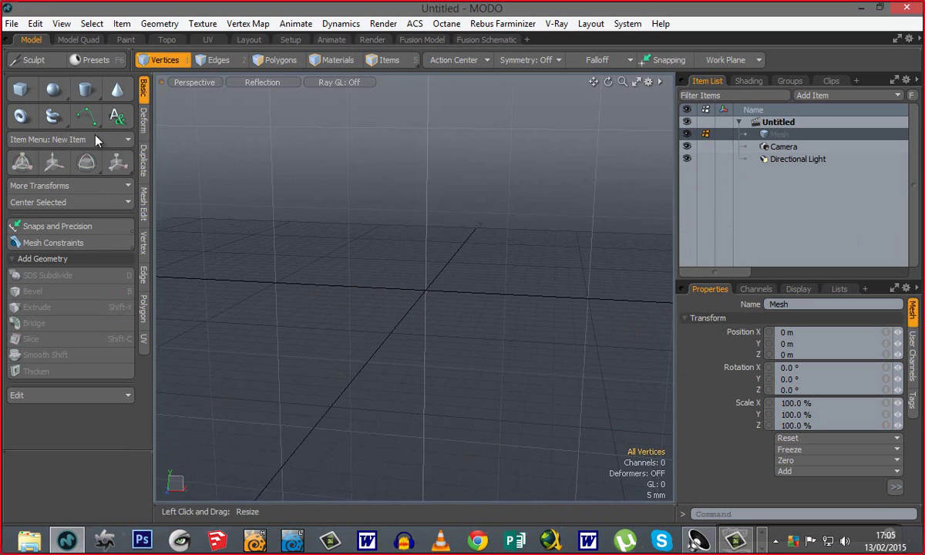
- Create a uniform quadball sphere of about 27 mm radius near the origin and turn on the wireframe display
{"action": "left_click", "coordinate": [54, 90]}
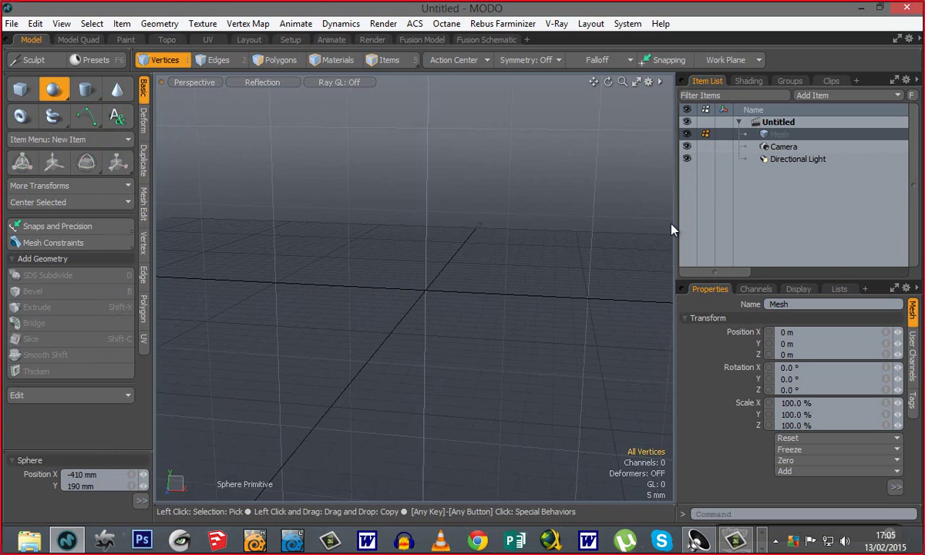
{"action": "key", "text": "ctrl"}
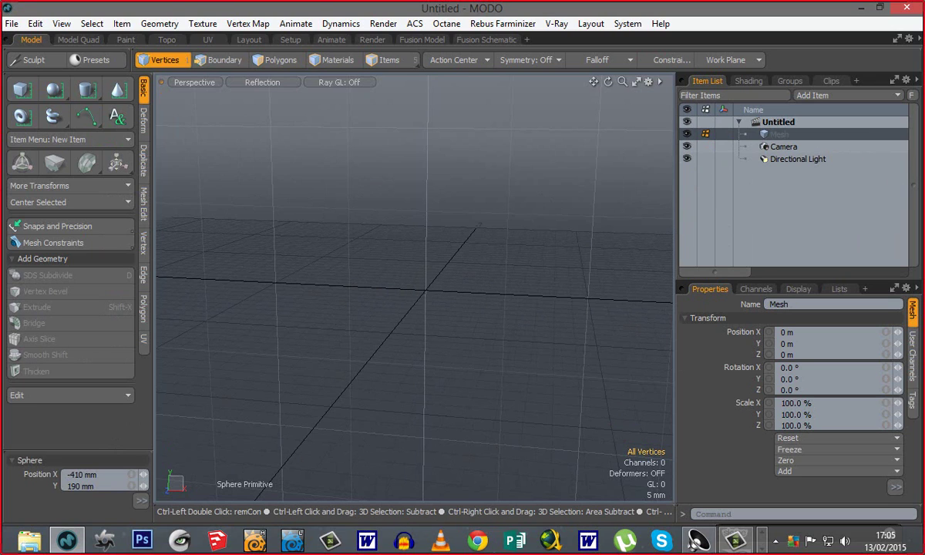
{"action": "mouse_move", "coordinate": [427, 290]}
{"action": "left_mouse_down"}
{"action": "mouse_move", "coordinate": [463, 293]}
{"action": "mouse_move", "coordinate": [435, 304]}
{"action": "left_mouse_up"}
{"action": "key", "text": "shift+o"}
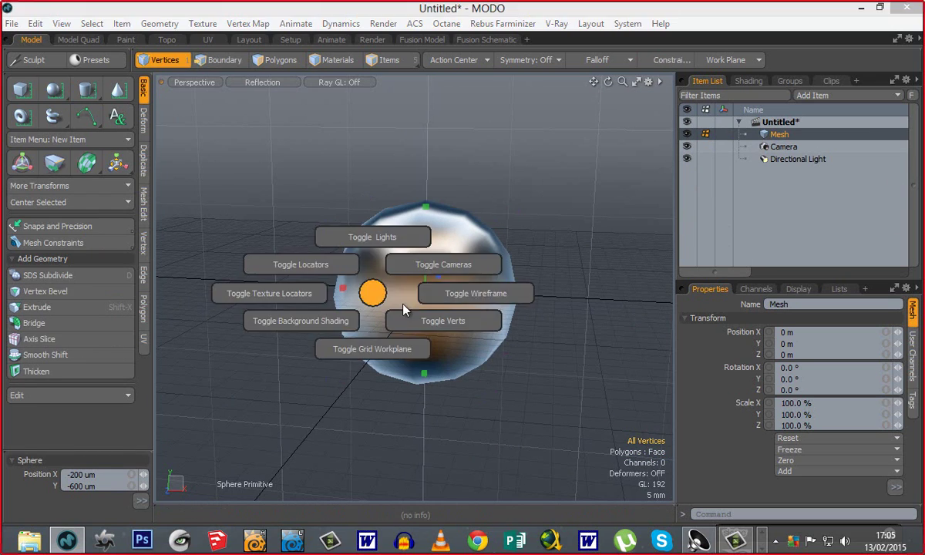
{"action": "left_click", "coordinate": [405, 310]}
{"action": "left_click_drag", "start_coordinate": [450, 405], "coordinate": [509, 397], "text": "alt"}
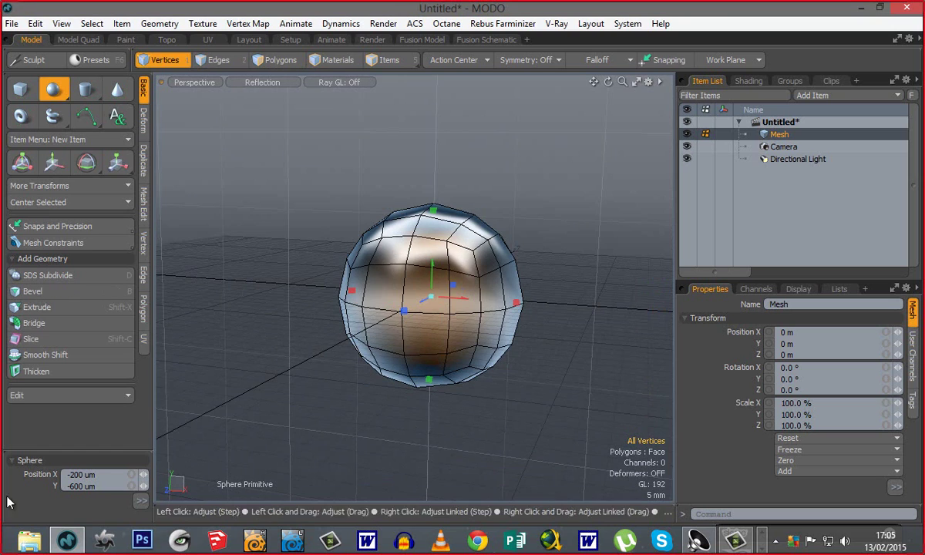
- Show the full sphere settings and set the sphere's subdivision level to 5
{"action": "left_click_drag", "start_coordinate": [60, 453], "coordinate": [60, 340]}
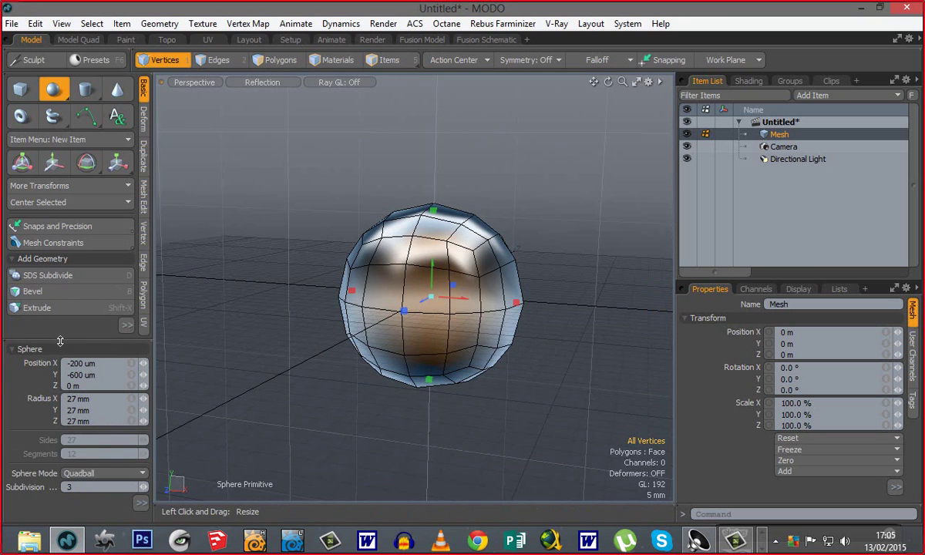
{"action": "left_click", "coordinate": [144, 487]}
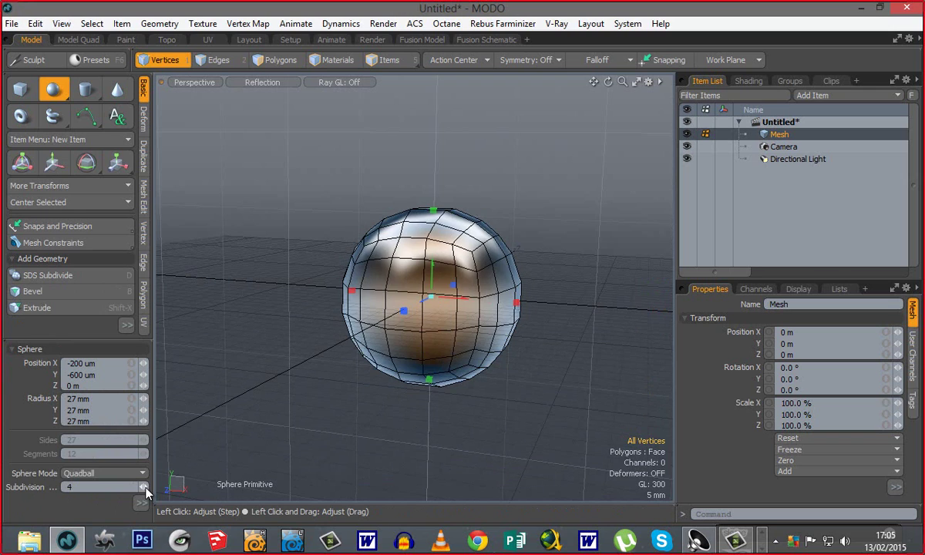
{"action": "left_click", "coordinate": [143, 487]}
{"action": "key", "text": "space"}
{"action": "left_click_drag", "start_coordinate": [526, 382], "coordinate": [524, 308], "text": "alt"}
- Rename the sphere's mesh item as BOLA
{"action": "right_click", "coordinate": [730, 133]}
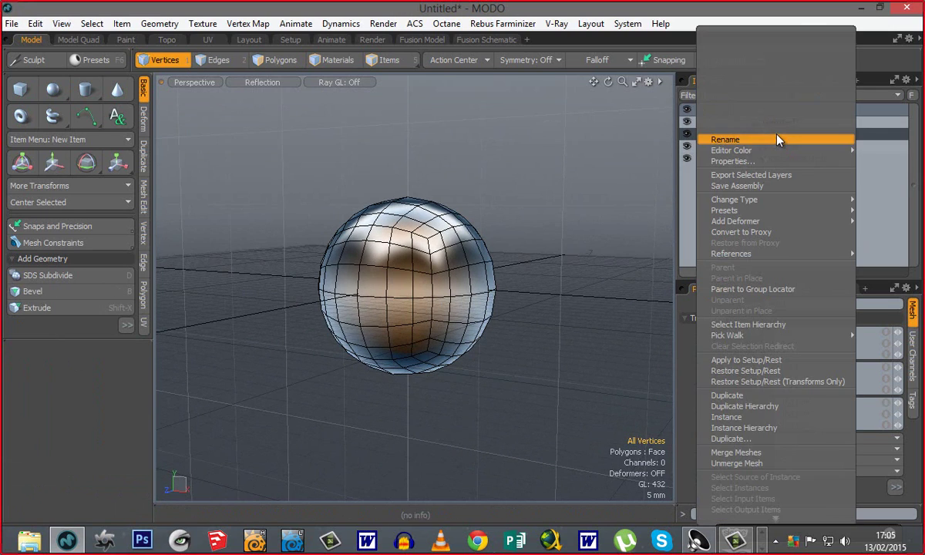
{"action": "left_click", "coordinate": [777, 140]}
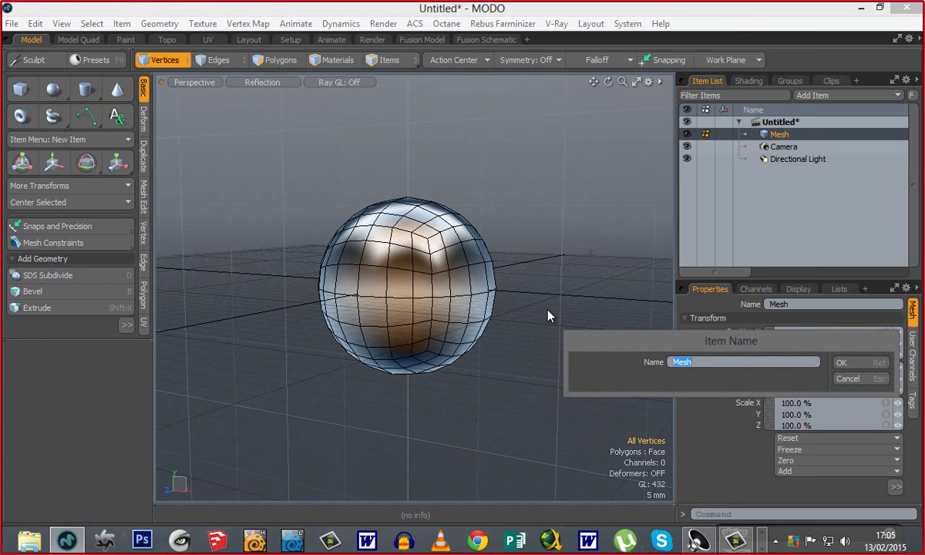
{"action": "type", "text": "BOLA"}
{"action": "key", "text": "Return"}
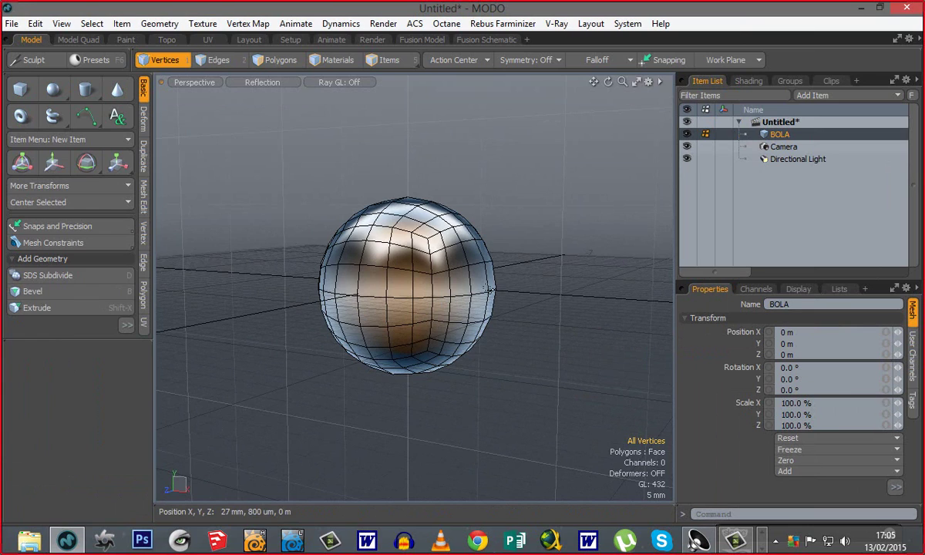
- Add a new mesh item and create a unit cube in it
{"action": "key", "text": "n"}
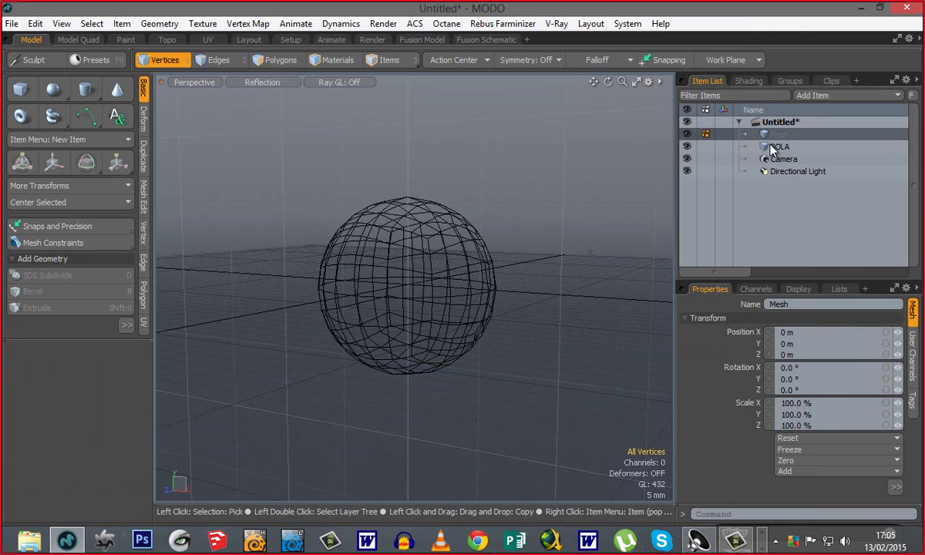
{"action": "left_click", "coordinate": [20, 91]}
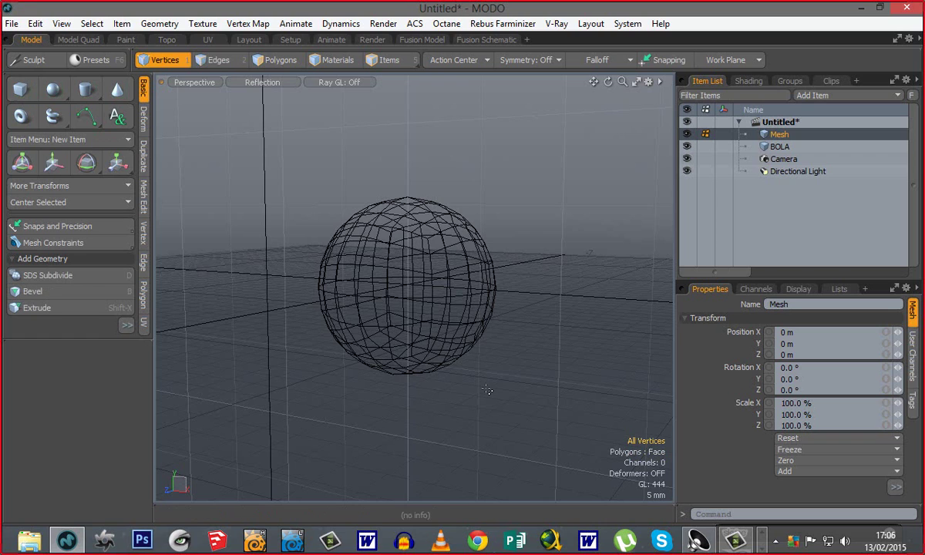
{"action": "left_click", "coordinate": [450, 311]}
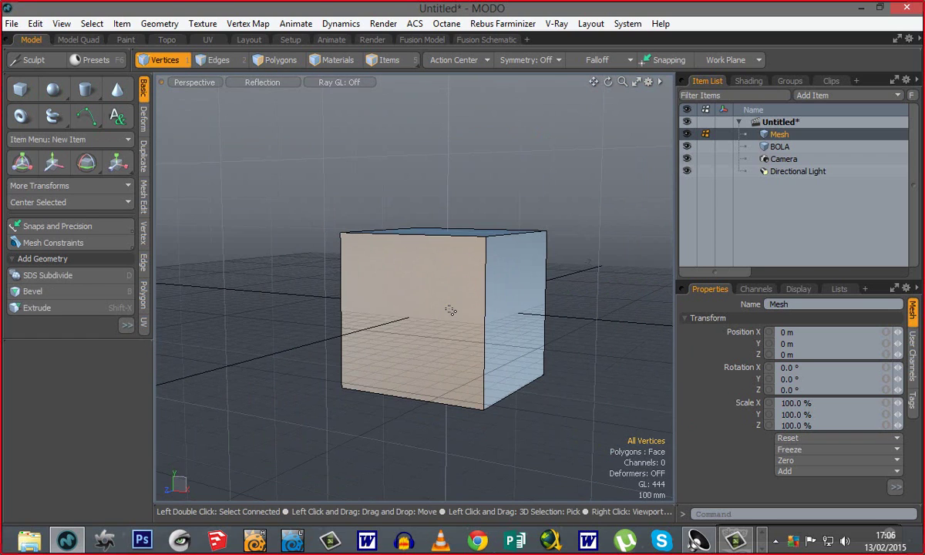
- Scale the cube down to roughly the sphere's size and move it along X until it stands beside the sphere
{"action": "key", "text": "r"}
{"action": "left_click_drag", "start_coordinate": [447, 316], "coordinate": [509, 317]}
{"action": "left_click_drag", "start_coordinate": [427, 256], "coordinate": [421, 278]}
{"action": "key", "text": "w"}
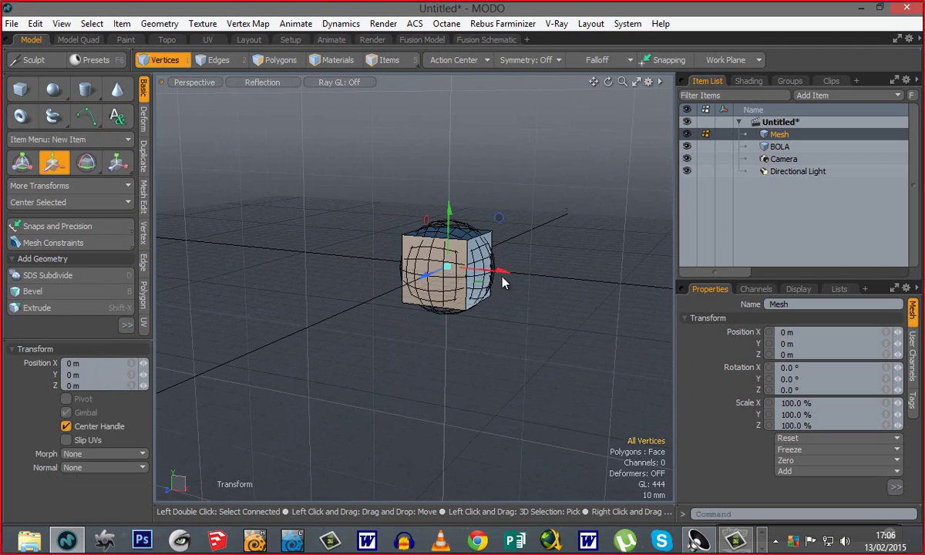
{"action": "left_click_drag", "start_coordinate": [501, 279], "coordinate": [559, 271], "text": "alt+shift"}
{"action": "key", "text": "space"}
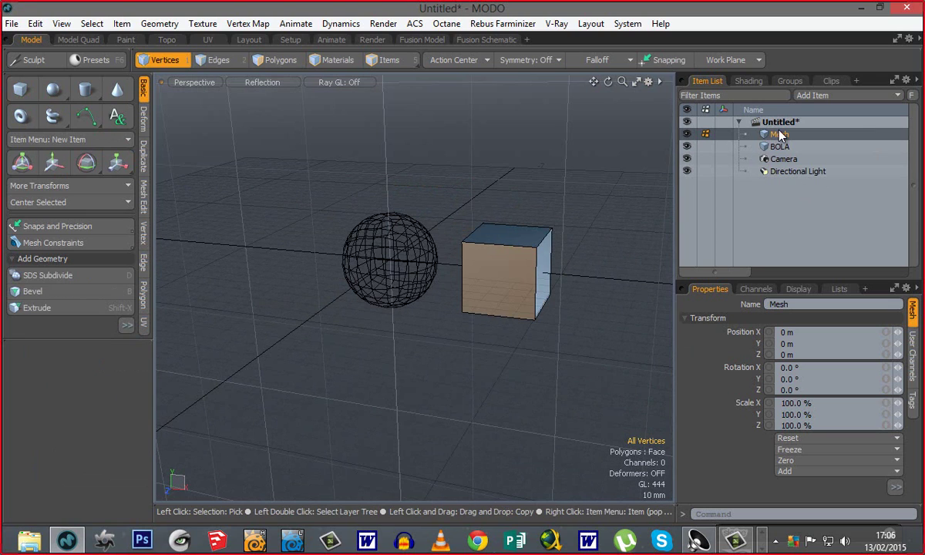
- Rename the cube's mesh item as CUBO
{"action": "right_click", "coordinate": [731, 131]}
{"action": "left_click", "coordinate": [731, 129]}
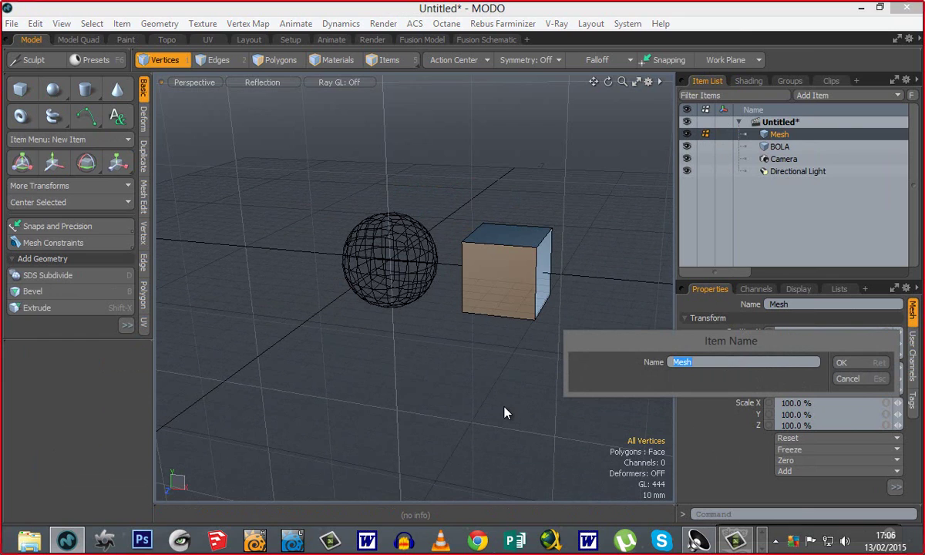
{"action": "type", "text": "CUBO"}
{"action": "key", "text": "Return"}
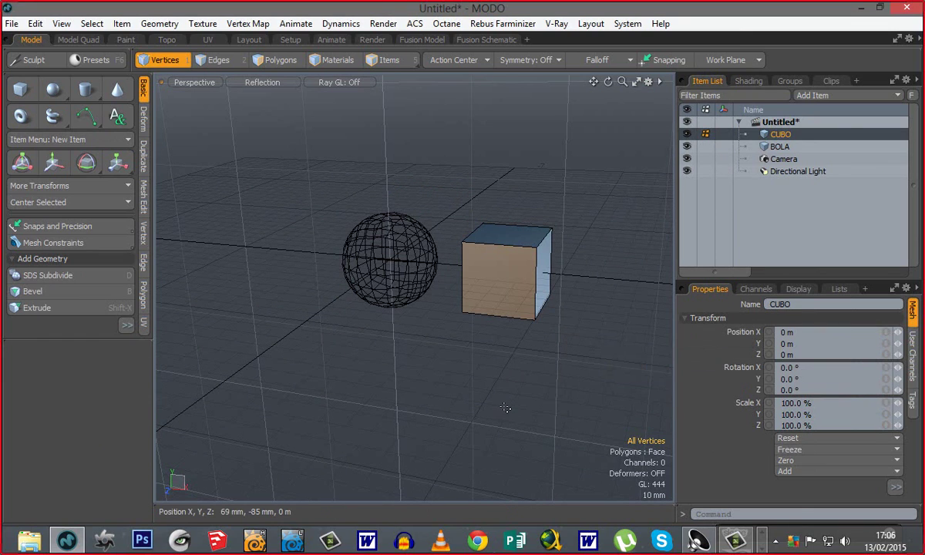
- Make BOLA the active mesh item and examine the sphere's polygon layout up close
{"action": "left_click_drag", "start_coordinate": [470, 362], "coordinate": [508, 339], "text": "alt"}
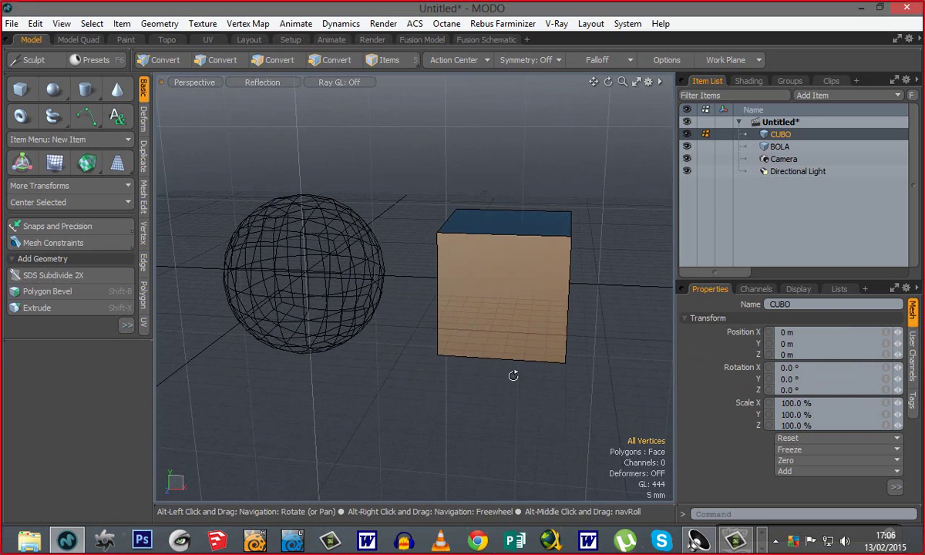
{"action": "left_click_drag", "start_coordinate": [512, 375], "coordinate": [387, 219], "text": "alt"}
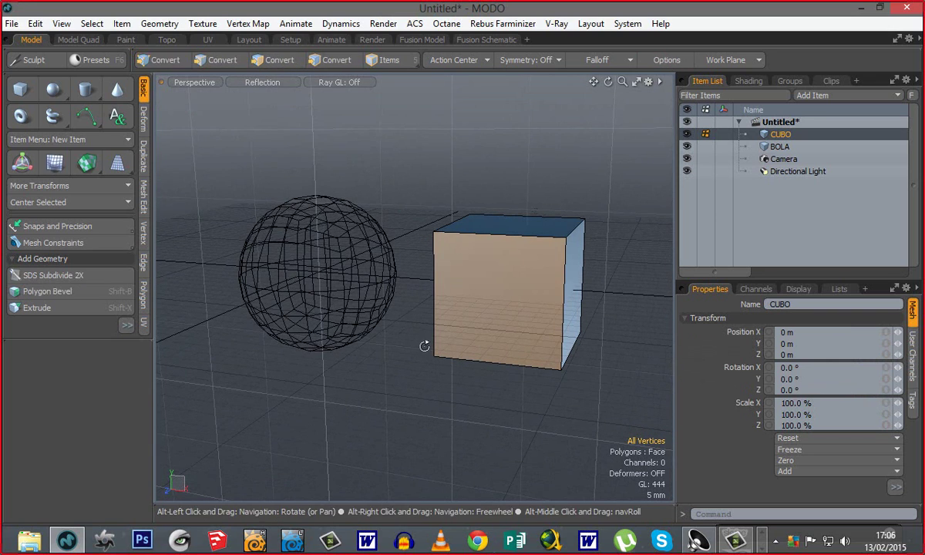
{"action": "left_click_drag", "start_coordinate": [424, 347], "coordinate": [400, 339], "text": "alt"}
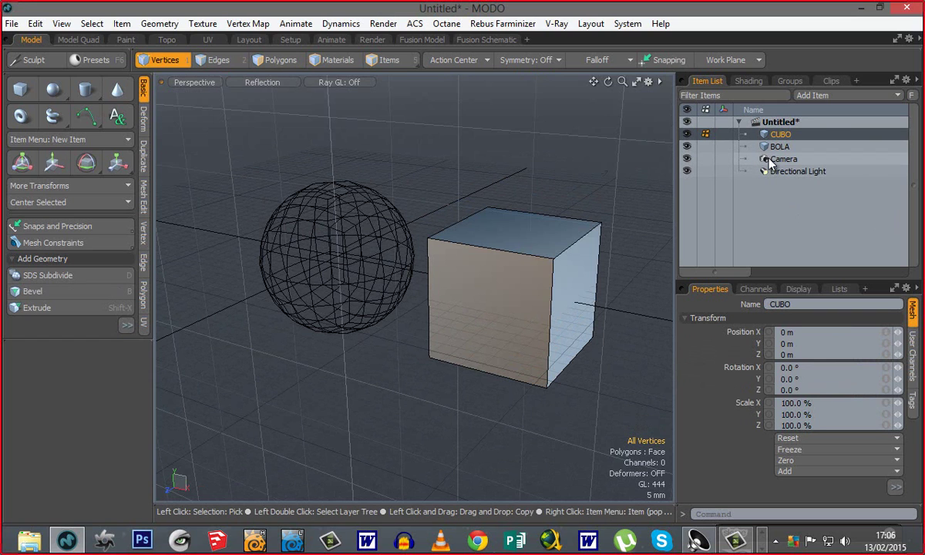
{"action": "left_click", "coordinate": [724, 146]}
{"action": "left_click_drag", "start_coordinate": [494, 359], "coordinate": [415, 356], "text": "alt"}
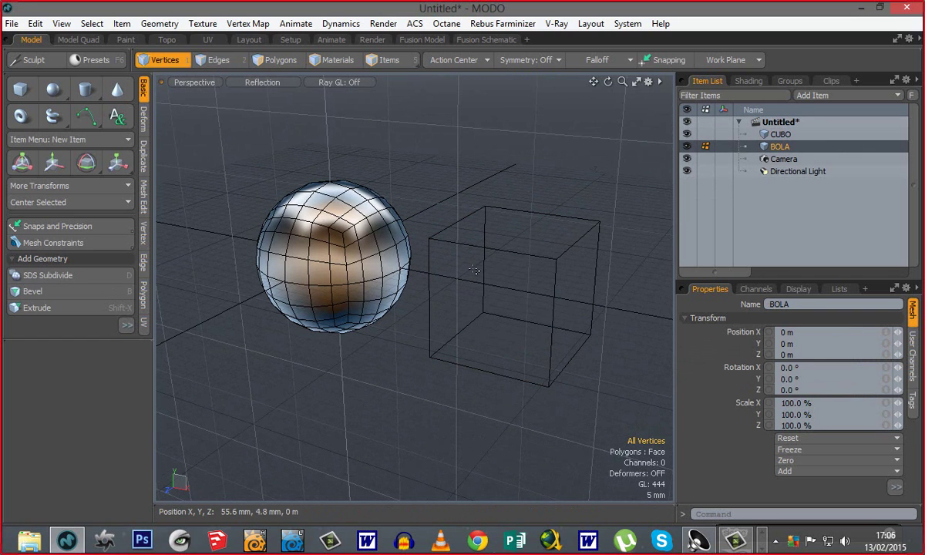
{"action": "left_click_drag", "start_coordinate": [378, 393], "coordinate": [430, 246], "text": "alt"}
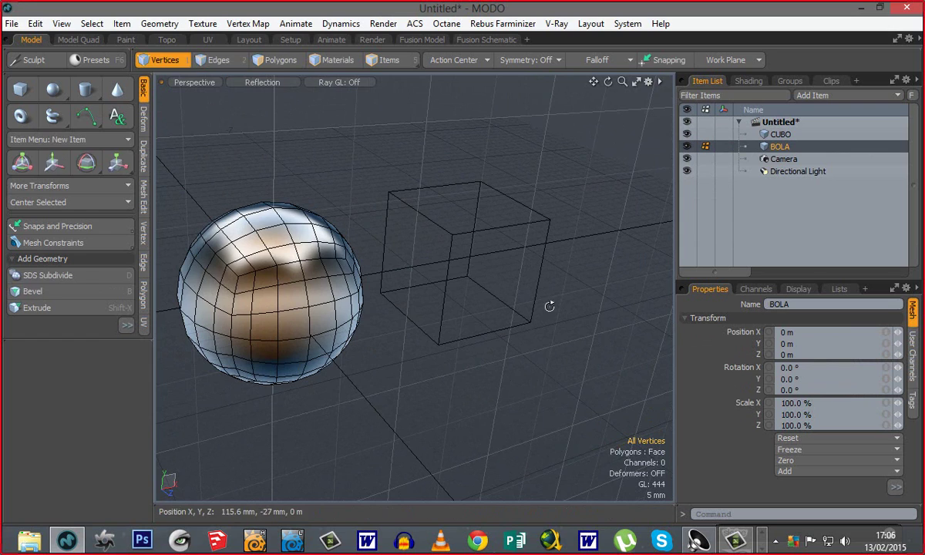
{"action": "left_click_drag", "start_coordinate": [515, 287], "coordinate": [381, 214], "text": "alt"}
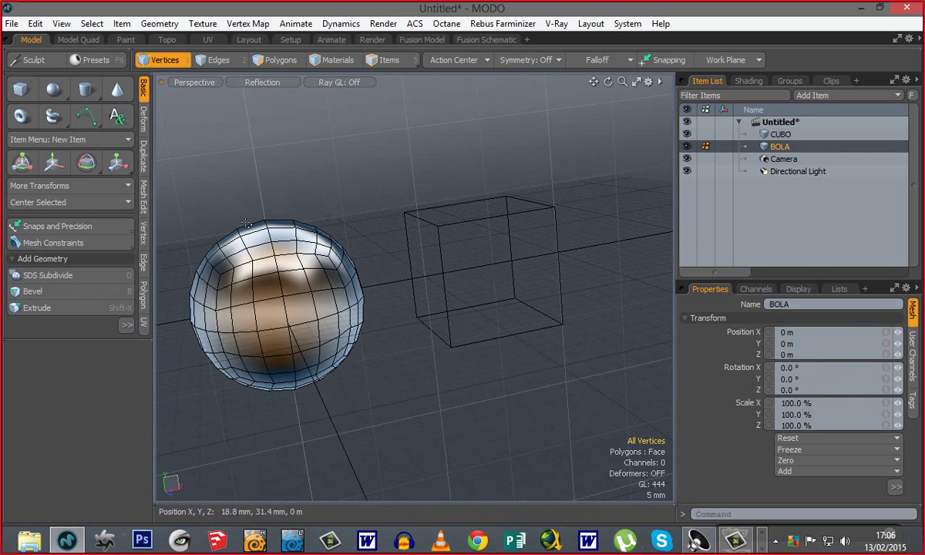
{"action": "left_click_drag", "start_coordinate": [517, 364], "coordinate": [432, 397], "text": "alt"}
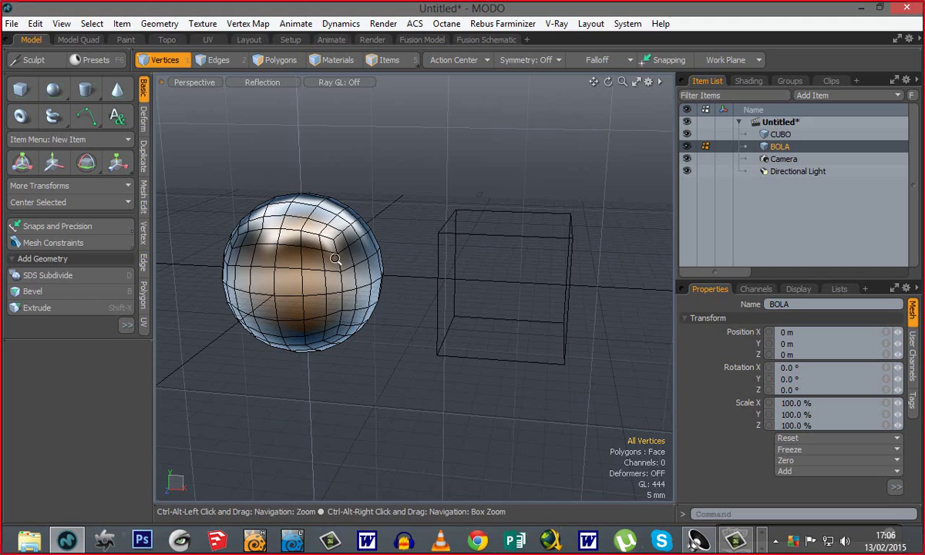
{"action": "left_click_drag", "start_coordinate": [337, 262], "coordinate": [470, 377], "text": "ctrl+alt"}
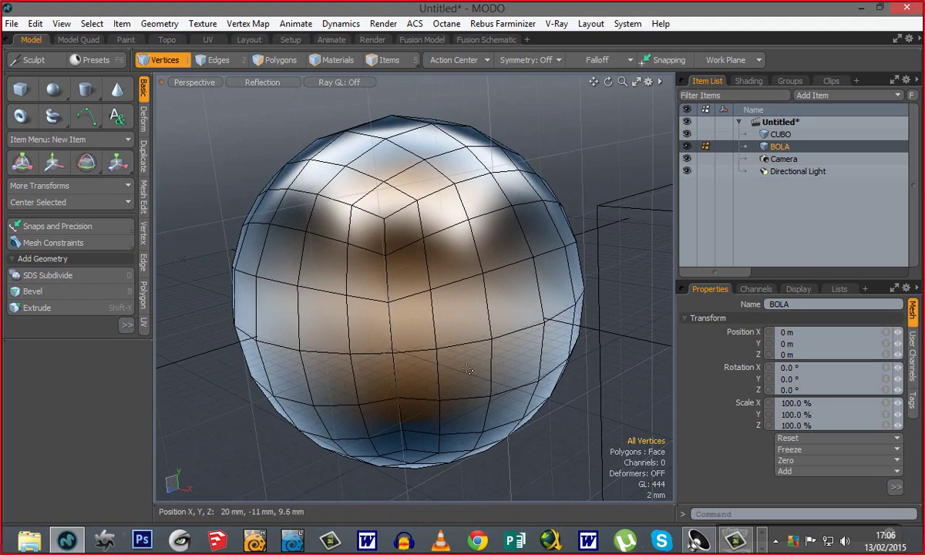
- Examine the BOLA sphere's polygon layout and the inactive cube's wireframe beside it from several angles
{"action": "left_click_drag", "start_coordinate": [465, 178], "coordinate": [398, 279], "text": "alt"}
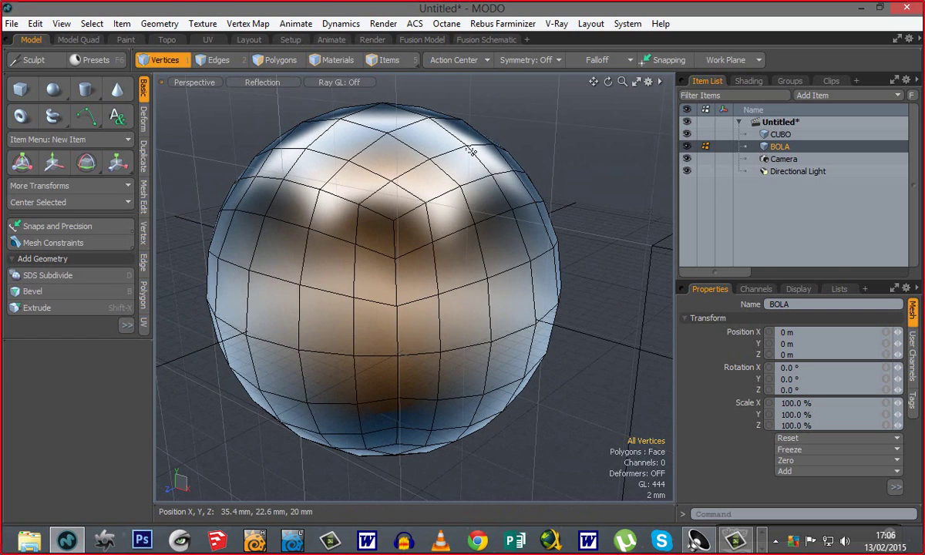
{"action": "left_click_drag", "start_coordinate": [417, 321], "coordinate": [304, 320], "text": "alt"}
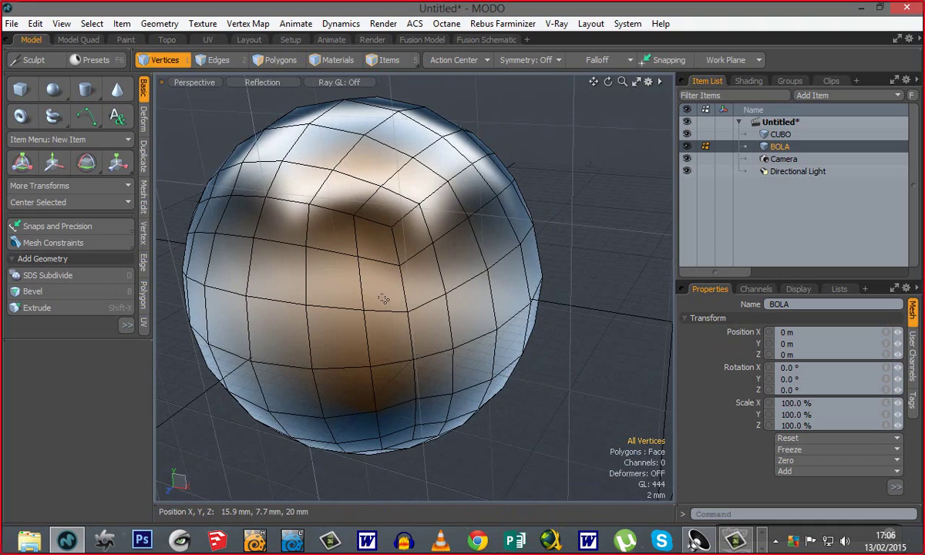
{"action": "scroll", "coordinate": [383, 296], "scroll_direction": "down", "scroll_amount": 3}
{"action": "left_click_drag", "start_coordinate": [383, 297], "coordinate": [370, 397], "text": "alt"}
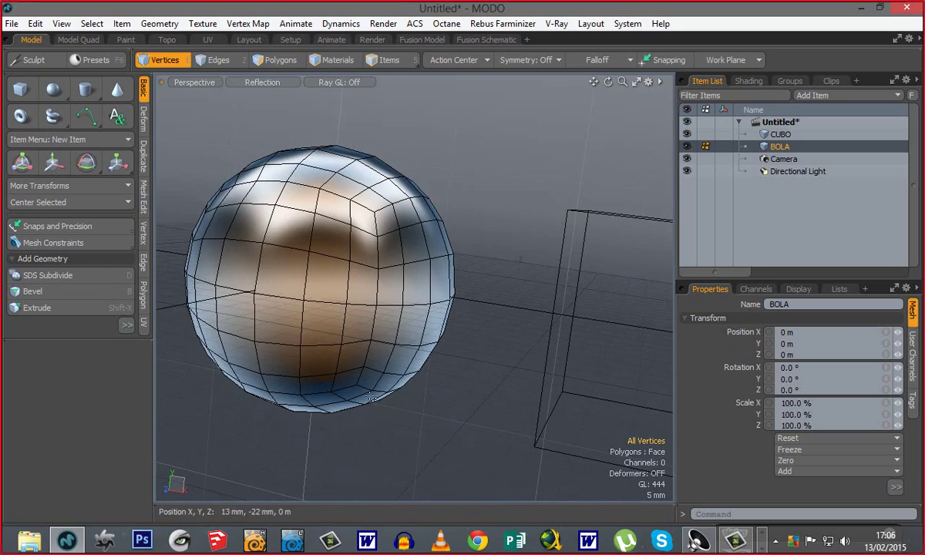
{"action": "left_click_drag", "start_coordinate": [367, 347], "coordinate": [310, 288], "text": "alt"}
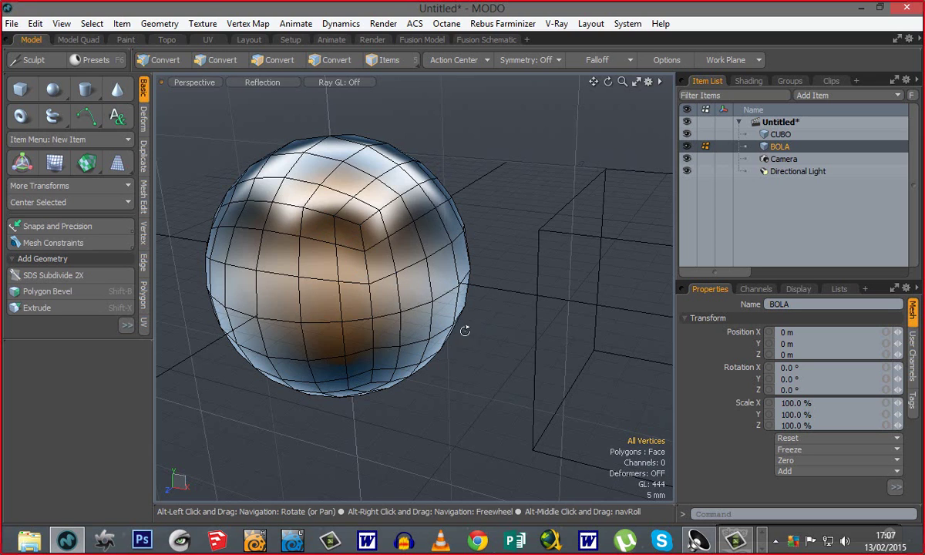
{"action": "mouse_move", "coordinate": [466, 331]}
{"action": "left_mouse_down", "text": "alt"}
{"action": "mouse_move", "coordinate": [456, 337]}
{"action": "mouse_move", "coordinate": [465, 333]}
{"action": "left_mouse_up", "text": "alt"}
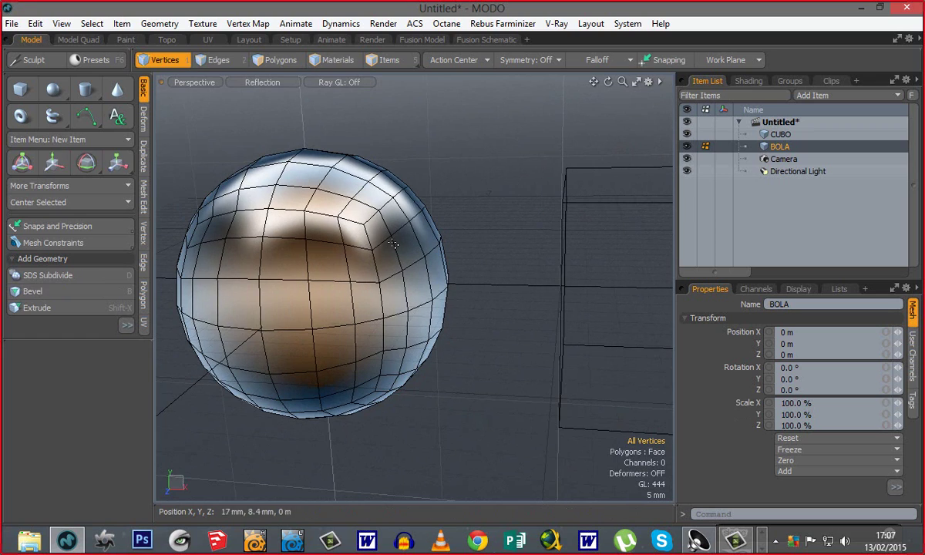
{"action": "left_click_drag", "start_coordinate": [340, 283], "coordinate": [374, 275], "text": "alt+shift"}
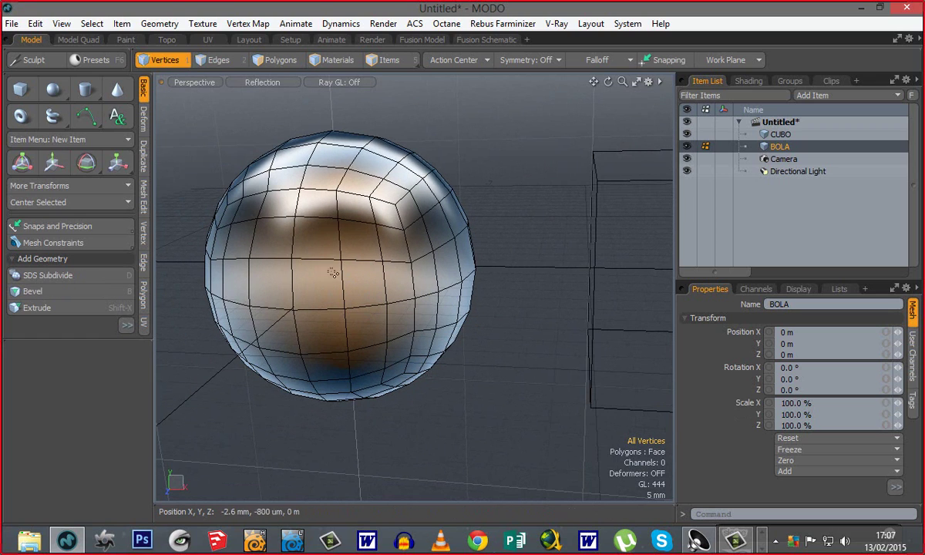
{"action": "left_click_drag", "start_coordinate": [396, 322], "coordinate": [376, 325], "text": "alt+shift"}
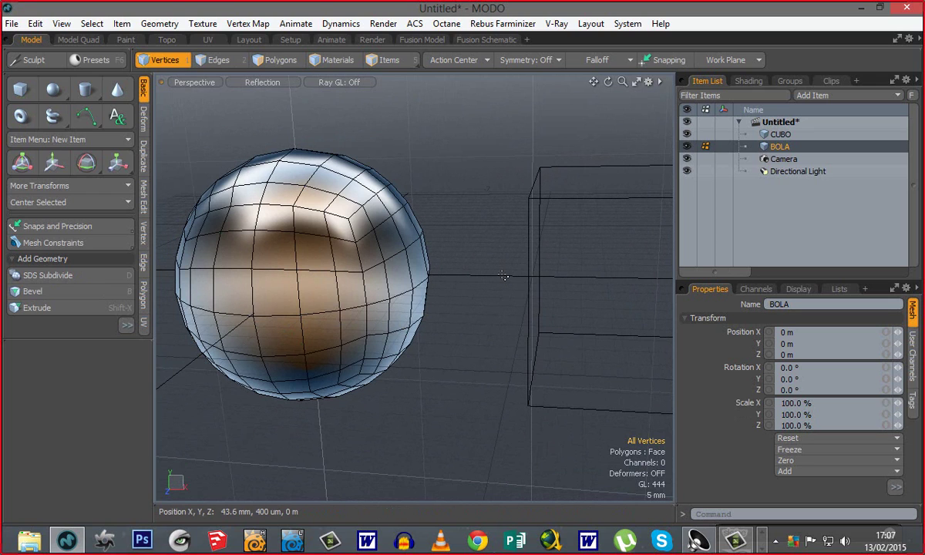
{"action": "left_click_drag", "start_coordinate": [414, 239], "coordinate": [348, 278], "text": "alt"}
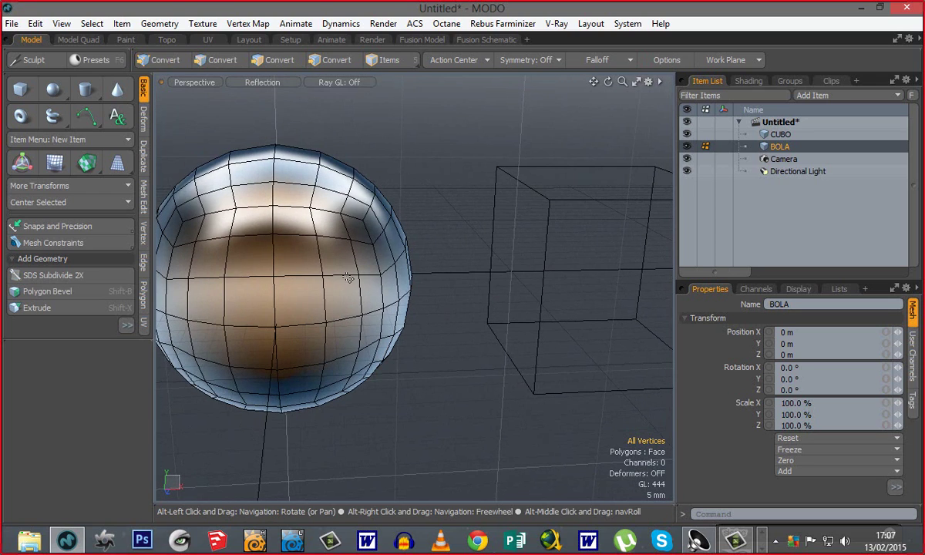
{"action": "left_click_drag", "start_coordinate": [310, 324], "coordinate": [336, 256], "text": "alt"}
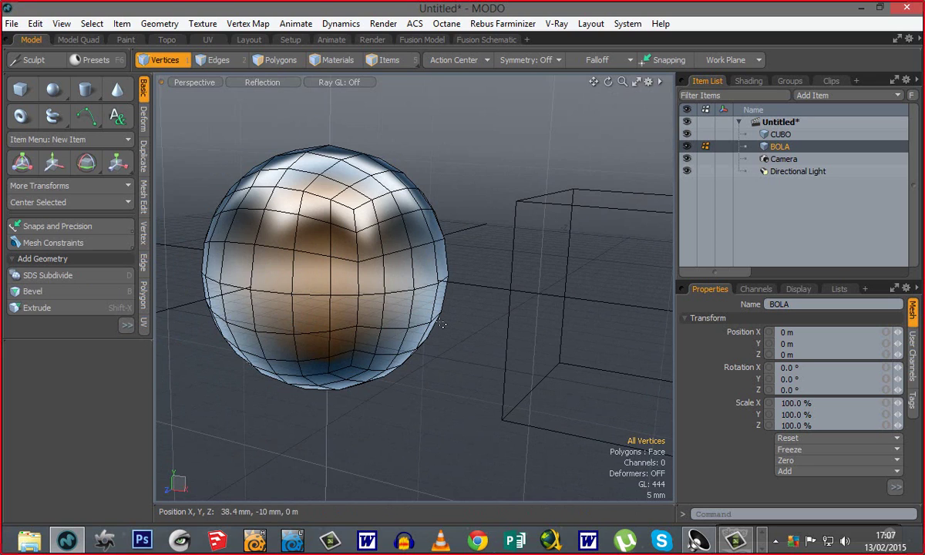
{"action": "left_click_drag", "start_coordinate": [438, 333], "coordinate": [312, 322], "text": "alt+shift"}
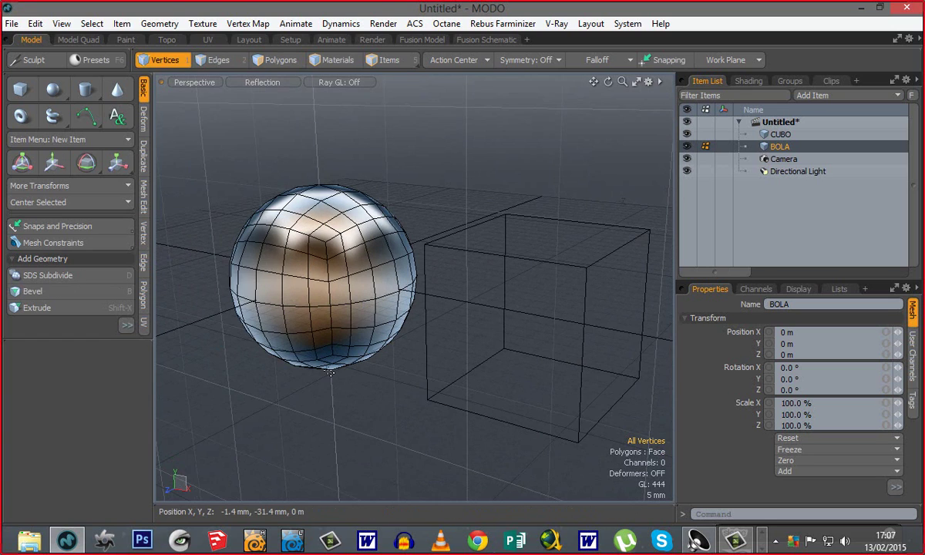
{"action": "left_click_drag", "start_coordinate": [310, 386], "coordinate": [440, 449], "text": "alt"}
{"action": "left_click_drag", "start_coordinate": [402, 269], "coordinate": [412, 349], "text": "alt"}
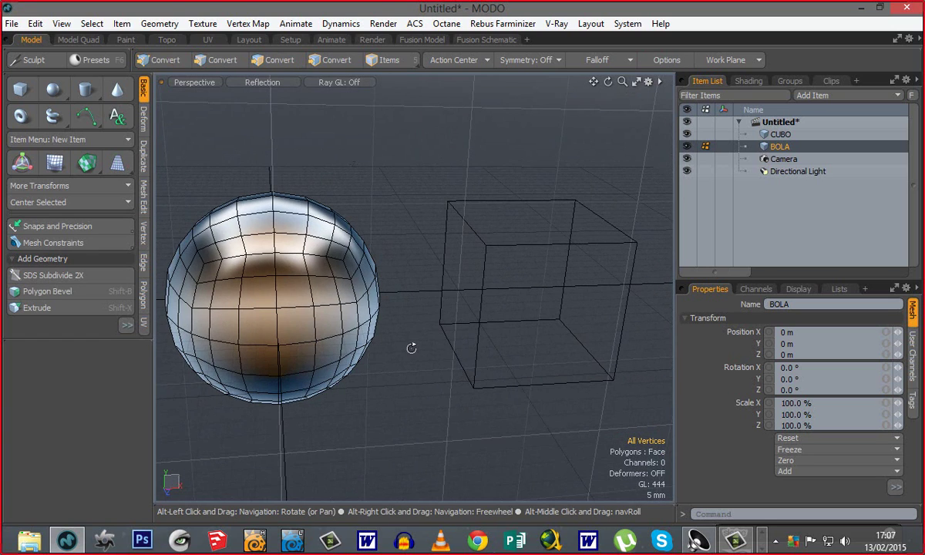
{"action": "left_click_drag", "start_coordinate": [356, 336], "coordinate": [375, 385], "text": "alt"}
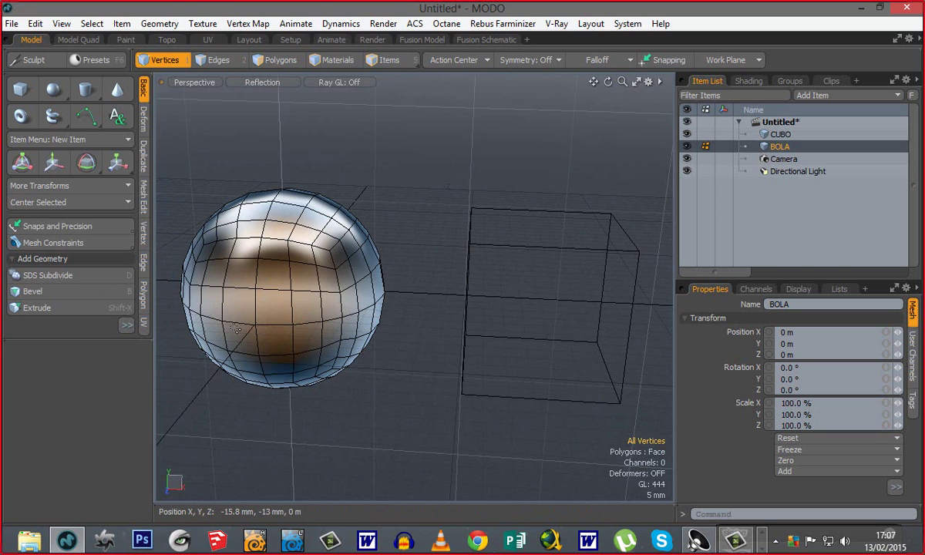
{"action": "left_click_drag", "start_coordinate": [462, 355], "coordinate": [255, 267], "text": "alt+shift"}
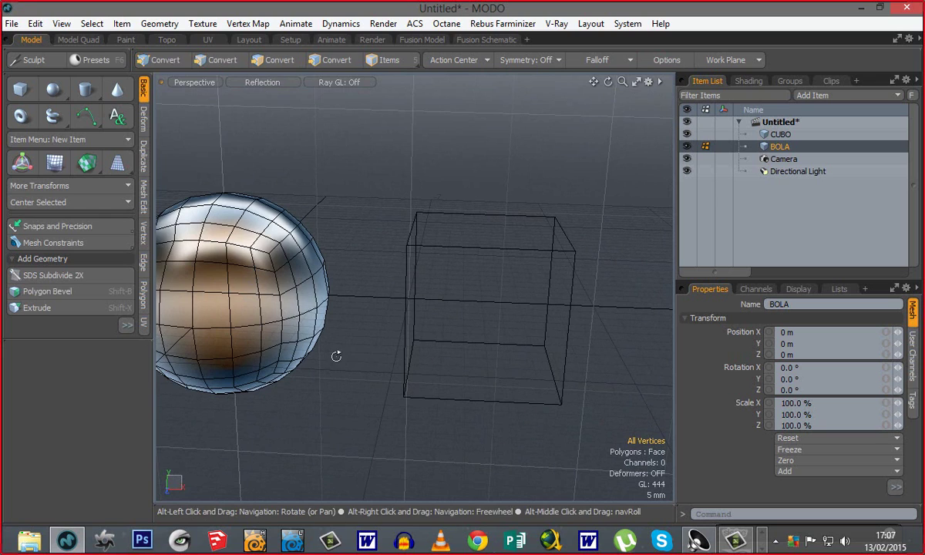
{"action": "left_click_drag", "start_coordinate": [336, 356], "coordinate": [417, 242], "text": "alt"}
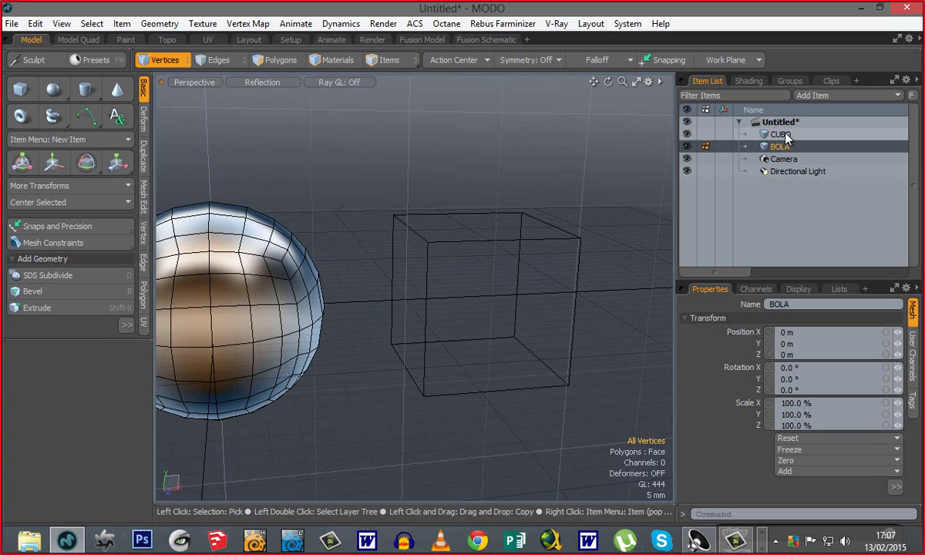
- Make CUBO the active mesh item, examine the cube from several angles and switch to edge selection mode
{"action": "left_click", "coordinate": [779, 134]}
{"action": "left_click_drag", "start_coordinate": [403, 324], "coordinate": [481, 368], "text": "alt"}
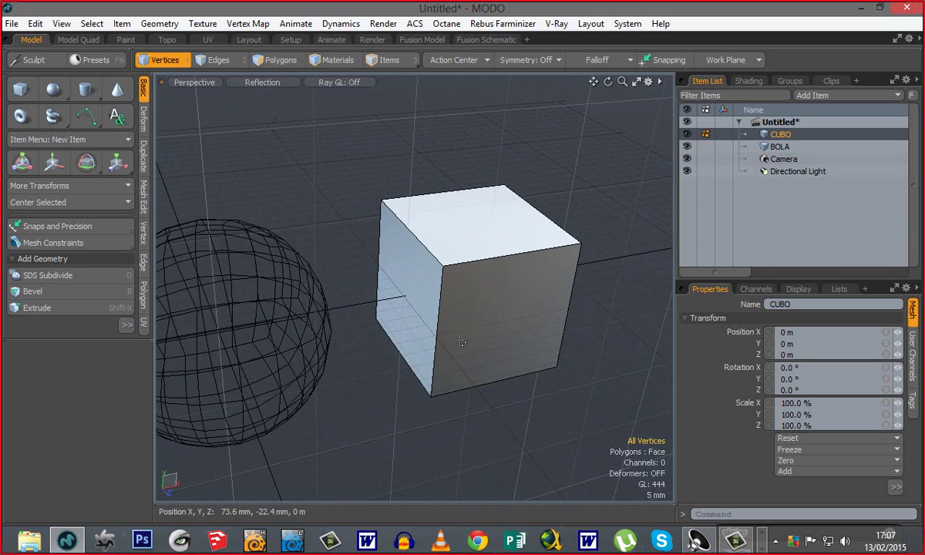
{"action": "left_click_drag", "start_coordinate": [460, 342], "coordinate": [463, 316], "text": "alt"}
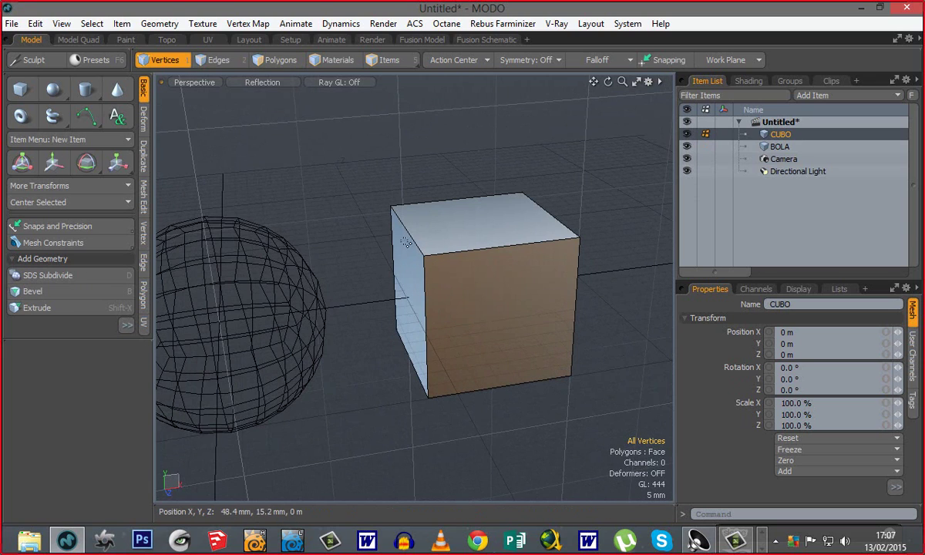
{"action": "left_click_drag", "start_coordinate": [406, 242], "coordinate": [395, 362], "text": "alt"}
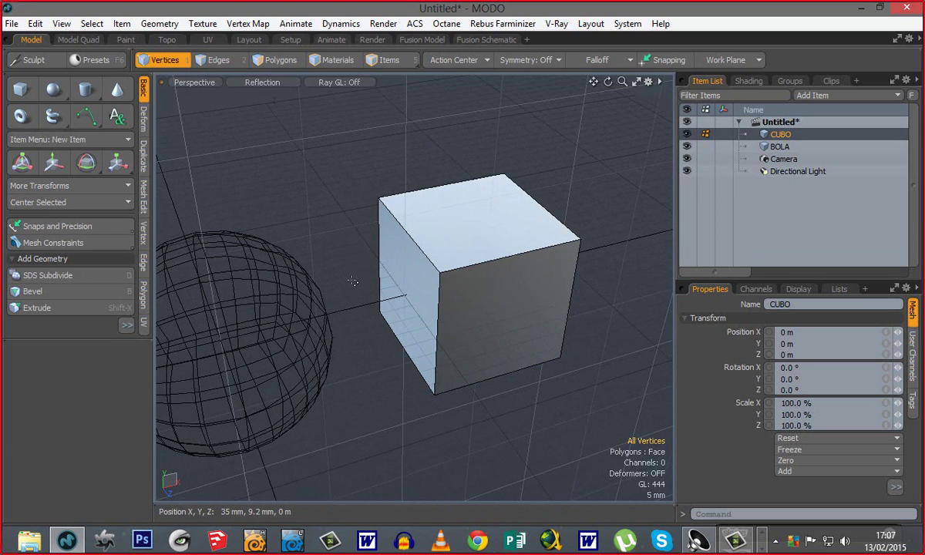
{"action": "left_click_drag", "start_coordinate": [434, 405], "coordinate": [308, 320], "text": "alt"}
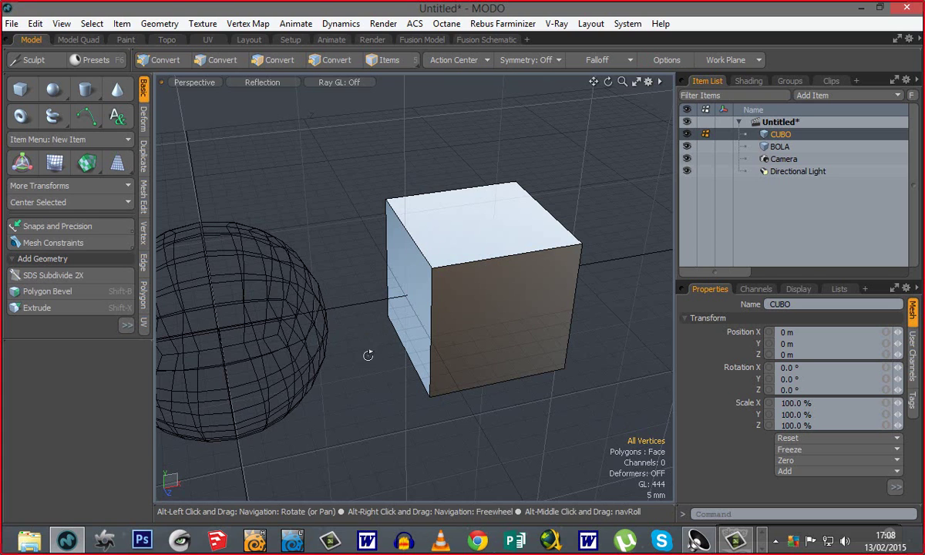
{"action": "left_click_drag", "start_coordinate": [345, 332], "coordinate": [470, 374], "text": "alt"}
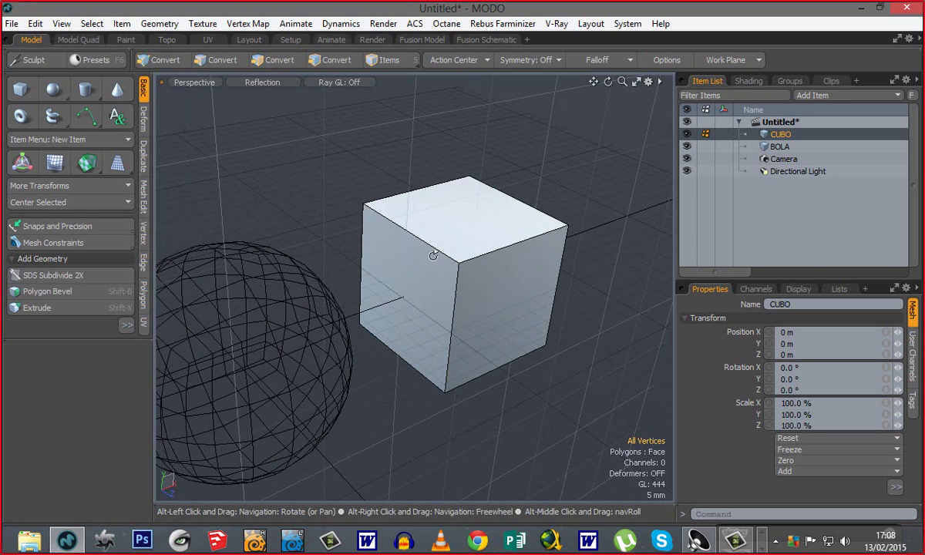
{"action": "key", "text": "2"}
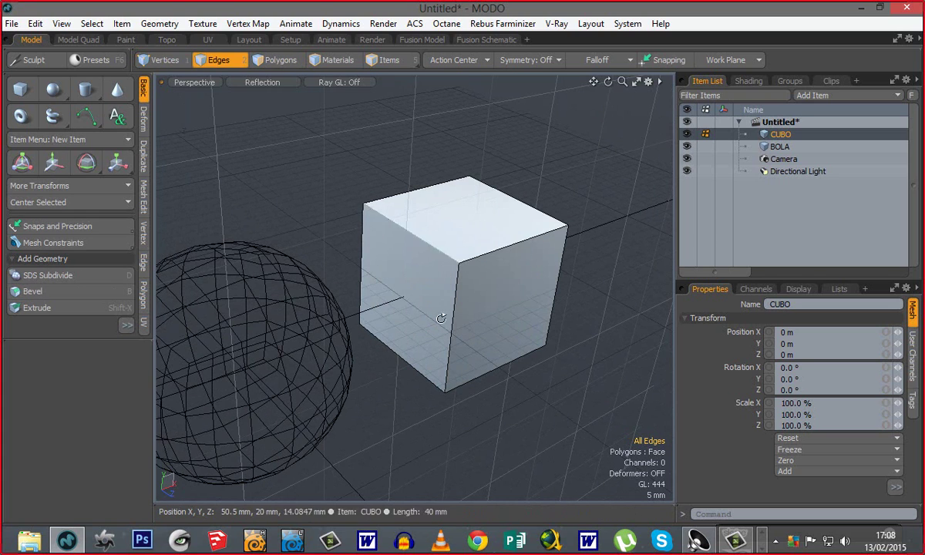
{"action": "left_click_drag", "start_coordinate": [441, 319], "coordinate": [392, 353], "text": "alt"}
{"action": "mouse_move", "coordinate": [458, 289]}
{"action": "left_mouse_down", "text": "ctrl+alt"}
{"action": "mouse_move", "coordinate": [487, 283]}
{"action": "mouse_move", "coordinate": [472, 311]}
{"action": "mouse_move", "coordinate": [538, 344]}
{"action": "left_mouse_up", "text": "ctrl+alt"}
- Switch to polygon selection mode and subdivide the whole cube three times with the Faceted method
{"action": "key", "text": "3"}
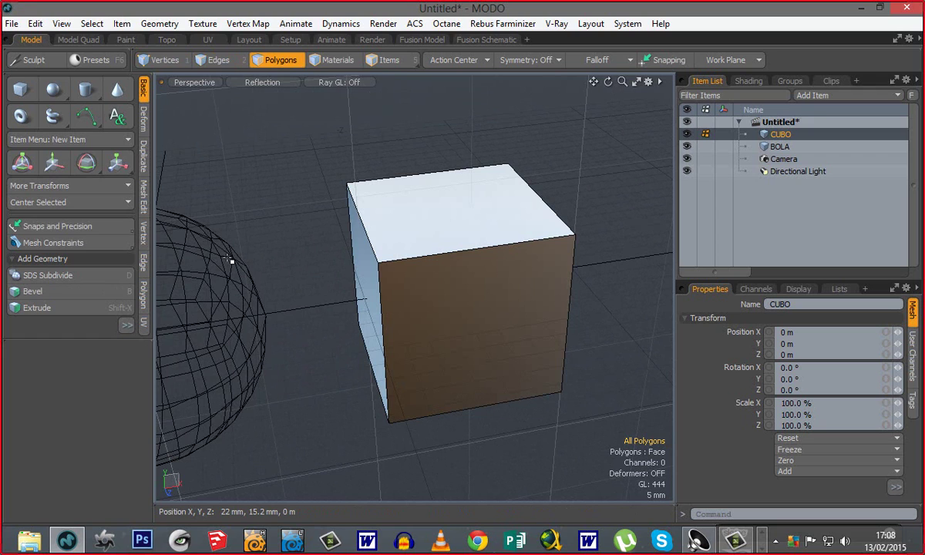
{"action": "key", "text": "ctrl"}
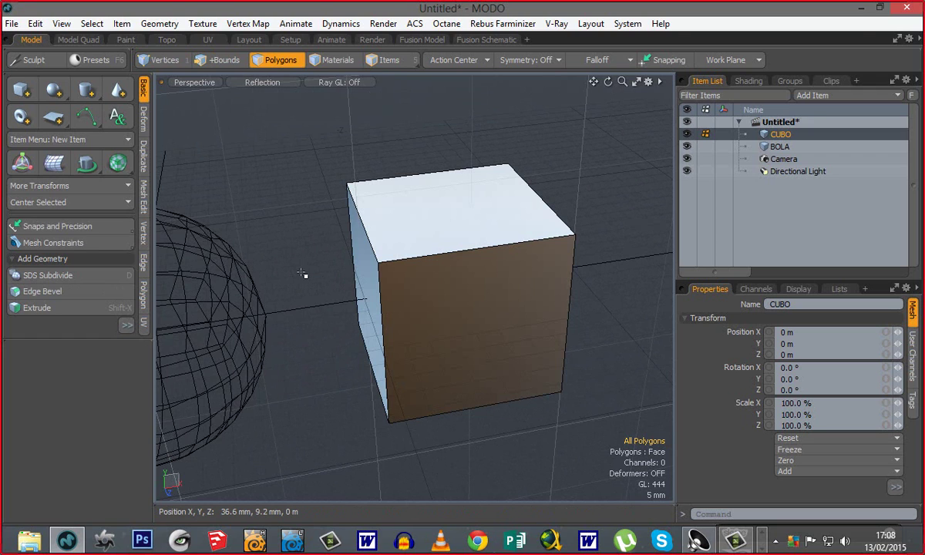
{"action": "key", "text": "shift+d"}
{"action": "left_click_drag", "start_coordinate": [586, 289], "coordinate": [249, 126]}
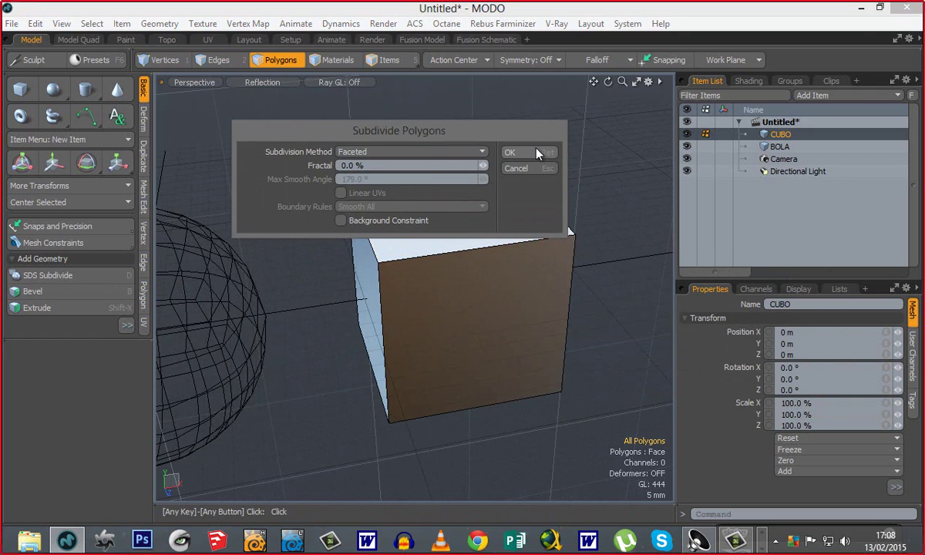
{"action": "left_click", "coordinate": [512, 153]}
{"action": "key", "text": "shift+d"}
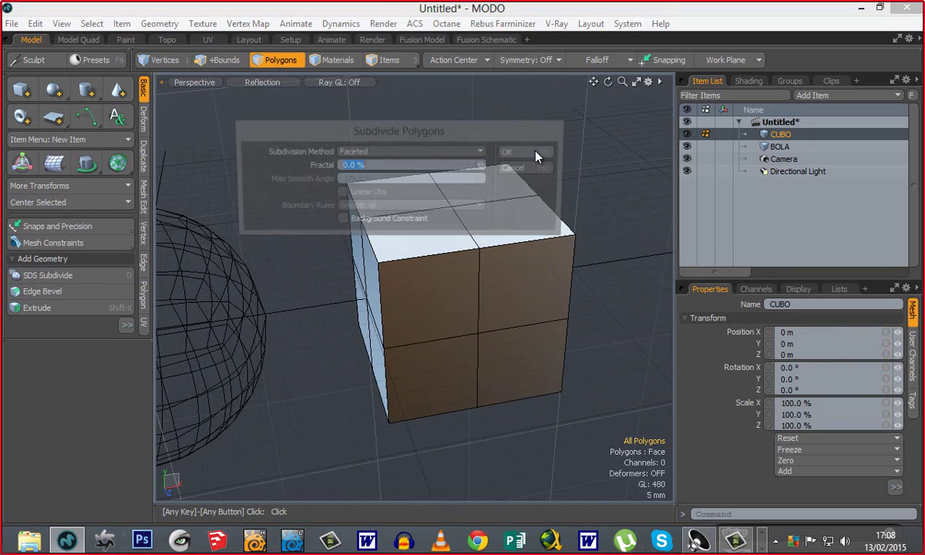
{"action": "left_click", "coordinate": [541, 154]}
{"action": "key", "text": "shift+d"}
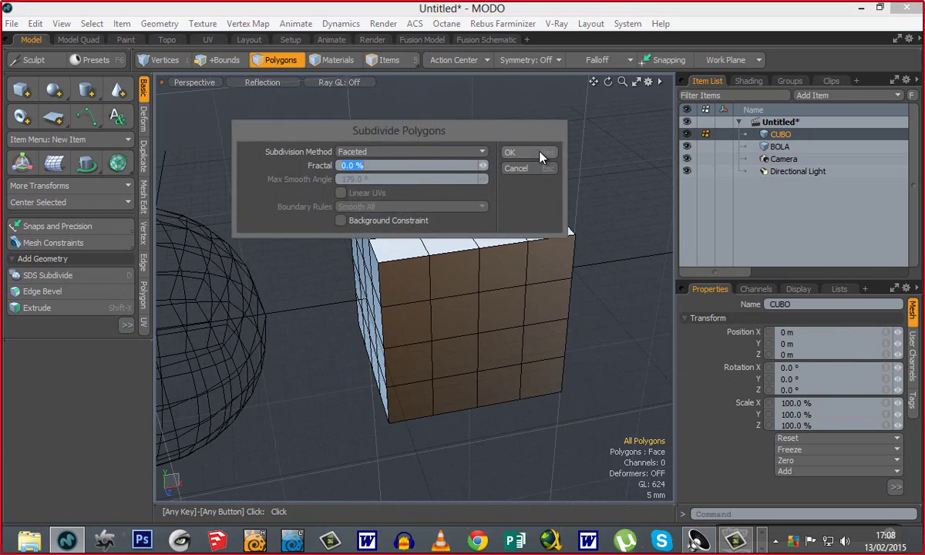
{"action": "left_click", "coordinate": [542, 155]}
- Undo the cube's last two subdivisions and apply the Faceted subdivision twice again
{"action": "left_click_drag", "start_coordinate": [398, 385], "coordinate": [333, 455], "text": "alt"}
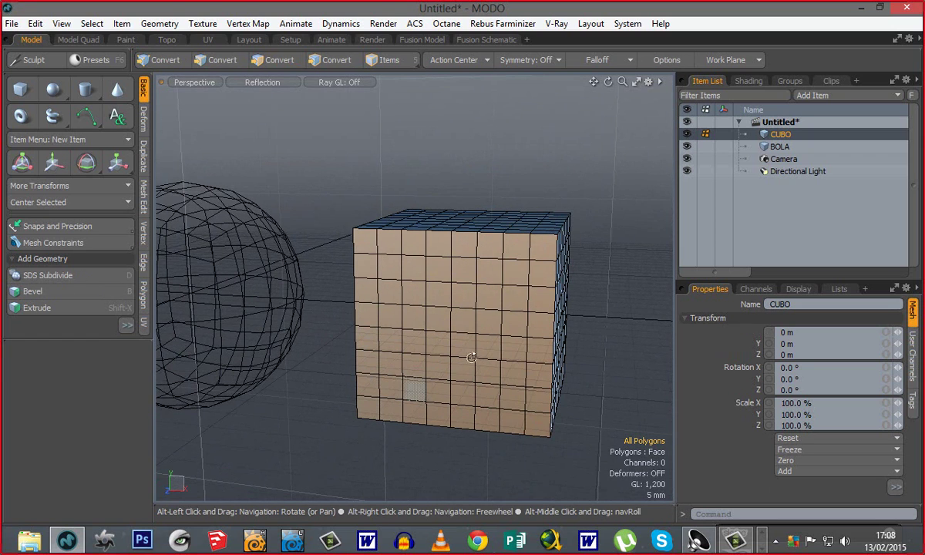
{"action": "left_click_drag", "start_coordinate": [471, 356], "coordinate": [432, 351], "text": "alt"}
{"action": "mouse_move", "coordinate": [439, 398]}
{"action": "left_mouse_down", "text": "alt"}
{"action": "mouse_move", "coordinate": [488, 303]}
{"action": "mouse_move", "coordinate": [368, 314]}
{"action": "left_mouse_up", "text": "alt"}
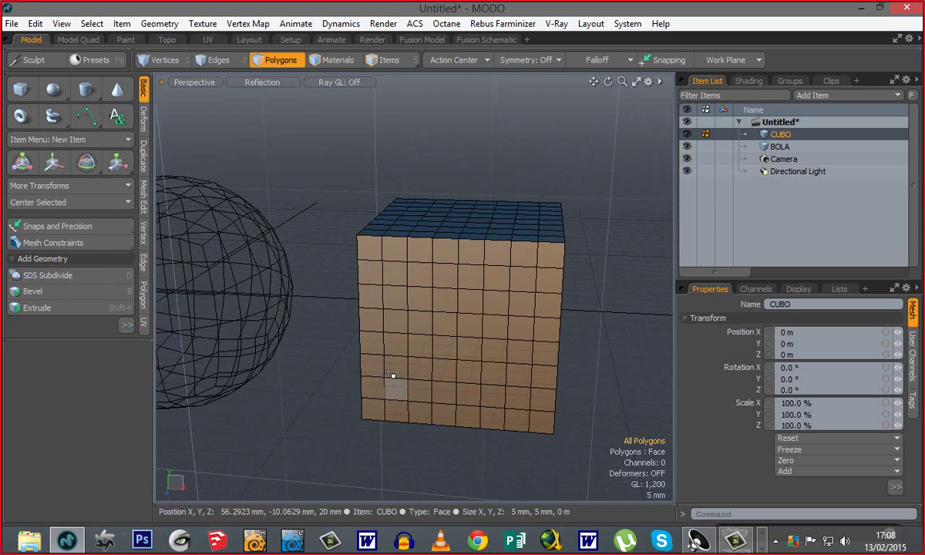
{"action": "left_click_drag", "start_coordinate": [379, 341], "coordinate": [480, 330], "text": "alt"}
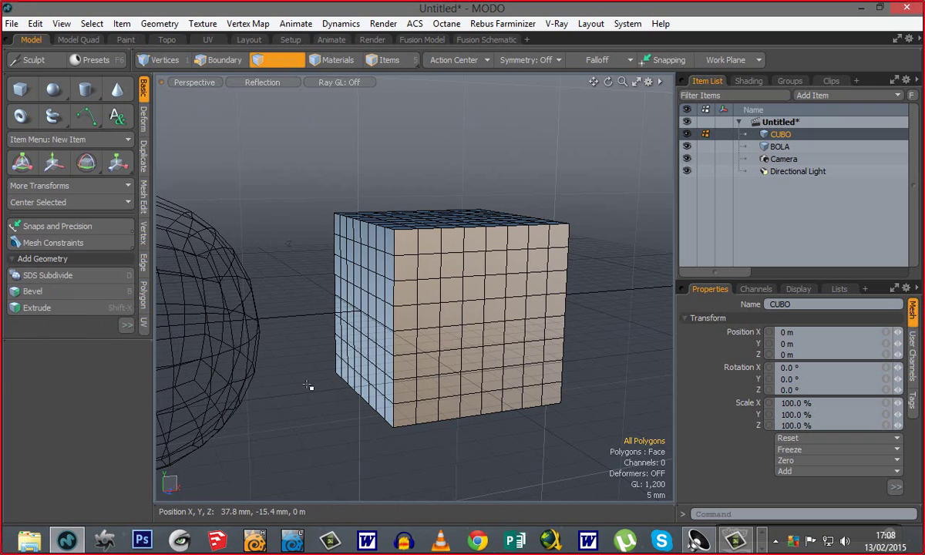
{"action": "key", "text": "ctrl+z"}
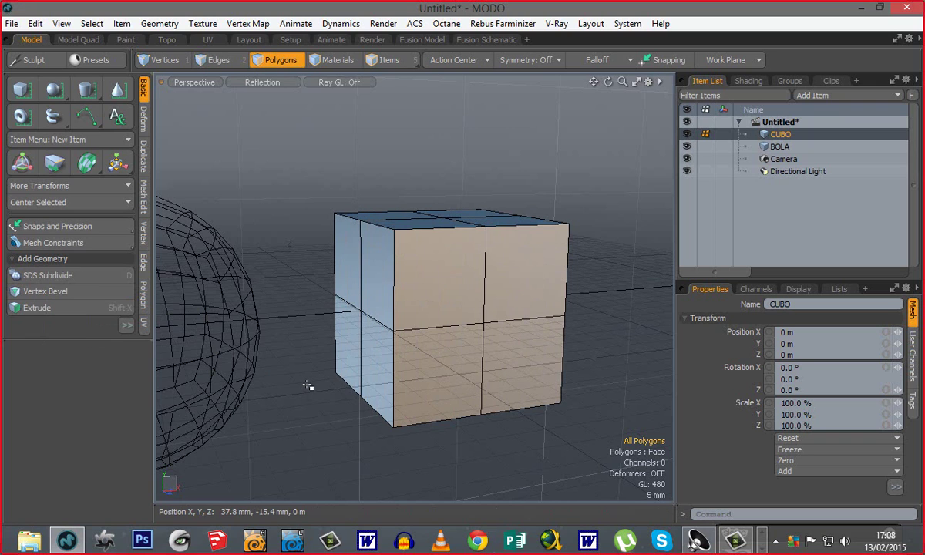
{"action": "key", "text": "shift+d"}
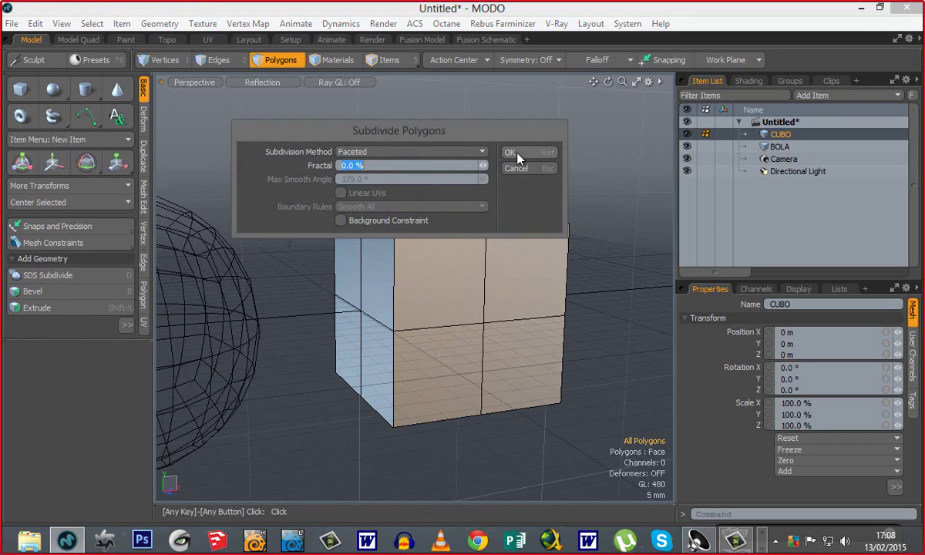
{"action": "left_click", "coordinate": [517, 158]}
{"action": "key", "text": "shift+d"}
{"action": "left_click", "coordinate": [519, 157]}
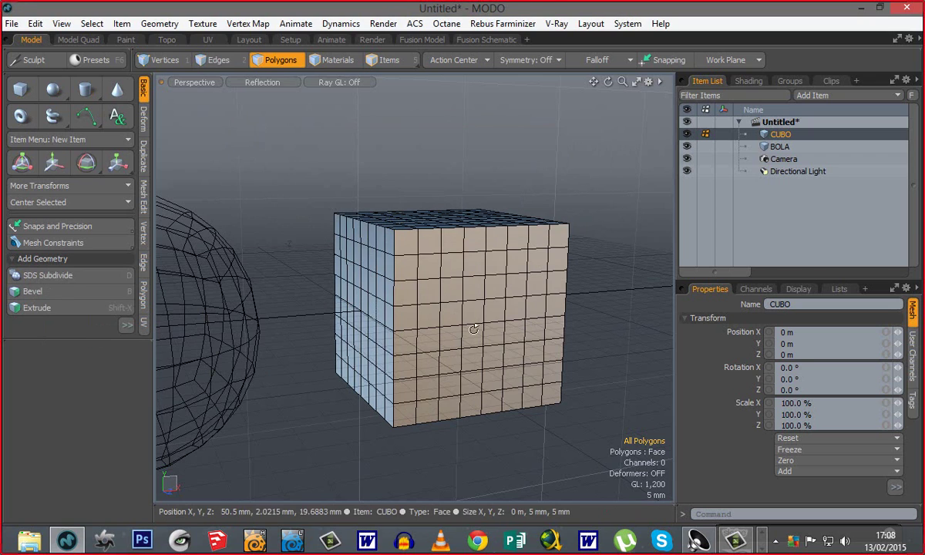
- Move the cube about -45.6 mm along X so that it overlaps the BOLA sphere
{"action": "left_click_drag", "start_coordinate": [473, 329], "coordinate": [430, 364], "text": "alt"}
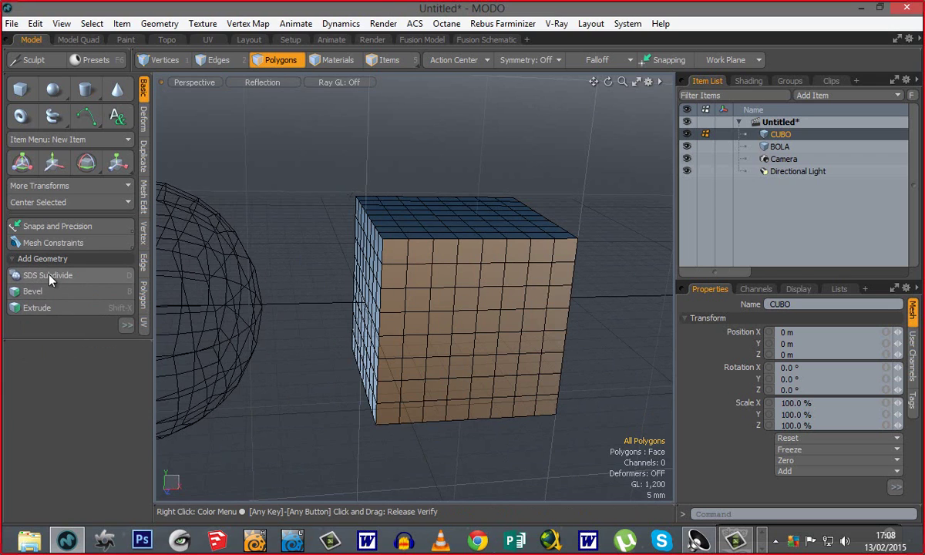
{"action": "key", "text": "alt"}
{"action": "left_click_drag", "start_coordinate": [330, 384], "coordinate": [293, 463], "text": "alt"}
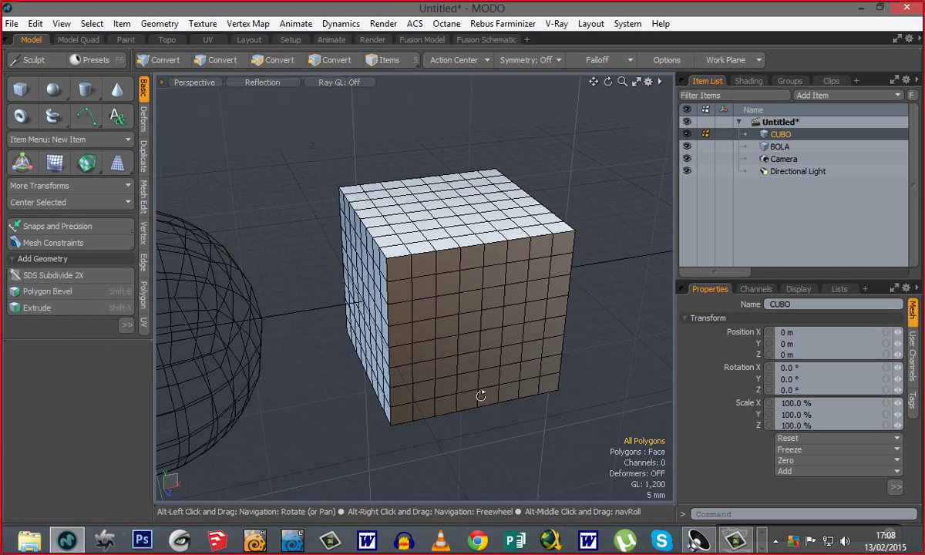
{"action": "left_click_drag", "start_coordinate": [330, 374], "coordinate": [364, 274], "text": "alt"}
{"action": "left_click_drag", "start_coordinate": [383, 376], "coordinate": [410, 416], "text": "ctrl+alt"}
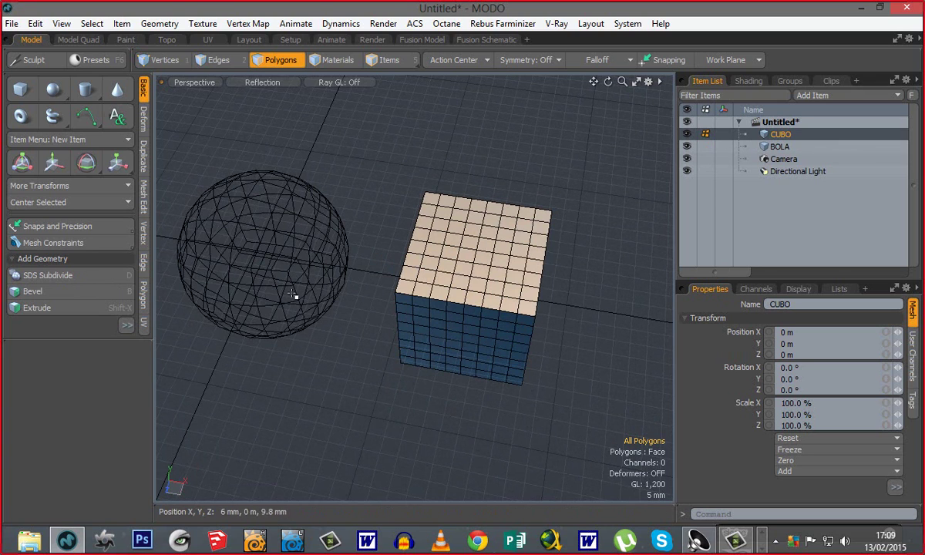
{"action": "left_click_drag", "start_coordinate": [279, 285], "coordinate": [543, 314], "text": "alt"}
{"action": "key", "text": "y"}
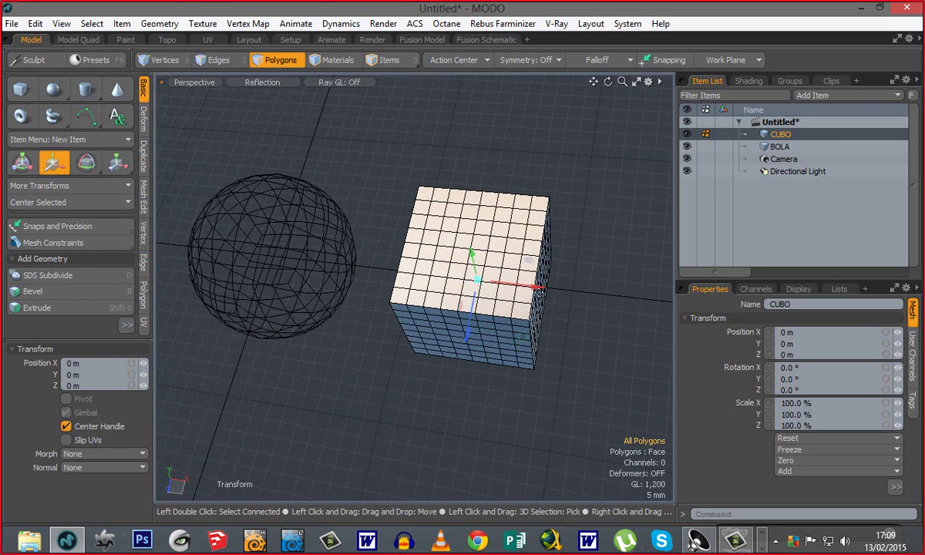
{"action": "left_click_drag", "start_coordinate": [438, 314], "coordinate": [392, 287], "text": "alt"}
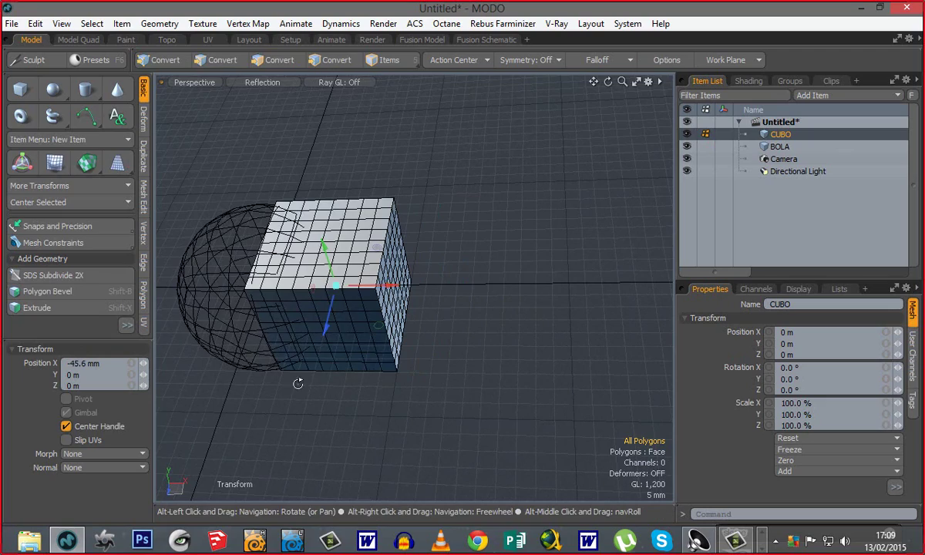
{"action": "left_click_drag", "start_coordinate": [299, 385], "coordinate": [323, 393], "text": "alt"}
{"action": "key", "text": "space"}
{"action": "key", "text": "3"}
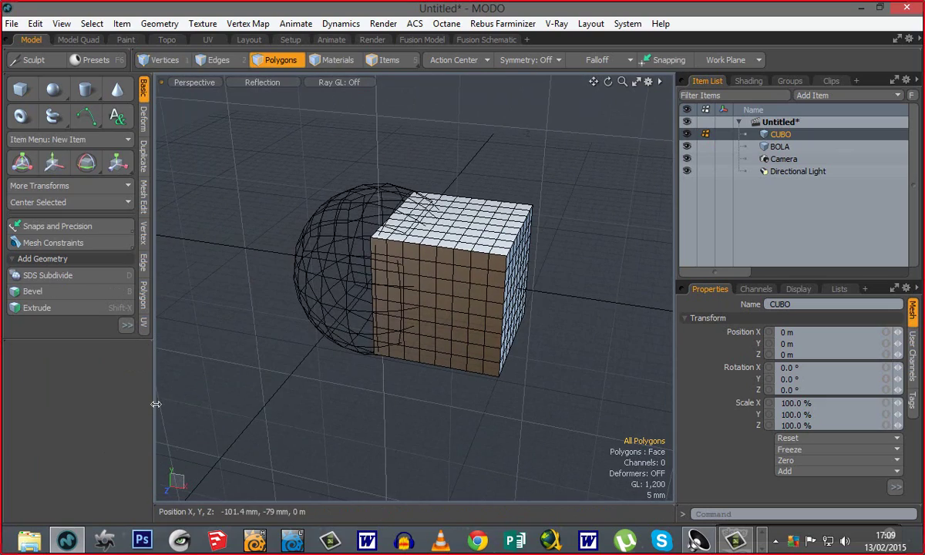
- Widen and lengthen the modeling tool area and show the mesh editing tools
{"action": "left_click_drag", "start_coordinate": [157, 405], "coordinate": [200, 420]}
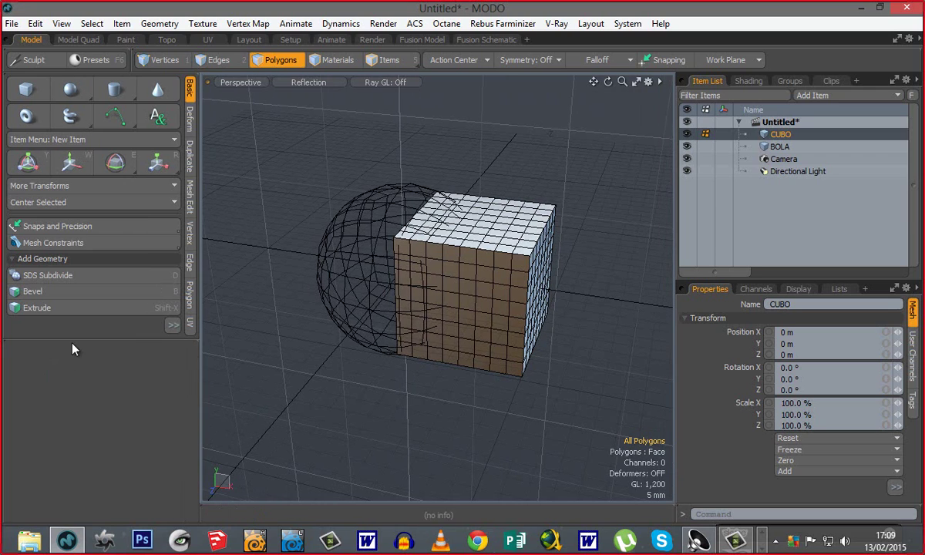
{"action": "left_click_drag", "start_coordinate": [72, 365], "coordinate": [69, 434]}
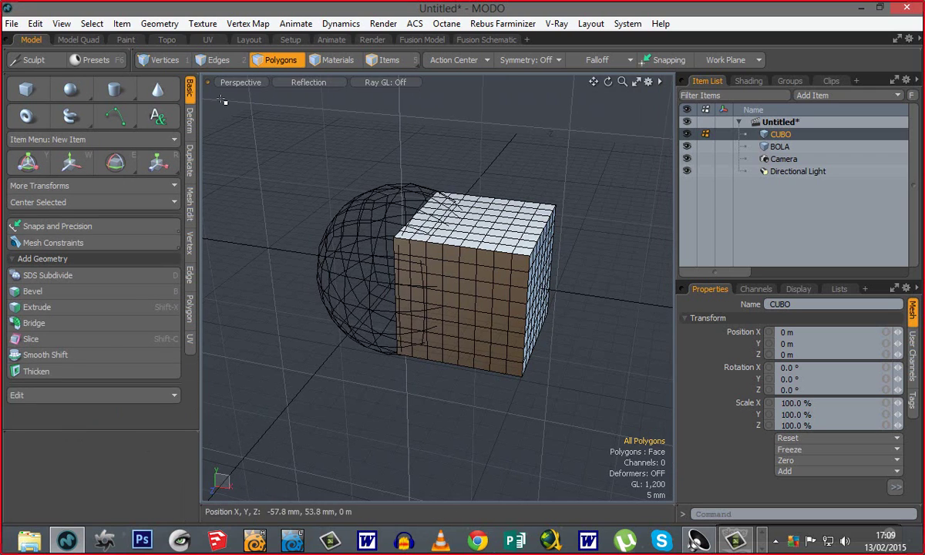
{"action": "left_click", "coordinate": [191, 158]}
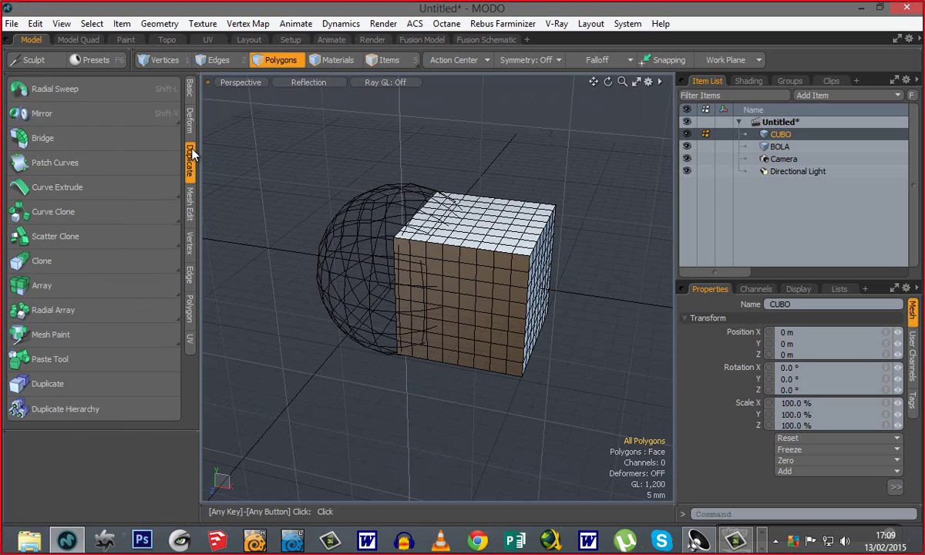
{"action": "left_click", "coordinate": [191, 205]}
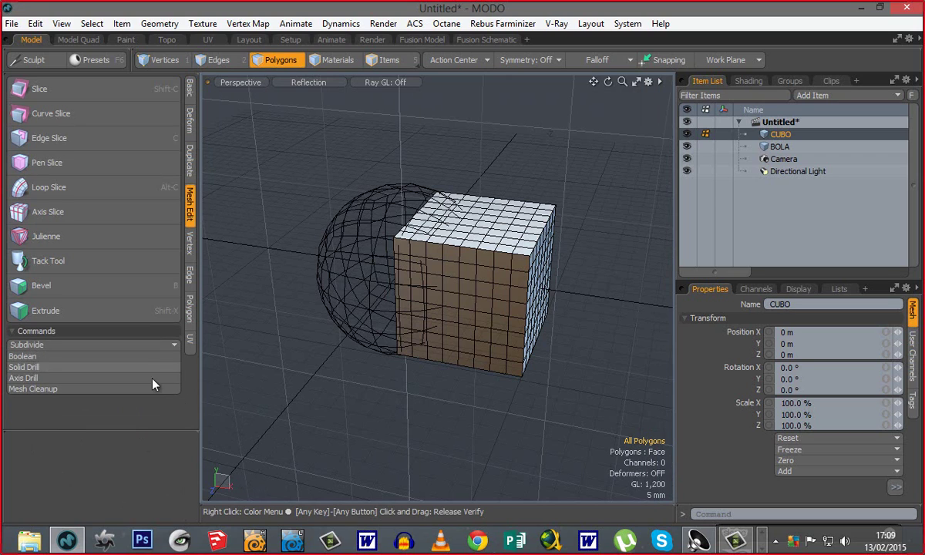
- Cut the sphere out of the cube with a Boolean Subtract operation, using Background as the drive mesh
{"action": "left_click", "coordinate": [38, 356]}
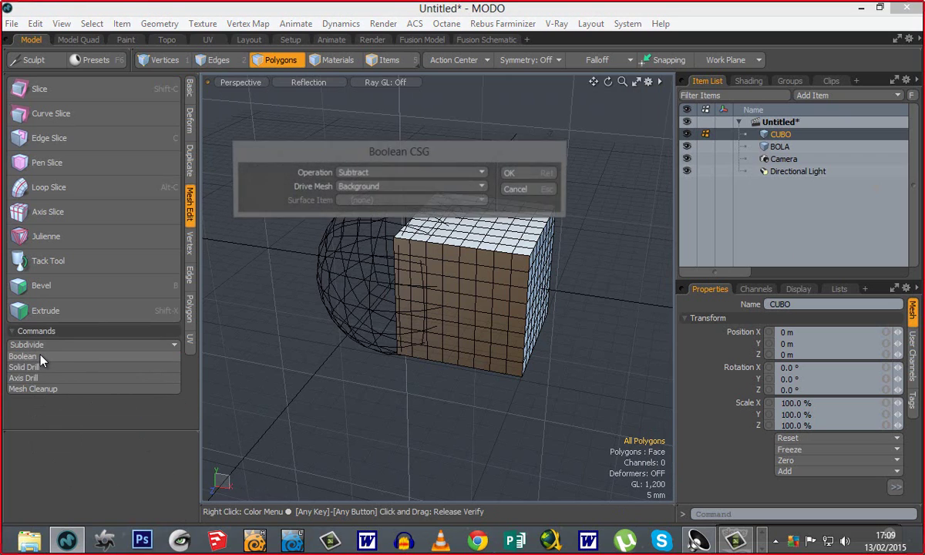
{"action": "left_click_drag", "start_coordinate": [359, 153], "coordinate": [204, 96]}
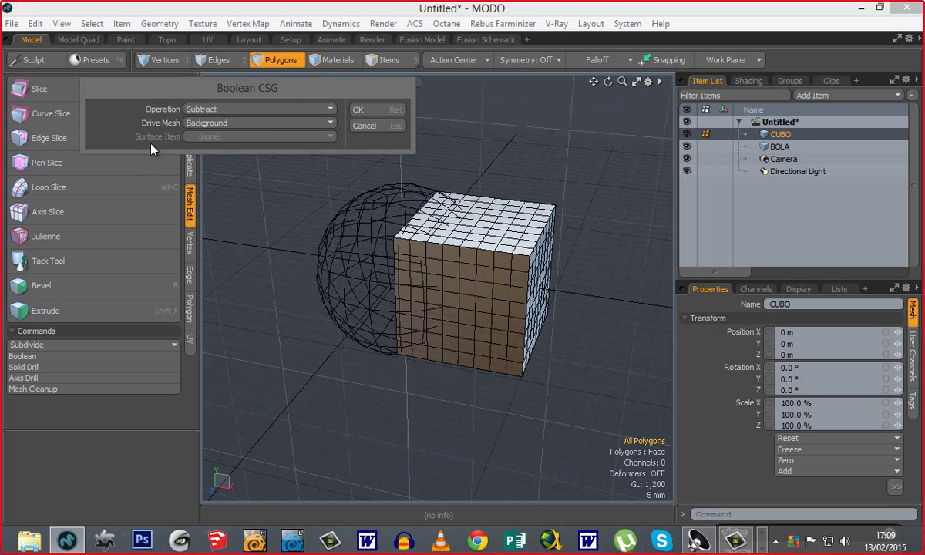
{"action": "left_click", "coordinate": [202, 109]}
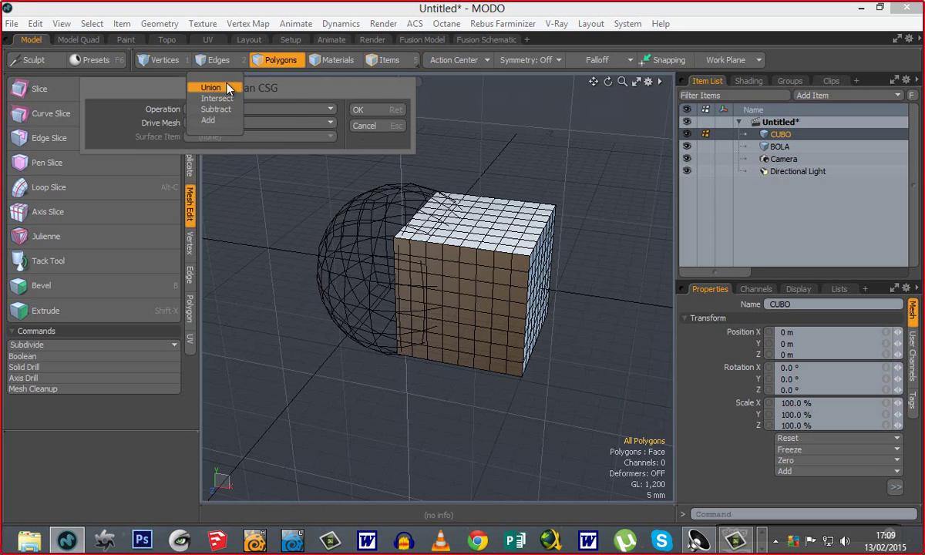
{"action": "left_click", "coordinate": [215, 109]}
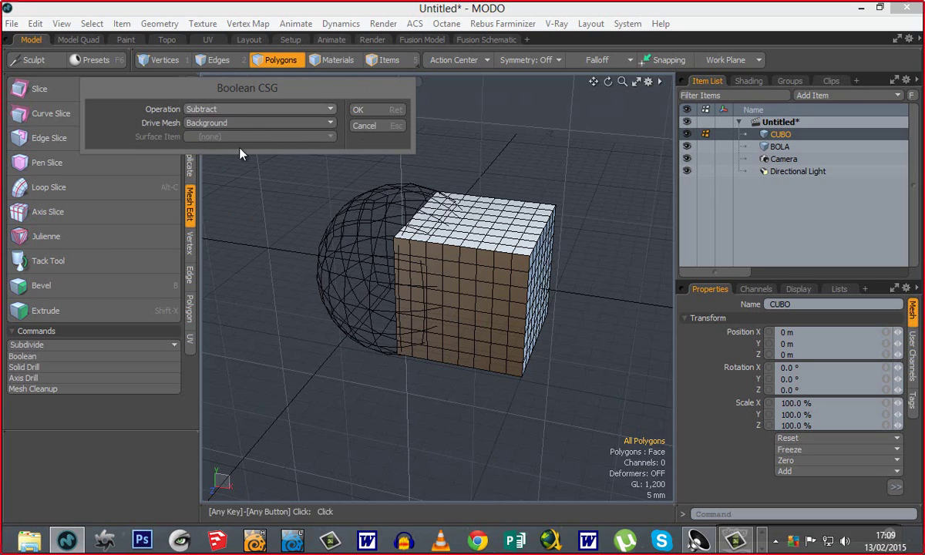
{"action": "left_click", "coordinate": [220, 110]}
{"action": "left_click", "coordinate": [219, 109]}
{"action": "left_click", "coordinate": [212, 111]}
{"action": "left_click", "coordinate": [215, 111]}
{"action": "left_click", "coordinate": [367, 113]}
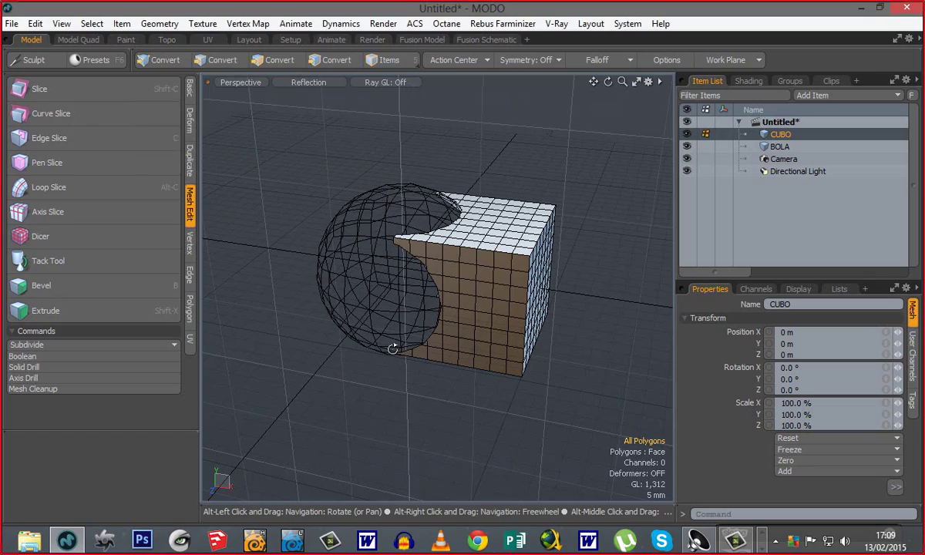
- Hide the BOLA sphere and bring the cube's cut surface into close view
{"action": "left_click_drag", "start_coordinate": [389, 345], "coordinate": [337, 318], "text": "alt"}
{"action": "left_click_drag", "start_coordinate": [456, 381], "coordinate": [474, 281], "text": "alt"}
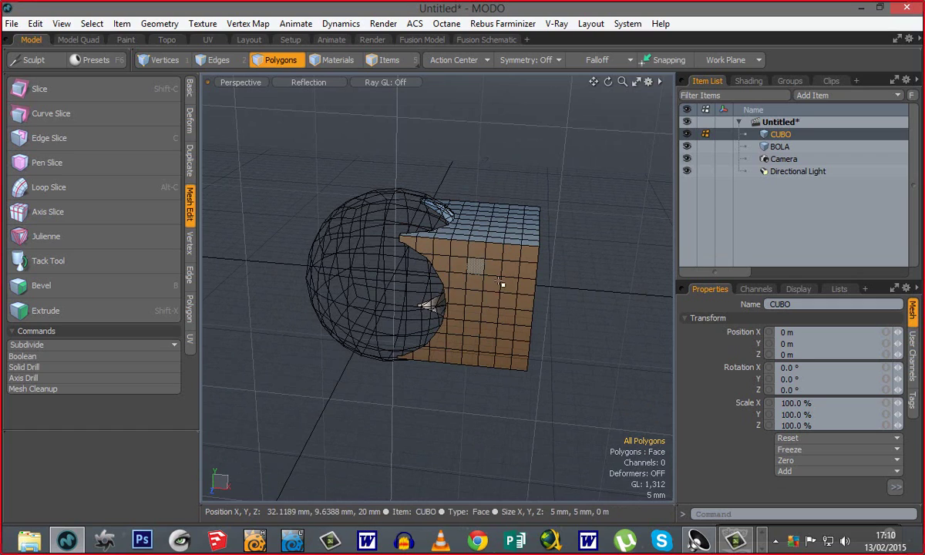
{"action": "left_click_drag", "start_coordinate": [324, 339], "coordinate": [618, 234], "text": "alt"}
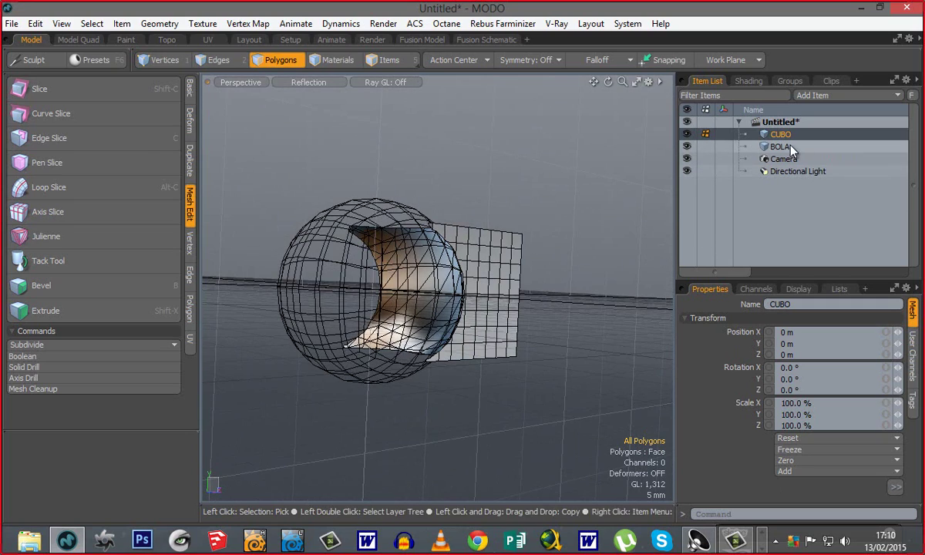
{"action": "left_click", "coordinate": [686, 147]}
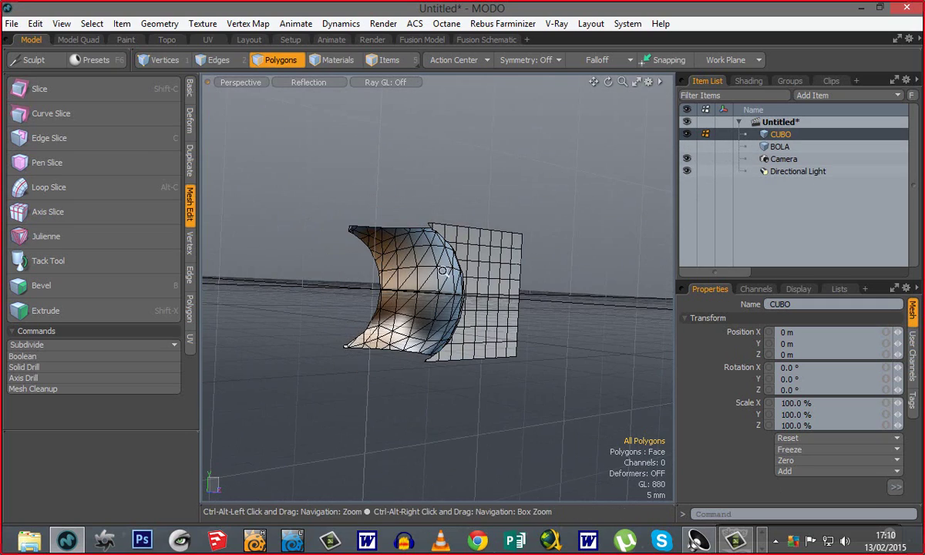
{"action": "left_click_drag", "start_coordinate": [443, 272], "coordinate": [401, 343], "text": "ctrl+alt"}
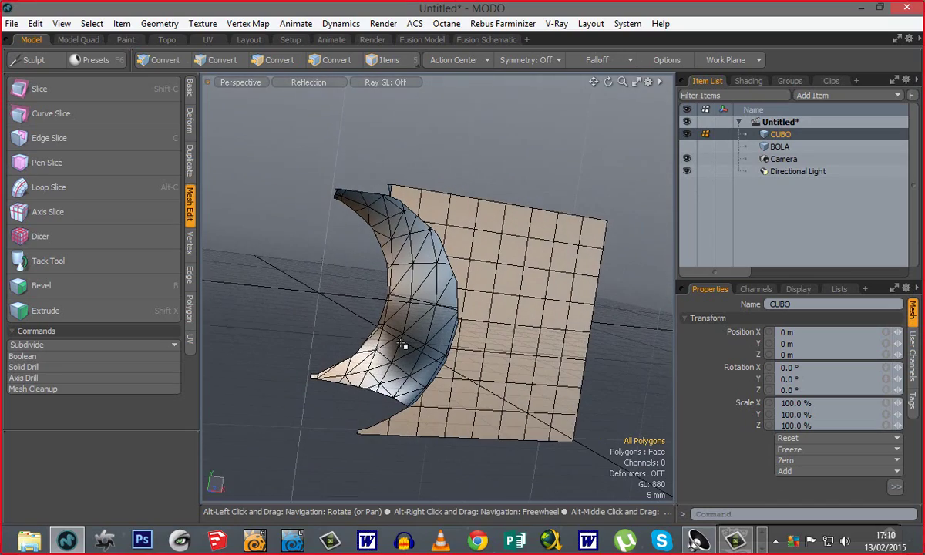
{"action": "left_click_drag", "start_coordinate": [322, 333], "coordinate": [508, 330], "text": "alt"}
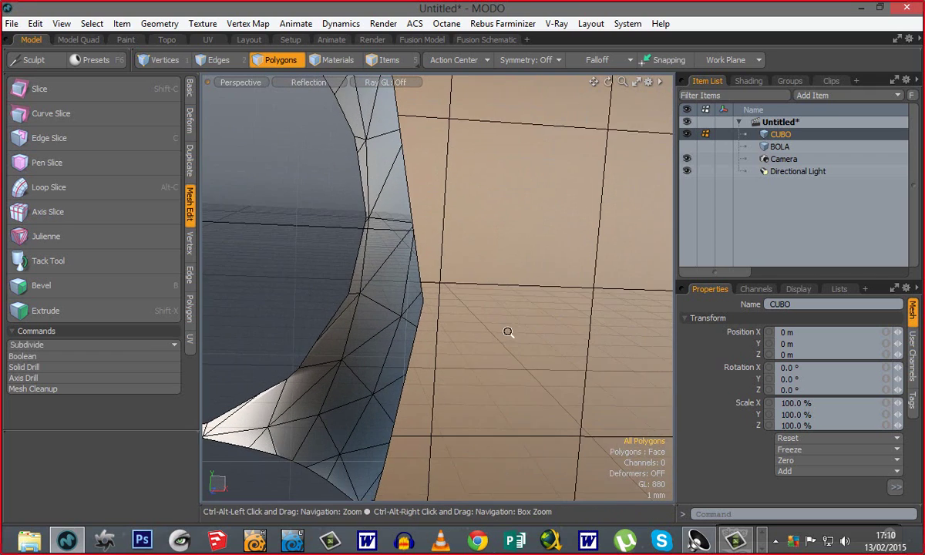
- Examine the polygons along the cube's cut edge and the concave surface from several angles
{"action": "left_click", "coordinate": [423, 361]}
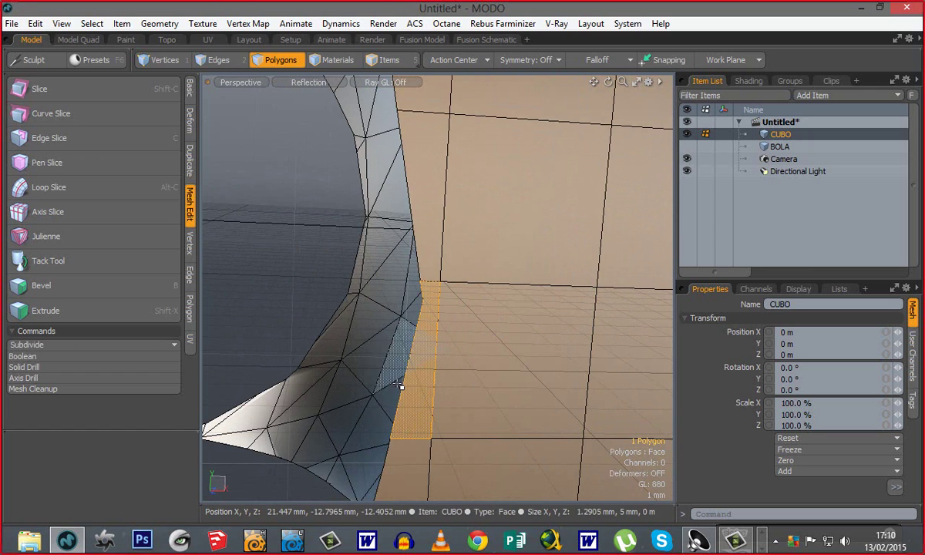
{"action": "key", "text": "alt"}
{"action": "left_click_drag", "start_coordinate": [464, 350], "coordinate": [252, 207], "text": "alt"}
{"action": "left_click", "coordinate": [252, 207]}
{"action": "left_click_drag", "start_coordinate": [515, 384], "coordinate": [449, 255], "text": "alt"}
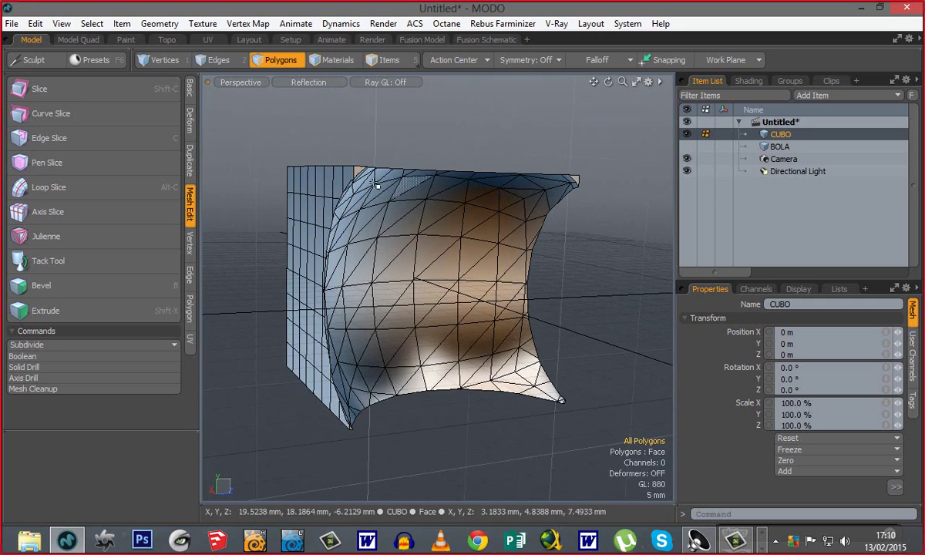
{"action": "left_click_drag", "start_coordinate": [458, 305], "coordinate": [364, 247], "text": "alt"}
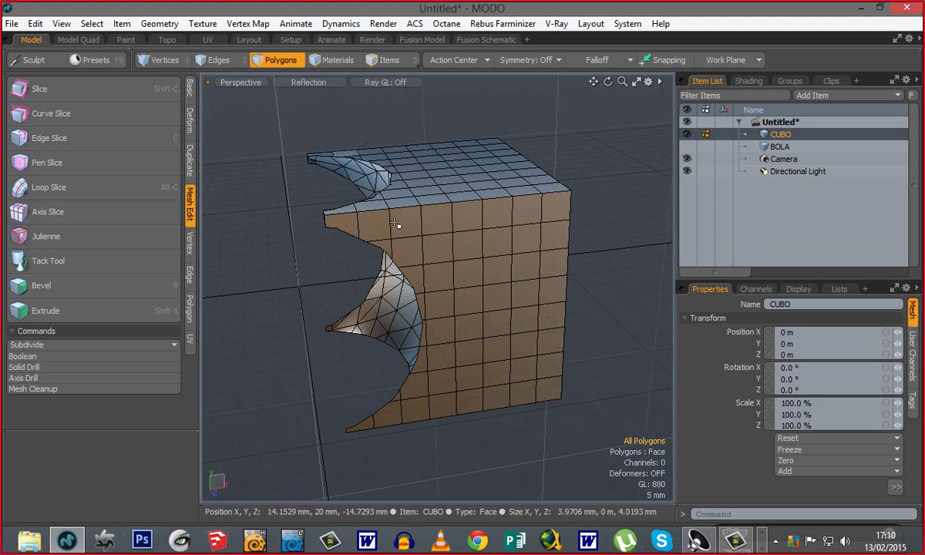
{"action": "left_click_drag", "start_coordinate": [448, 440], "coordinate": [470, 370], "text": "alt"}
{"action": "left_click_drag", "start_coordinate": [555, 337], "coordinate": [358, 289], "text": "alt"}
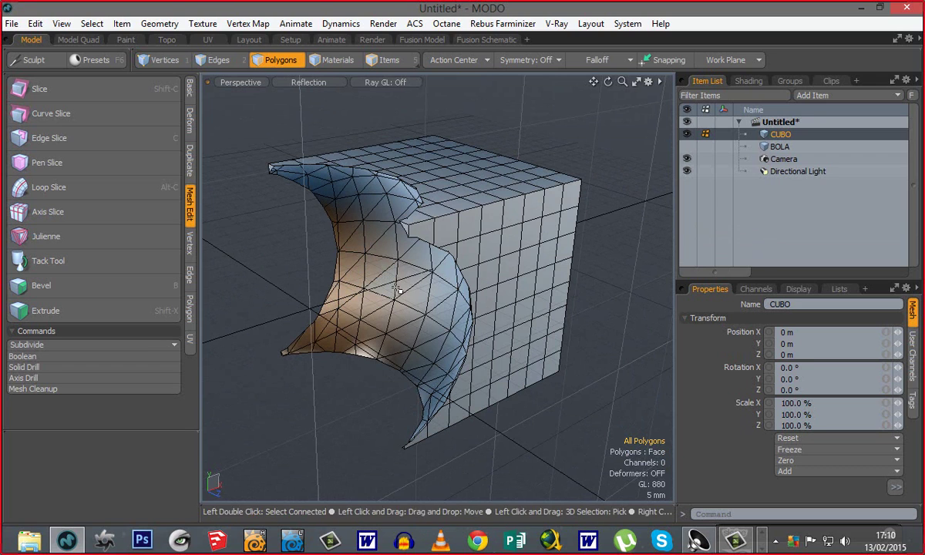
{"action": "left_click_drag", "start_coordinate": [370, 339], "coordinate": [459, 423], "text": "alt"}
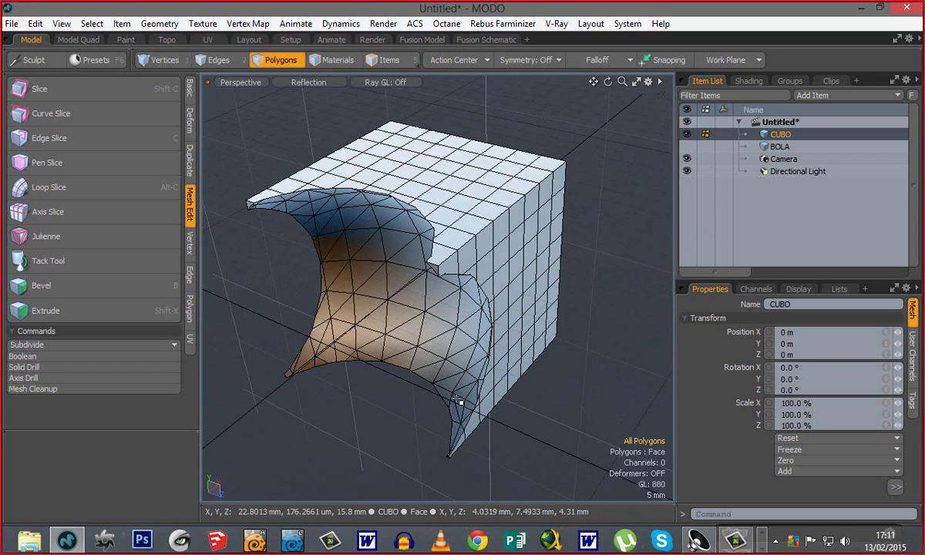
- Show the BOLA sphere again and examine how its wireframe fits the cut in the cube from several angles
{"action": "left_click", "coordinate": [326, 396], "text": "ctrl"}
{"action": "key", "text": "u"}
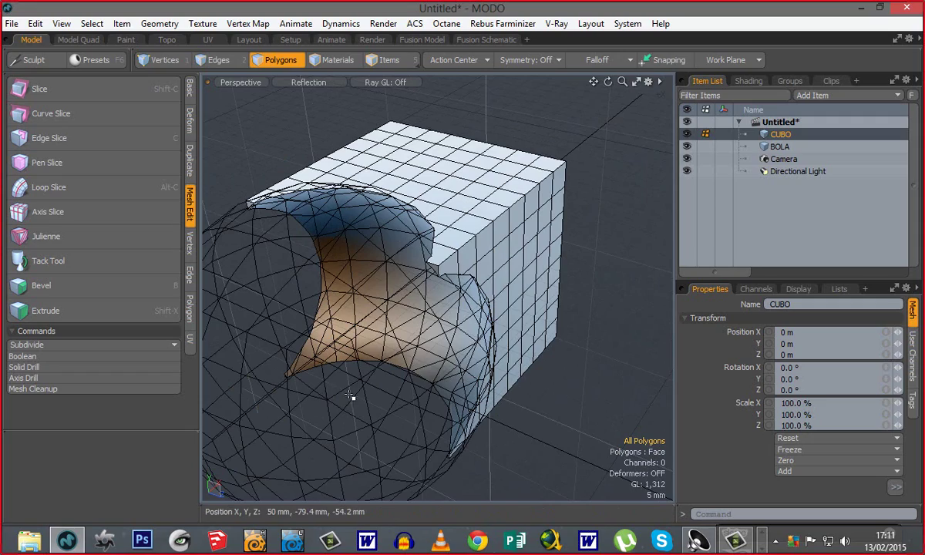
{"action": "left_click_drag", "start_coordinate": [328, 370], "coordinate": [544, 372], "text": "alt"}
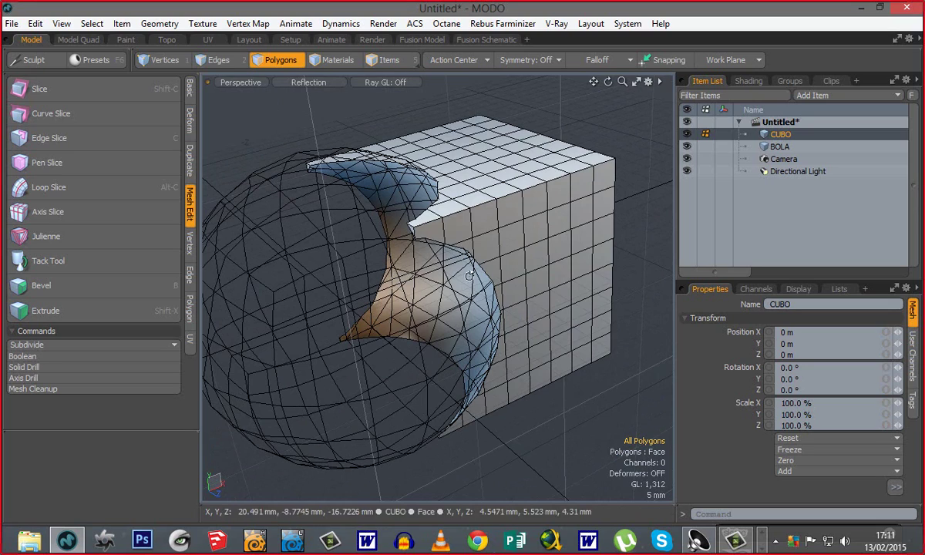
{"action": "left_click_drag", "start_coordinate": [263, 197], "coordinate": [316, 235], "text": "alt"}
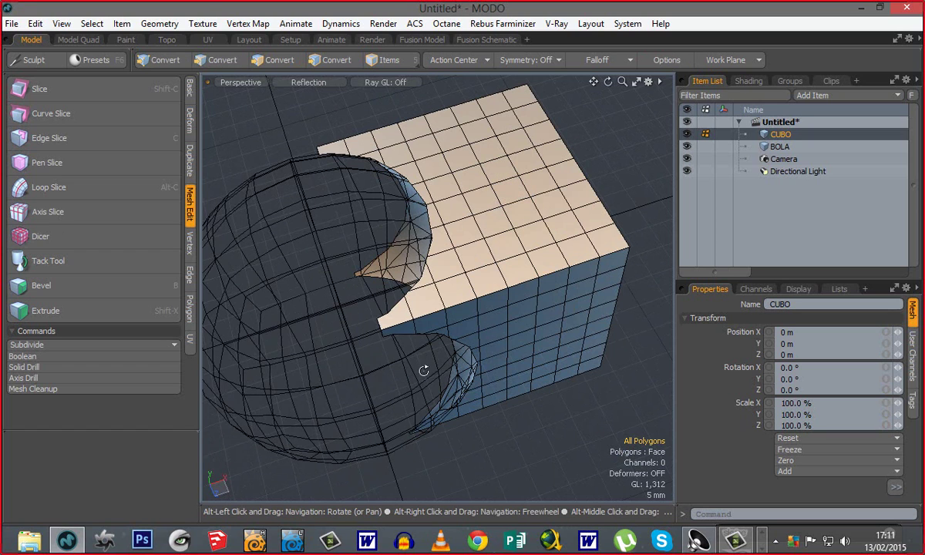
{"action": "left_click_drag", "start_coordinate": [423, 374], "coordinate": [267, 200], "text": "alt"}
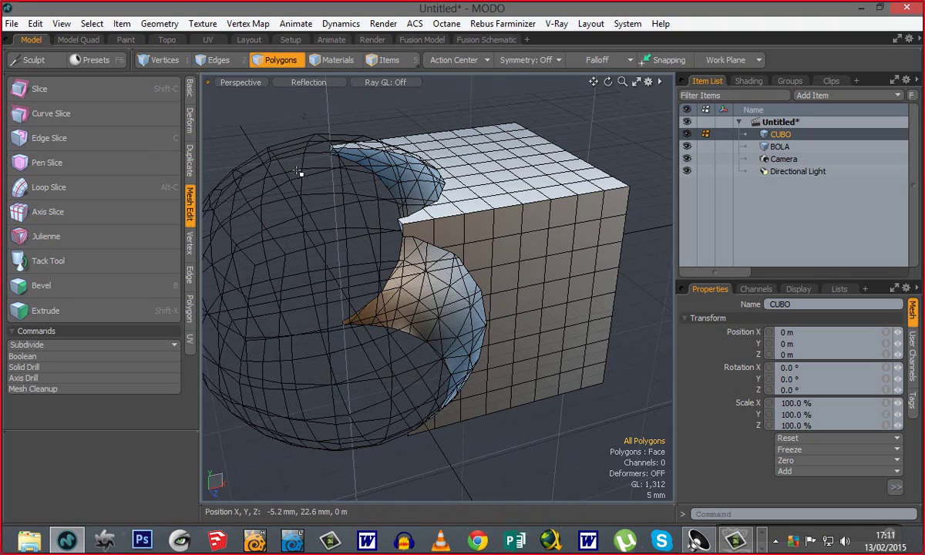
{"action": "left_click_drag", "start_coordinate": [299, 176], "coordinate": [344, 316], "text": "alt"}
{"action": "left_click_drag", "start_coordinate": [383, 221], "coordinate": [371, 217], "text": "alt"}
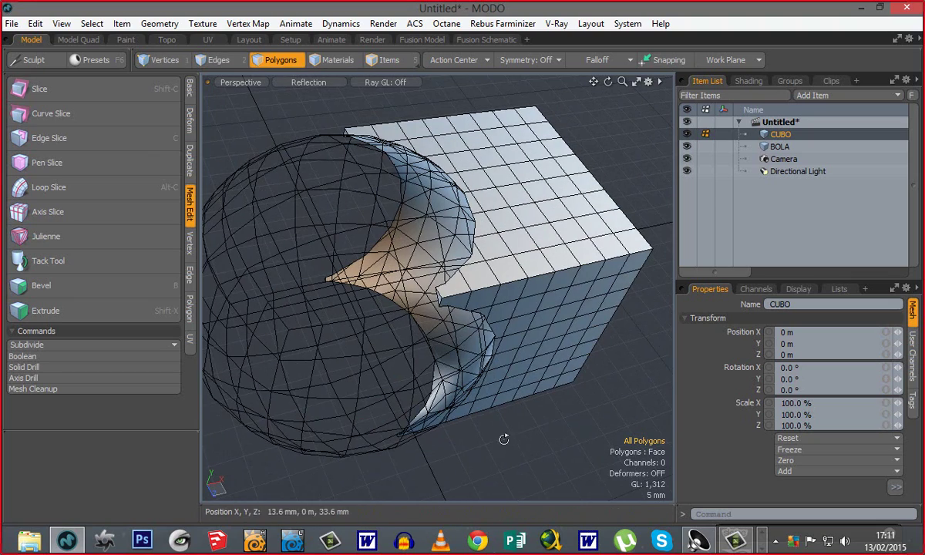
{"action": "left_click_drag", "start_coordinate": [504, 438], "coordinate": [526, 368], "text": "alt"}
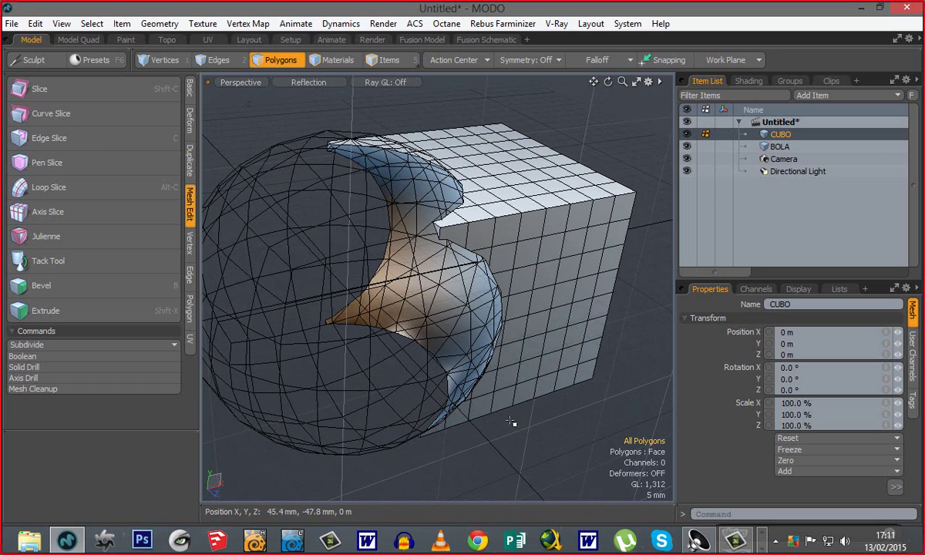
{"action": "left_click_drag", "start_coordinate": [389, 423], "coordinate": [496, 438], "text": "alt"}
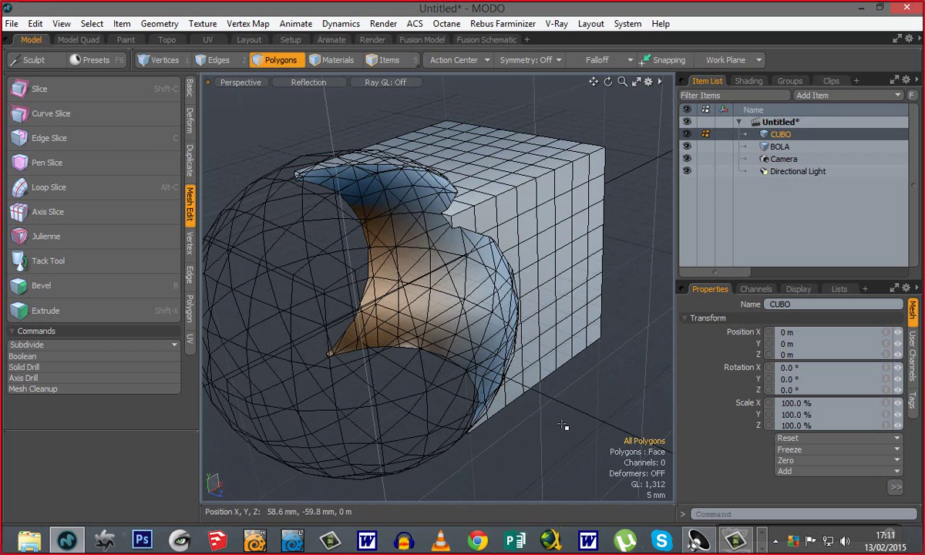
- Undo the Boolean subtraction and move the cube along X until it is clear of the sphere
{"action": "key", "text": "ctrl+z"}
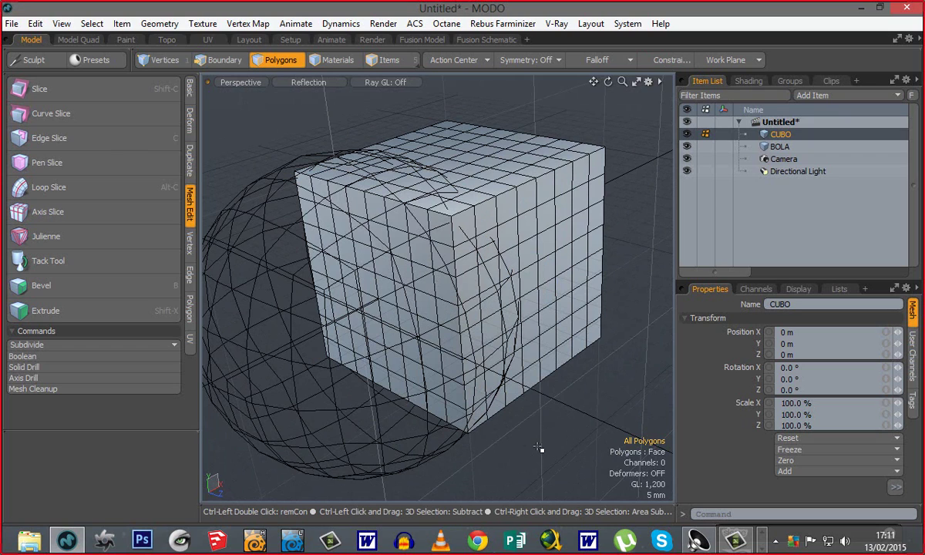
{"action": "left_click_drag", "start_coordinate": [475, 382], "coordinate": [347, 401], "text": "alt"}
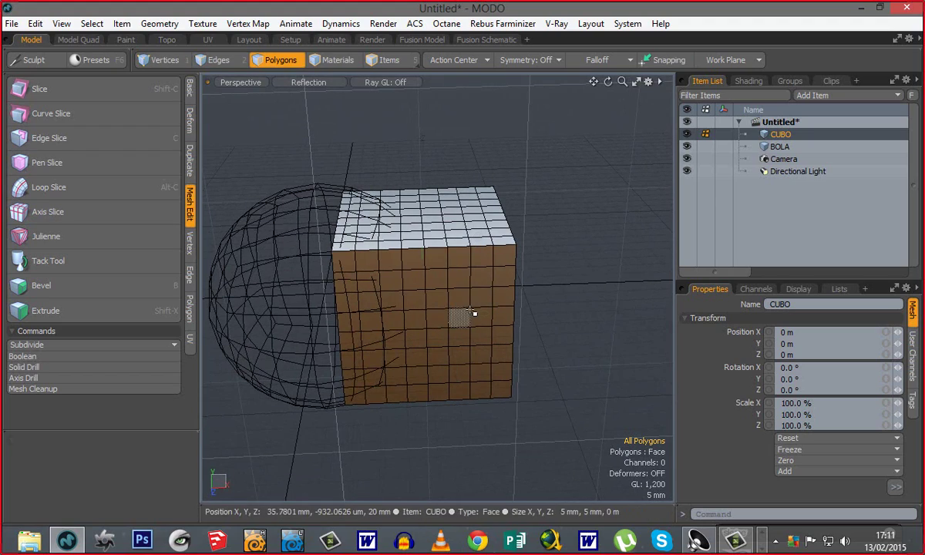
{"action": "key", "text": "w"}
{"action": "left_click_drag", "start_coordinate": [466, 293], "coordinate": [586, 290]}
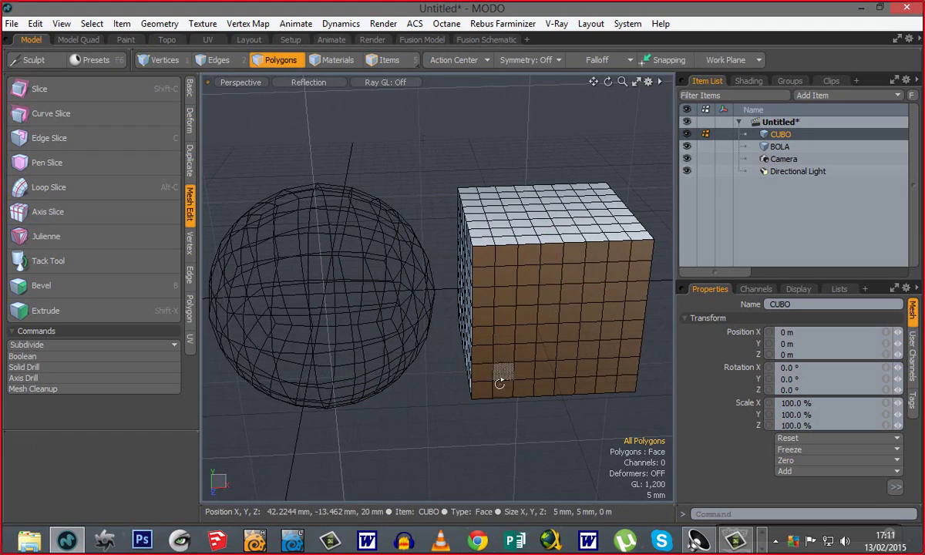
- Make BOLA the active mesh and examine the separated sphere and cube from several angles
{"action": "key", "text": "space"}
{"action": "left_click_drag", "start_coordinate": [449, 374], "coordinate": [376, 432], "text": "alt"}
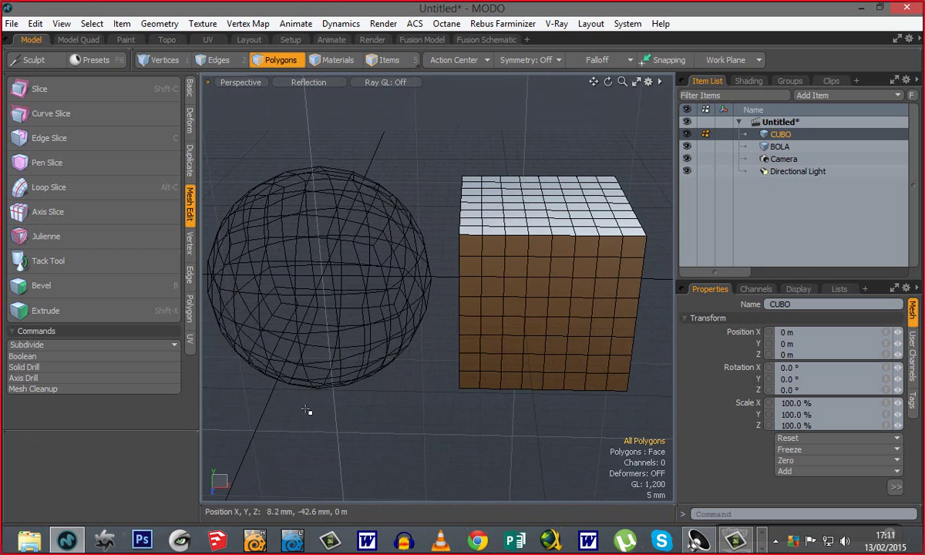
{"action": "left_click_drag", "start_coordinate": [437, 388], "coordinate": [479, 441], "text": "alt"}
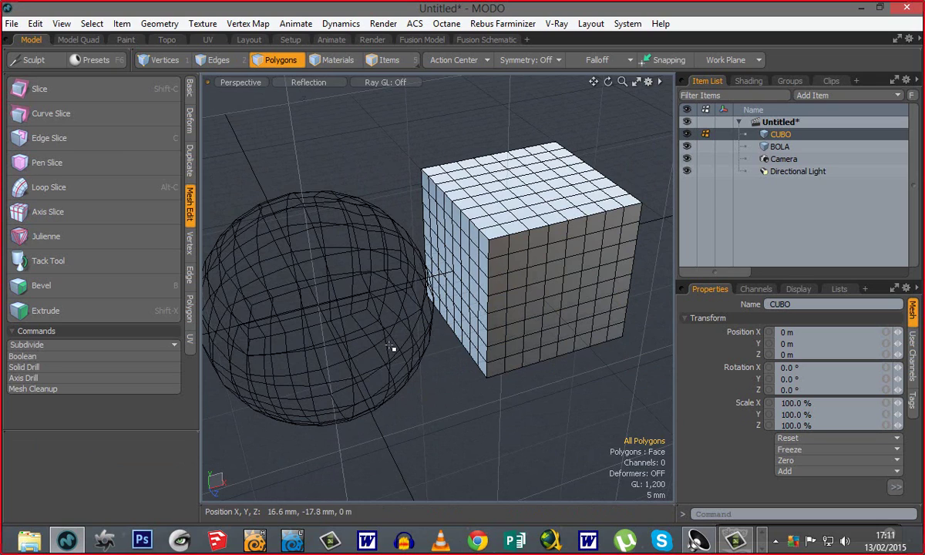
{"action": "left_click", "coordinate": [424, 310]}
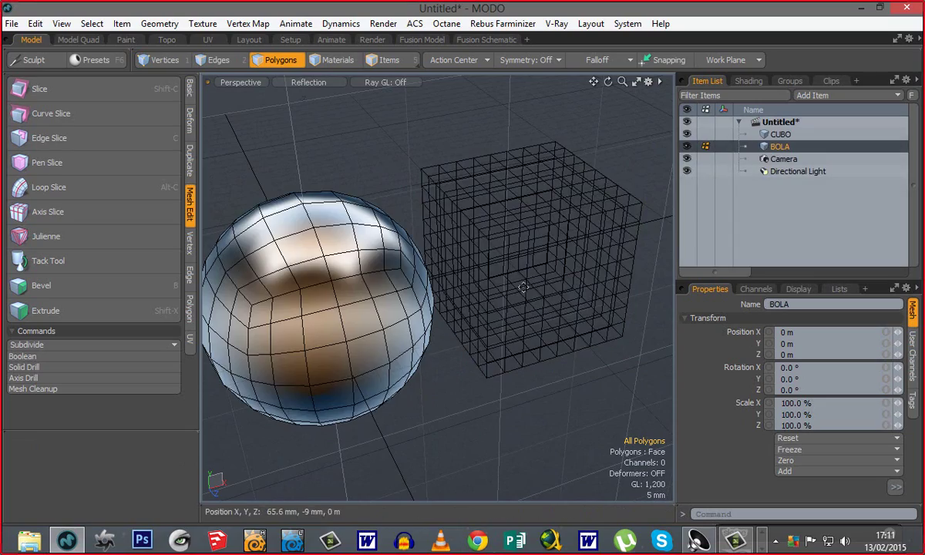
{"action": "mouse_move", "coordinate": [427, 308]}
{"action": "left_mouse_down", "text": "alt+shift"}
{"action": "mouse_move", "coordinate": [433, 301]}
{"action": "mouse_move", "coordinate": [471, 344]}
{"action": "mouse_move", "coordinate": [372, 320]}
{"action": "mouse_move", "coordinate": [401, 304]}
{"action": "mouse_move", "coordinate": [368, 299]}
{"action": "left_mouse_up", "text": "alt+shift"}
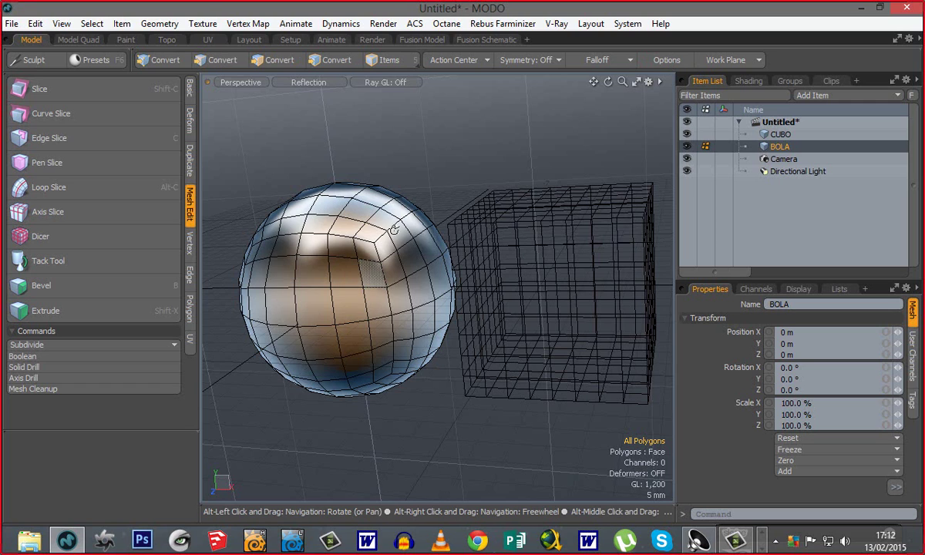
{"action": "left_click_drag", "start_coordinate": [351, 256], "coordinate": [415, 252], "text": "alt"}
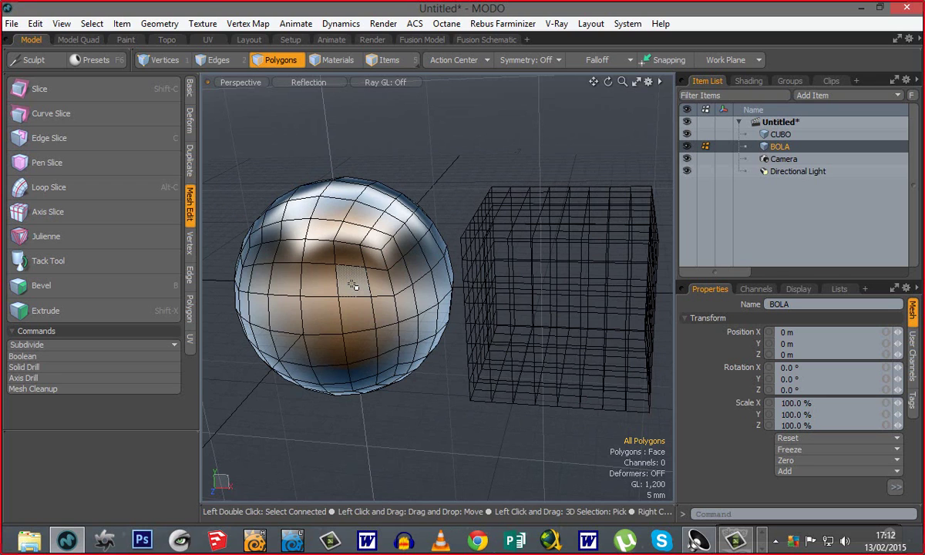
{"action": "left_click_drag", "start_coordinate": [414, 331], "coordinate": [420, 232], "text": "alt"}
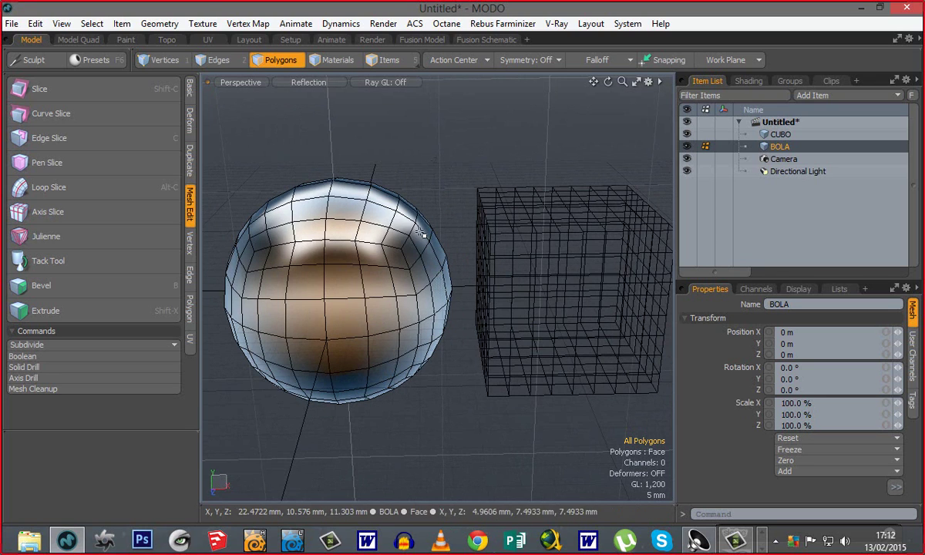
{"action": "left_click_drag", "start_coordinate": [396, 398], "coordinate": [503, 465], "text": "alt"}
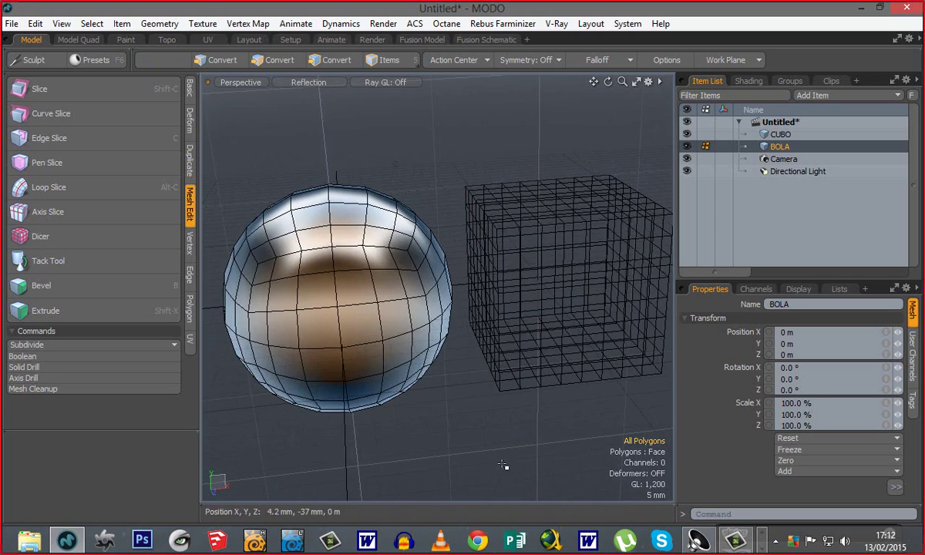
{"action": "left_click_drag", "start_coordinate": [447, 328], "coordinate": [494, 407], "text": "alt"}
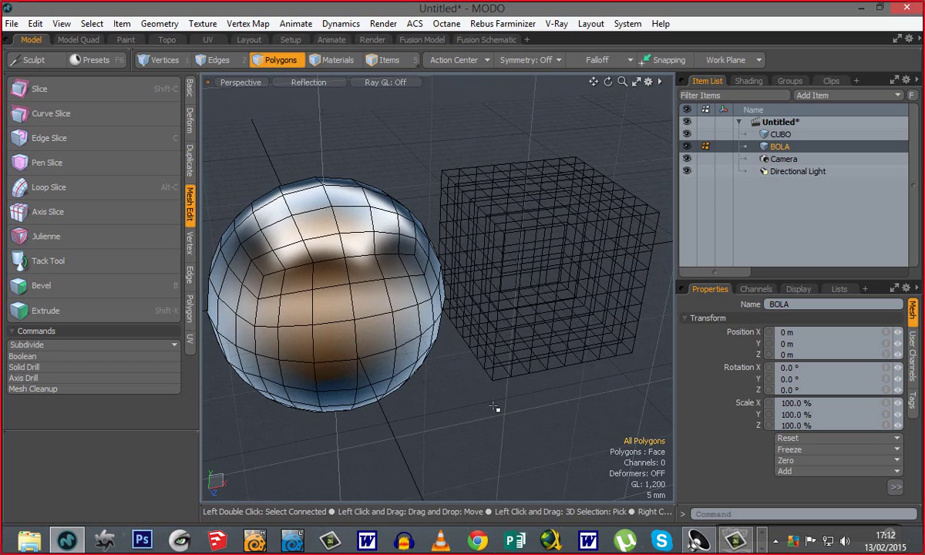
{"action": "left_click_drag", "start_coordinate": [355, 320], "coordinate": [327, 212], "text": "alt"}
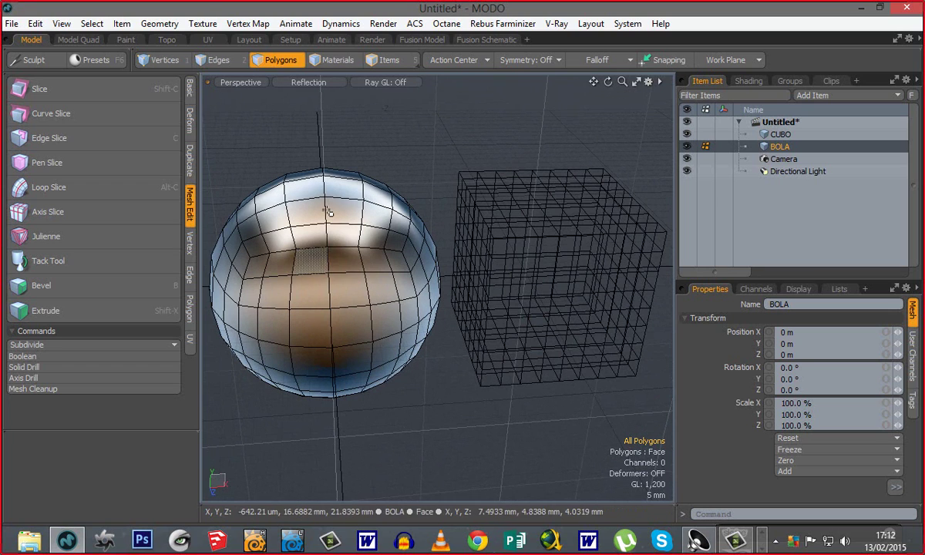
- Make CUBO the active mesh and examine the shaded cube beside the sphere's wireframe
{"action": "left_click", "coordinate": [780, 134]}
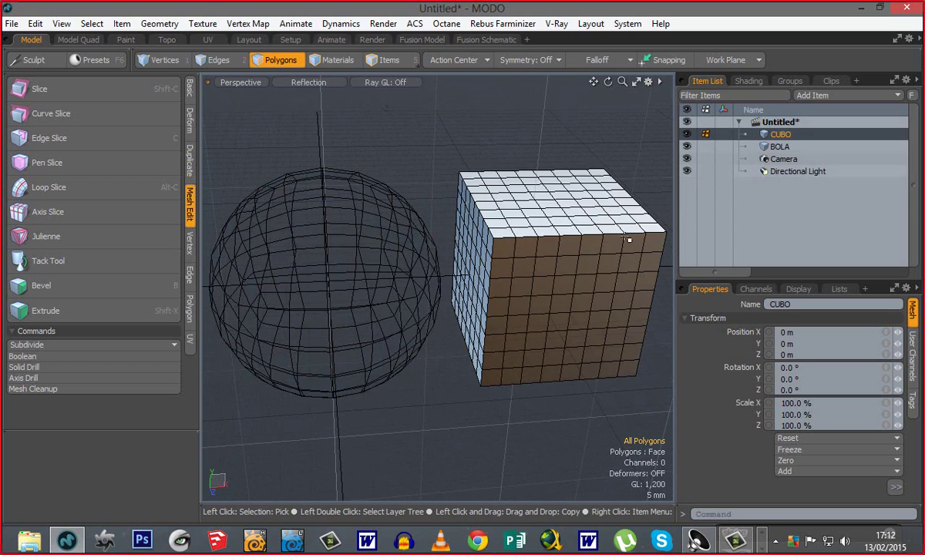
{"action": "left_click_drag", "start_coordinate": [628, 240], "coordinate": [485, 245], "text": "alt"}
{"action": "left_click_drag", "start_coordinate": [401, 305], "coordinate": [488, 399], "text": "alt"}
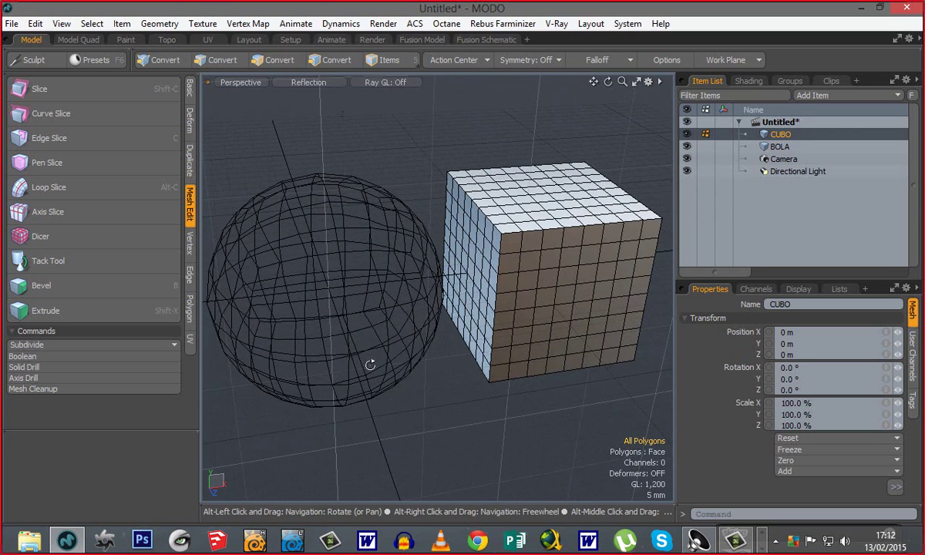
{"action": "left_click_drag", "start_coordinate": [368, 366], "coordinate": [380, 220], "text": "alt"}
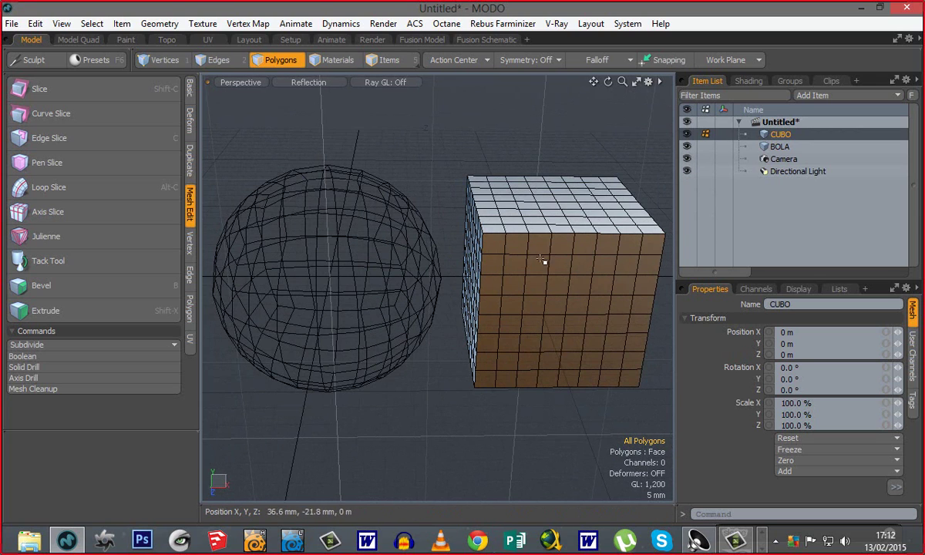
- Convert the BOLA sphere's polygons to a subdivision surface
{"action": "mouse_move", "coordinate": [384, 386]}
{"action": "left_mouse_down", "text": "alt"}
{"action": "mouse_move", "coordinate": [480, 441]}
{"action": "mouse_move", "coordinate": [478, 429]}
{"action": "mouse_move", "coordinate": [443, 409]}
{"action": "mouse_move", "coordinate": [420, 416]}
{"action": "left_mouse_up", "text": "alt"}
{"action": "left_click", "coordinate": [778, 146]}
{"action": "key", "text": "Tab"}
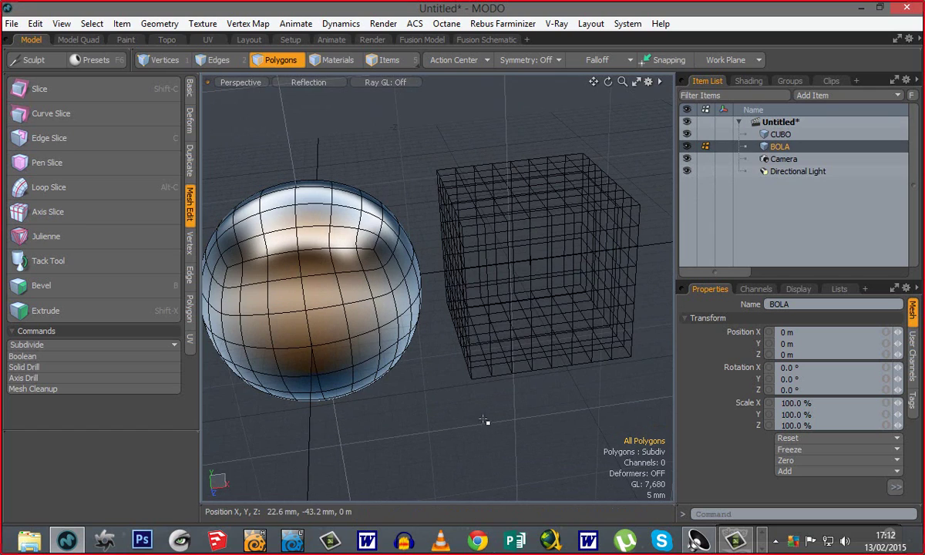
- Try subdivision surfaces on CUBO, inspect its rounded corners up close, and restore the plain face polygons
{"action": "left_click", "coordinate": [778, 134]}
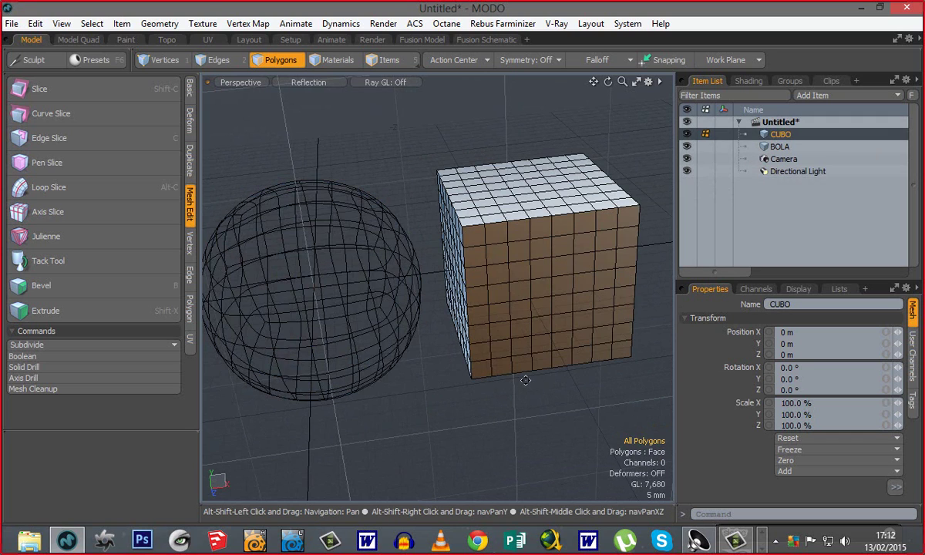
{"action": "left_click_drag", "start_coordinate": [525, 380], "coordinate": [523, 369], "text": "alt"}
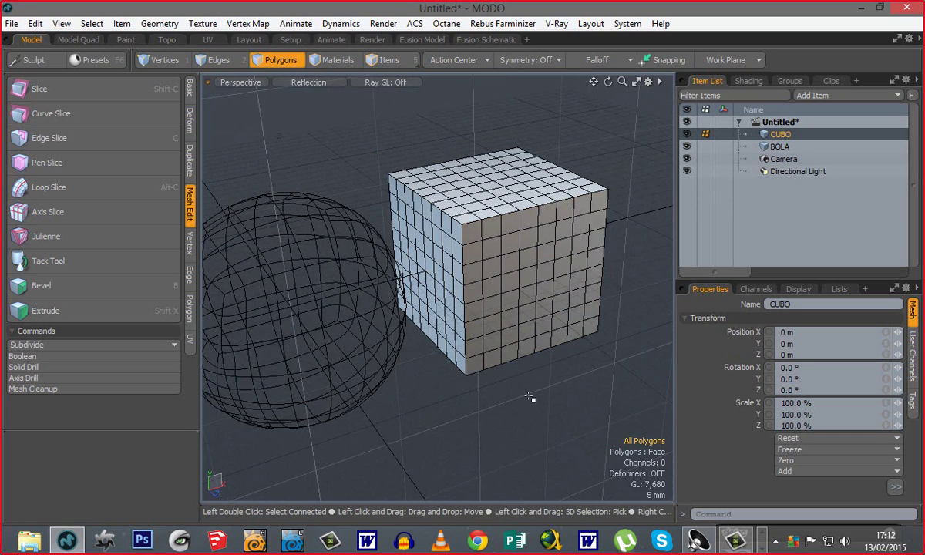
{"action": "key", "text": "Tab"}
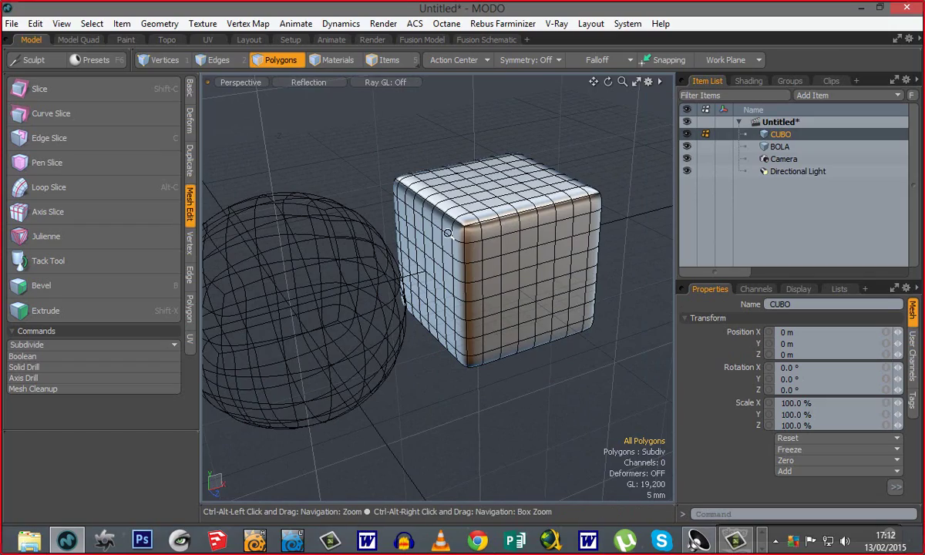
{"action": "left_click_drag", "start_coordinate": [447, 233], "coordinate": [422, 266], "text": "ctrl+alt"}
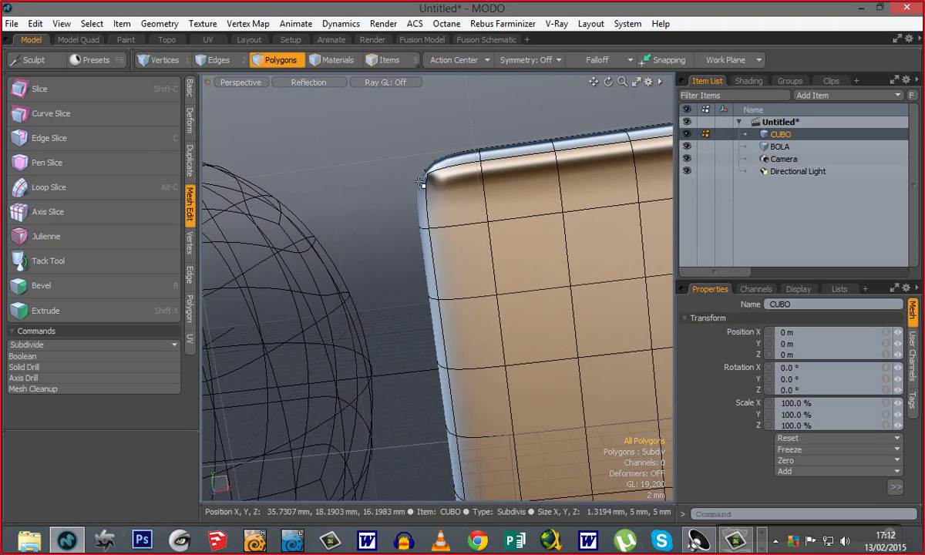
{"action": "left_click_drag", "start_coordinate": [420, 182], "coordinate": [471, 183], "text": "alt"}
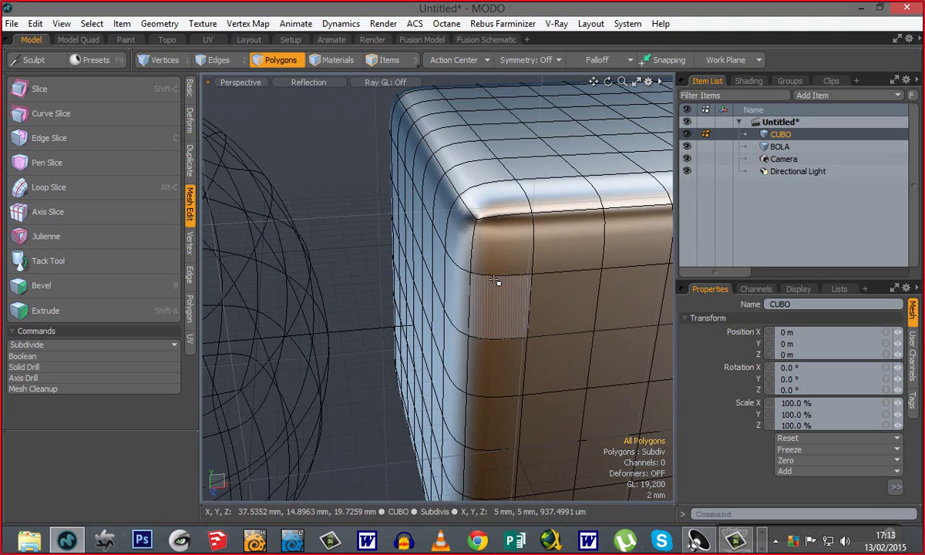
{"action": "key", "text": "Tab"}
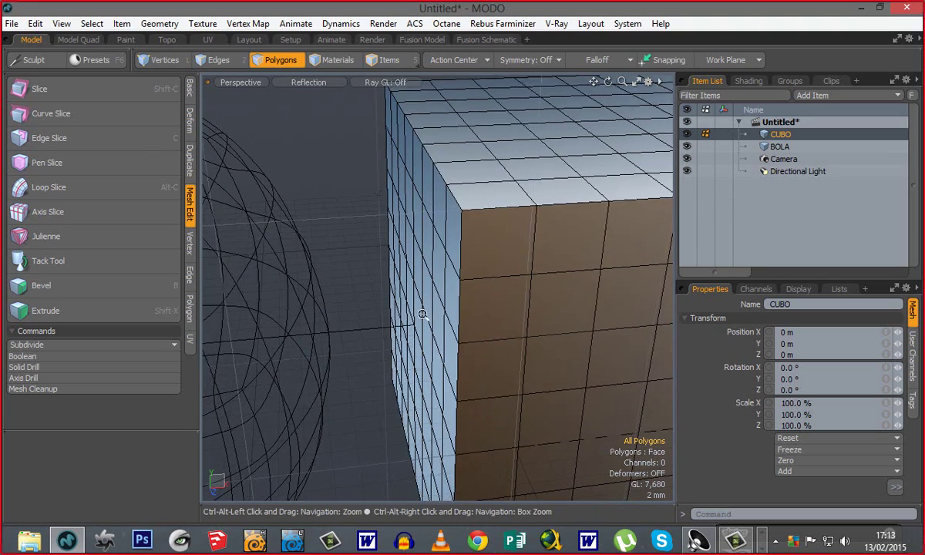
- Select the complete rows of edges along all twelve outer borders of the cube in edge mode
{"action": "left_click_drag", "start_coordinate": [423, 316], "coordinate": [340, 249], "text": "ctrl+alt"}
{"action": "key", "text": "1"}
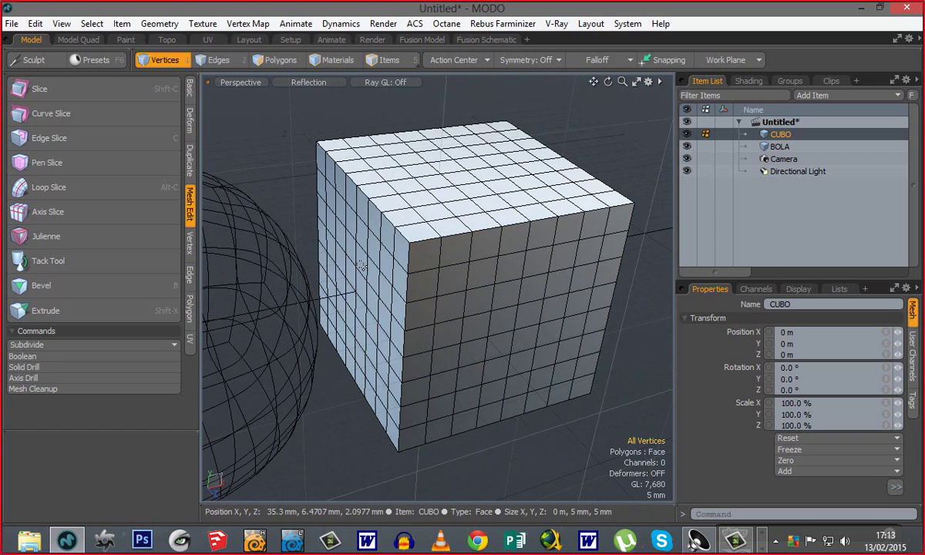
{"action": "key", "text": "2"}
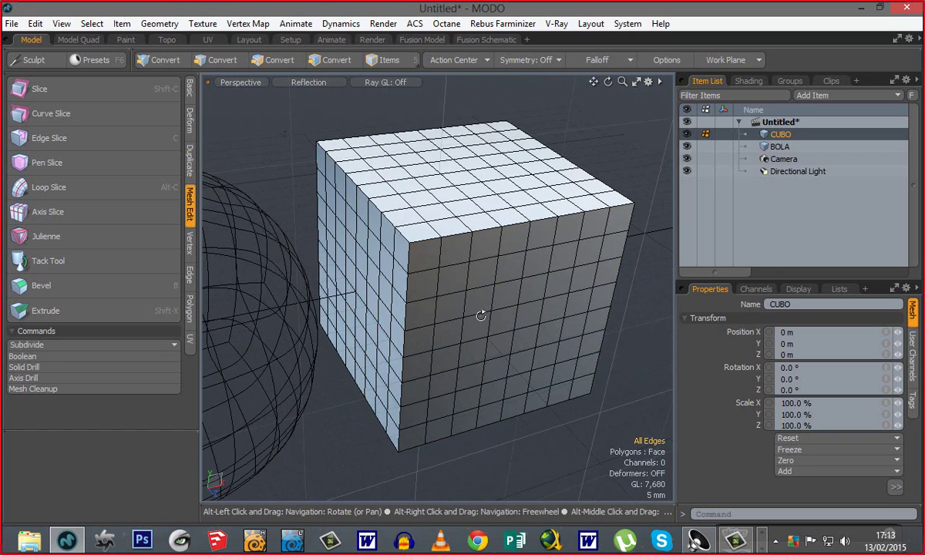
{"action": "left_click_drag", "start_coordinate": [480, 316], "coordinate": [370, 394], "text": "alt"}
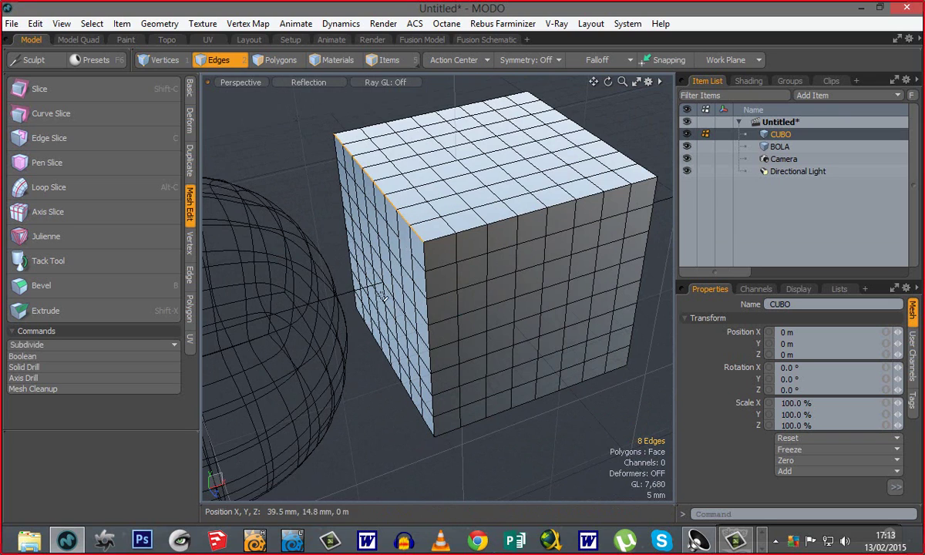
{"action": "left_click_drag", "start_coordinate": [397, 300], "coordinate": [427, 250], "text": "alt"}
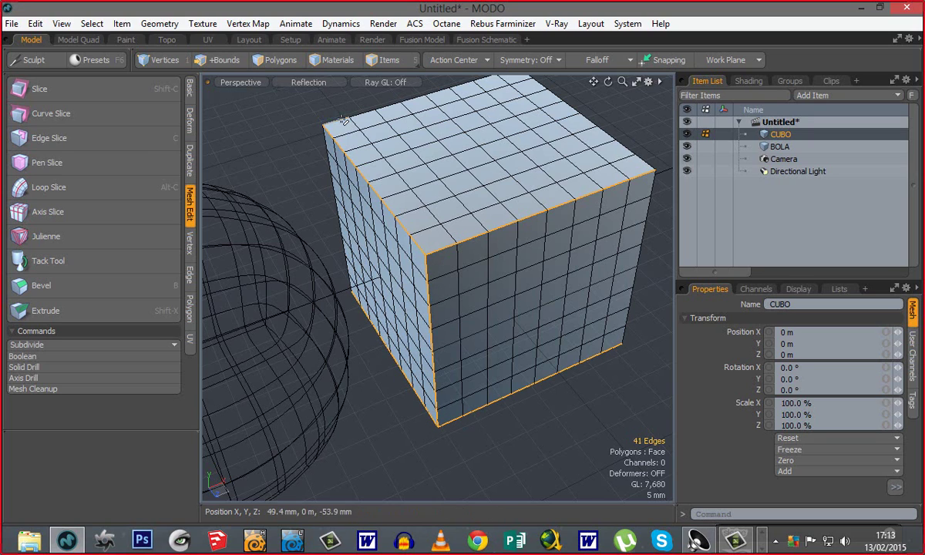
{"action": "left_click_drag", "start_coordinate": [478, 368], "coordinate": [408, 259], "text": "alt"}
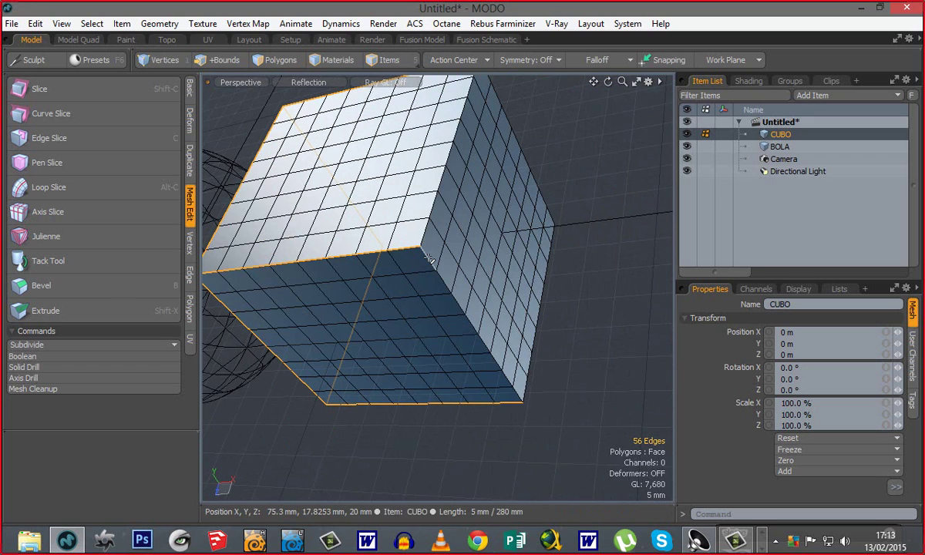
{"action": "double_click", "coordinate": [424, 234], "text": "shift"}
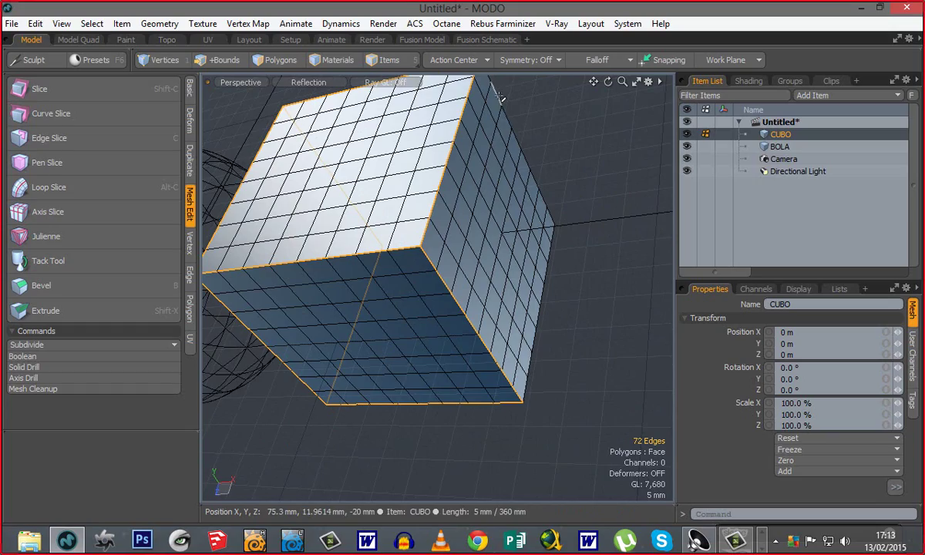
{"action": "double_click", "coordinate": [503, 309], "text": "shift"}
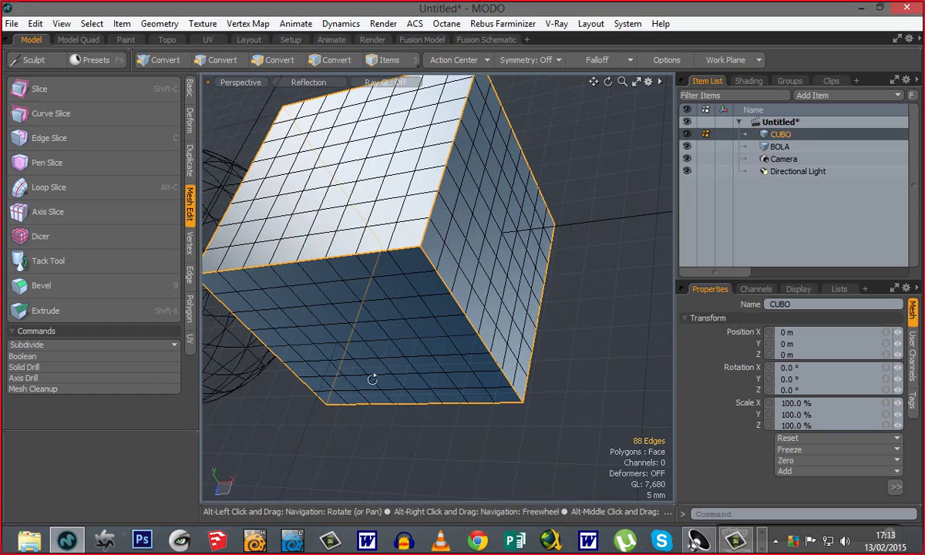
{"action": "left_click_drag", "start_coordinate": [372, 378], "coordinate": [493, 293], "text": "alt"}
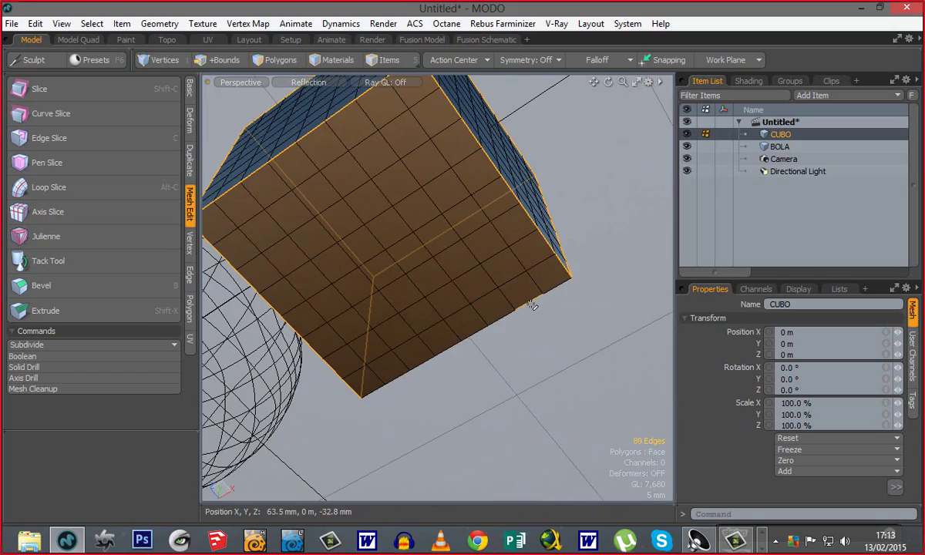
{"action": "left_click_drag", "start_coordinate": [363, 205], "coordinate": [437, 264], "text": "alt"}
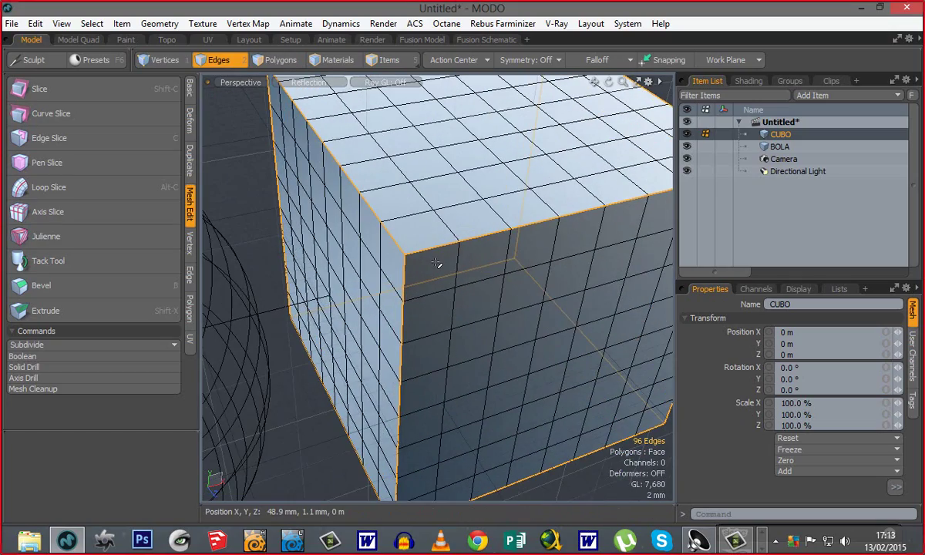
- Bevel the cube's selected border edges slightly, using Inset mode and a Square edge shape
{"action": "key", "text": "b"}
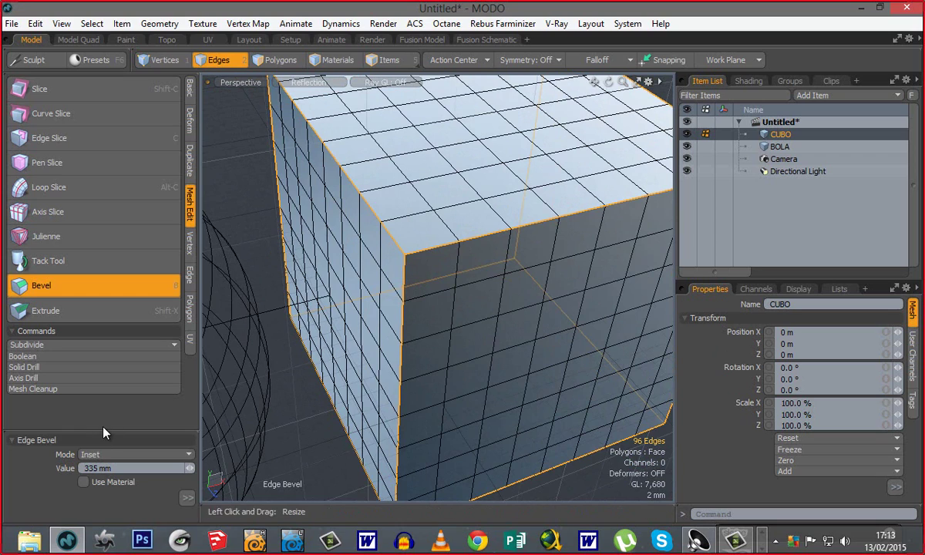
{"action": "left_click_drag", "start_coordinate": [101, 429], "coordinate": [102, 312]}
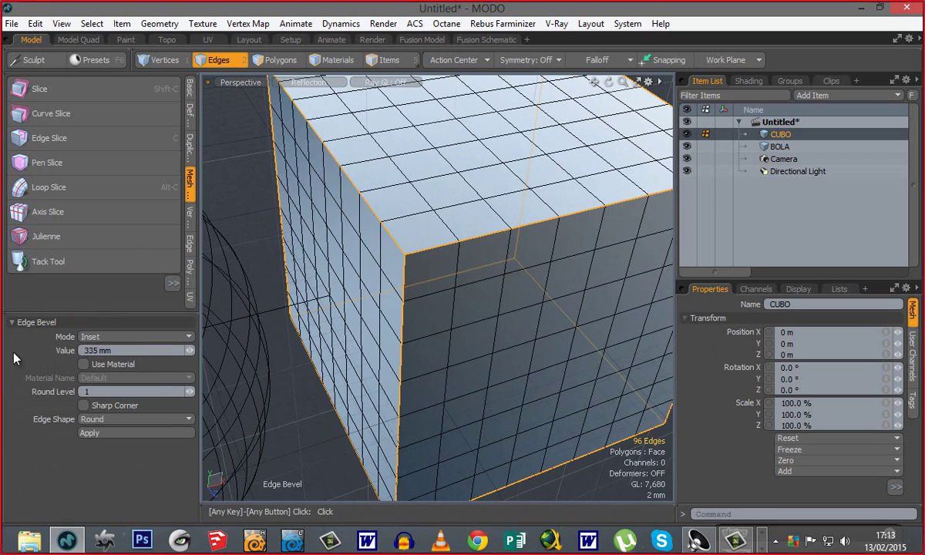
{"action": "left_click", "coordinate": [112, 425]}
{"action": "left_click", "coordinate": [105, 394]}
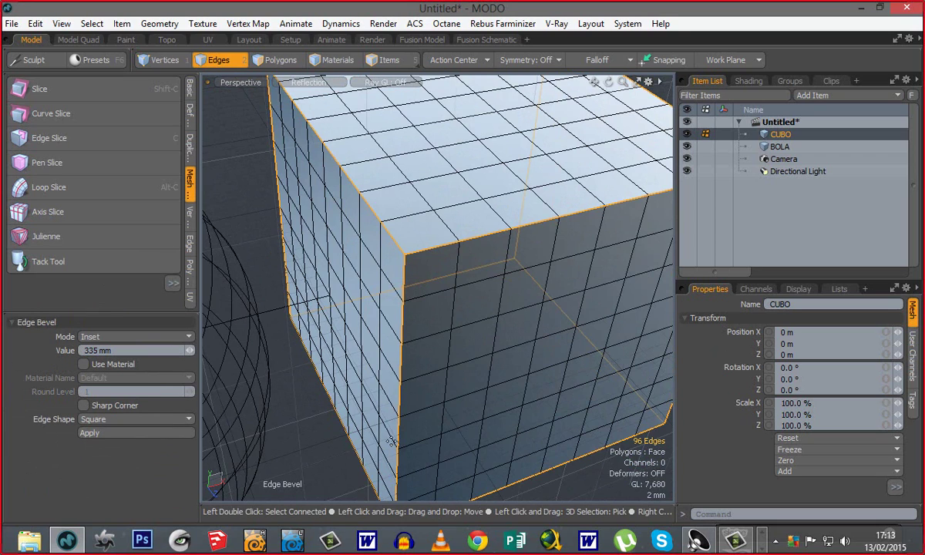
{"action": "mouse_move", "coordinate": [417, 256]}
{"action": "left_mouse_down", "text": "ctrl+alt"}
{"action": "mouse_move", "coordinate": [532, 247]}
{"action": "mouse_move", "coordinate": [418, 243]}
{"action": "left_mouse_up", "text": "ctrl+alt"}
{"action": "left_click_drag", "start_coordinate": [532, 279], "coordinate": [557, 279]}
{"action": "left_click_drag", "start_coordinate": [456, 313], "coordinate": [289, 176], "text": "alt"}
{"action": "key", "text": "space"}
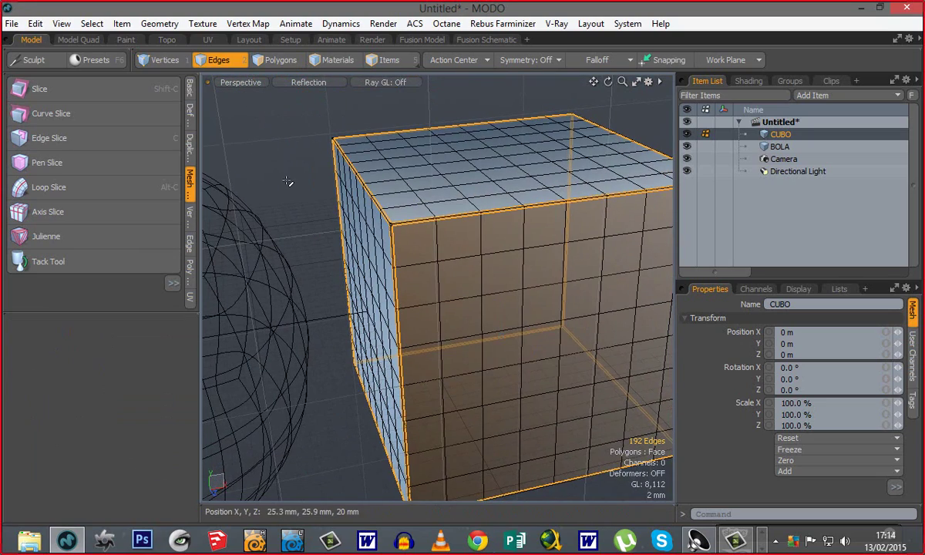
- Clear the edge selection, convert the bevelled cube to a subdivision surface, and view it beside the sphere
{"action": "left_click", "coordinate": [289, 177]}
{"action": "left_click_drag", "start_coordinate": [459, 325], "coordinate": [545, 429], "text": "ctrl+alt"}
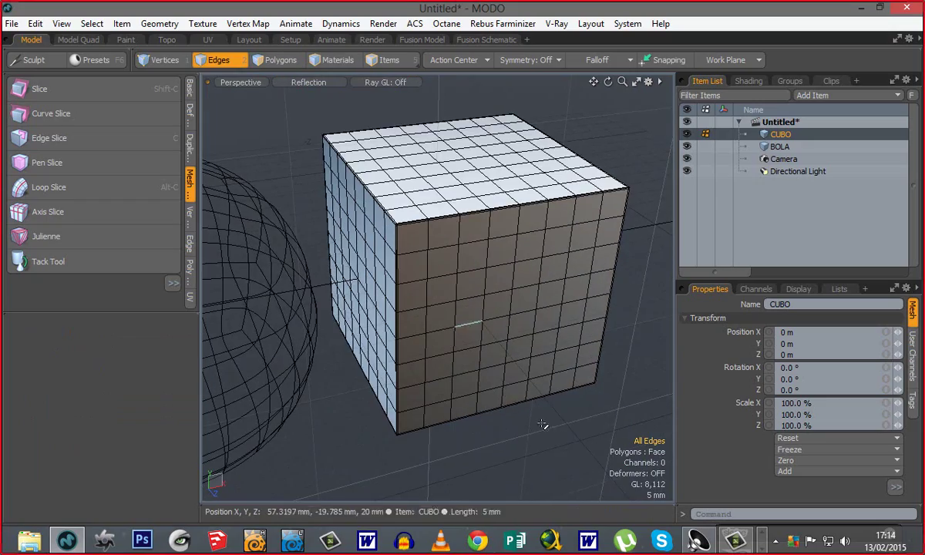
{"action": "key", "text": "Tab"}
{"action": "mouse_move", "coordinate": [524, 325]}
{"action": "left_mouse_down", "text": "alt"}
{"action": "mouse_move", "coordinate": [368, 301]}
{"action": "mouse_move", "coordinate": [383, 246]}
{"action": "mouse_move", "coordinate": [553, 322]}
{"action": "mouse_move", "coordinate": [431, 325]}
{"action": "mouse_move", "coordinate": [408, 311]}
{"action": "mouse_move", "coordinate": [388, 330]}
{"action": "mouse_move", "coordinate": [387, 318]}
{"action": "mouse_move", "coordinate": [509, 318]}
{"action": "left_mouse_up", "text": "alt"}
{"action": "left_click_drag", "start_coordinate": [445, 296], "coordinate": [373, 215], "text": "alt"}
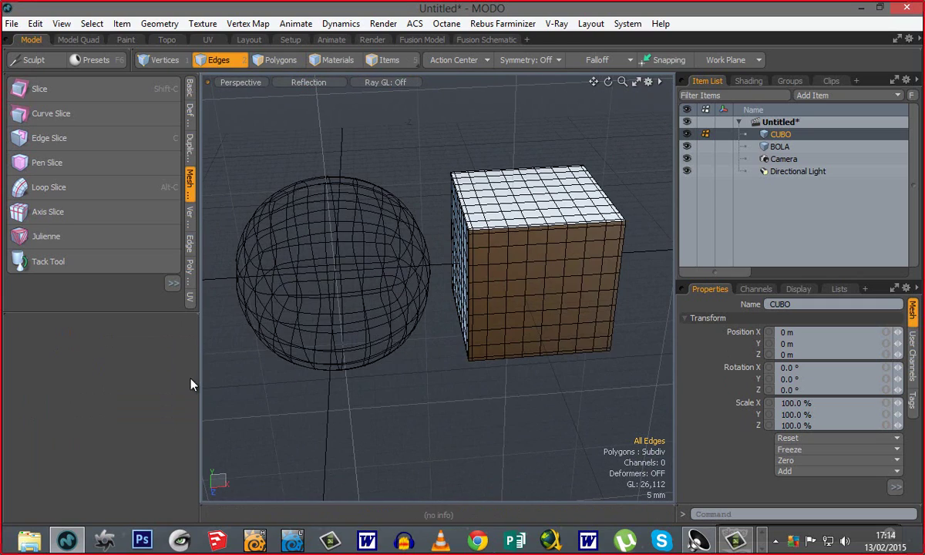
- Narrow the modelling tool area to give the 3D viewport more width
{"action": "left_click_drag", "start_coordinate": [198, 379], "coordinate": [141, 380]}
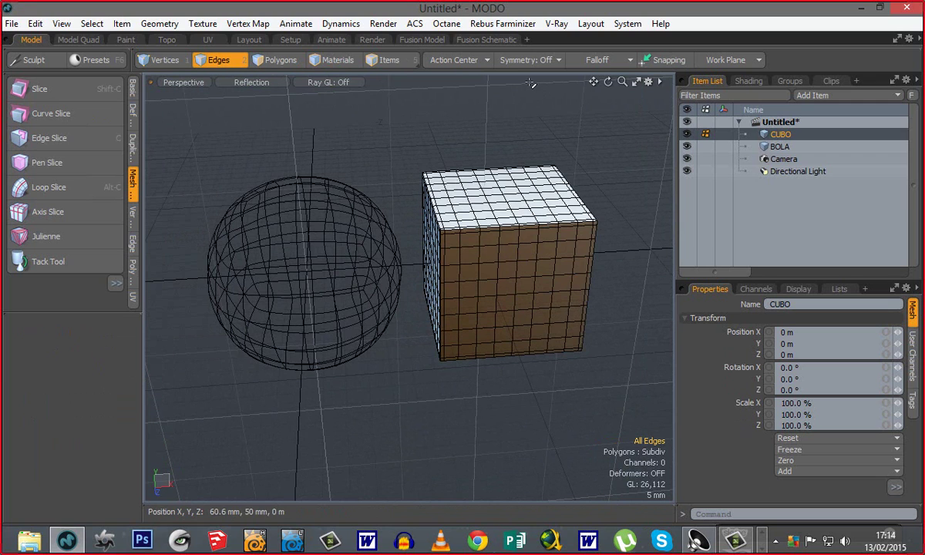
- Switch to the Fusion Model layout and widen its 3D viewport
{"action": "left_click", "coordinate": [417, 40]}
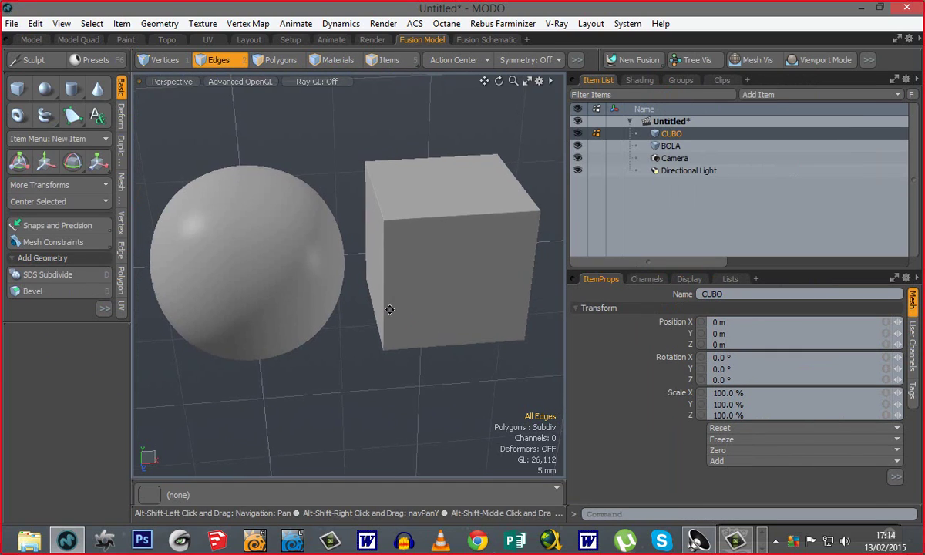
{"action": "left_click_drag", "start_coordinate": [632, 358], "coordinate": [662, 360]}
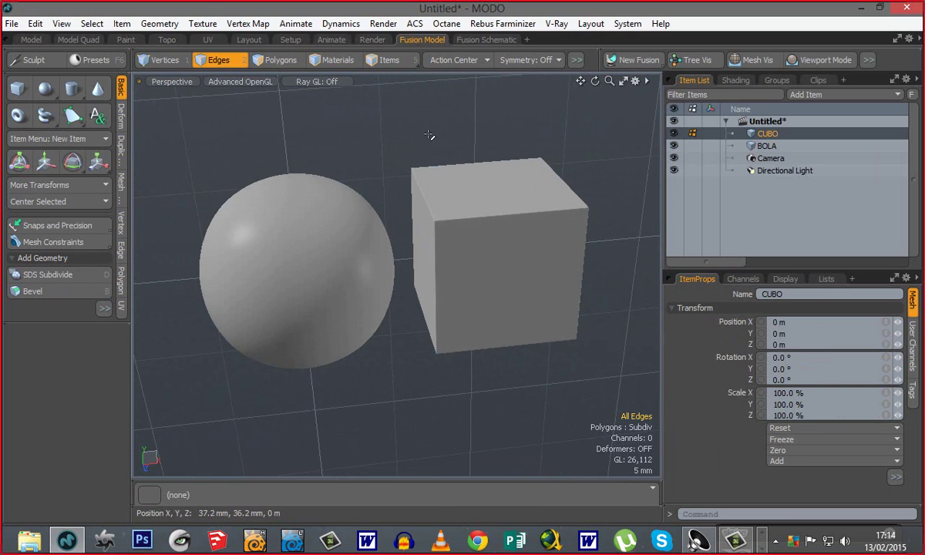
- Look through the available layouts, including the Fusion ones, without changing the current layout
{"action": "left_click", "coordinate": [597, 24]}
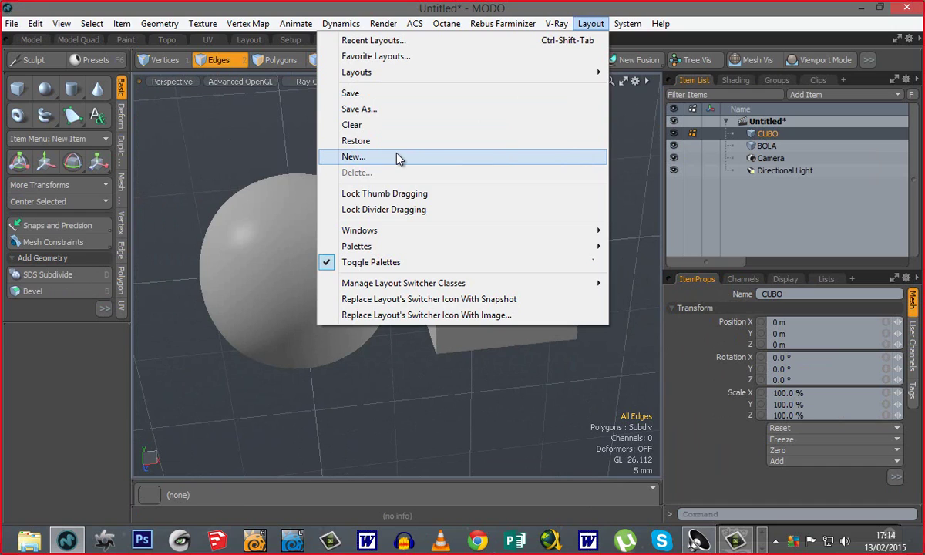
{"action": "mouse_move", "coordinate": [395, 75]}
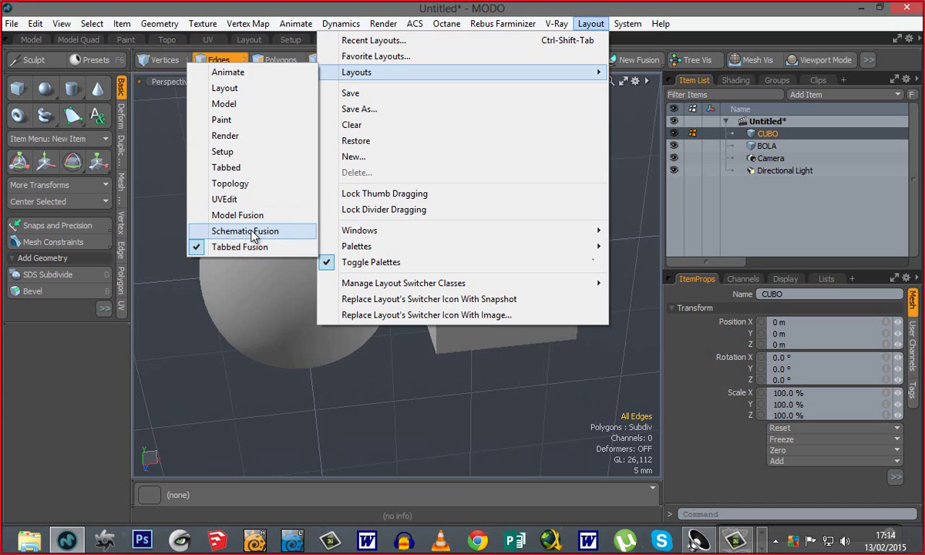
{"action": "left_click", "coordinate": [304, 402]}
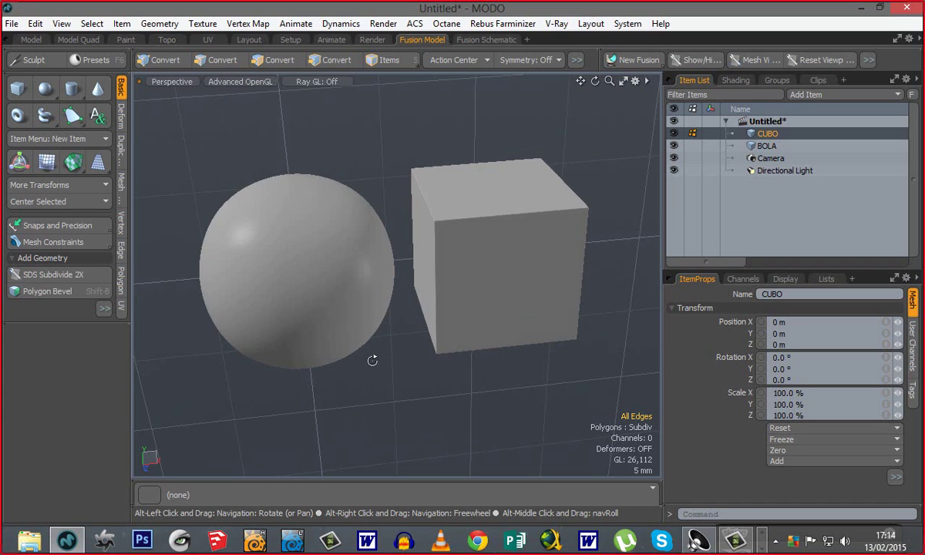
{"action": "left_click_drag", "start_coordinate": [505, 340], "coordinate": [385, 179], "text": "alt"}
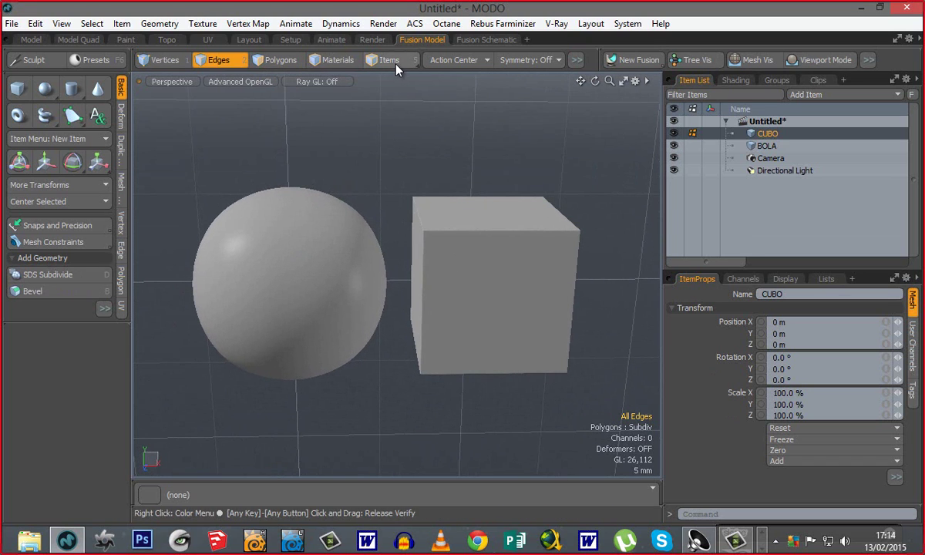
- Switch to item selection mode and alternate the selection between CUBO and BOLA, ending on BOLA
{"action": "left_click", "coordinate": [371, 60]}
{"action": "left_click_drag", "start_coordinate": [362, 327], "coordinate": [501, 330], "text": "alt"}
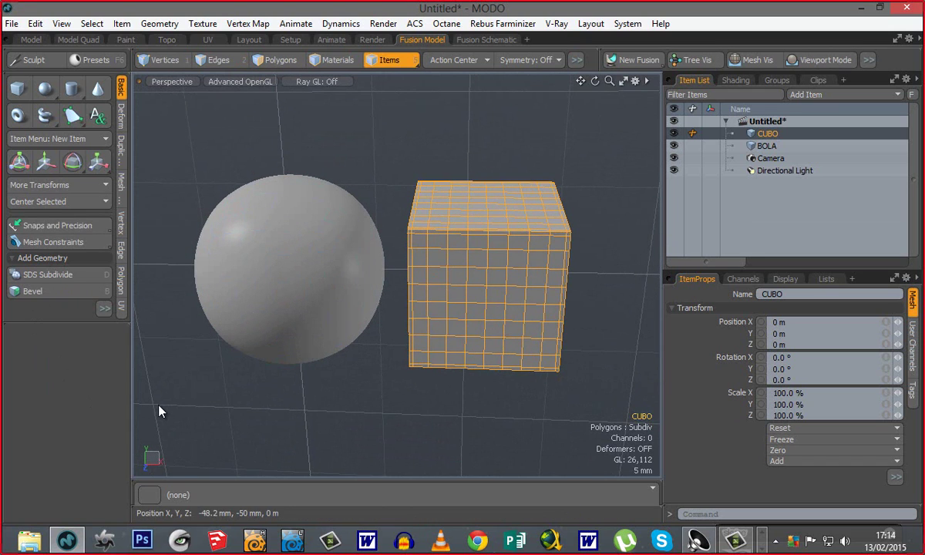
{"action": "left_click_drag", "start_coordinate": [367, 356], "coordinate": [405, 367], "text": "alt"}
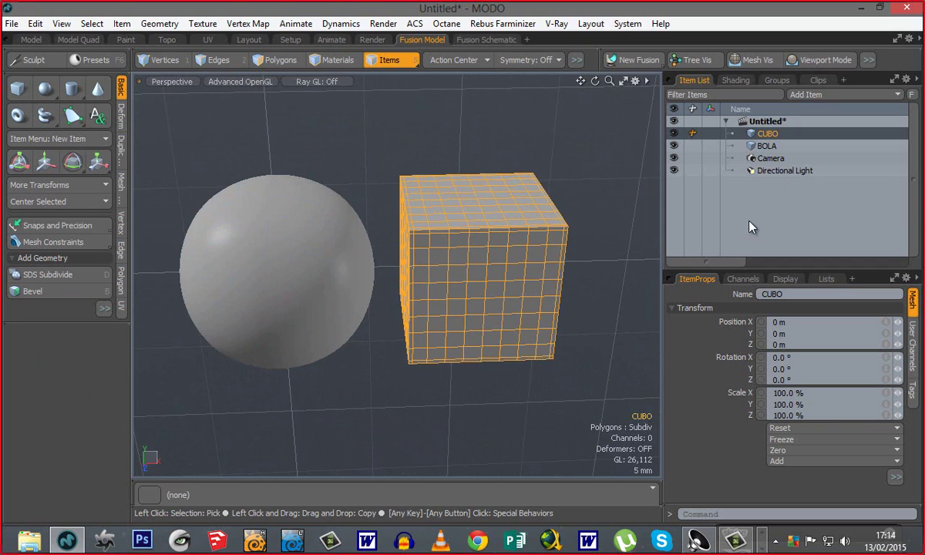
{"action": "left_click", "coordinate": [765, 146]}
{"action": "left_click", "coordinate": [767, 133]}
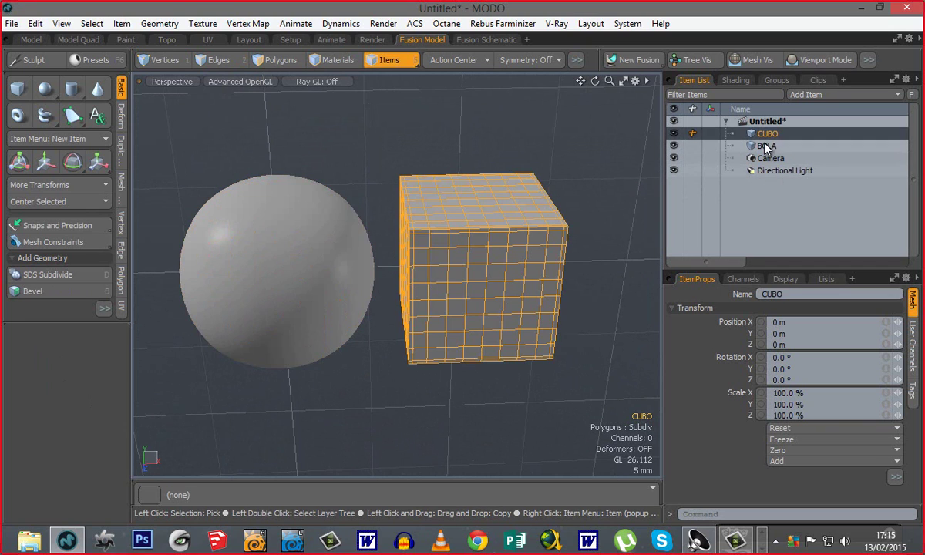
{"action": "left_click", "coordinate": [765, 146]}
{"action": "left_click", "coordinate": [767, 134]}
{"action": "left_click", "coordinate": [765, 147]}
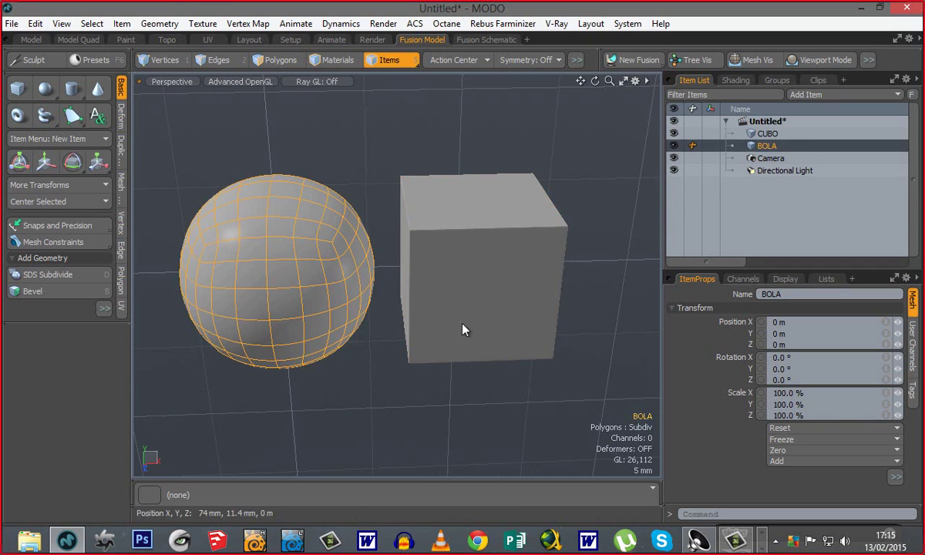
- Clear the item selection and select the cube and the sphere together in the viewport
{"action": "left_click_drag", "start_coordinate": [463, 326], "coordinate": [344, 363], "text": "alt"}
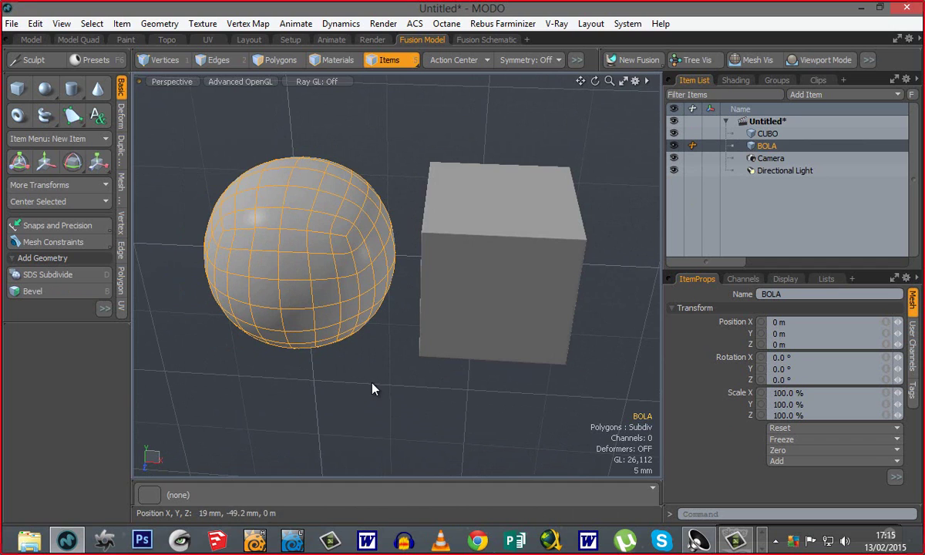
{"action": "left_click_drag", "start_coordinate": [393, 351], "coordinate": [402, 378], "text": "alt"}
{"action": "left_click", "coordinate": [346, 370]}
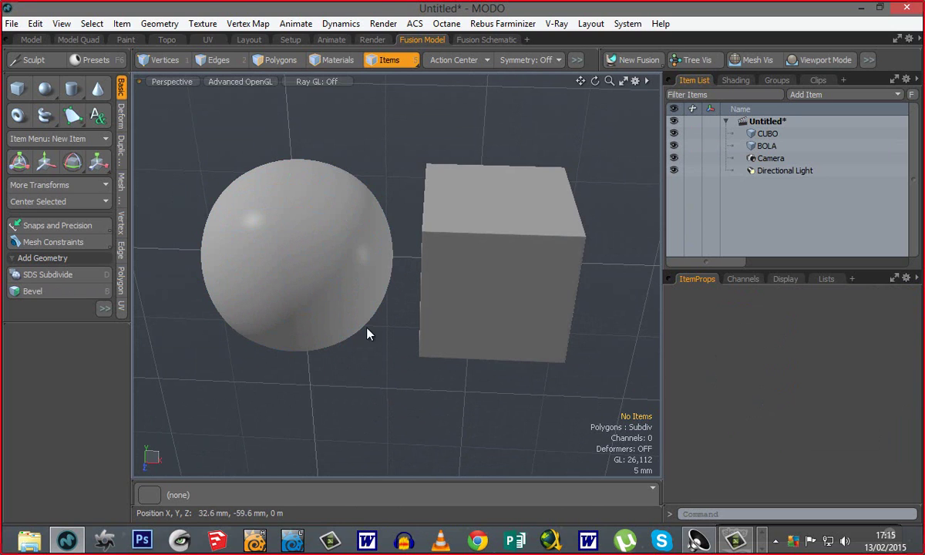
{"action": "left_click", "coordinate": [435, 248]}
{"action": "left_click", "coordinate": [301, 293], "text": "shift"}
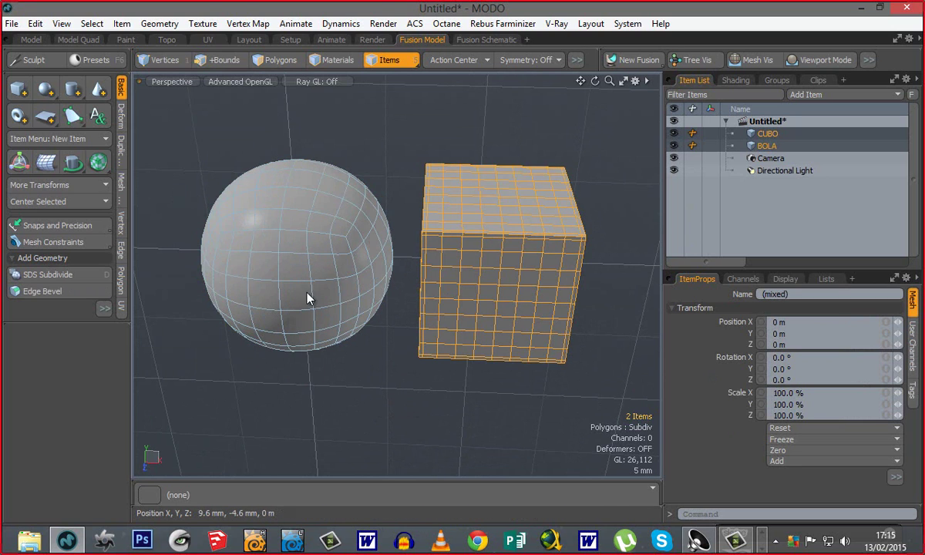
{"action": "left_click_drag", "start_coordinate": [321, 373], "coordinate": [370, 186], "text": "alt"}
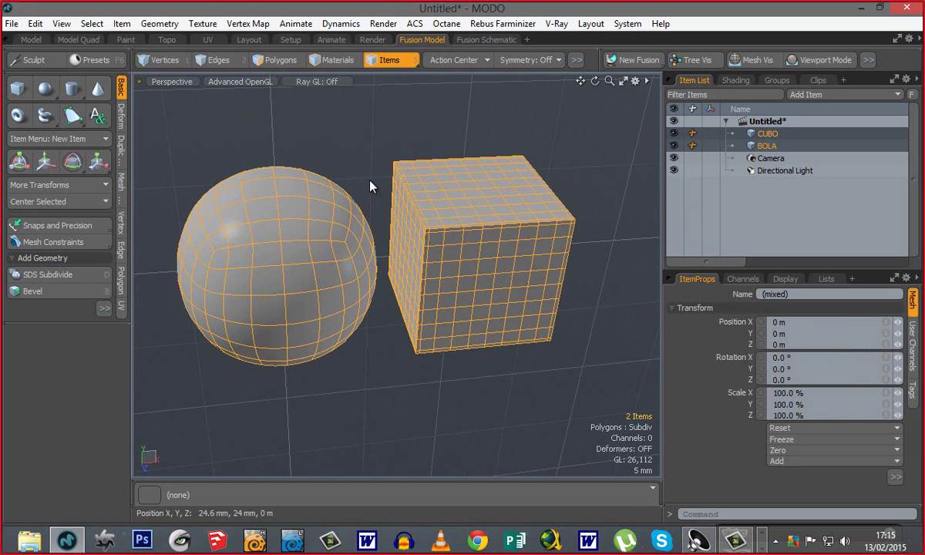
- Select only CUBO and move it along X to -33.6 mm so that it overlaps the sphere
{"action": "left_click", "coordinate": [428, 269]}
{"action": "left_click_drag", "start_coordinate": [388, 346], "coordinate": [367, 332], "text": "alt"}
{"action": "key", "text": "y"}
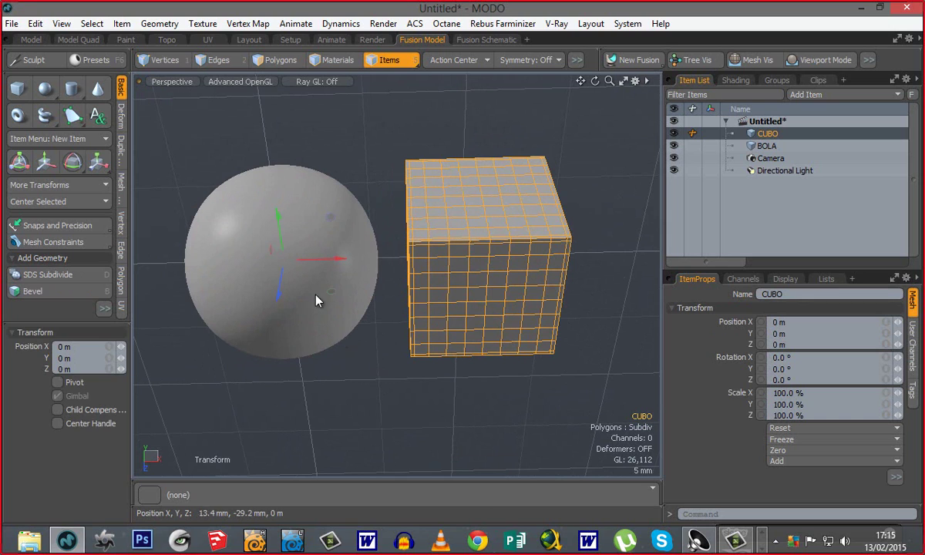
{"action": "left_click_drag", "start_coordinate": [436, 331], "coordinate": [440, 215], "text": "alt"}
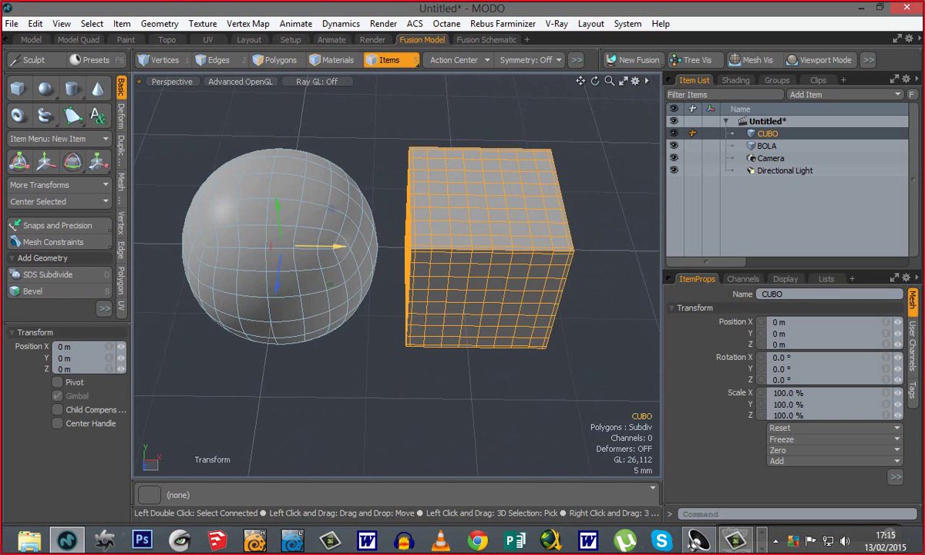
{"action": "left_click_drag", "start_coordinate": [344, 248], "coordinate": [224, 245]}
{"action": "left_click_drag", "start_coordinate": [402, 372], "coordinate": [374, 270], "text": "alt"}
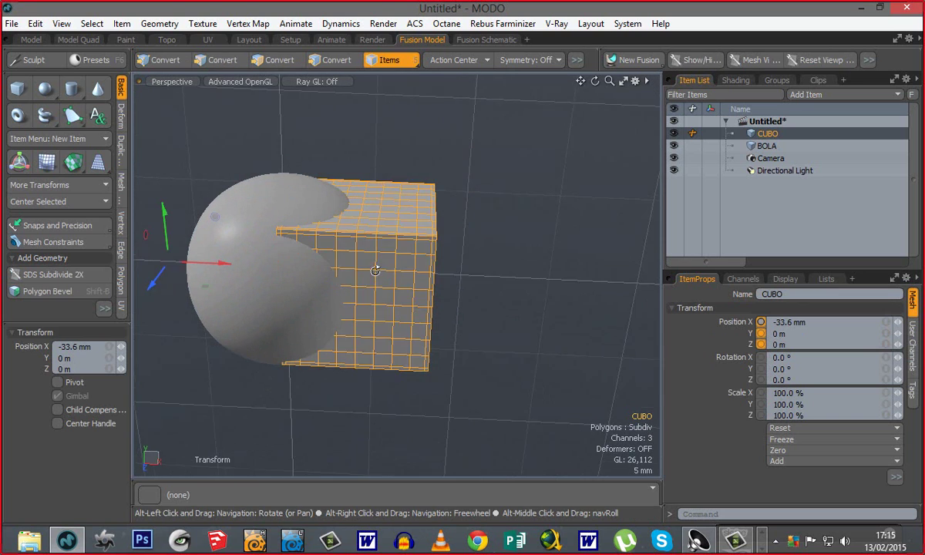
{"action": "key", "text": "q"}
{"action": "left_click_drag", "start_coordinate": [445, 333], "coordinate": [421, 399], "text": "alt"}
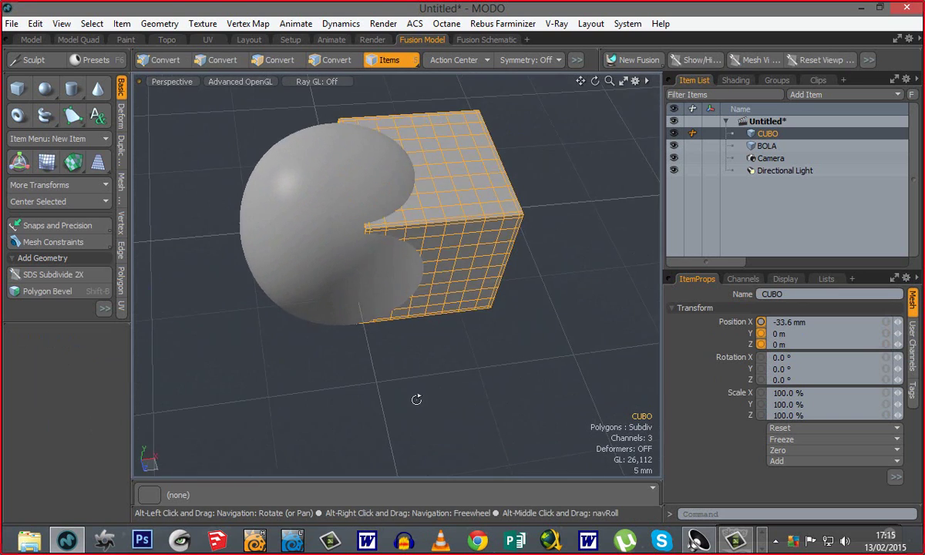
- Select CUBO first and BOLA second, and create a 3D Tree fusion with Subtract Others from 1st Selected
{"action": "left_click_drag", "start_coordinate": [384, 196], "coordinate": [495, 249], "text": "ctrl+alt"}
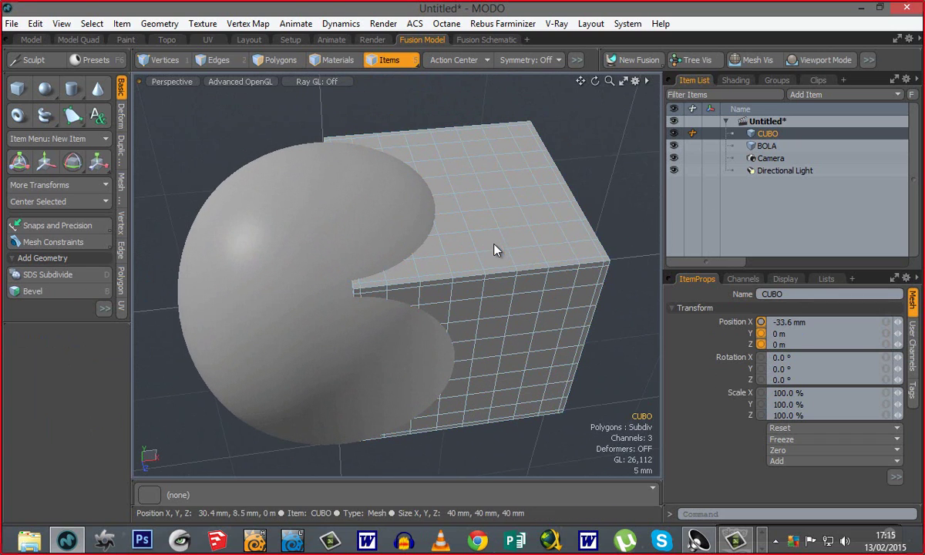
{"action": "left_click", "coordinate": [494, 257]}
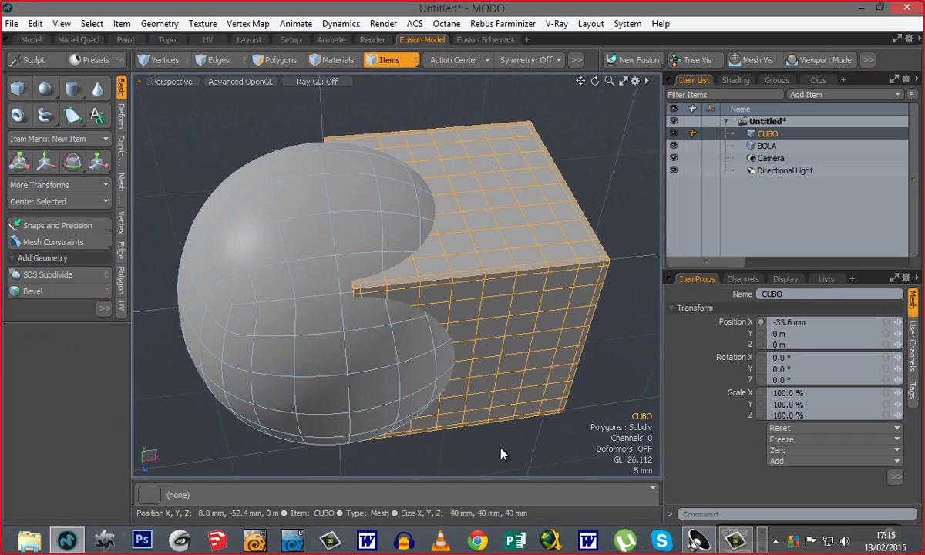
{"action": "left_click", "coordinate": [517, 250]}
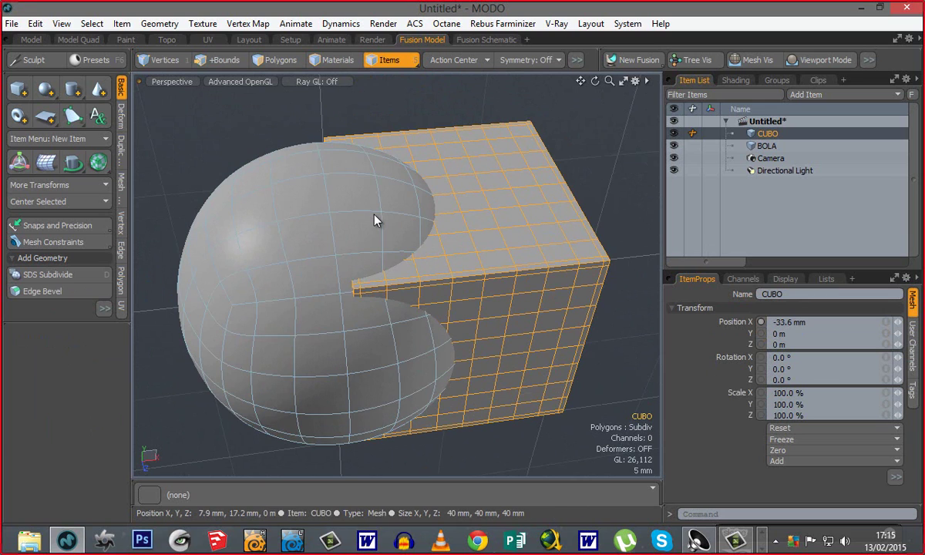
{"action": "left_click", "coordinate": [374, 220], "text": "shift"}
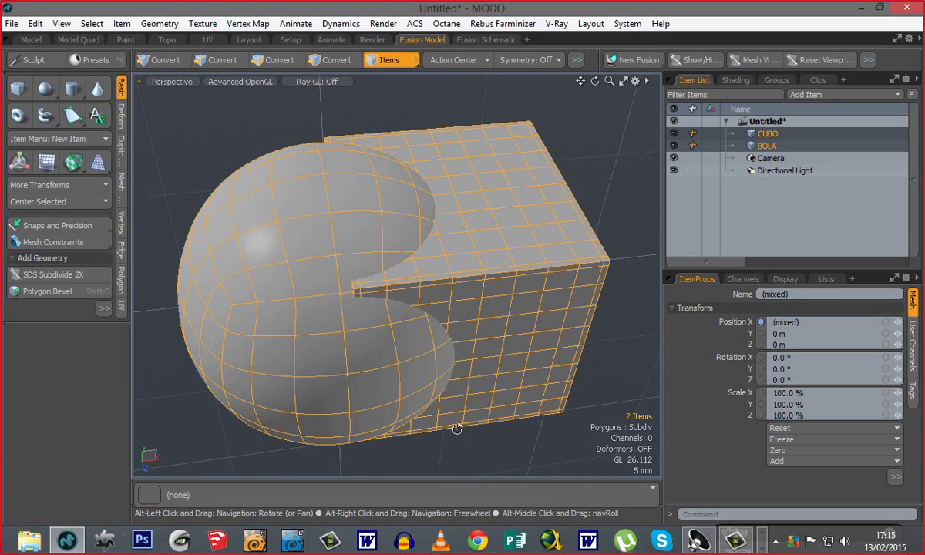
{"action": "left_click_drag", "start_coordinate": [455, 430], "coordinate": [460, 378], "text": "alt"}
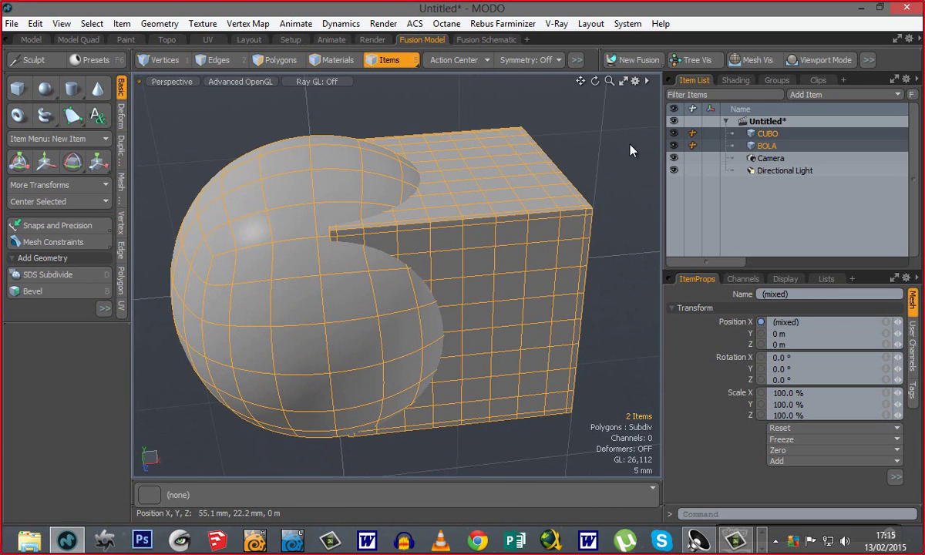
{"action": "left_click", "coordinate": [641, 62]}
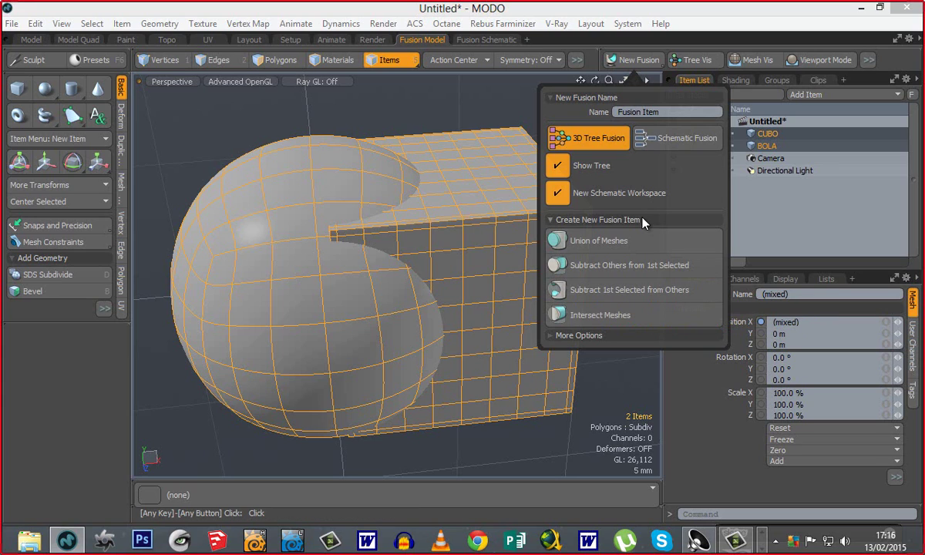
{"action": "left_click", "coordinate": [623, 265]}
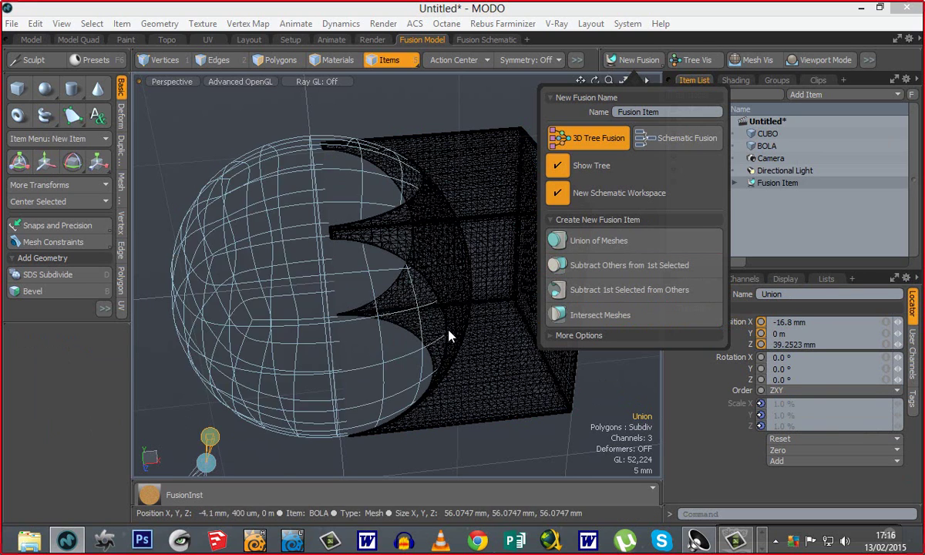
{"action": "key", "text": "Escape"}
- Examine the spherical cut in the fused cube and its edges from several angles and distances
{"action": "left_click_drag", "start_coordinate": [469, 367], "coordinate": [373, 297], "text": "alt"}
{"action": "left_click_drag", "start_coordinate": [468, 344], "coordinate": [437, 337], "text": "ctrl+alt"}
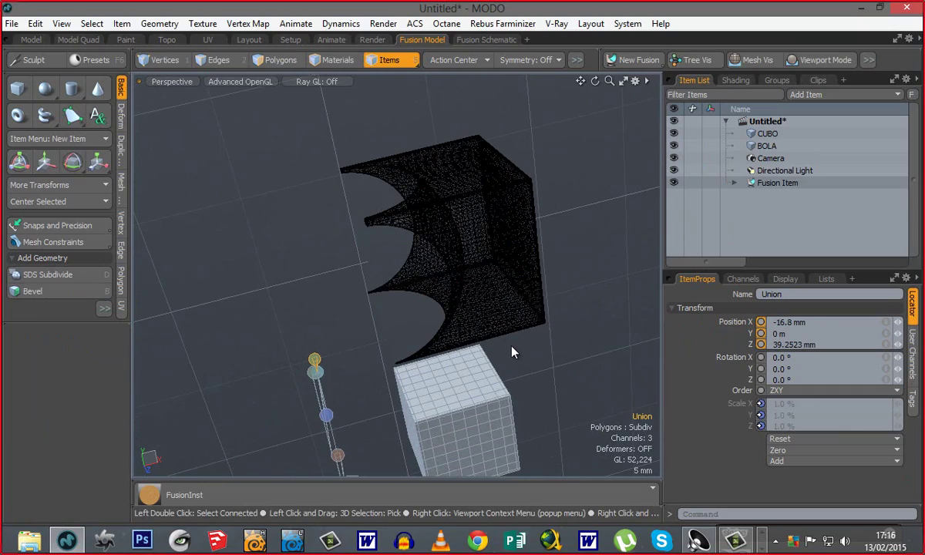
{"action": "left_click_drag", "start_coordinate": [413, 201], "coordinate": [535, 215], "text": "ctrl+alt"}
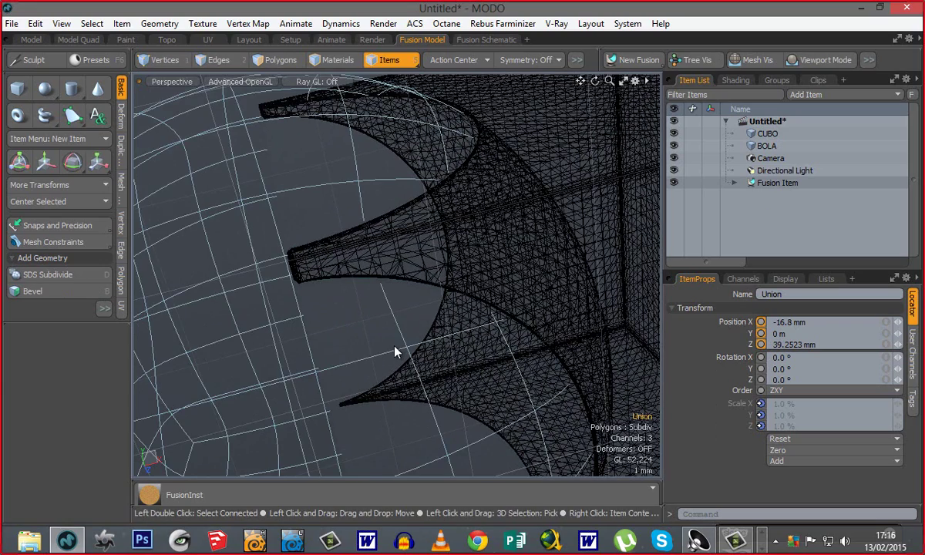
{"action": "left_click_drag", "start_coordinate": [394, 351], "coordinate": [481, 283], "text": "alt"}
{"action": "left_click_drag", "start_coordinate": [438, 184], "coordinate": [619, 118], "text": "ctrl+alt"}
{"action": "left_click_drag", "start_coordinate": [486, 418], "coordinate": [403, 233], "text": "alt"}
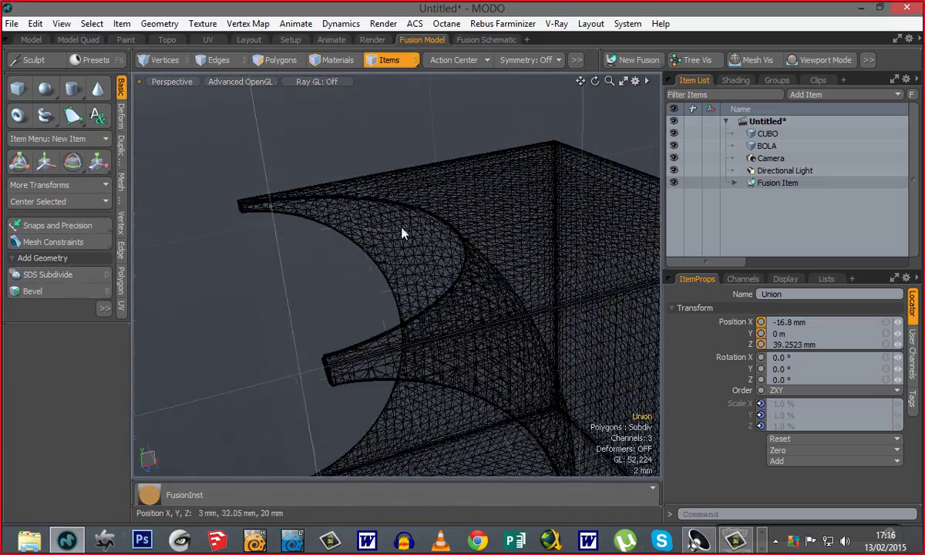
{"action": "left_click_drag", "start_coordinate": [475, 377], "coordinate": [471, 341], "text": "ctrl+alt"}
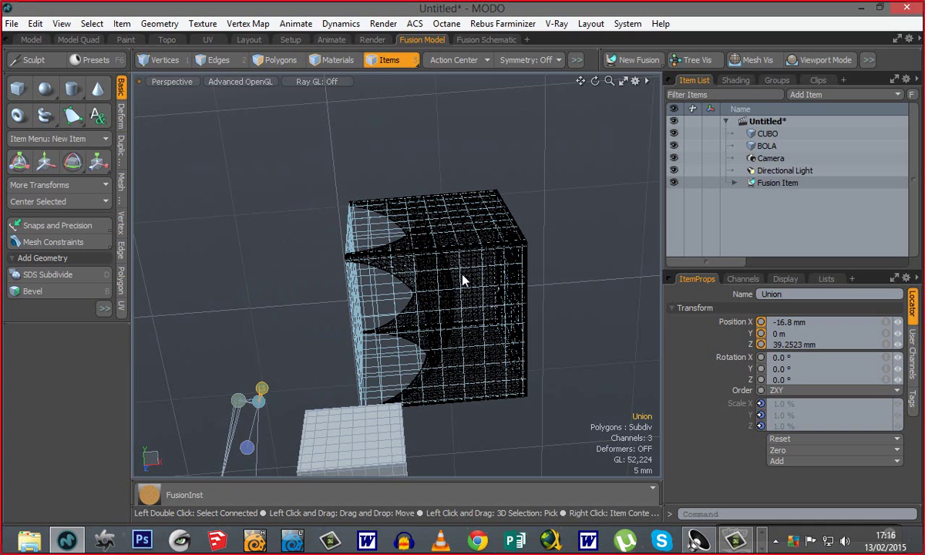
{"action": "left_click_drag", "start_coordinate": [464, 279], "coordinate": [549, 303], "text": "alt"}
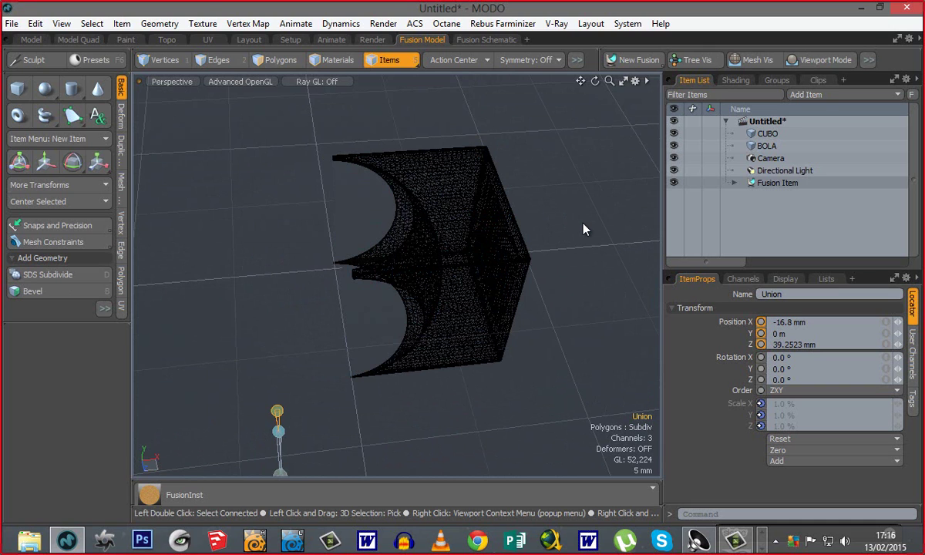
{"action": "left_click_drag", "start_coordinate": [454, 458], "coordinate": [383, 322], "text": "alt"}
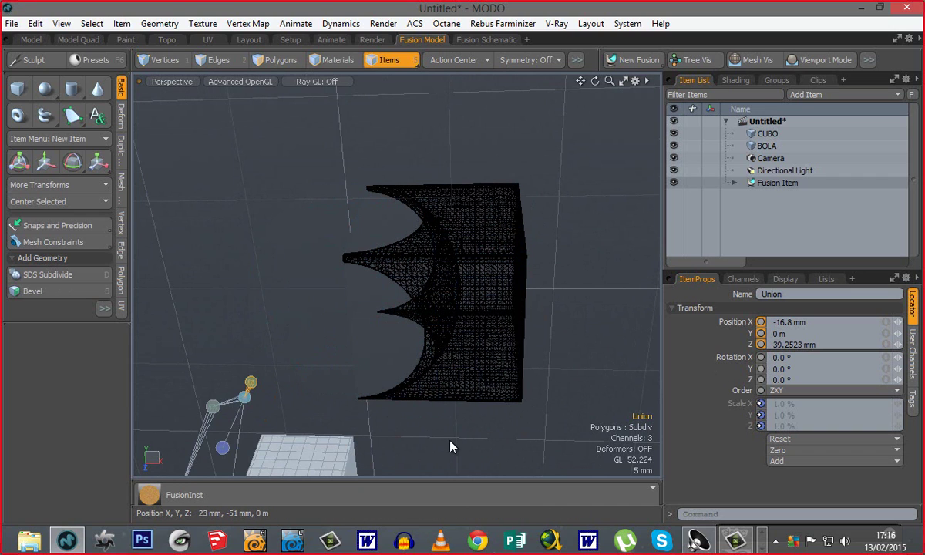
{"action": "left_click_drag", "start_coordinate": [399, 421], "coordinate": [463, 364], "text": "alt"}
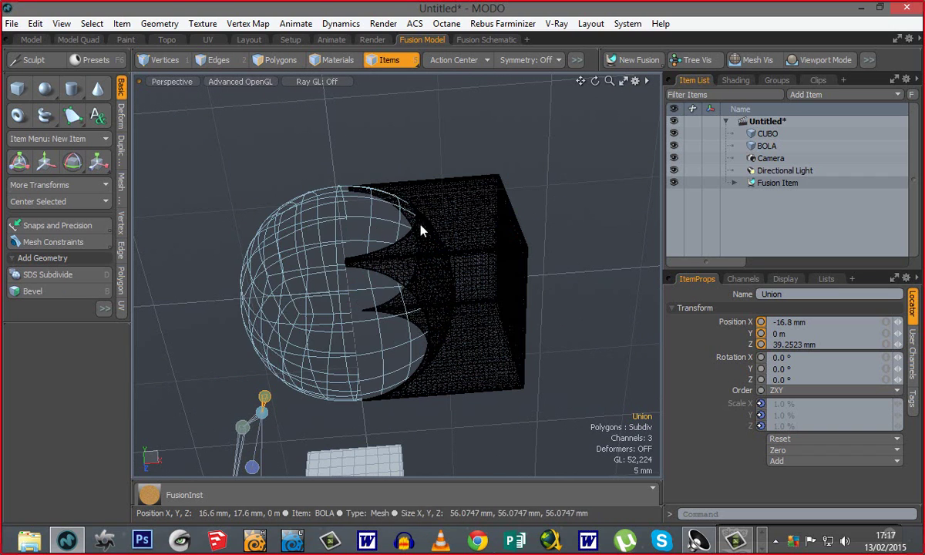
- Select the source mesh CUBO within the fusion and move it along X to -16.8 mm, reducing its overlap with BOLA
{"action": "left_click", "coordinate": [474, 264]}
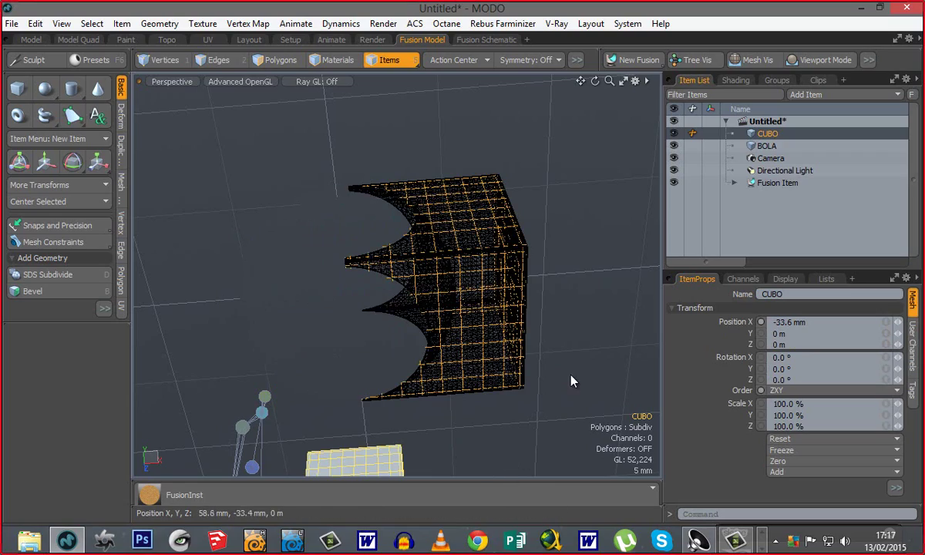
{"action": "left_click_drag", "start_coordinate": [572, 380], "coordinate": [413, 369], "text": "alt"}
{"action": "key", "text": "y"}
{"action": "left_click_drag", "start_coordinate": [331, 300], "coordinate": [287, 268], "text": "ctrl+alt"}
{"action": "left_click_drag", "start_coordinate": [258, 239], "coordinate": [395, 270]}
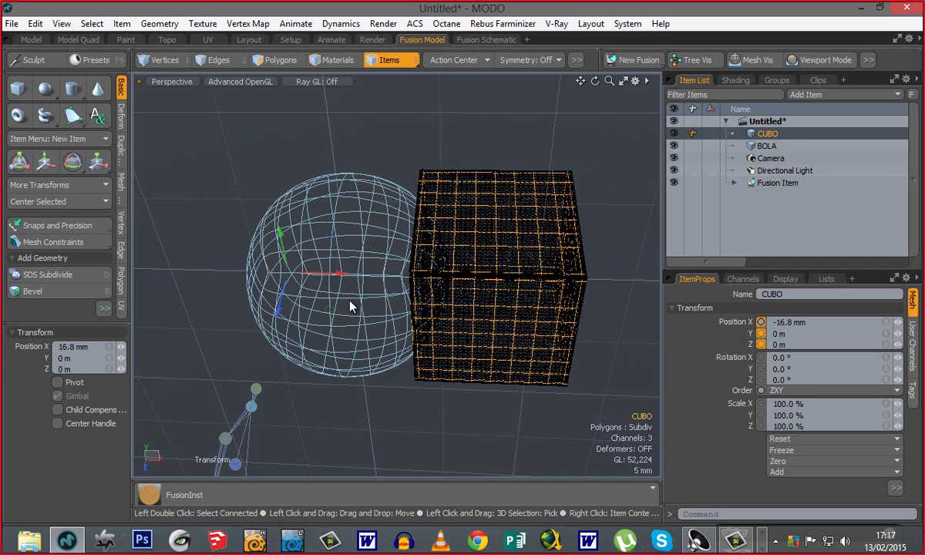
{"action": "left_click_drag", "start_coordinate": [366, 313], "coordinate": [368, 325], "text": "alt"}
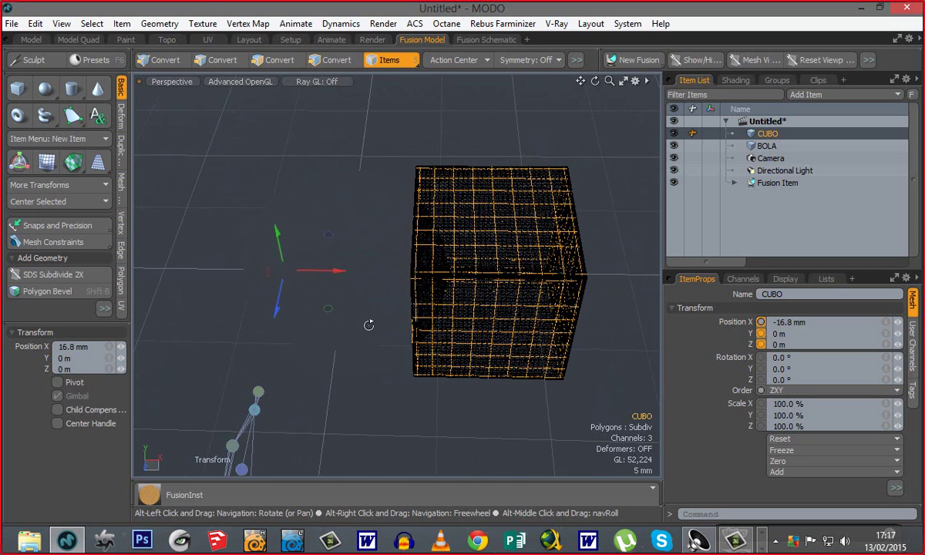
- Reselect the source mesh CUBO and slide it back and forth along X, leaving it at -16.6 mm
{"action": "left_click_drag", "start_coordinate": [388, 329], "coordinate": [339, 202], "text": "alt"}
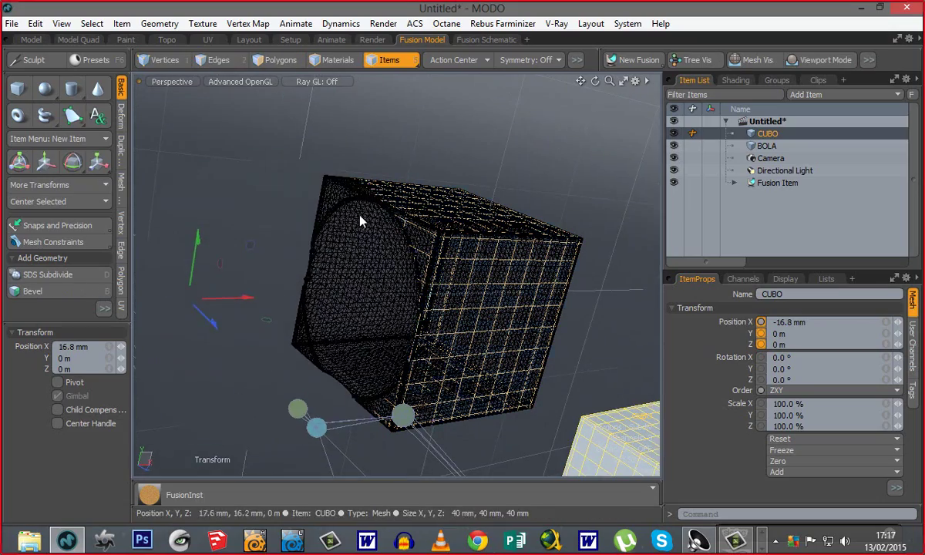
{"action": "left_click", "coordinate": [243, 300]}
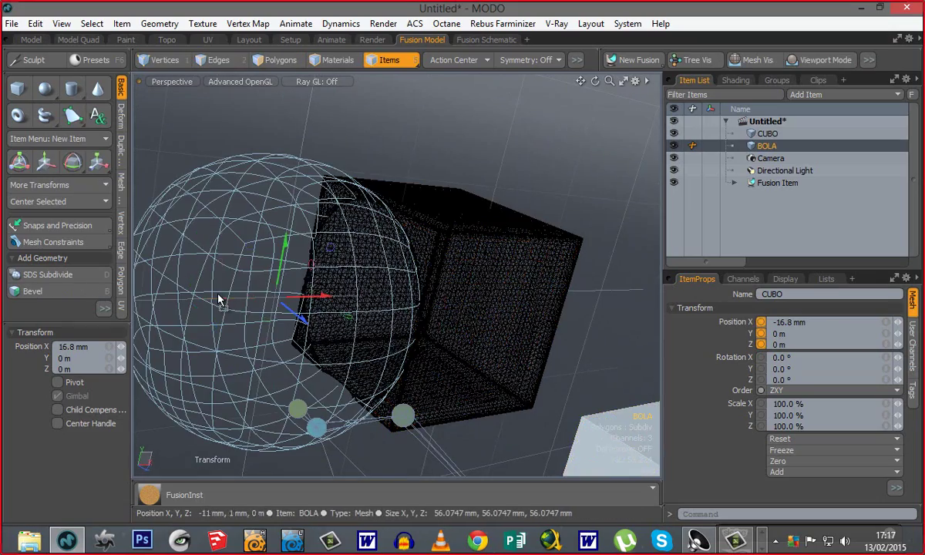
{"action": "left_click", "coordinate": [464, 264]}
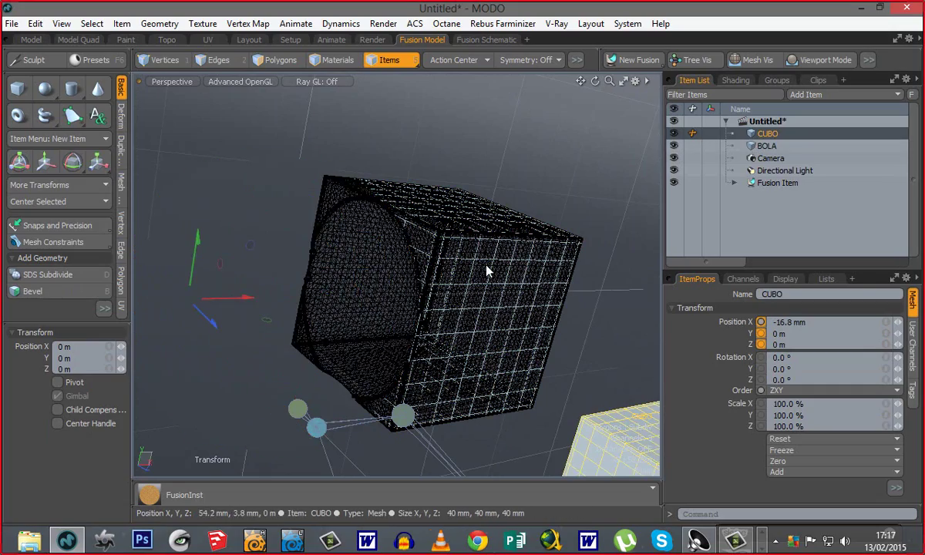
{"action": "left_click_drag", "start_coordinate": [248, 298], "coordinate": [417, 259]}
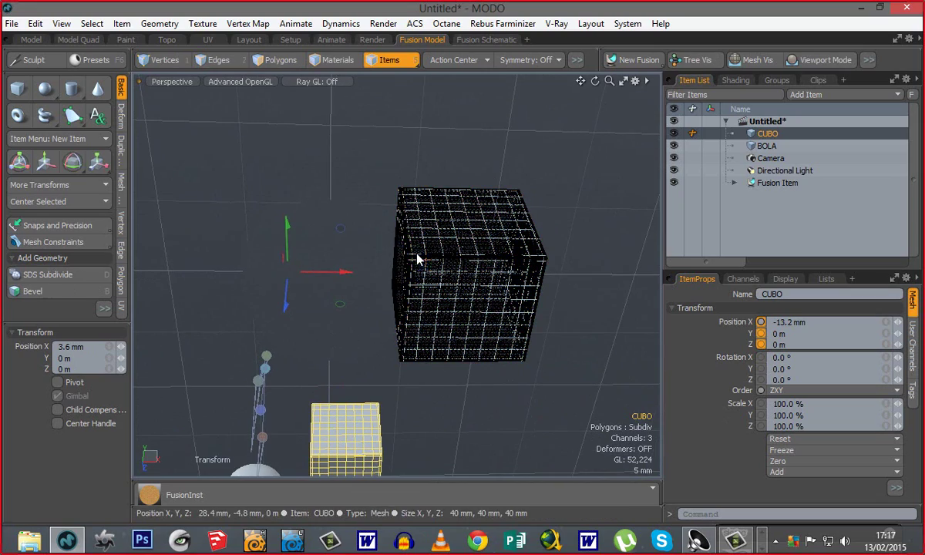
{"action": "left_click_drag", "start_coordinate": [387, 303], "coordinate": [456, 232], "text": "alt"}
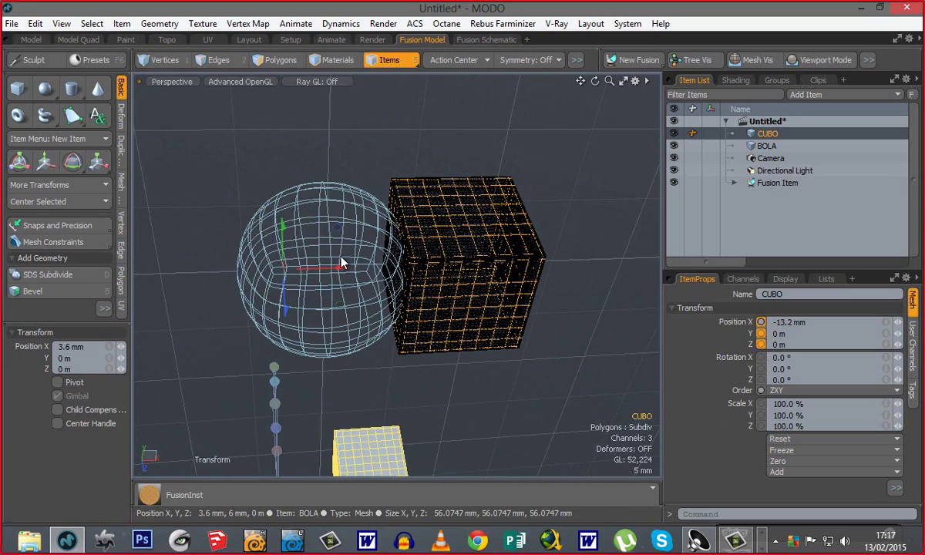
{"action": "left_click_drag", "start_coordinate": [343, 269], "coordinate": [523, 405]}
- Examine the fusion's 3D tree and its connections to the cube and sphere icons from several angles
{"action": "left_click_drag", "start_coordinate": [419, 393], "coordinate": [347, 377], "text": "alt"}
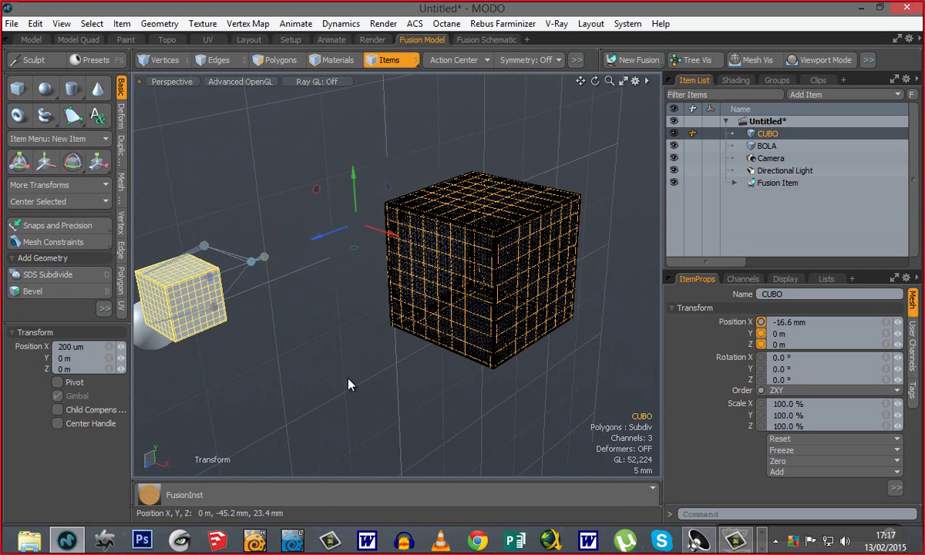
{"action": "left_click_drag", "start_coordinate": [348, 384], "coordinate": [353, 259], "text": "alt+shift"}
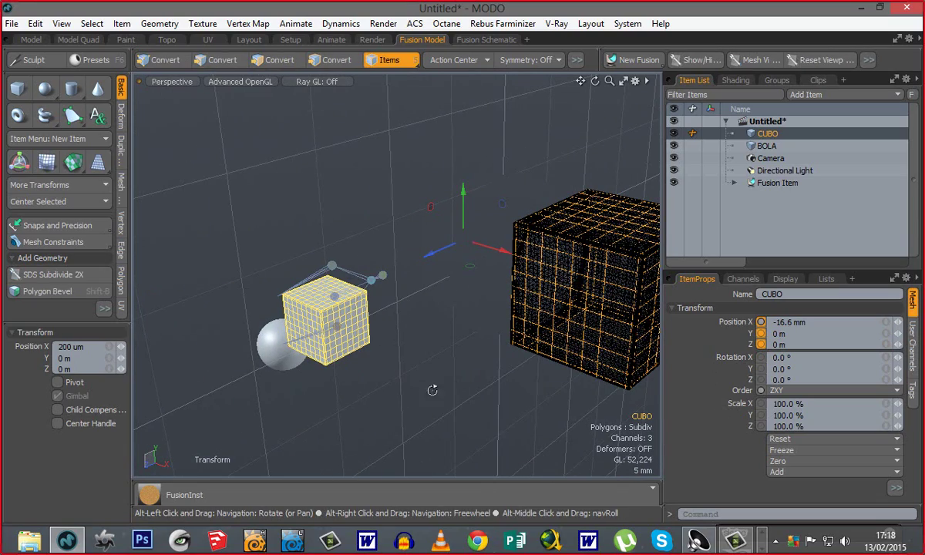
{"action": "left_click_drag", "start_coordinate": [432, 391], "coordinate": [363, 331], "text": "alt"}
{"action": "left_click_drag", "start_coordinate": [388, 368], "coordinate": [399, 406], "text": "alt"}
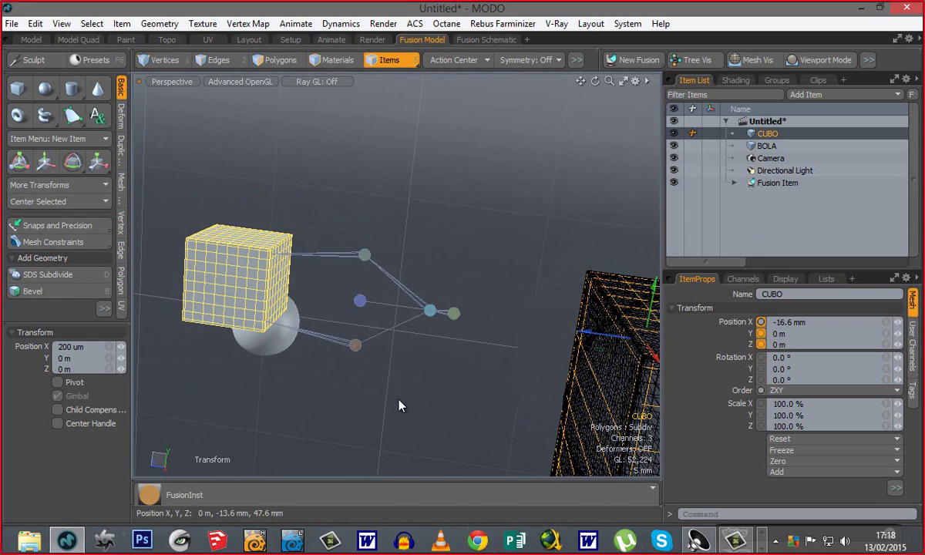
{"action": "left_click_drag", "start_coordinate": [431, 279], "coordinate": [374, 323], "text": "alt"}
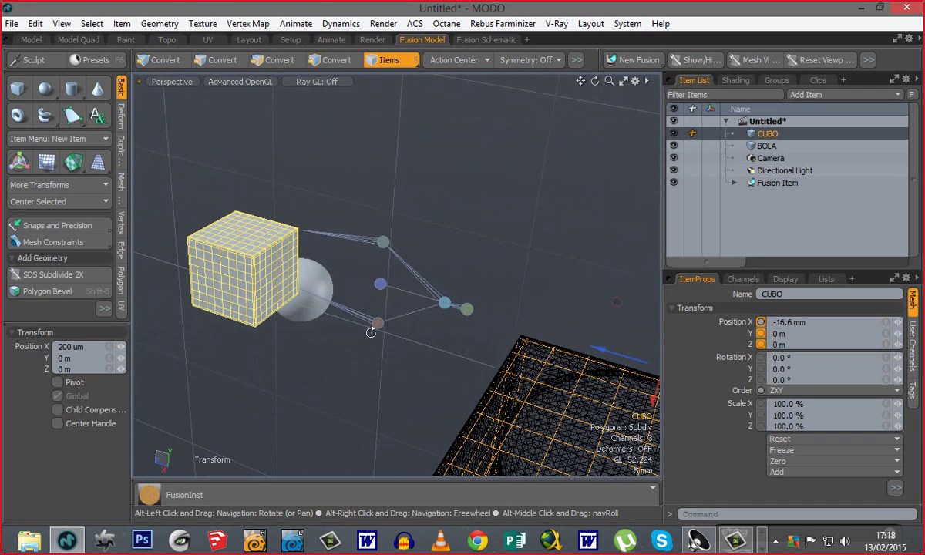
{"action": "left_click_drag", "start_coordinate": [398, 363], "coordinate": [339, 239], "text": "alt"}
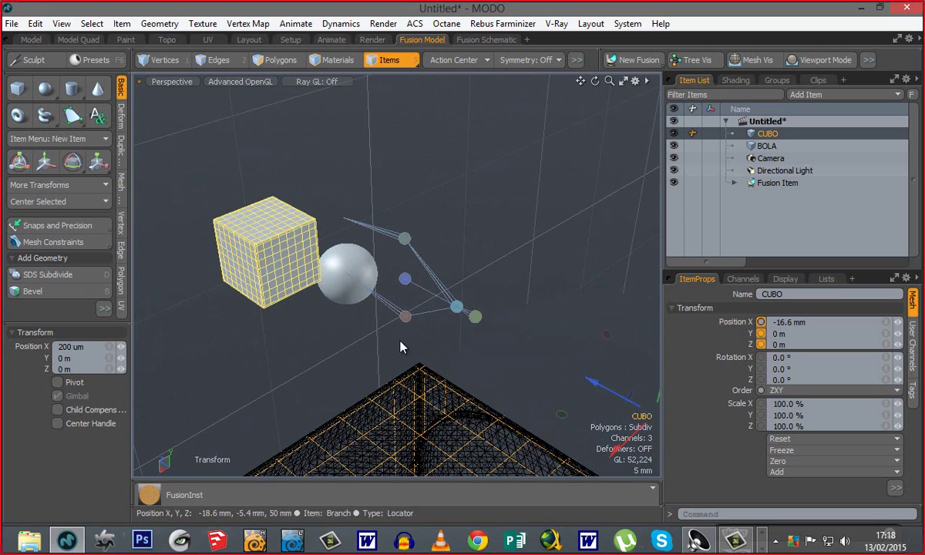
{"action": "left_click_drag", "start_coordinate": [400, 347], "coordinate": [337, 436], "text": "alt"}
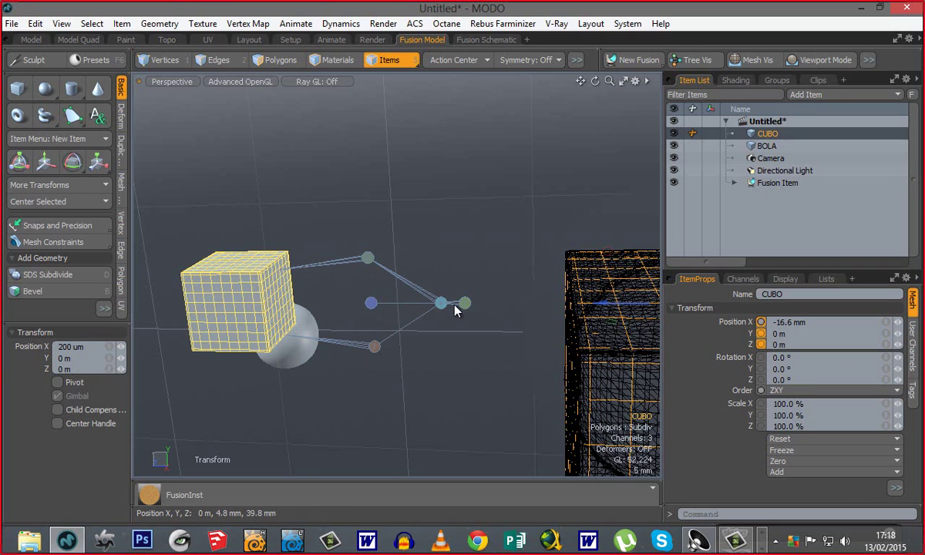
- Move the source mesh CUBO along X to -25 mm, increasing its overlap with BOLA
{"action": "left_click_drag", "start_coordinate": [453, 374], "coordinate": [481, 320], "text": "alt"}
{"action": "left_click_drag", "start_coordinate": [399, 329], "coordinate": [436, 223], "text": "alt"}
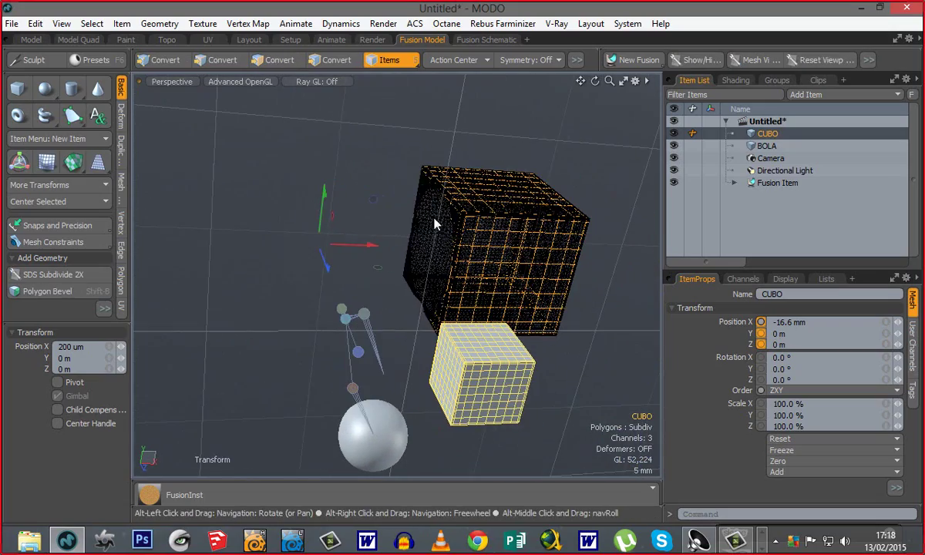
{"action": "left_click_drag", "start_coordinate": [370, 245], "coordinate": [342, 293]}
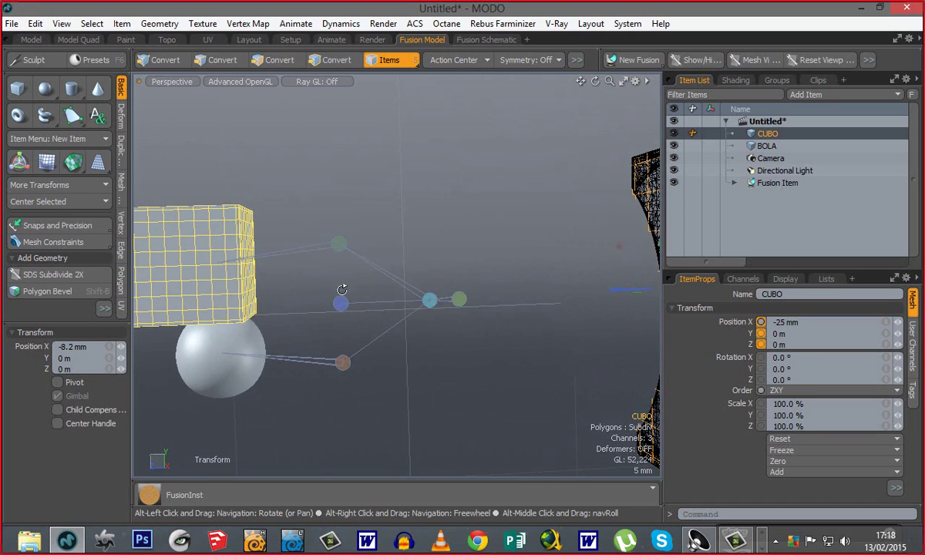
- Inspect the Boolean nodes of the 3D tree by selecting and deselecting the Union (3) node linked to the cube
{"action": "left_click", "coordinate": [321, 253]}
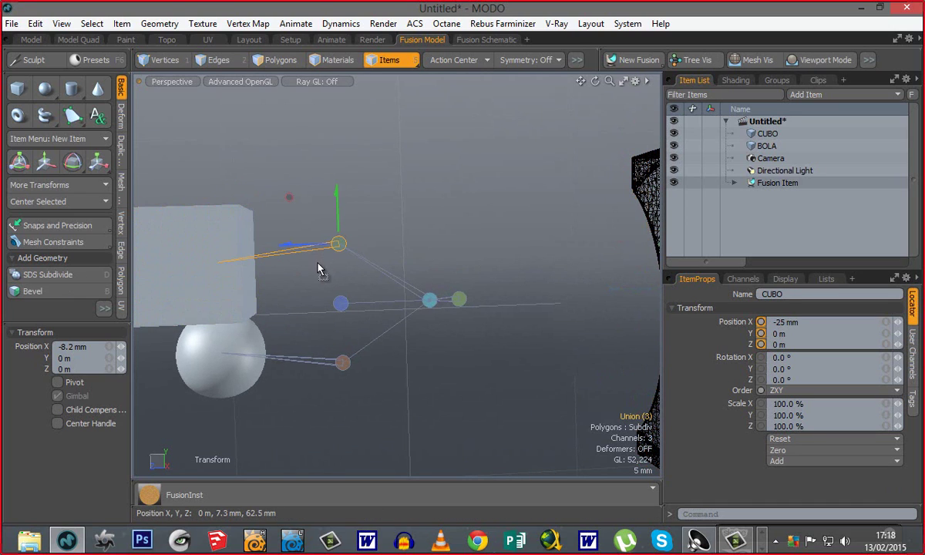
{"action": "left_click", "coordinate": [340, 306]}
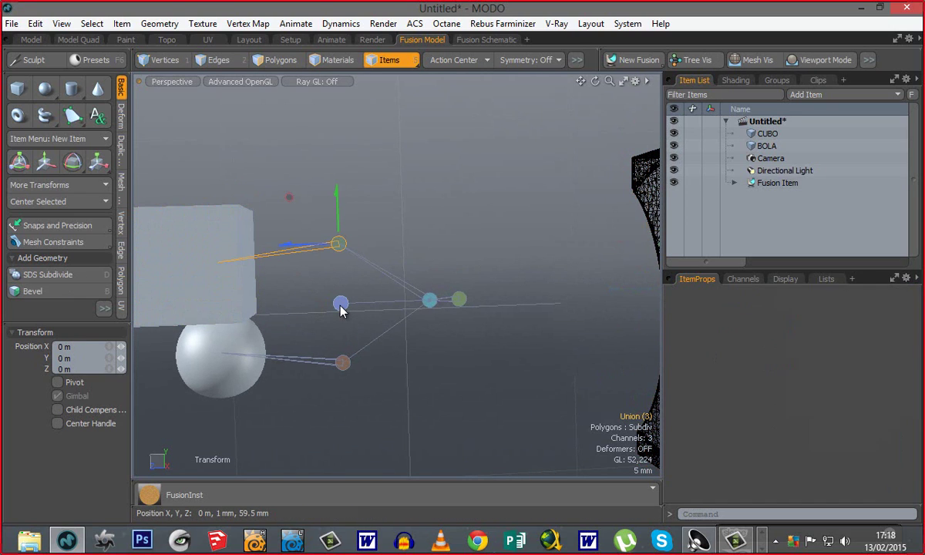
{"action": "left_click_drag", "start_coordinate": [461, 347], "coordinate": [275, 292], "text": "alt"}
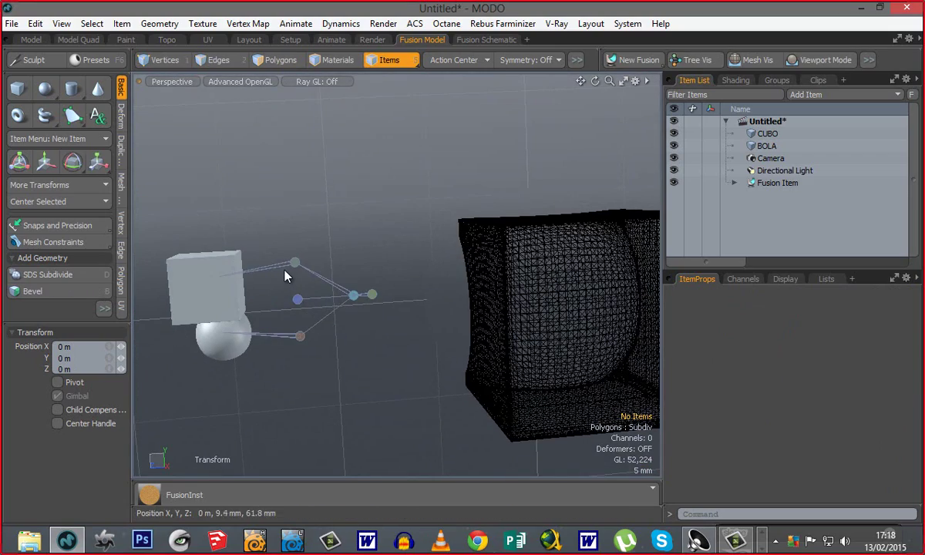
{"action": "left_click", "coordinate": [286, 269]}
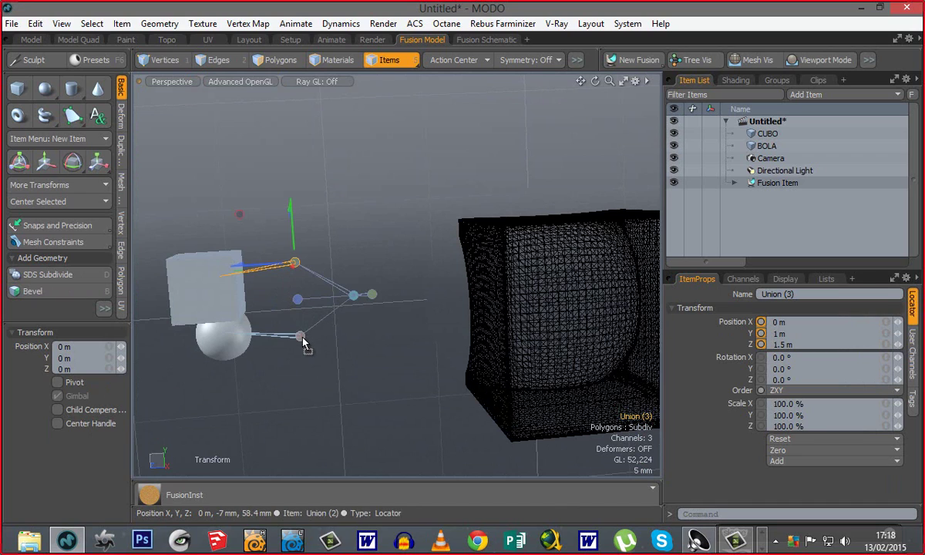
{"action": "left_click", "coordinate": [406, 361]}
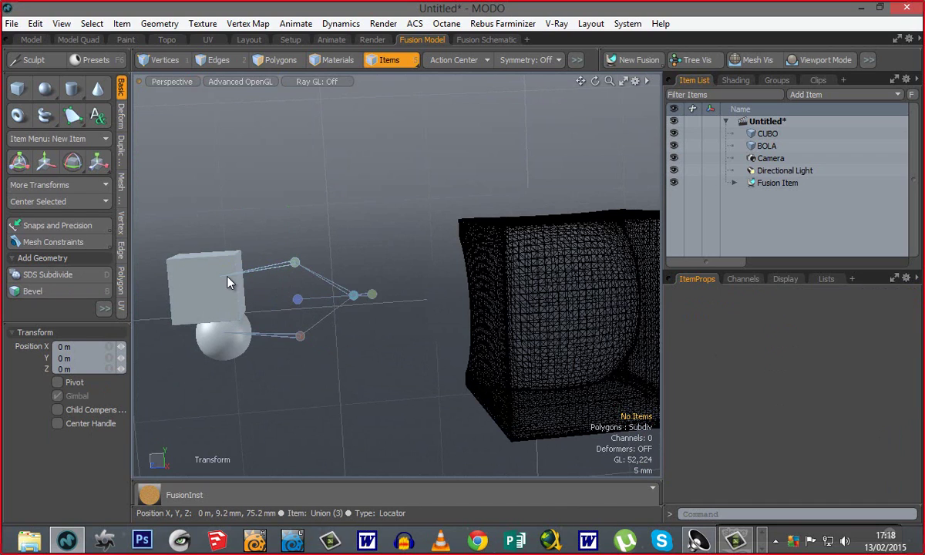
{"action": "left_click", "coordinate": [287, 270]}
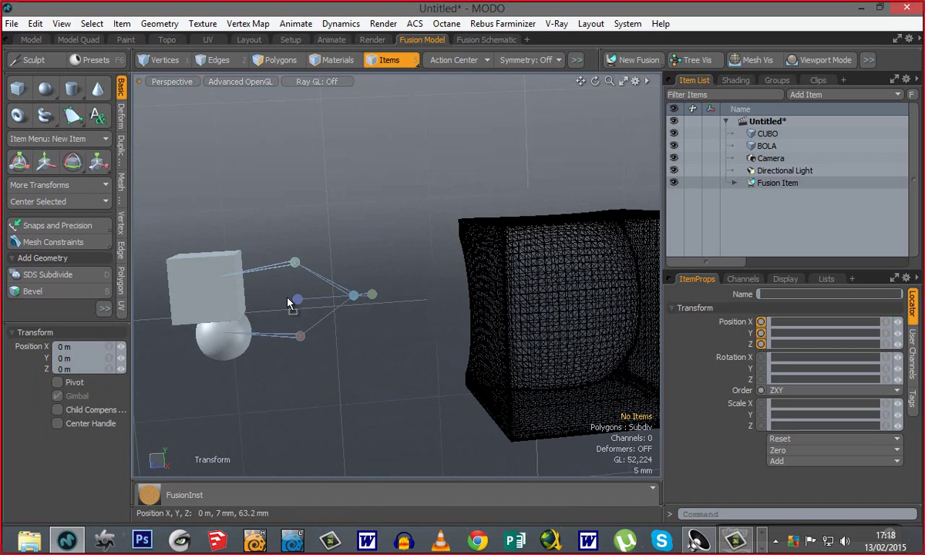
{"action": "left_click", "coordinate": [282, 299]}
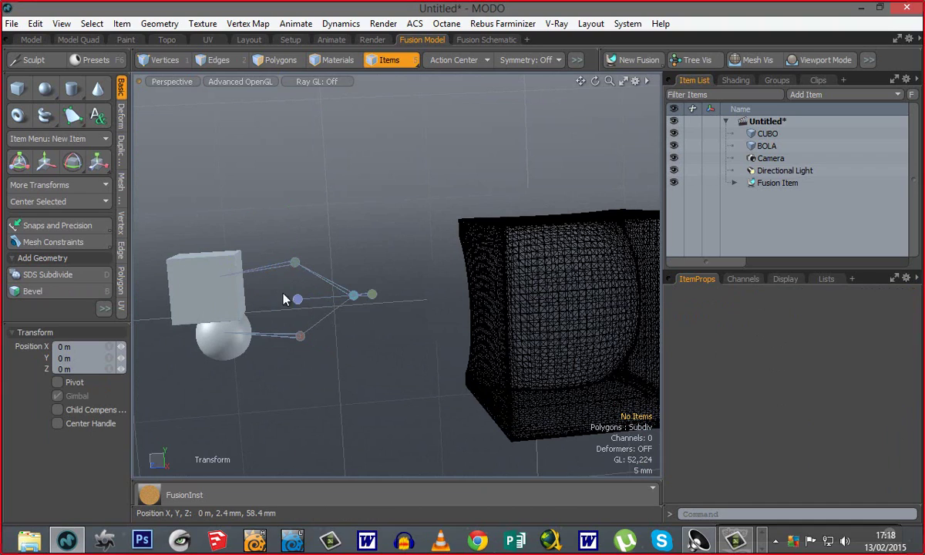
- Select CUBO and BOLA together with a tree node, and reassign both meshes to the Int node for an intersection
{"action": "left_click_drag", "start_coordinate": [283, 299], "coordinate": [432, 367], "text": "alt"}
{"action": "left_click", "coordinate": [767, 135]}
{"action": "left_click", "coordinate": [767, 146], "text": "shift"}
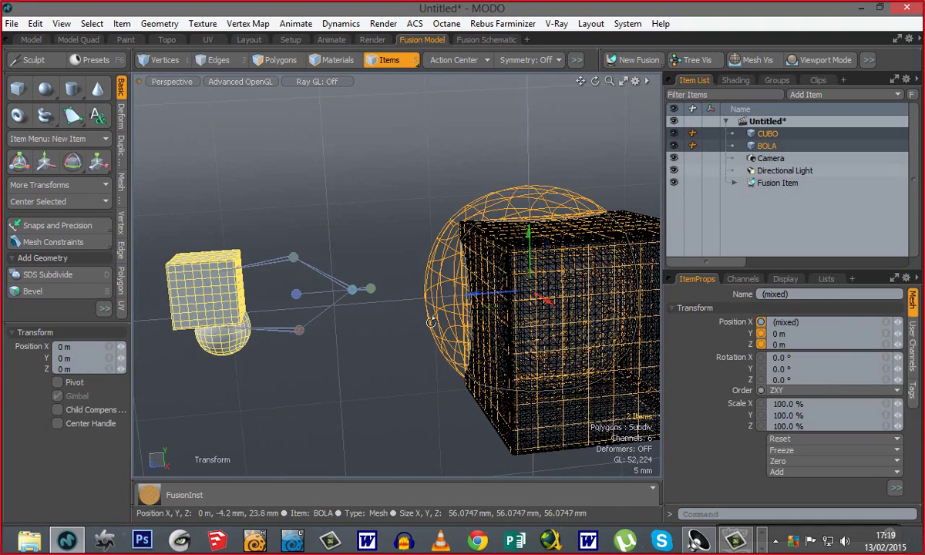
{"action": "left_click_drag", "start_coordinate": [401, 254], "coordinate": [268, 273], "text": "alt"}
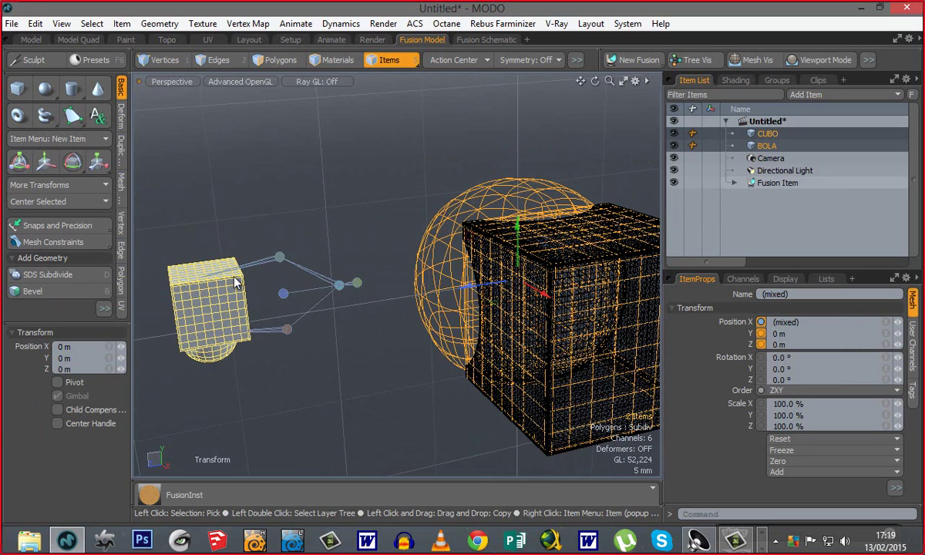
{"action": "left_click_drag", "start_coordinate": [310, 305], "coordinate": [274, 285], "text": "alt"}
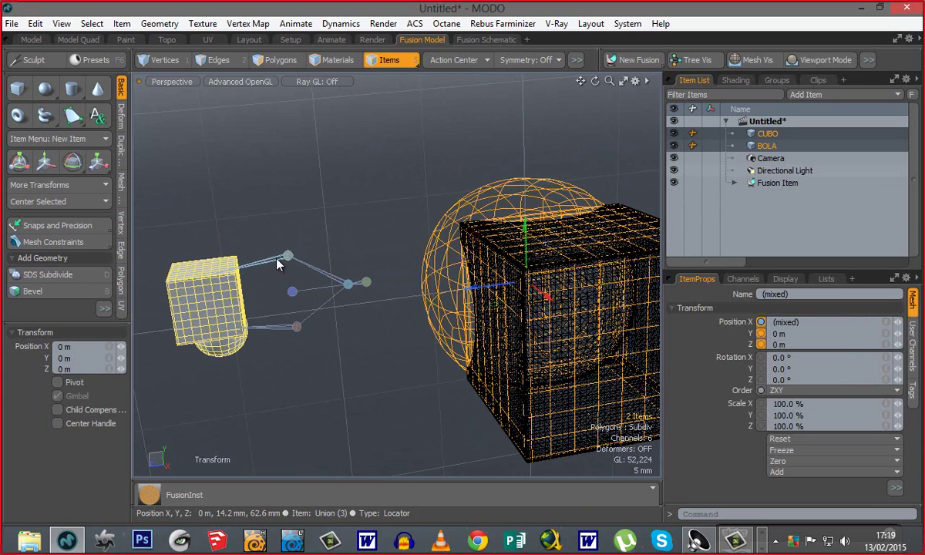
{"action": "left_click", "coordinate": [279, 264], "text": "shift"}
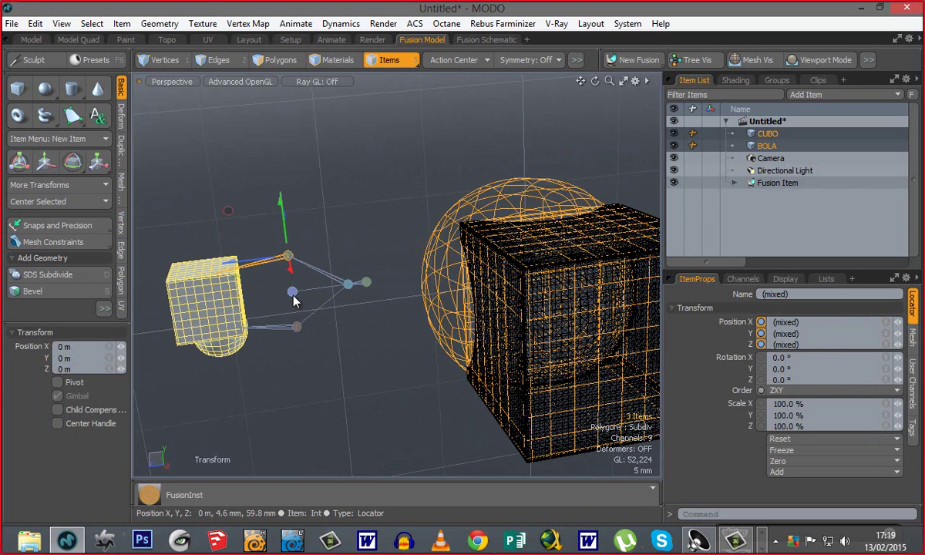
{"action": "left_click", "coordinate": [250, 248]}
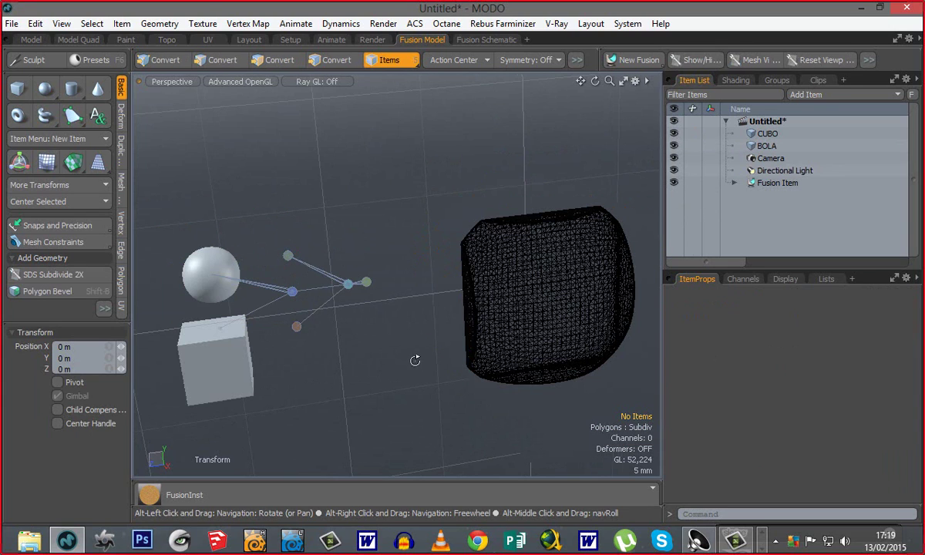
- Examine the intersected cube and sphere shape and the rewired 3D tree from several angles
{"action": "left_click_drag", "start_coordinate": [395, 359], "coordinate": [380, 337], "text": "alt"}
{"action": "left_click_drag", "start_coordinate": [478, 362], "coordinate": [302, 212], "text": "alt"}
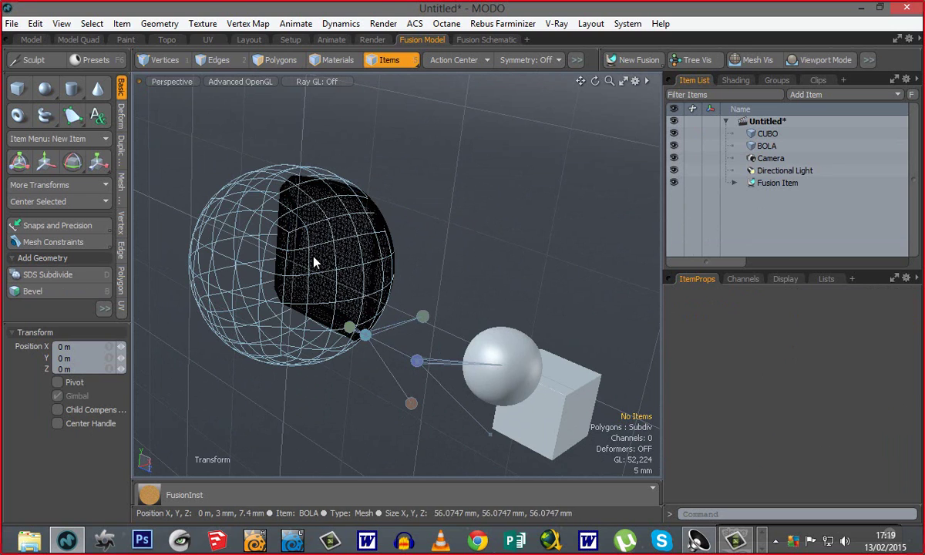
{"action": "left_click_drag", "start_coordinate": [357, 314], "coordinate": [423, 313], "text": "alt"}
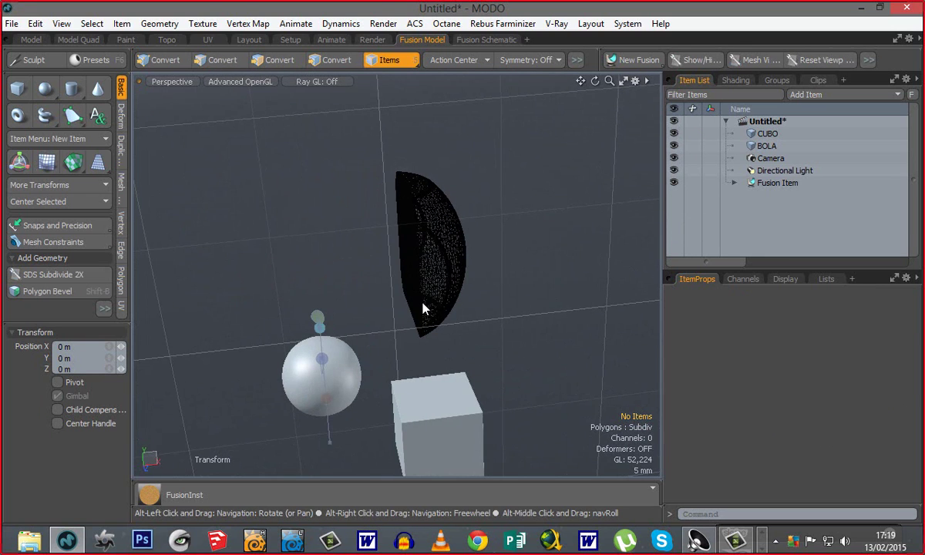
{"action": "left_click_drag", "start_coordinate": [490, 341], "coordinate": [367, 258], "text": "alt"}
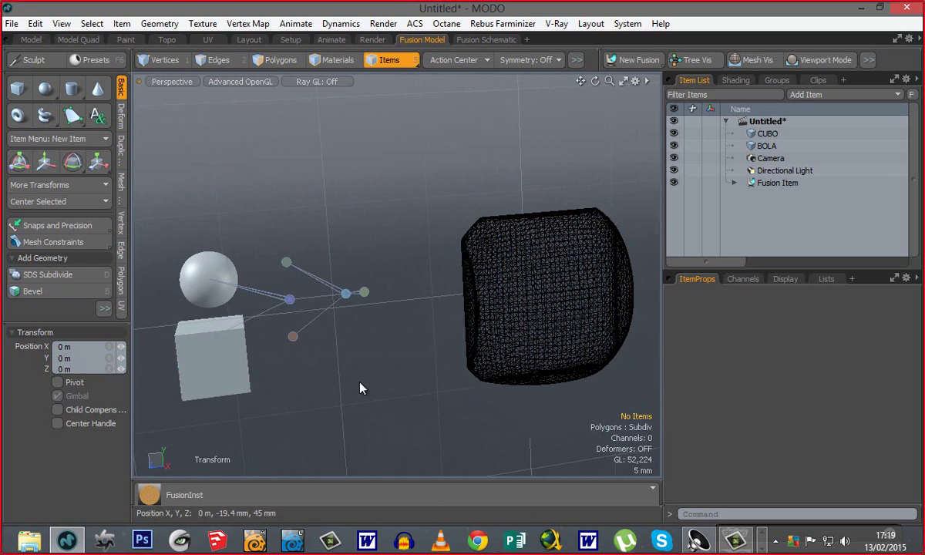
{"action": "left_click_drag", "start_coordinate": [356, 349], "coordinate": [392, 396], "text": "alt"}
{"action": "left_click_drag", "start_coordinate": [472, 355], "coordinate": [414, 359], "text": "alt"}
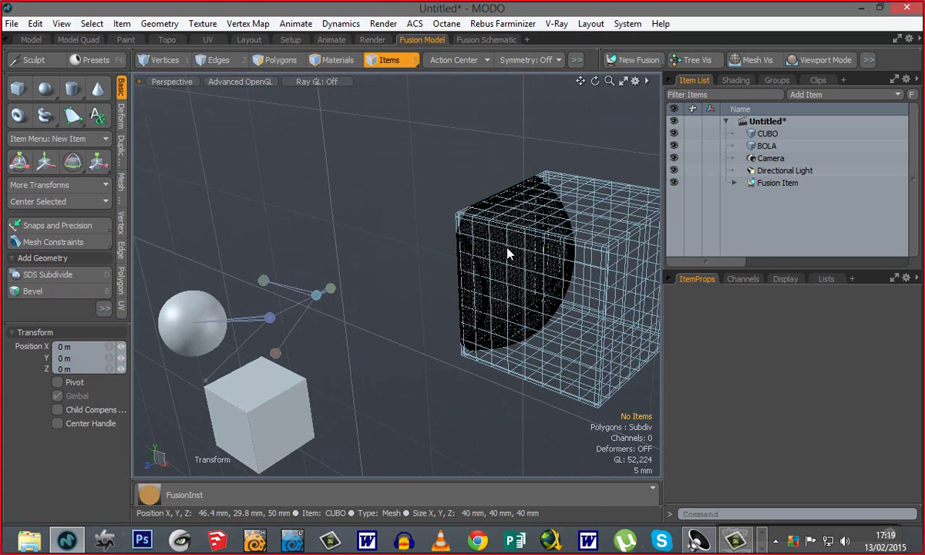
{"action": "left_click_drag", "start_coordinate": [409, 243], "coordinate": [194, 259], "text": "alt"}
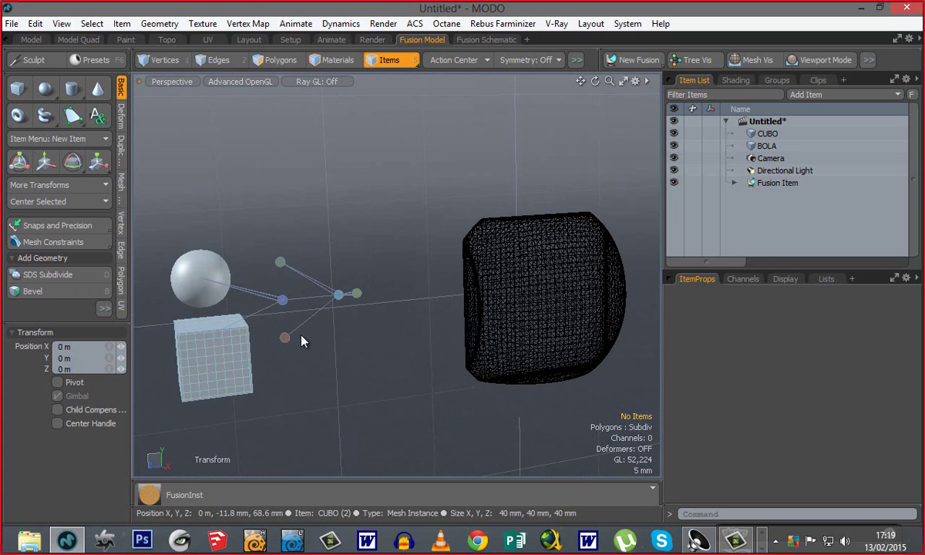
{"action": "left_click_drag", "start_coordinate": [310, 365], "coordinate": [285, 340], "text": "alt"}
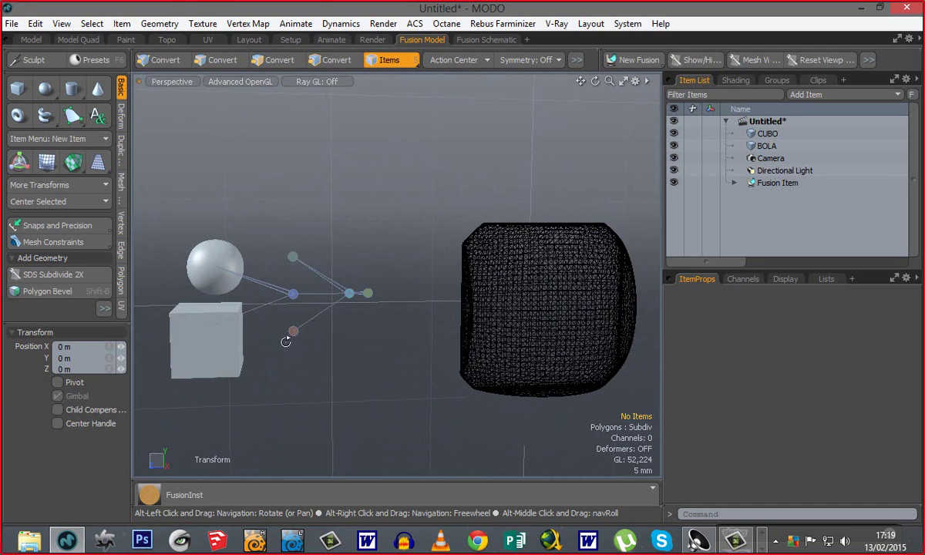
{"action": "left_click_drag", "start_coordinate": [405, 343], "coordinate": [351, 377], "text": "alt"}
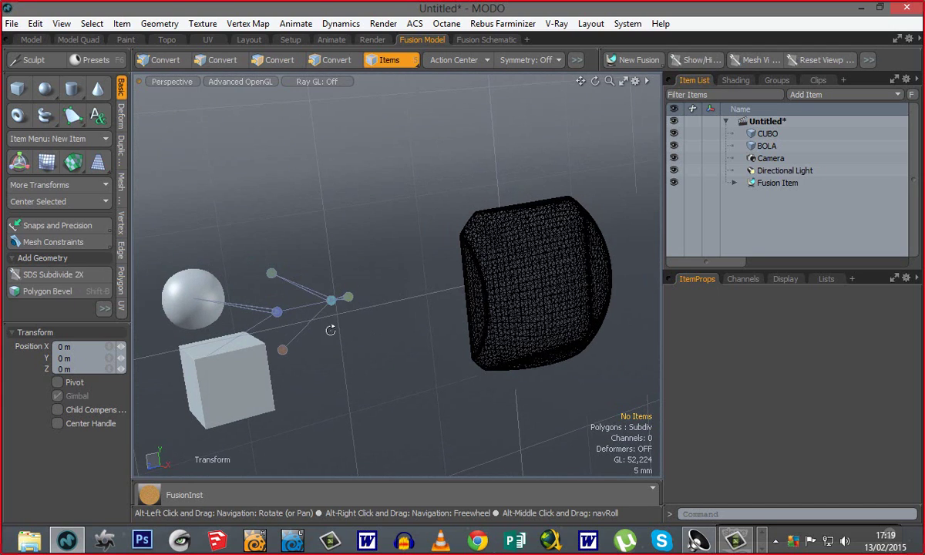
- Hide the fusion's 3D tree to view the intersection shape on its own
{"action": "left_click_drag", "start_coordinate": [315, 281], "coordinate": [372, 347], "text": "alt"}
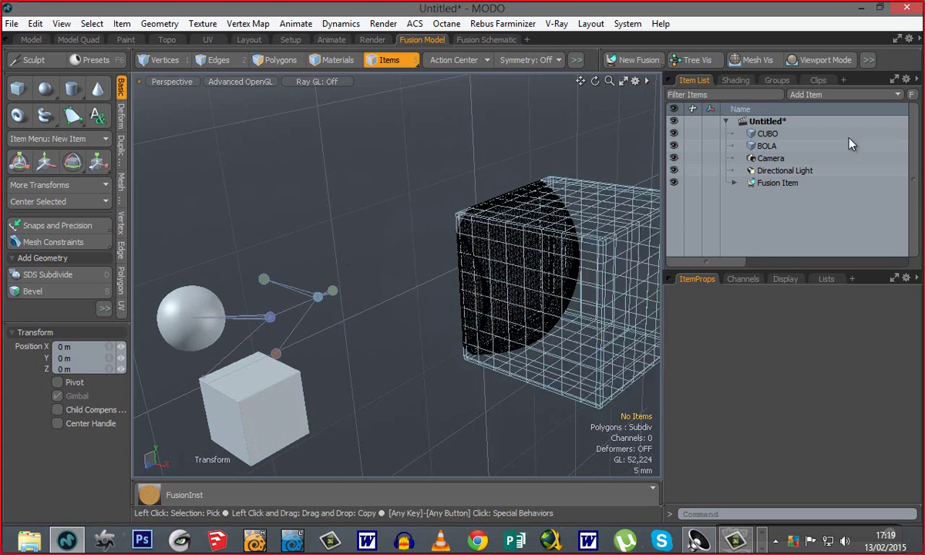
{"action": "left_click", "coordinate": [690, 60]}
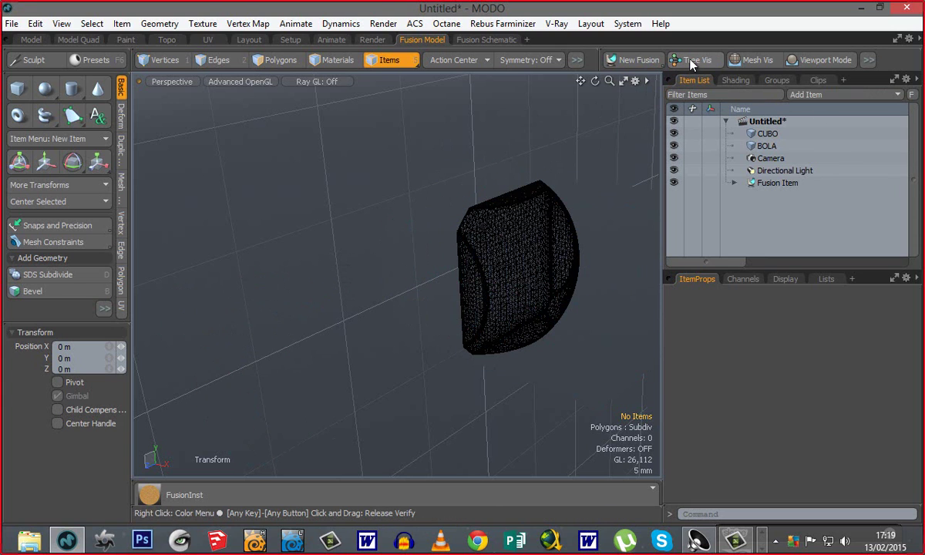
{"action": "left_click_drag", "start_coordinate": [514, 351], "coordinate": [551, 363], "text": "alt"}
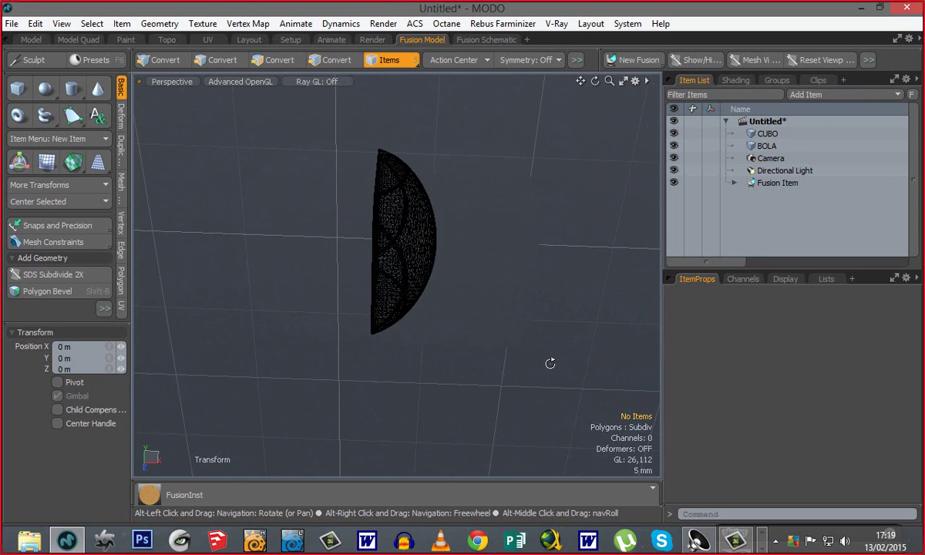
- Select CUBO and drop it onto the BOLA sphere, trying Union as the fusion operation
{"action": "left_click_drag", "start_coordinate": [382, 256], "coordinate": [390, 300], "text": "alt"}
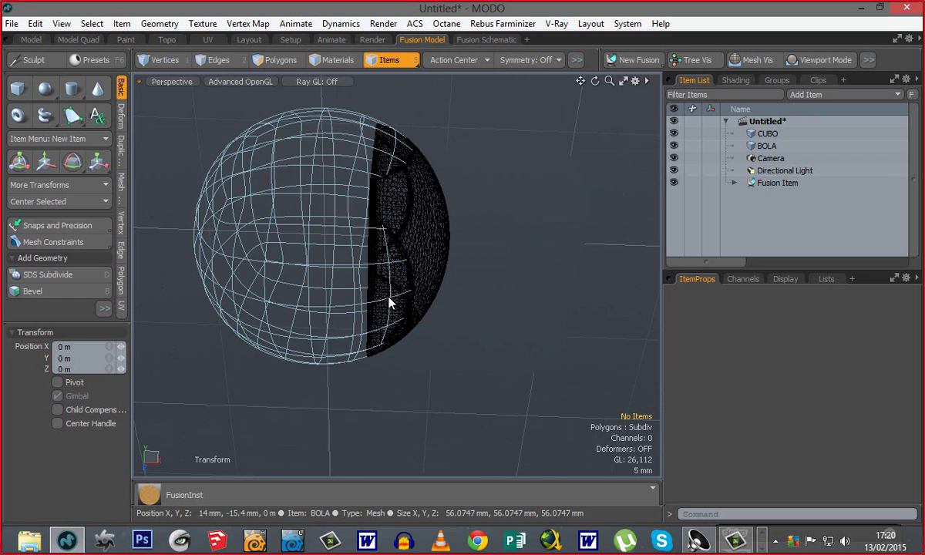
{"action": "left_click_drag", "start_coordinate": [362, 383], "coordinate": [503, 393], "text": "alt"}
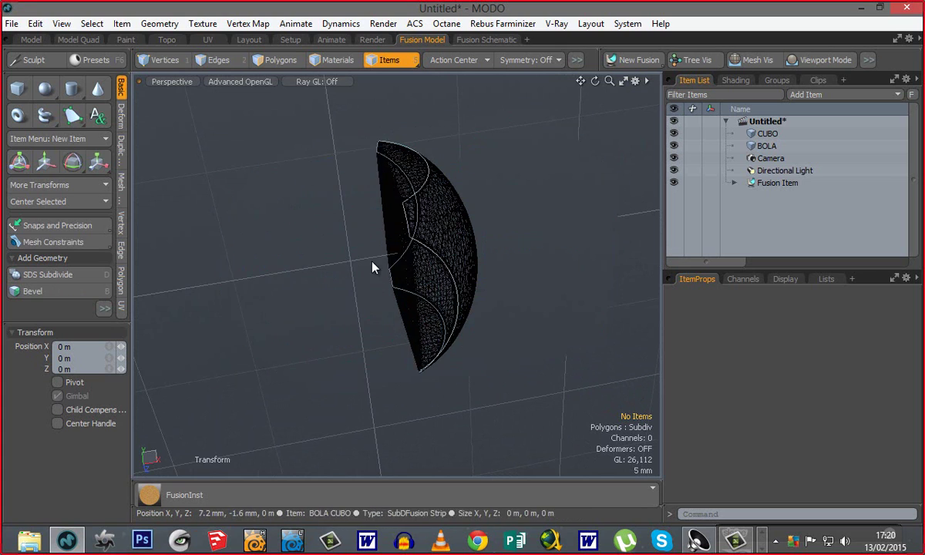
{"action": "left_click_drag", "start_coordinate": [409, 404], "coordinate": [435, 410], "text": "alt"}
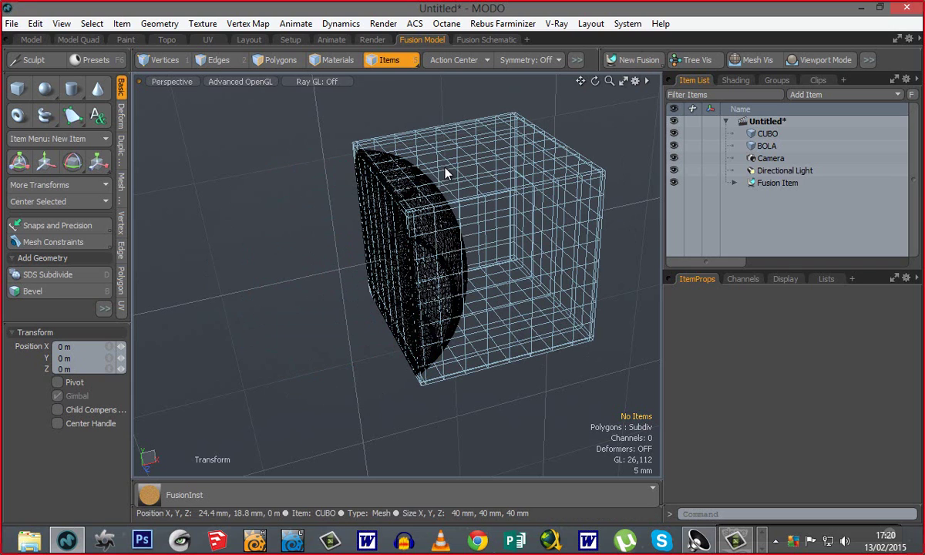
{"action": "left_click", "coordinate": [447, 173]}
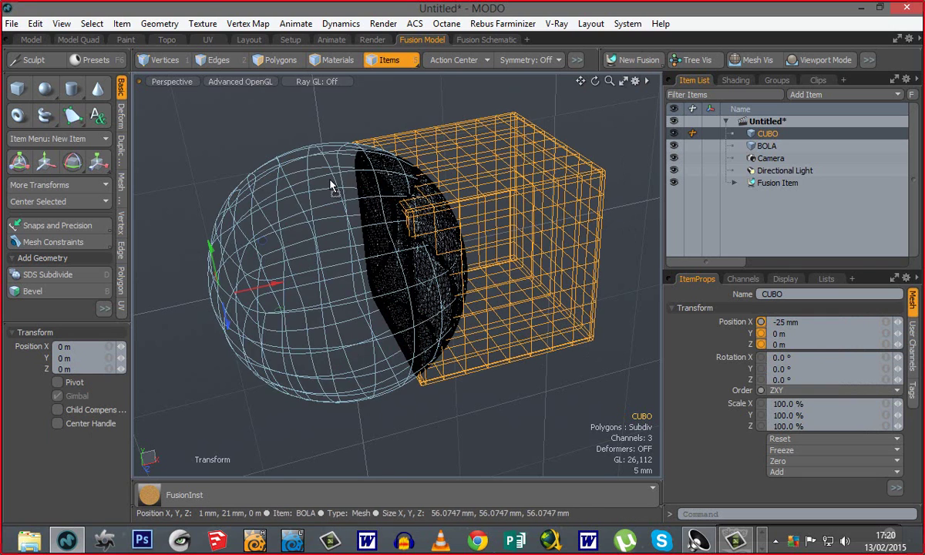
{"action": "right_click", "coordinate": [332, 179]}
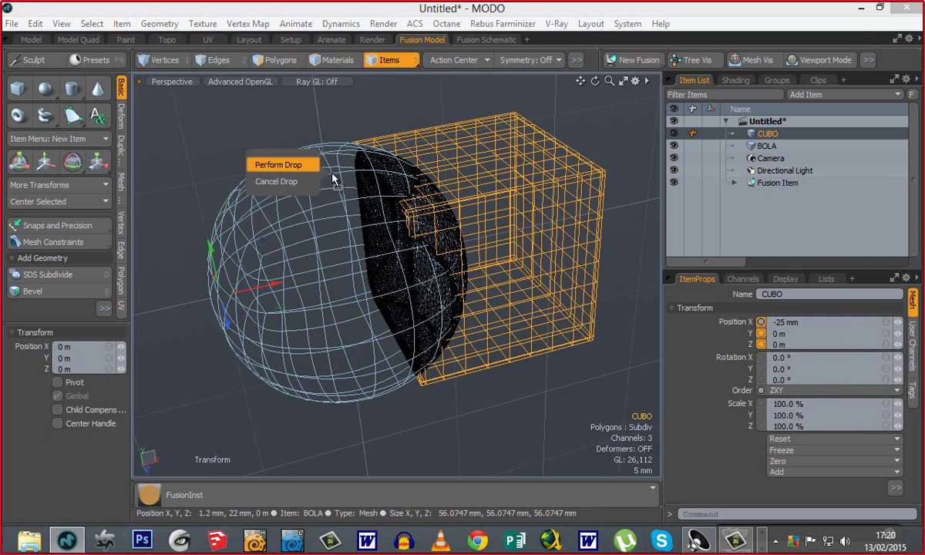
{"action": "left_click", "coordinate": [332, 175]}
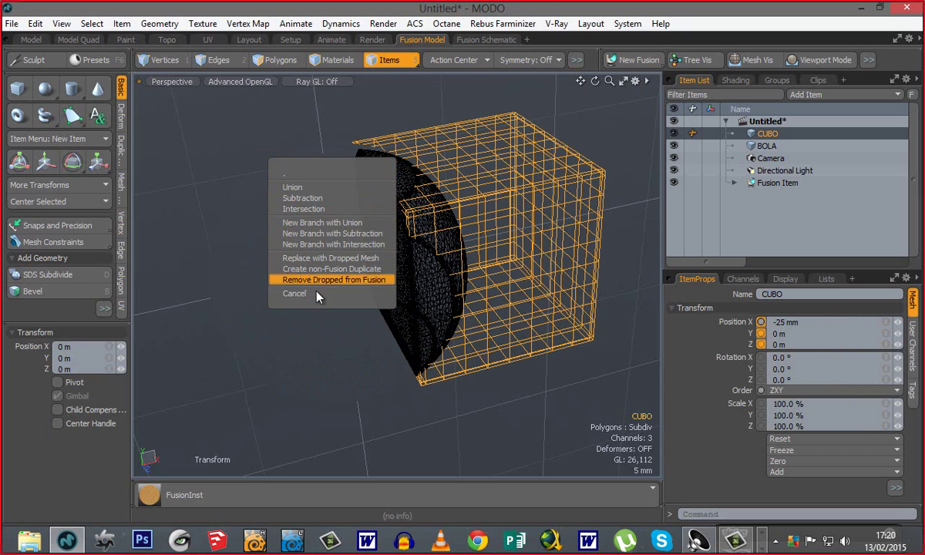
{"action": "left_click", "coordinate": [300, 188]}
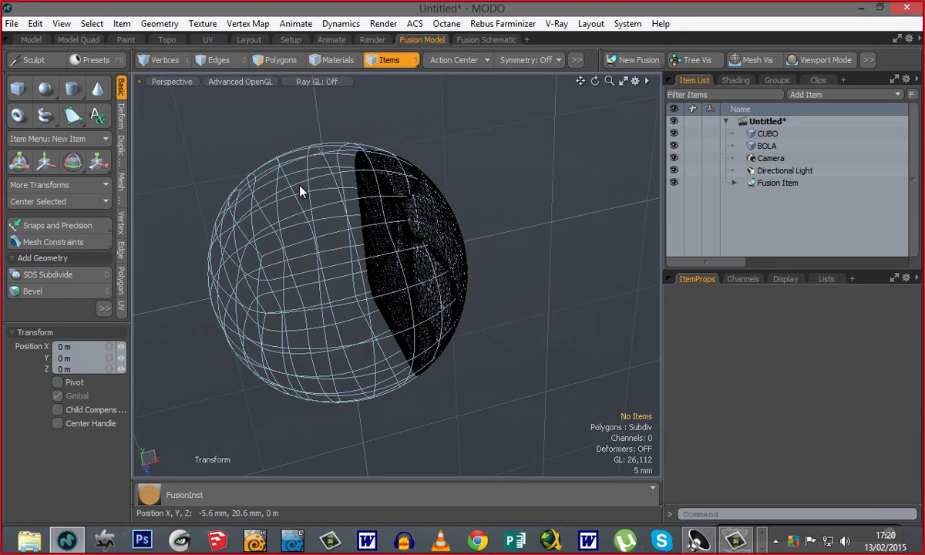
- Select CUBO and BOLA together and try to combine them with Union by dropping them onto the sphere
{"action": "left_click_drag", "start_coordinate": [299, 192], "coordinate": [372, 279], "text": "alt"}
{"action": "left_click", "coordinate": [401, 264]}
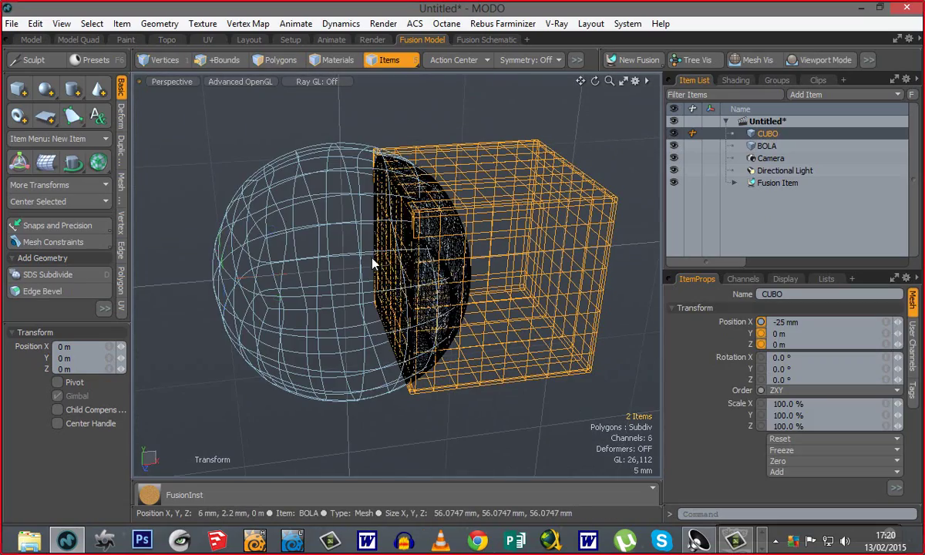
{"action": "left_click", "coordinate": [373, 265], "text": "shift"}
{"action": "left_click_drag", "start_coordinate": [373, 266], "coordinate": [492, 203], "text": "alt"}
{"action": "mouse_move", "coordinate": [397, 277]}
{"action": "left_mouse_down", "text": "alt"}
{"action": "mouse_move", "coordinate": [465, 204]}
{"action": "mouse_move", "coordinate": [514, 201]}
{"action": "left_mouse_up", "text": "alt"}
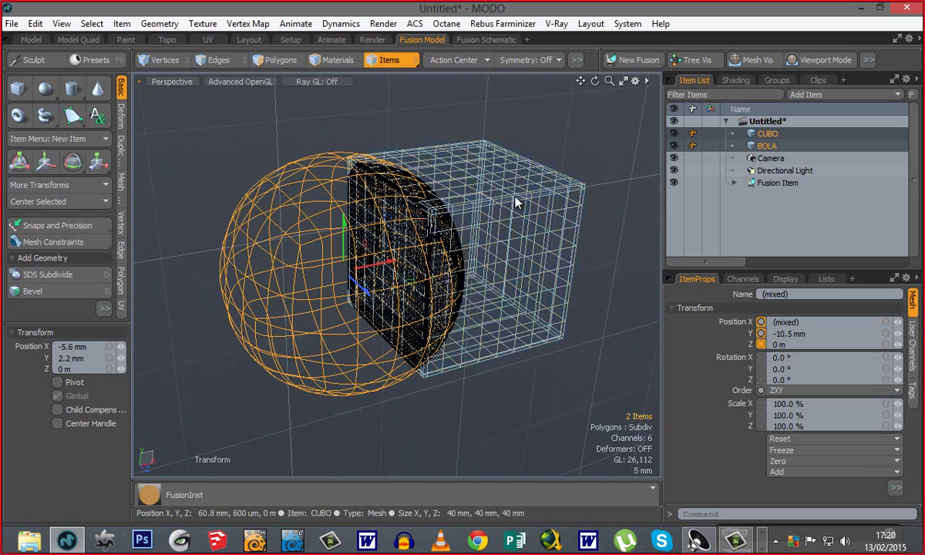
{"action": "right_click", "coordinate": [335, 213]}
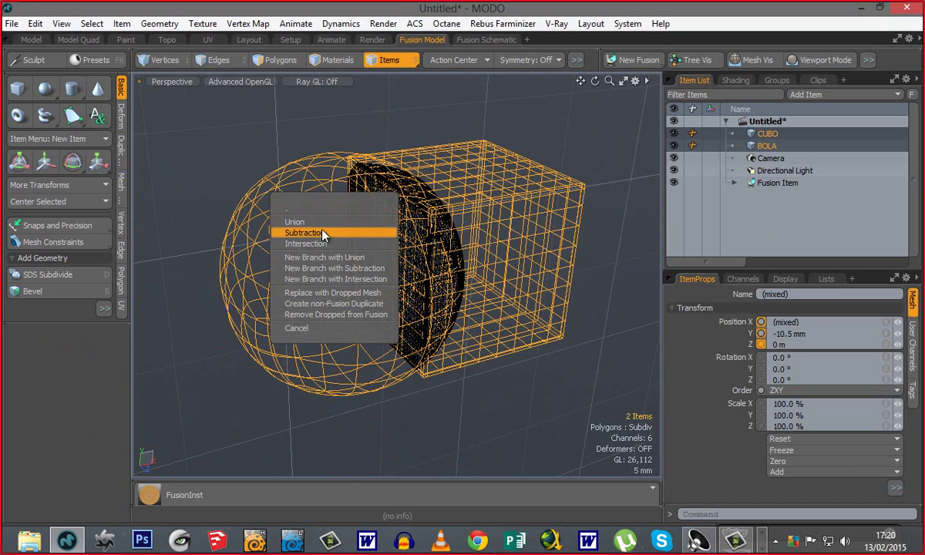
{"action": "left_click", "coordinate": [322, 221]}
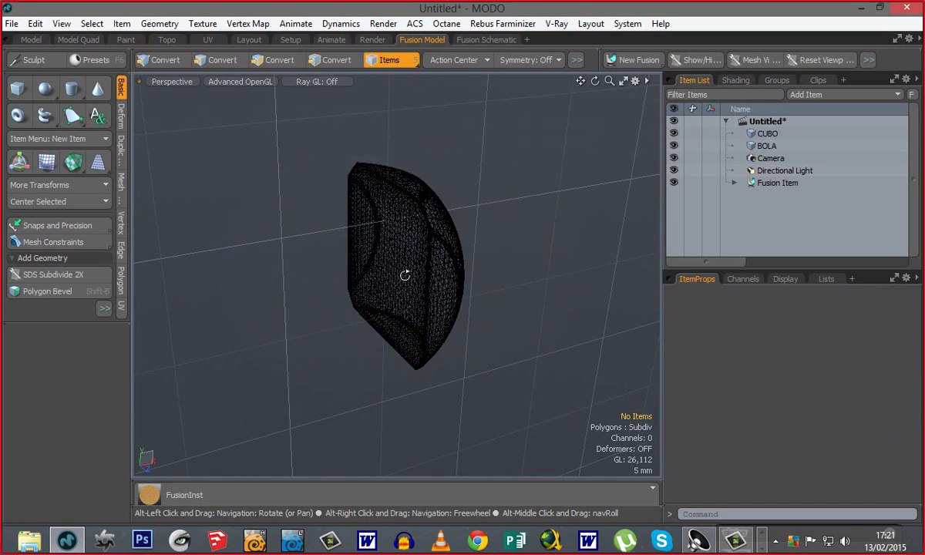
- Reselect CUBO and BOLA, and try to create a new fusion as a Union of Meshes
{"action": "left_click_drag", "start_coordinate": [405, 270], "coordinate": [376, 187], "text": "alt"}
{"action": "left_click", "coordinate": [547, 261]}
{"action": "left_click", "coordinate": [377, 187], "text": "shift"}
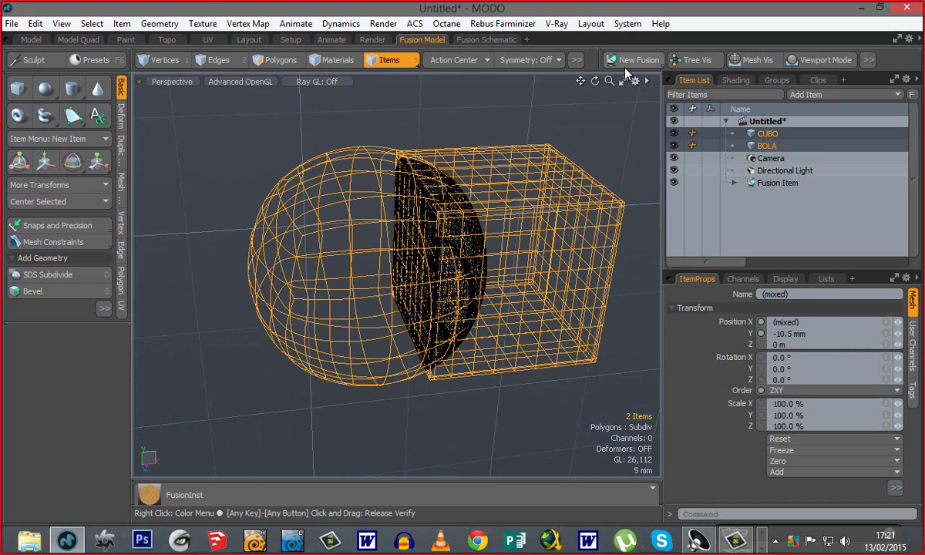
{"action": "left_click", "coordinate": [625, 62]}
{"action": "left_click", "coordinate": [589, 240]}
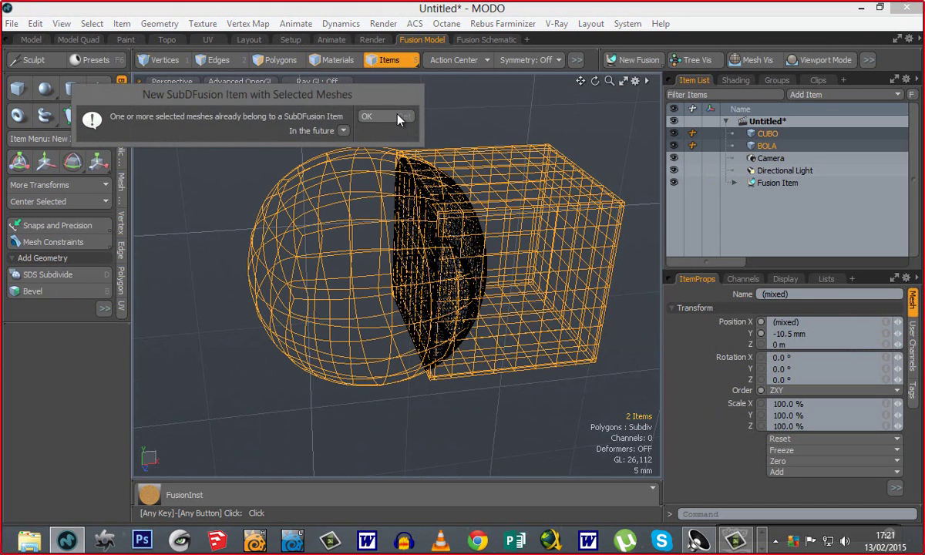
{"action": "left_click", "coordinate": [385, 117]}
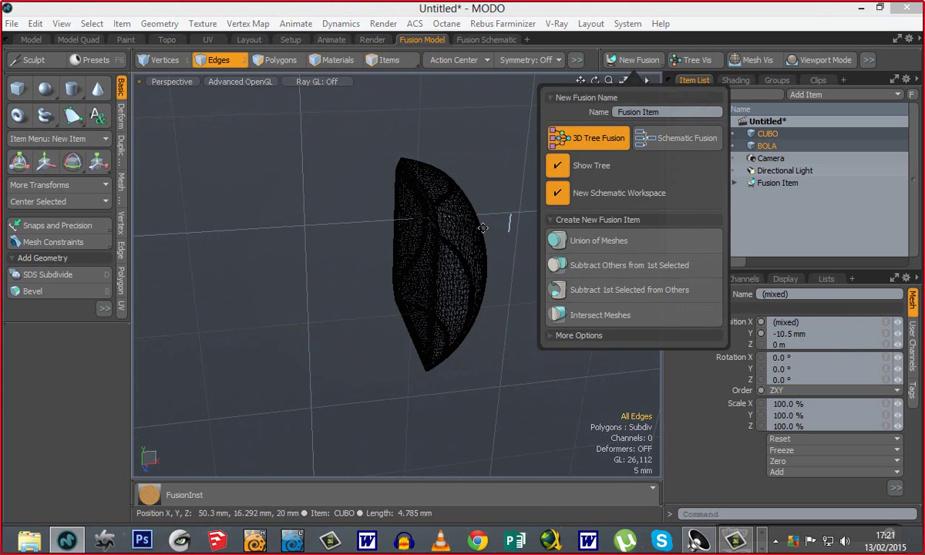
- Return to item selection and move CUBO along the X axis, away from BOLA
{"action": "left_click_drag", "start_coordinate": [472, 266], "coordinate": [425, 201], "text": "alt"}
{"action": "key", "text": "3"}
{"action": "key", "text": "5"}
{"action": "left_click_drag", "start_coordinate": [473, 149], "coordinate": [337, 262], "text": "alt"}
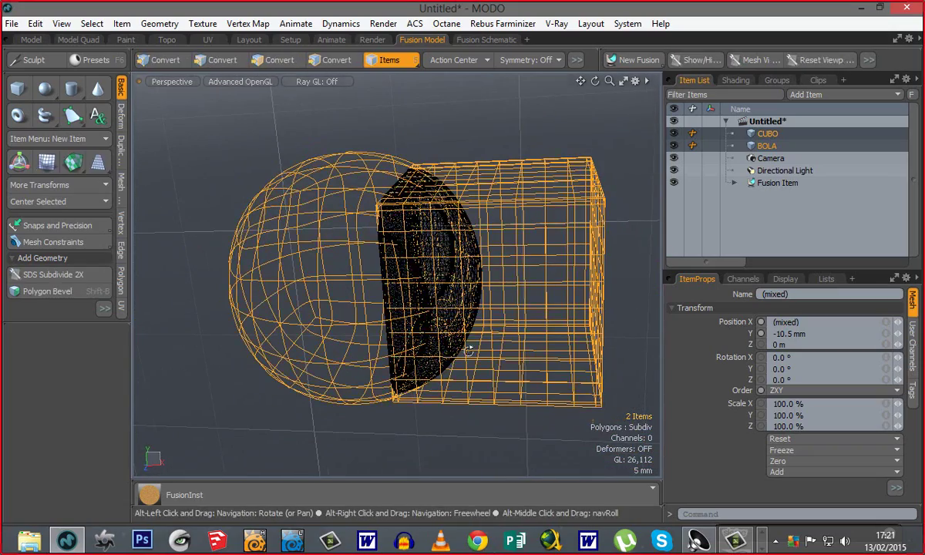
{"action": "left_click_drag", "start_coordinate": [330, 299], "coordinate": [491, 378], "text": "alt"}
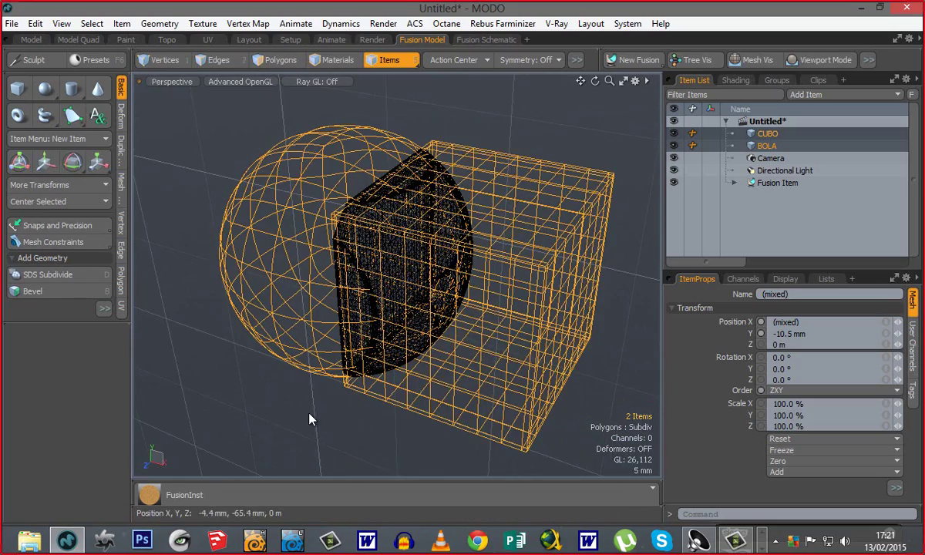
{"action": "left_click_drag", "start_coordinate": [312, 377], "coordinate": [426, 383], "text": "alt"}
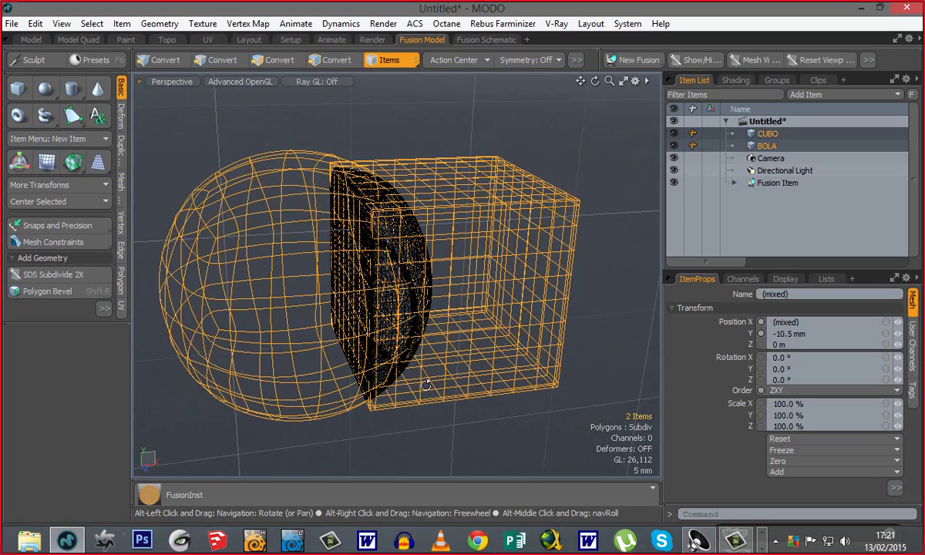
{"action": "left_click", "coordinate": [474, 286]}
{"action": "key", "text": "w"}
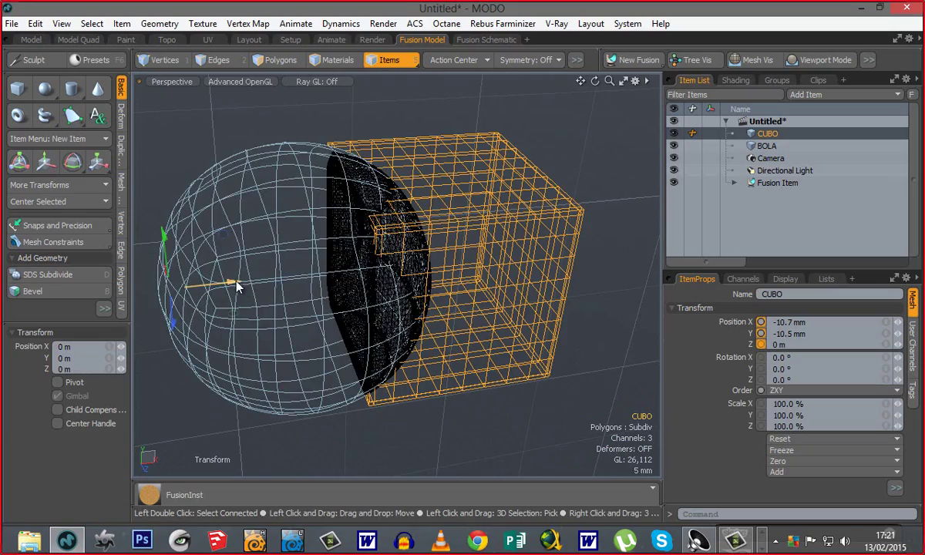
{"action": "left_click_drag", "start_coordinate": [222, 263], "coordinate": [185, 270], "text": "alt"}
{"action": "left_click_drag", "start_coordinate": [270, 273], "coordinate": [378, 387]}
- Move BOLA along the X axis to 25.5 mm, and select both meshes to compare their overlap
{"action": "left_click", "coordinate": [378, 250]}
{"action": "left_click", "coordinate": [320, 271]}
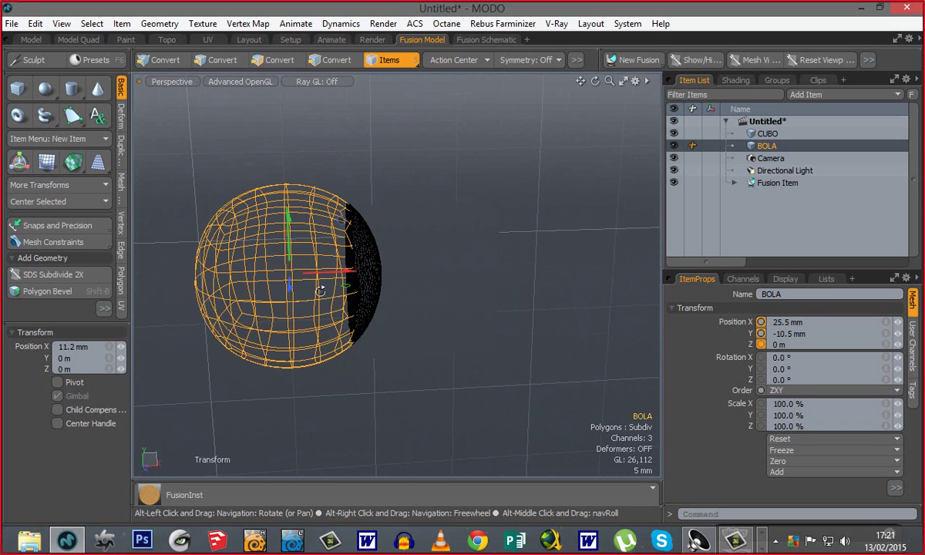
{"action": "left_click_drag", "start_coordinate": [320, 287], "coordinate": [380, 374], "text": "alt"}
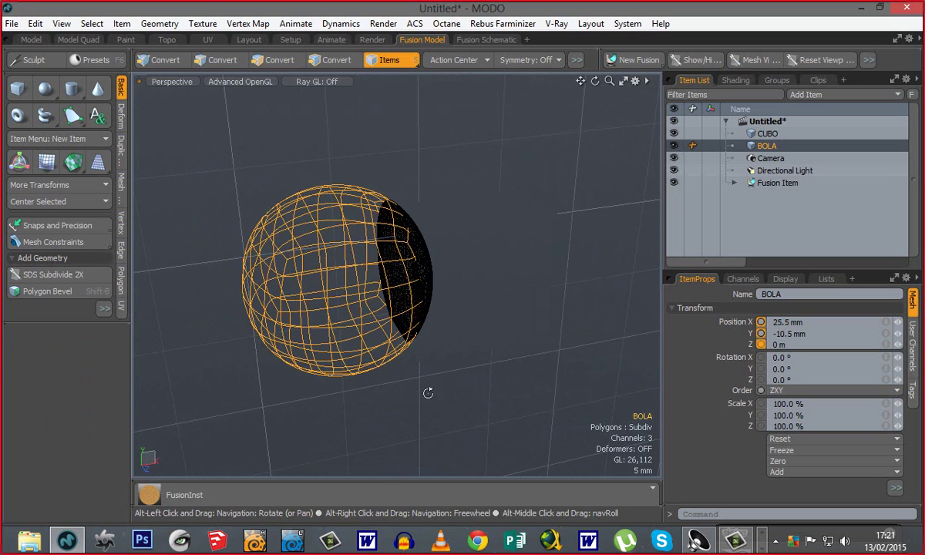
{"action": "left_click_drag", "start_coordinate": [427, 392], "coordinate": [377, 381], "text": "alt"}
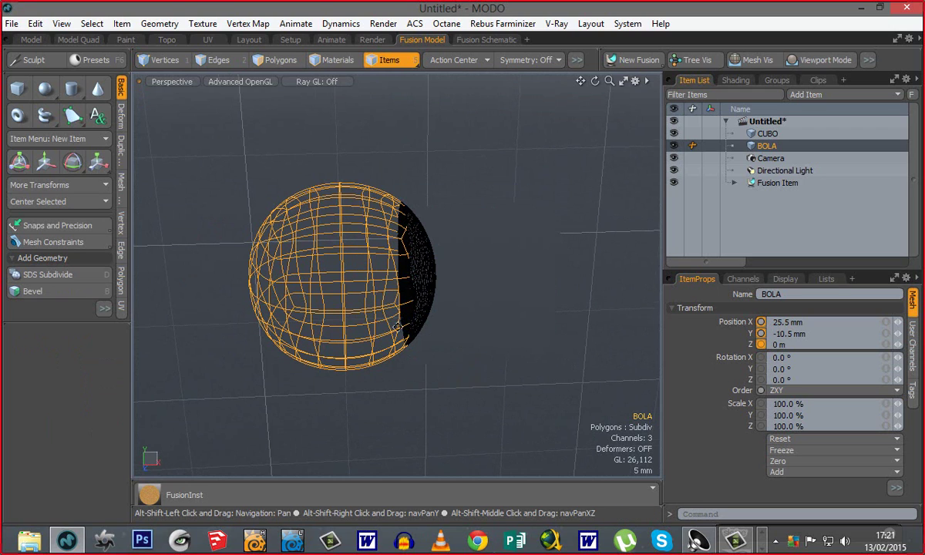
{"action": "left_click_drag", "start_coordinate": [372, 306], "coordinate": [408, 282], "text": "alt"}
{"action": "left_click", "coordinate": [406, 276], "text": "shift"}
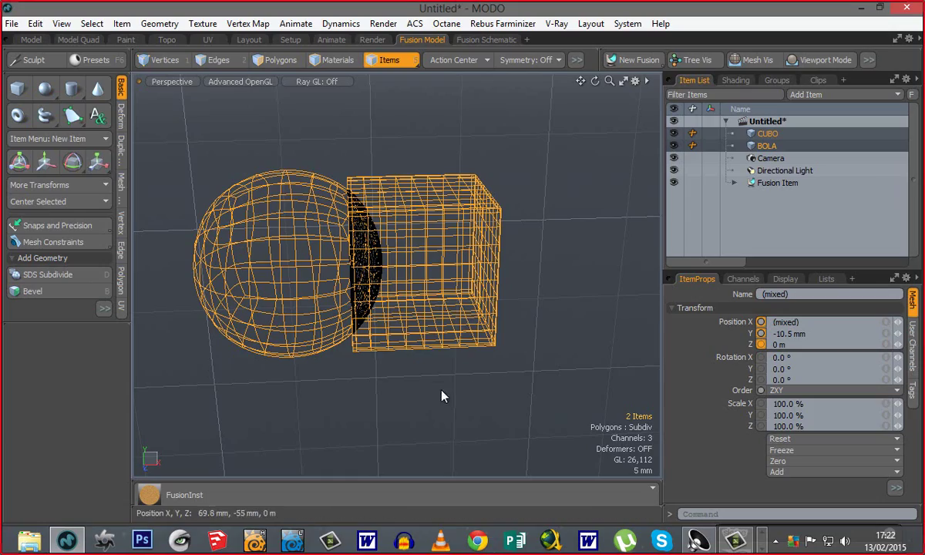
- Select BOLA alone, move it along the X axis to 40.9 mm toward the cube, and leave the Move tool
{"action": "scroll", "coordinate": [441, 395], "scroll_direction": "up", "scroll_amount": 3}
{"action": "left_click_drag", "start_coordinate": [441, 396], "coordinate": [363, 279], "text": "alt"}
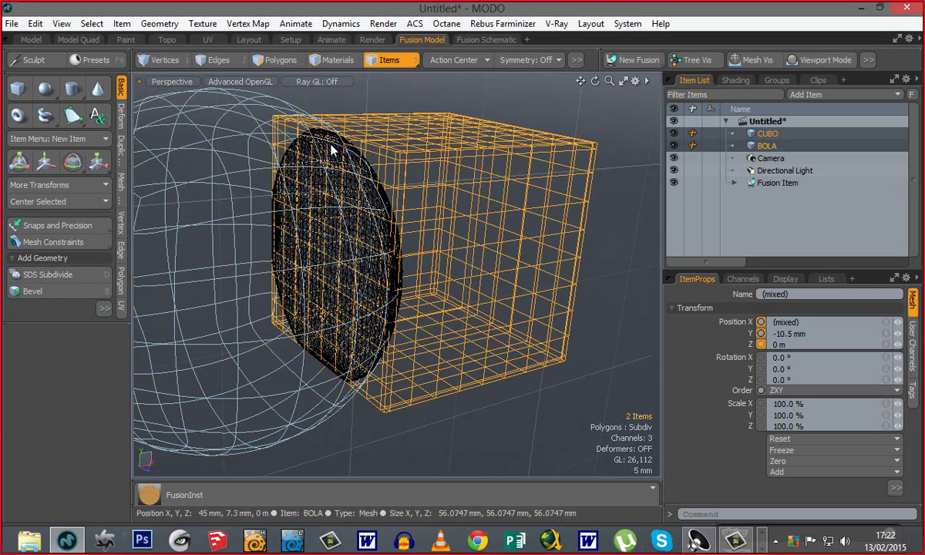
{"action": "left_click_drag", "start_coordinate": [427, 268], "coordinate": [254, 301], "text": "alt"}
{"action": "left_click", "coordinate": [302, 274]}
{"action": "key", "text": "w"}
{"action": "key", "text": "space"}
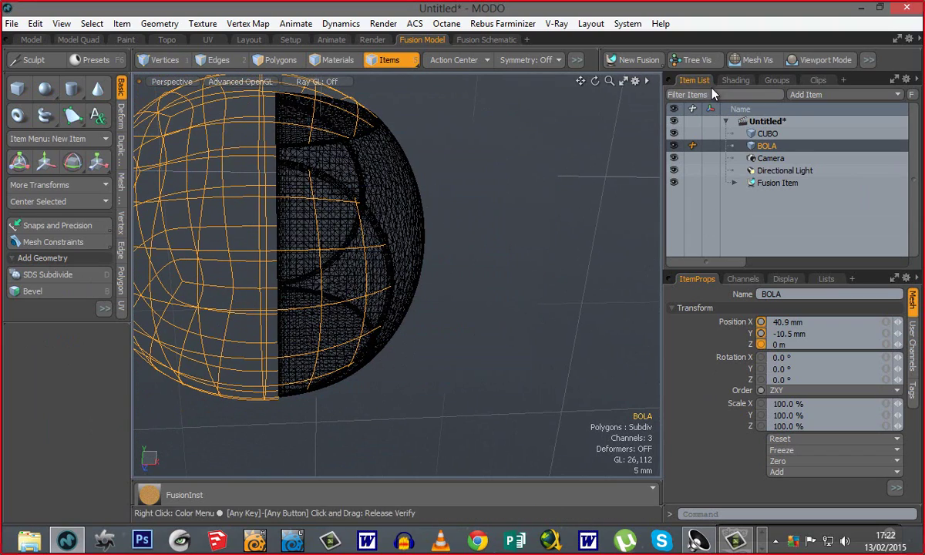
- Select Fusion Item and examine its strip outlines, strip settings and modeling utilities
{"action": "left_click", "coordinate": [720, 179]}
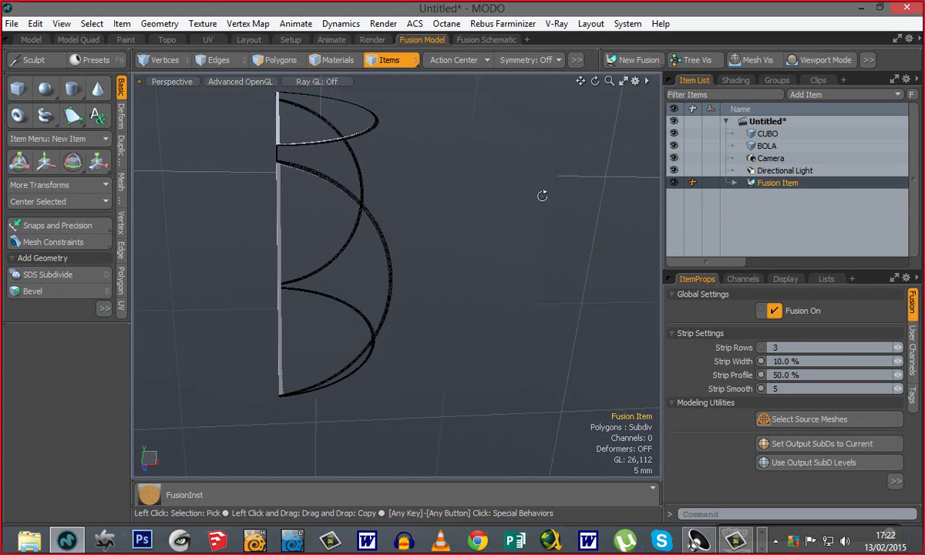
{"action": "left_click_drag", "start_coordinate": [438, 245], "coordinate": [632, 231], "text": "alt"}
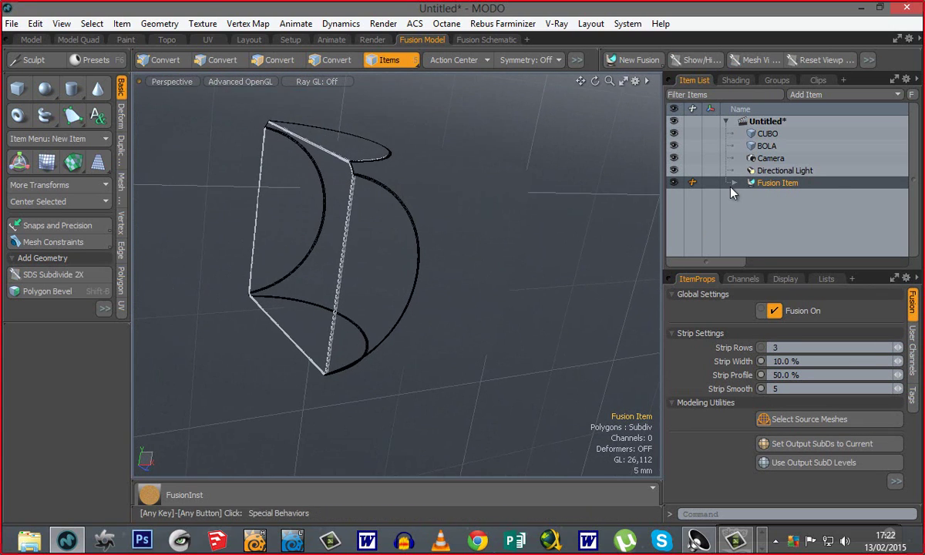
{"action": "left_click_drag", "start_coordinate": [540, 254], "coordinate": [632, 246], "text": "alt"}
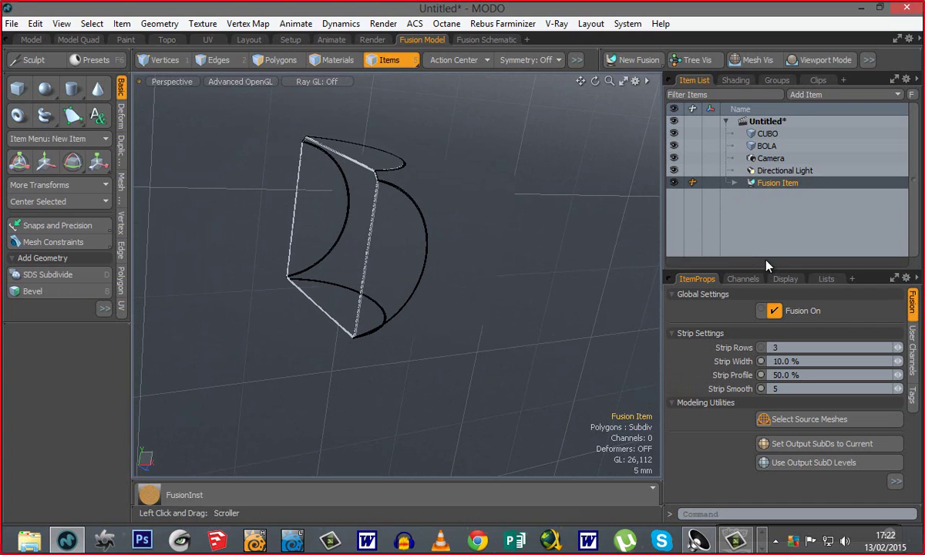
{"action": "left_click_drag", "start_coordinate": [780, 211], "coordinate": [780, 206]}
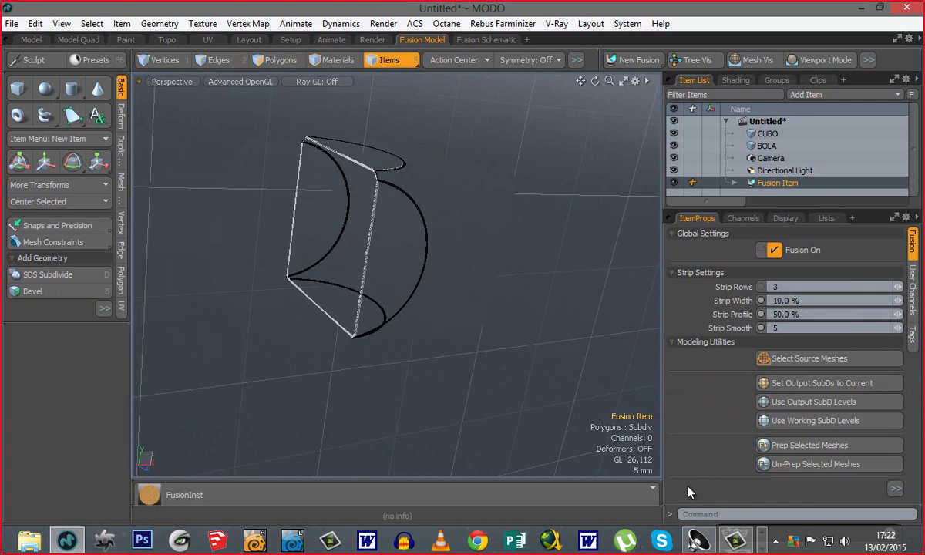
{"action": "left_click", "coordinate": [895, 489]}
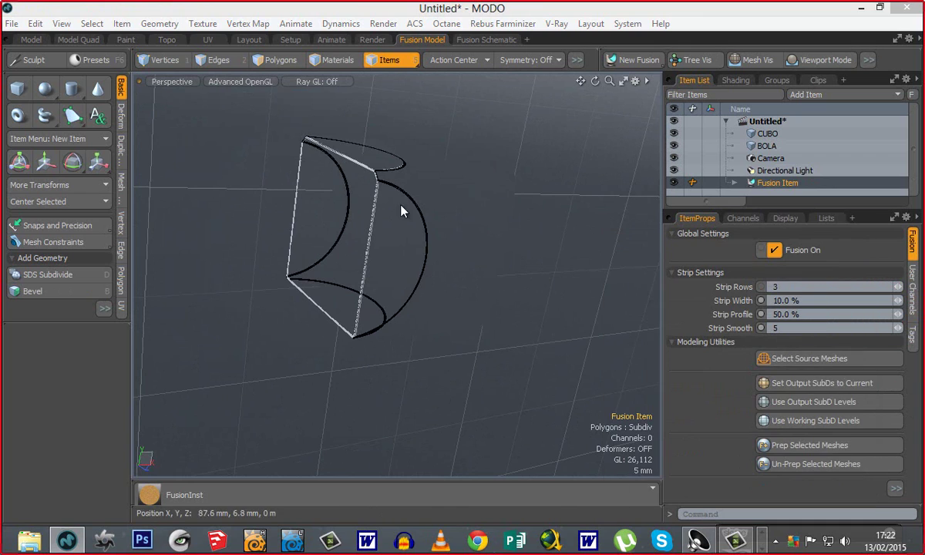
{"action": "left_click_drag", "start_coordinate": [395, 210], "coordinate": [547, 193], "text": "ctrl+alt"}
{"action": "scroll", "coordinate": [547, 193], "scroll_direction": "up", "scroll_amount": 2}
{"action": "left_click_drag", "start_coordinate": [498, 266], "coordinate": [421, 300], "text": "alt"}
{"action": "left_click", "coordinate": [537, 262]}
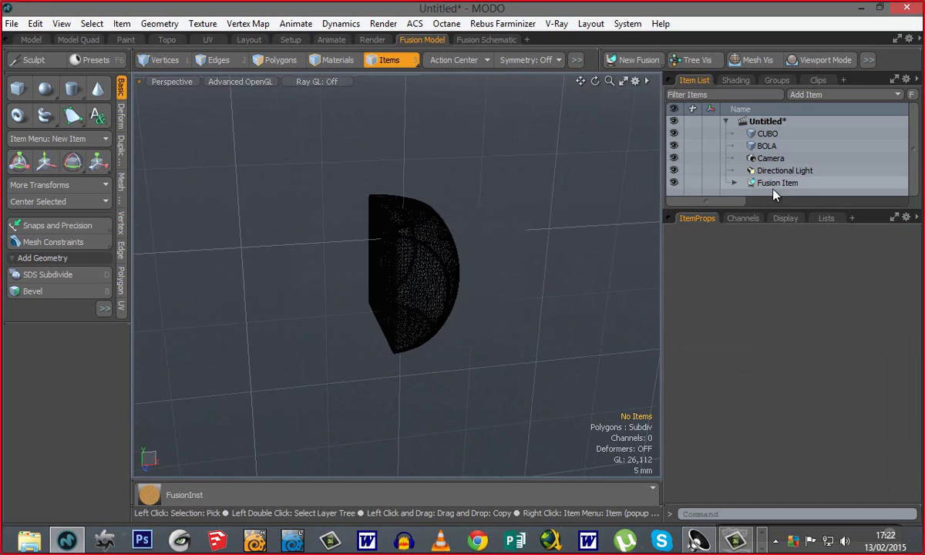
- Move Fusion Item below BOLA in the item order, and delete it with CUBO, BOLA and all child and referenced items
{"action": "left_click", "coordinate": [767, 186]}
{"action": "left_click_drag", "start_coordinate": [766, 191], "coordinate": [767, 158]}
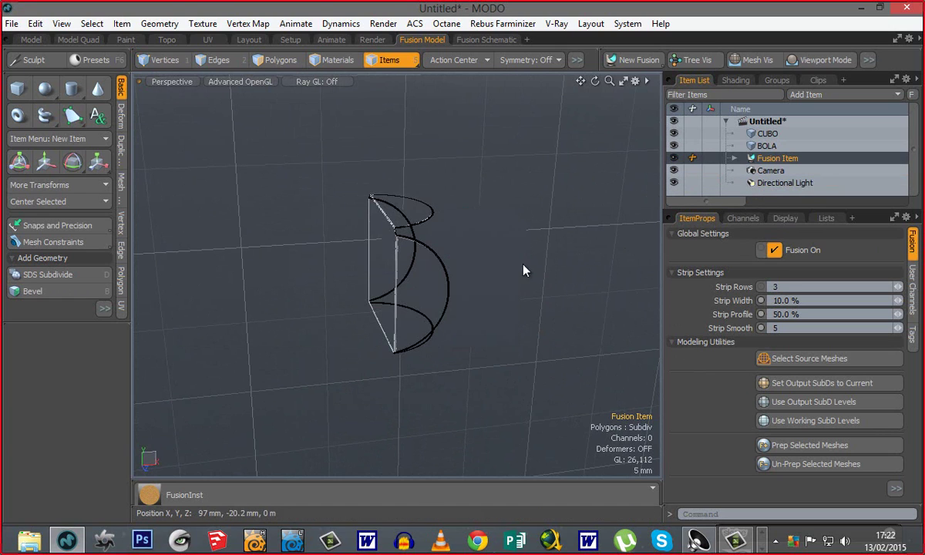
{"action": "left_click", "coordinate": [766, 134]}
{"action": "left_click", "coordinate": [774, 158], "text": "shift"}
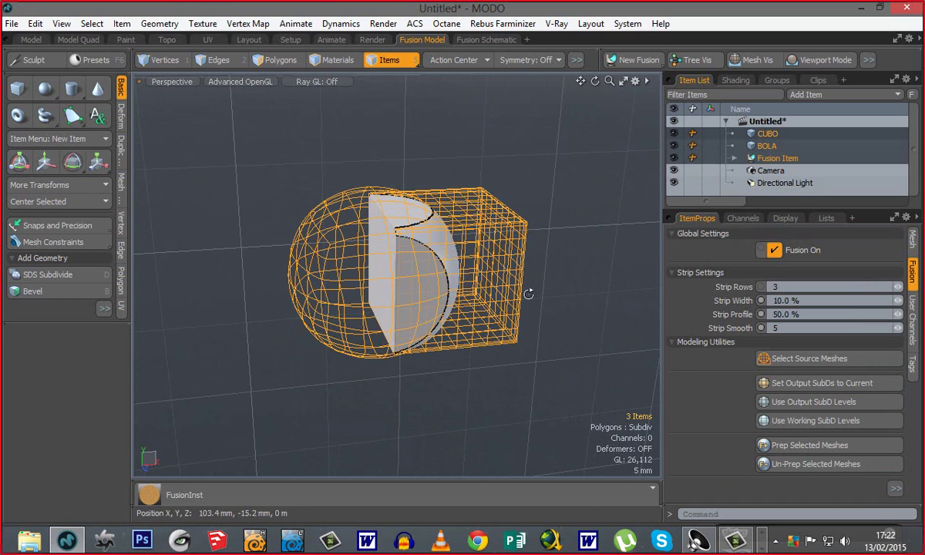
{"action": "left_click_drag", "start_coordinate": [527, 293], "coordinate": [492, 292], "text": "alt+shift"}
{"action": "key", "text": "Delete"}
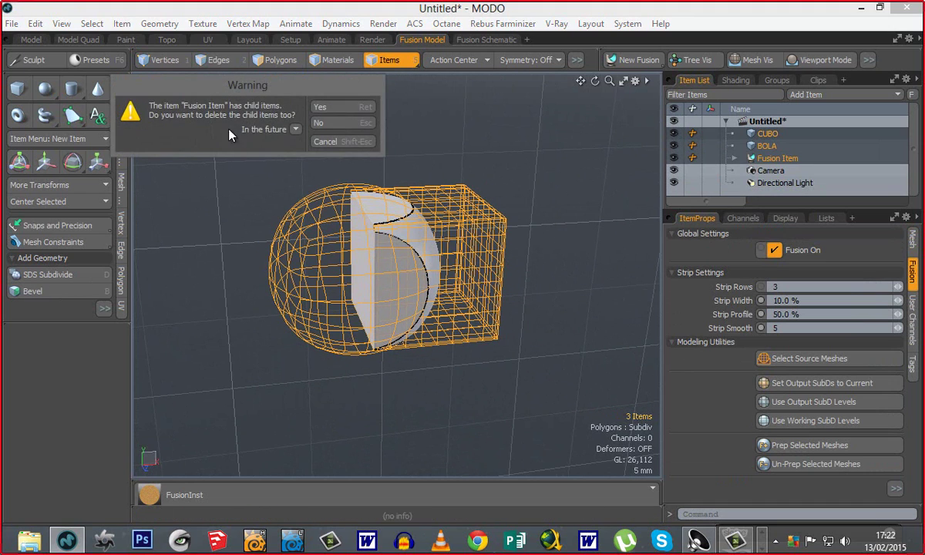
{"action": "left_click", "coordinate": [339, 112]}
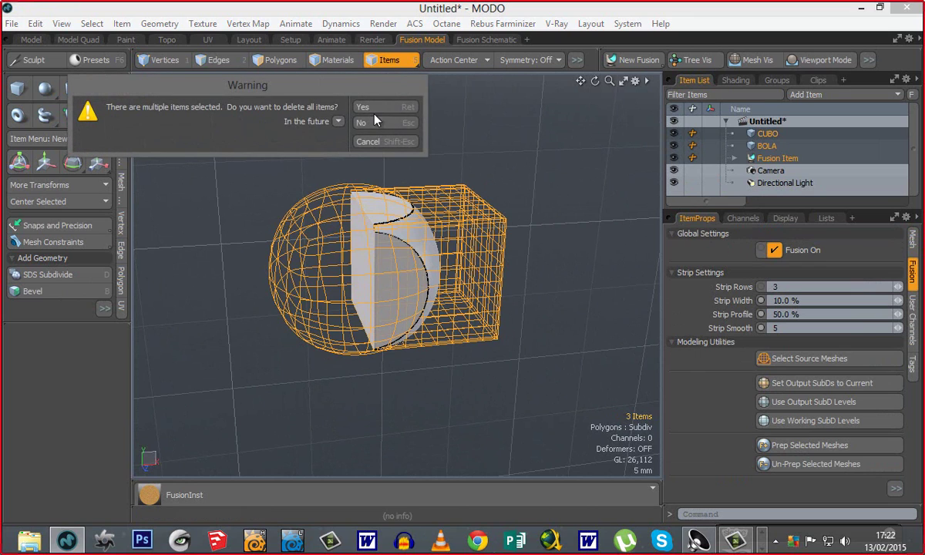
{"action": "left_click", "coordinate": [373, 109]}
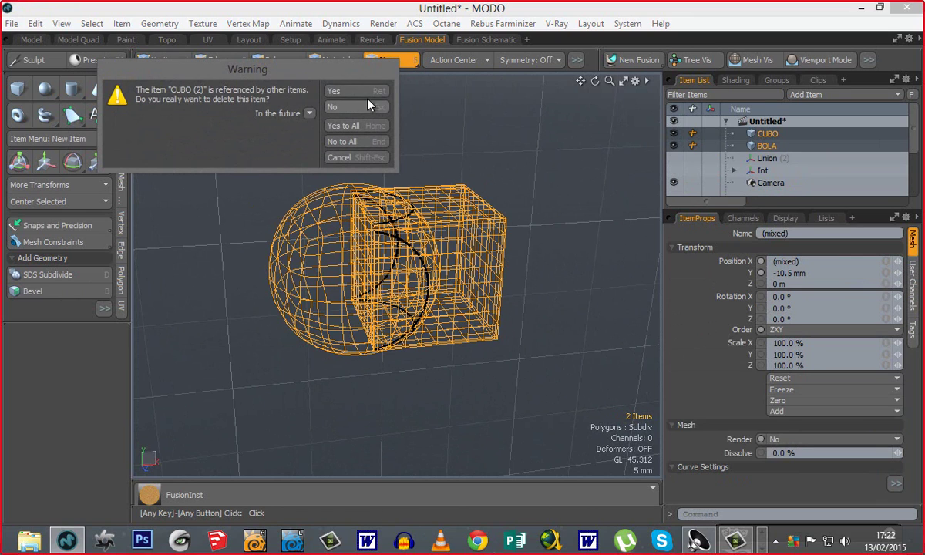
{"action": "left_click", "coordinate": [368, 126]}
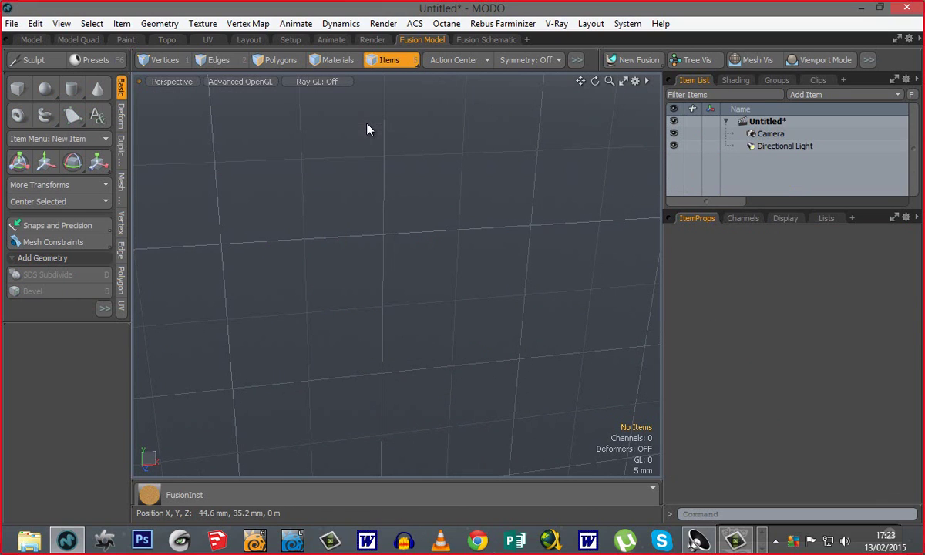
- Switch to the Model layout, widen its tool area and show the Basic modeling tools
{"action": "left_click", "coordinate": [24, 39]}
{"action": "left_click_drag", "start_coordinate": [323, 241], "coordinate": [339, 301], "text": "alt"}
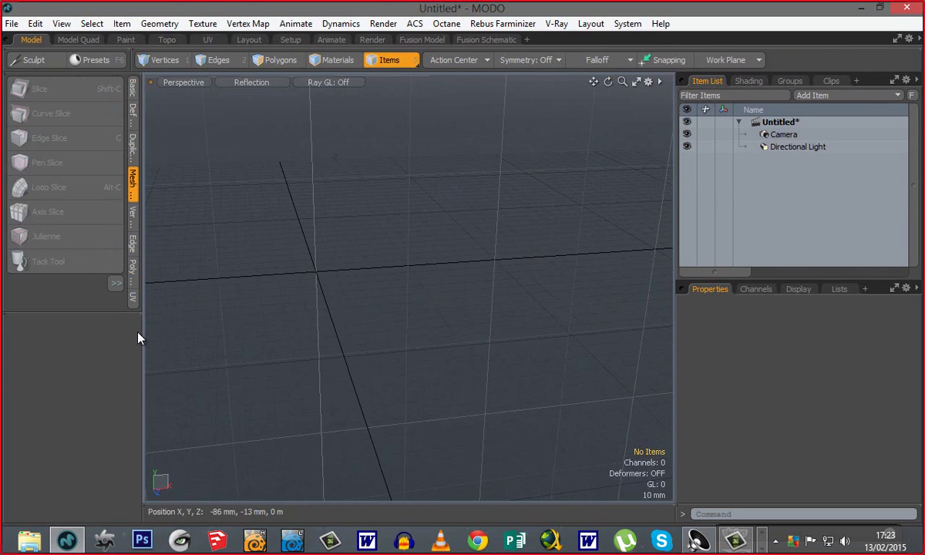
{"action": "left_click_drag", "start_coordinate": [142, 331], "coordinate": [203, 331]}
{"action": "left_click", "coordinate": [193, 92]}
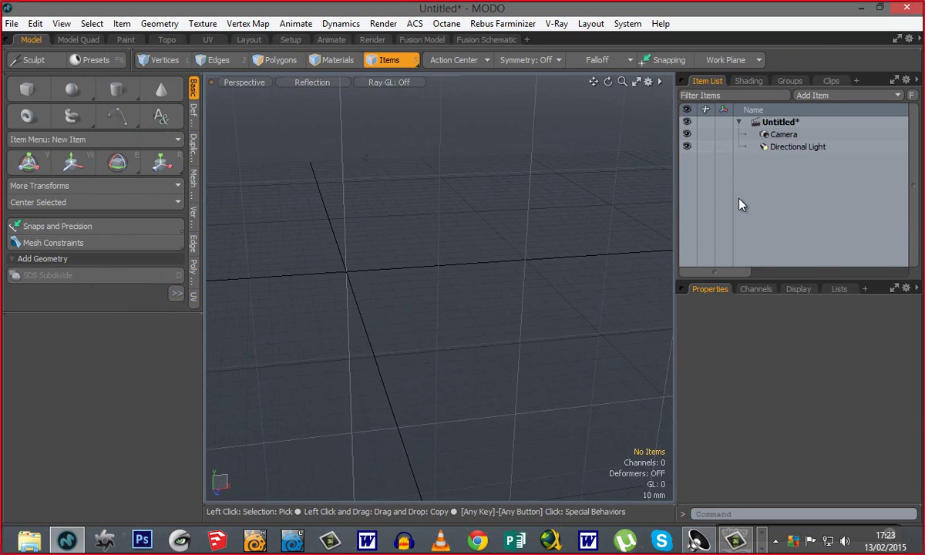
- Add a new mesh item and create a 1 m unit cube in it, fitted to the view
{"action": "key", "text": "n"}
{"action": "left_click", "coordinate": [22, 91]}
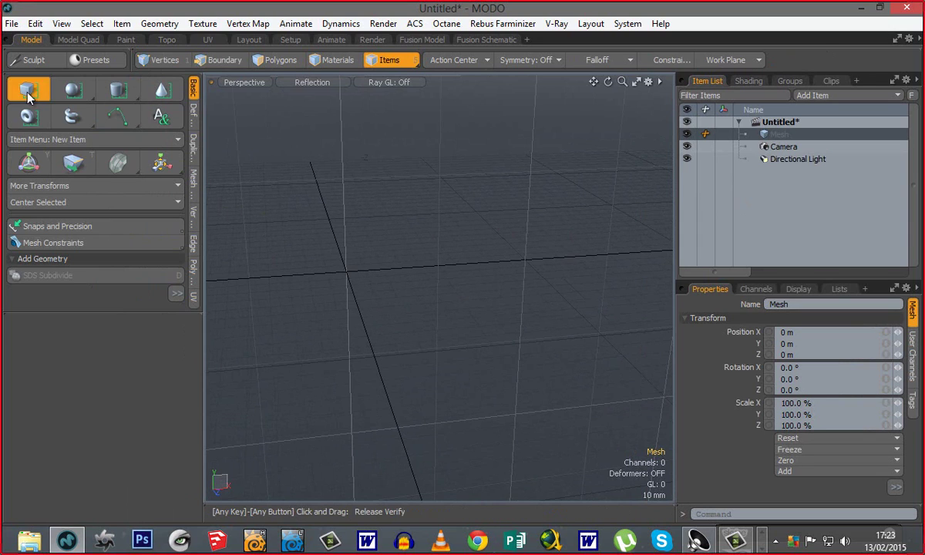
{"action": "left_click_drag", "start_coordinate": [642, 441], "coordinate": [380, 362]}
{"action": "key", "text": "a"}
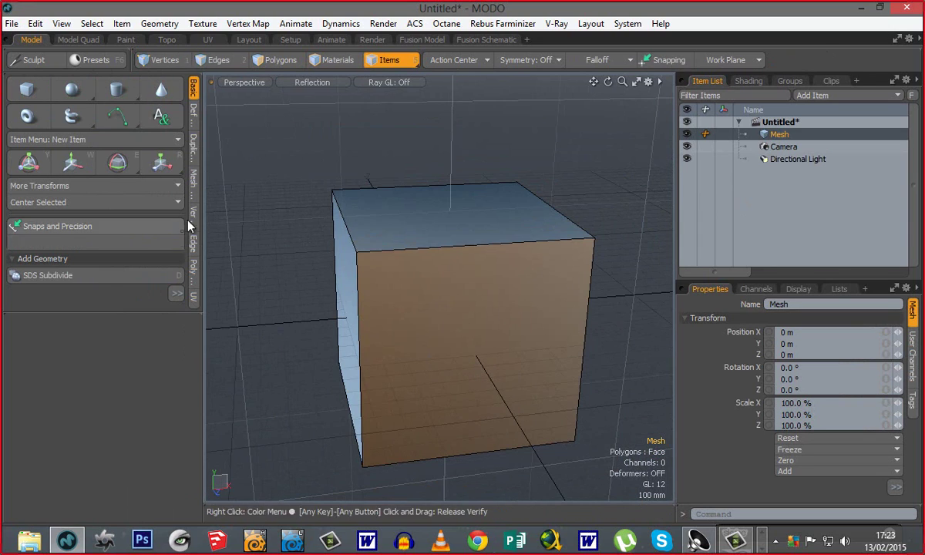
- Select all the cube's edges and bevel them with an inset of about 9 mm
{"action": "left_click", "coordinate": [216, 61]}
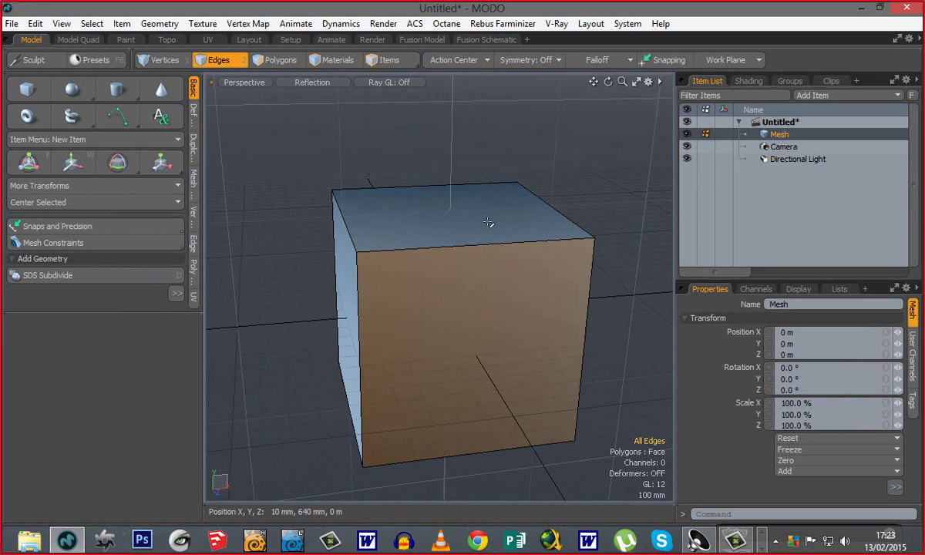
{"action": "scroll", "coordinate": [462, 246], "scroll_direction": "down", "scroll_amount": 2}
{"action": "left_click_drag", "start_coordinate": [463, 246], "coordinate": [568, 173], "text": "alt"}
{"action": "left_click_drag", "start_coordinate": [293, 201], "coordinate": [594, 157], "text": "alt"}
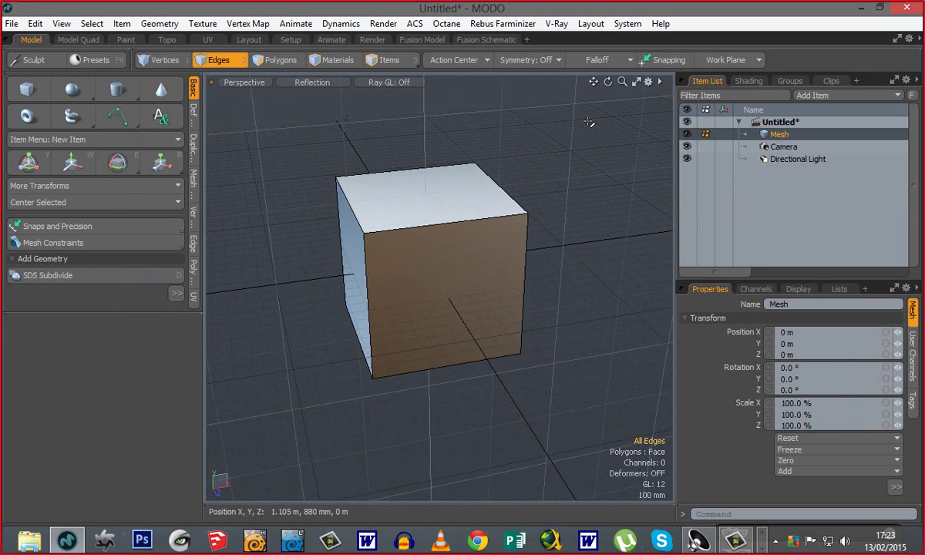
{"action": "right_click_drag", "start_coordinate": [551, 113], "coordinate": [255, 397]}
{"action": "scroll", "coordinate": [415, 248], "scroll_direction": "up", "scroll_amount": 3}
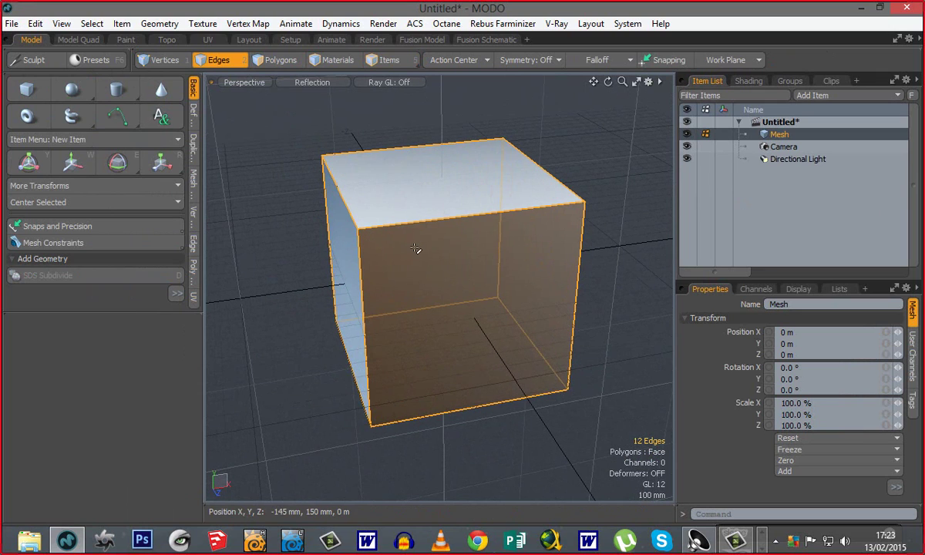
{"action": "key", "text": "b"}
{"action": "left_click_drag", "start_coordinate": [340, 235], "coordinate": [391, 242]}
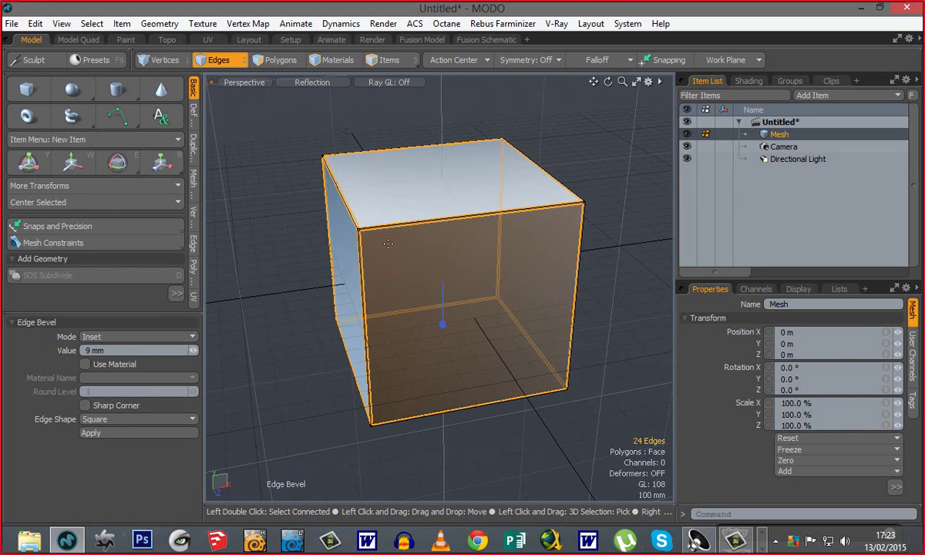
{"action": "key", "text": "space"}
- Loop-slice the cube across its first direction in Uniform mode with a count of 13
{"action": "left_click", "coordinate": [391, 229]}
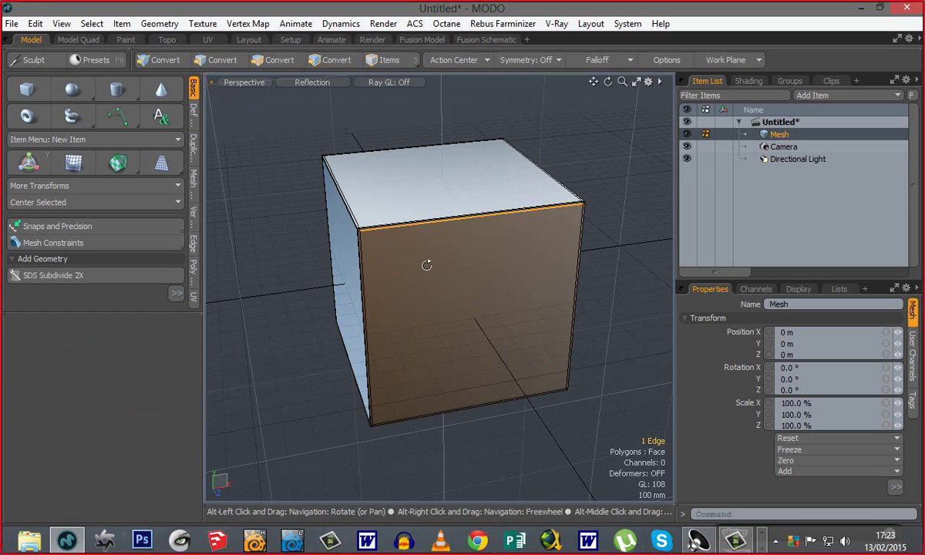
{"action": "key", "text": "alt+c"}
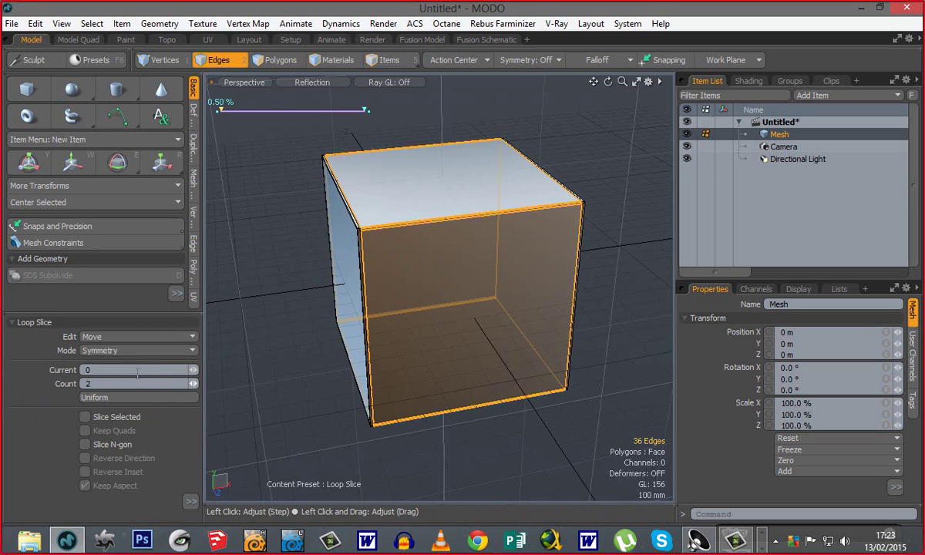
{"action": "left_click", "coordinate": [128, 350]}
{"action": "left_click", "coordinate": [127, 343]}
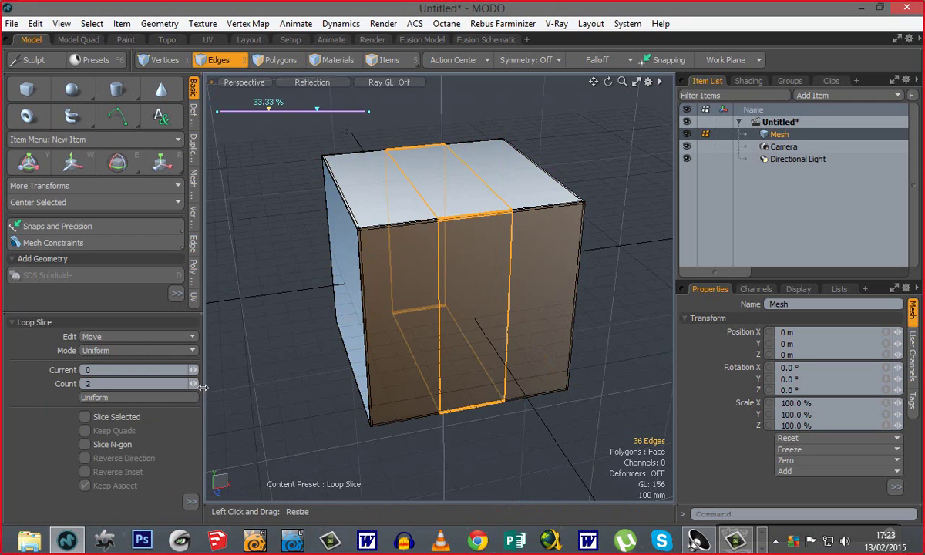
{"action": "left_click_drag", "start_coordinate": [195, 387], "coordinate": [317, 341]}
{"action": "key", "text": "space"}
- Loop-slice the cube across its second direction with 13 uniform cuts, gridding the top face
{"action": "left_click_drag", "start_coordinate": [289, 371], "coordinate": [355, 261], "text": "alt"}
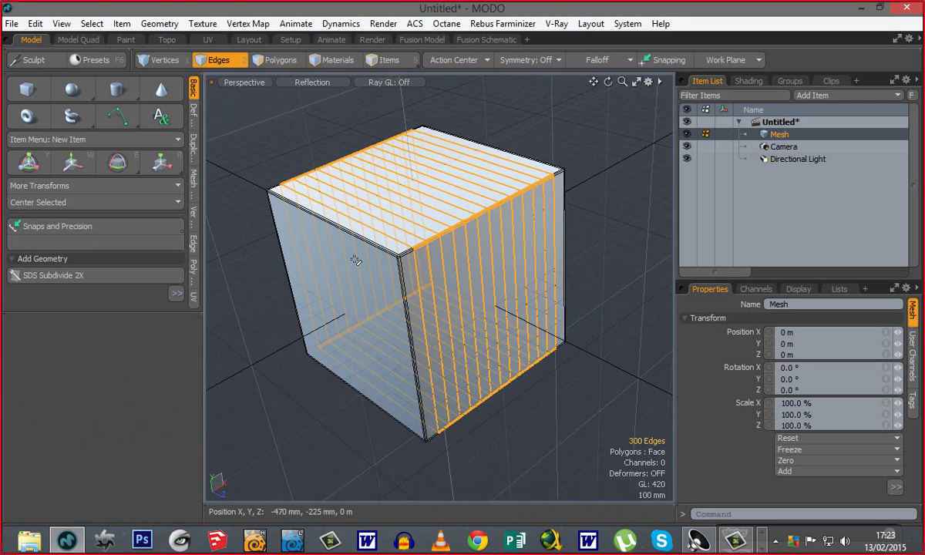
{"action": "left_click", "coordinate": [352, 213]}
{"action": "key", "text": "alt+c"}
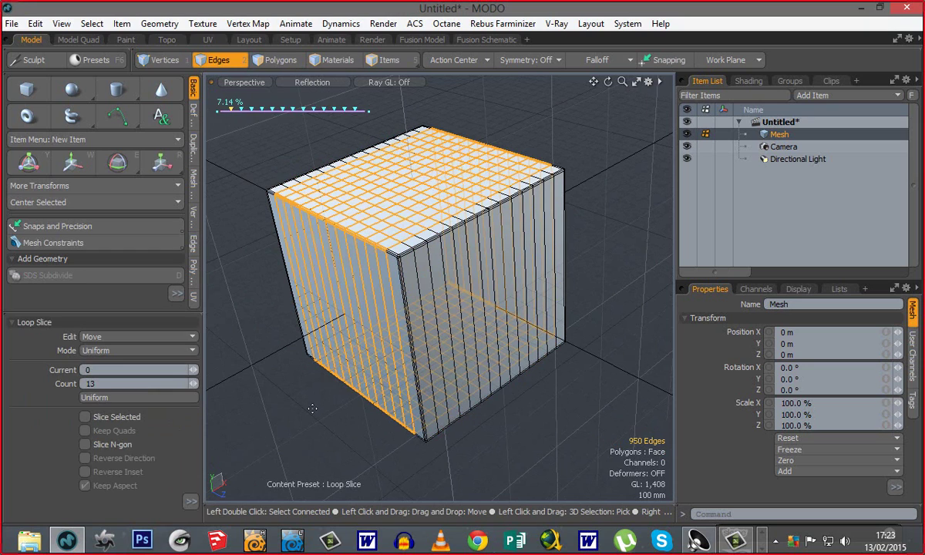
{"action": "key", "text": "space"}
- Loop-slice the cube across its remaining direction so all its faces are evenly gridded, and clear the edge selection
{"action": "left_click_drag", "start_coordinate": [541, 389], "coordinate": [426, 300], "text": "alt"}
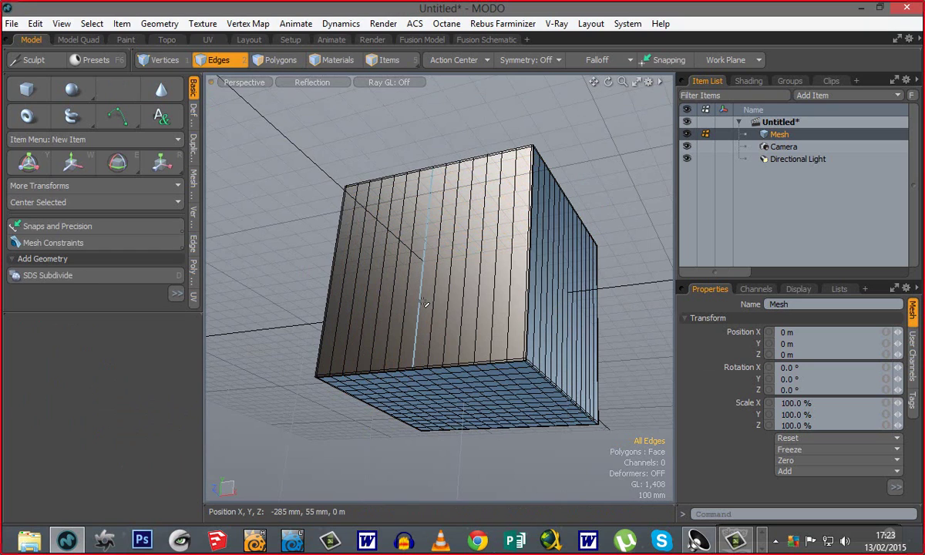
{"action": "left_click", "coordinate": [422, 303]}
{"action": "key", "text": "alt+c"}
{"action": "key", "text": "space"}
{"action": "left_click_drag", "start_coordinate": [469, 289], "coordinate": [629, 214], "text": "alt"}
{"action": "left_click", "coordinate": [389, 449]}
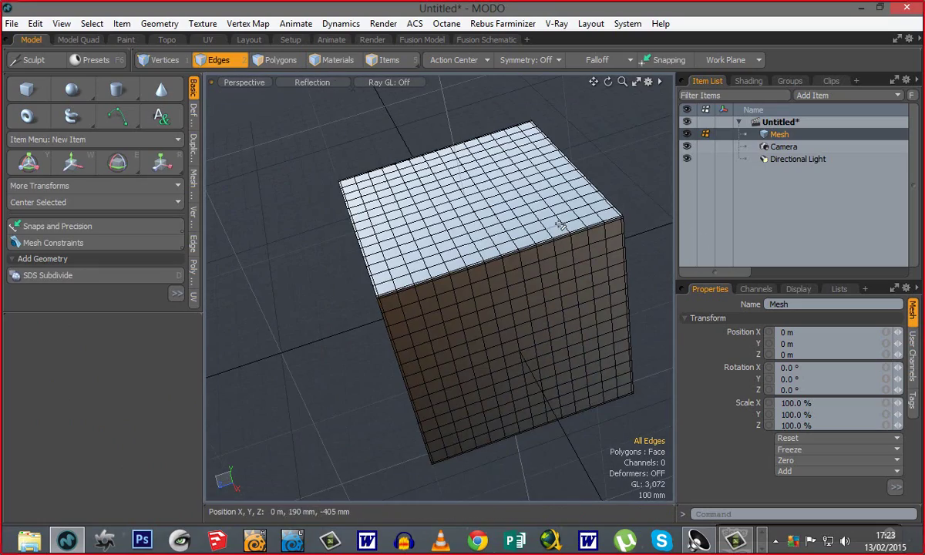
- Add a second mesh item, check the cube's item, and make the empty mesh active again
{"action": "key", "text": "n"}
{"action": "left_click_drag", "start_coordinate": [397, 273], "coordinate": [340, 149], "text": "alt"}
{"action": "scroll", "coordinate": [339, 149], "scroll_direction": "down", "scroll_amount": 2}
{"action": "left_click_drag", "start_coordinate": [482, 327], "coordinate": [472, 207], "text": "alt"}
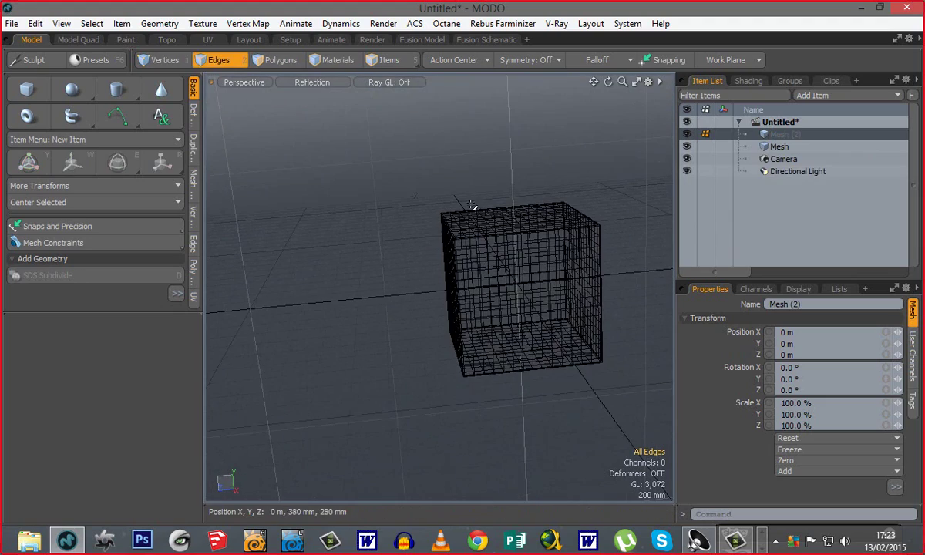
{"action": "left_click_drag", "start_coordinate": [459, 313], "coordinate": [533, 323], "text": "alt"}
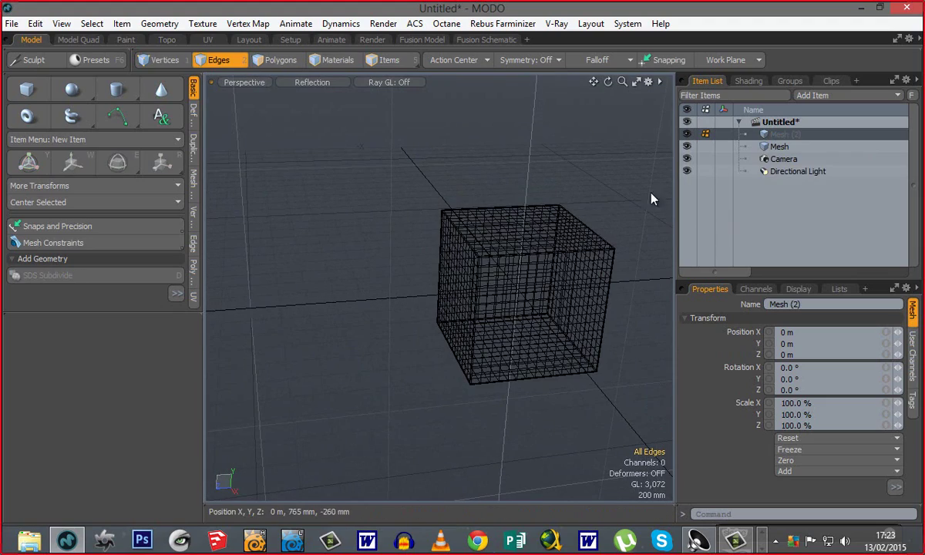
{"action": "left_click", "coordinate": [777, 146]}
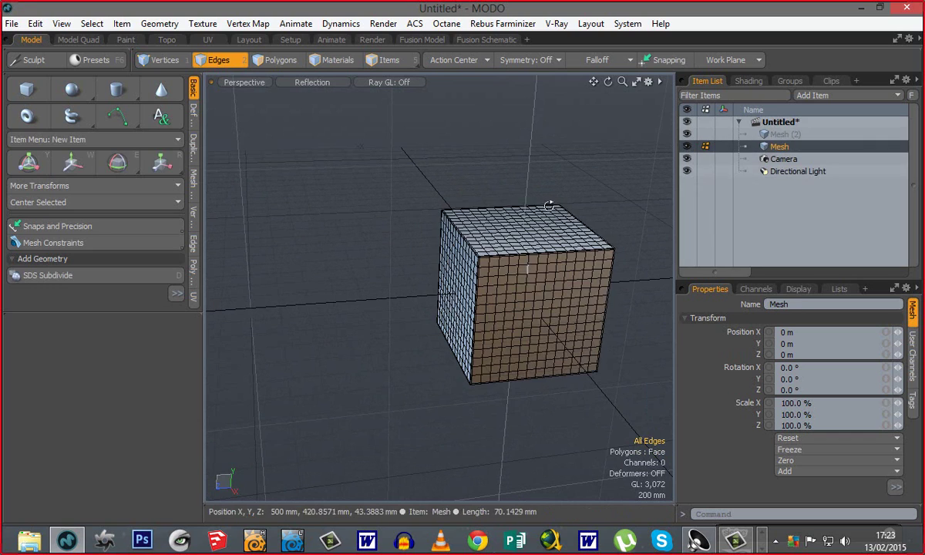
{"action": "left_click", "coordinate": [777, 135]}
- Create a Quadball sphere about 1.6 m in diameter overlapping the cube's side, and convert it to subdivision surfaces
{"action": "left_click", "coordinate": [71, 90]}
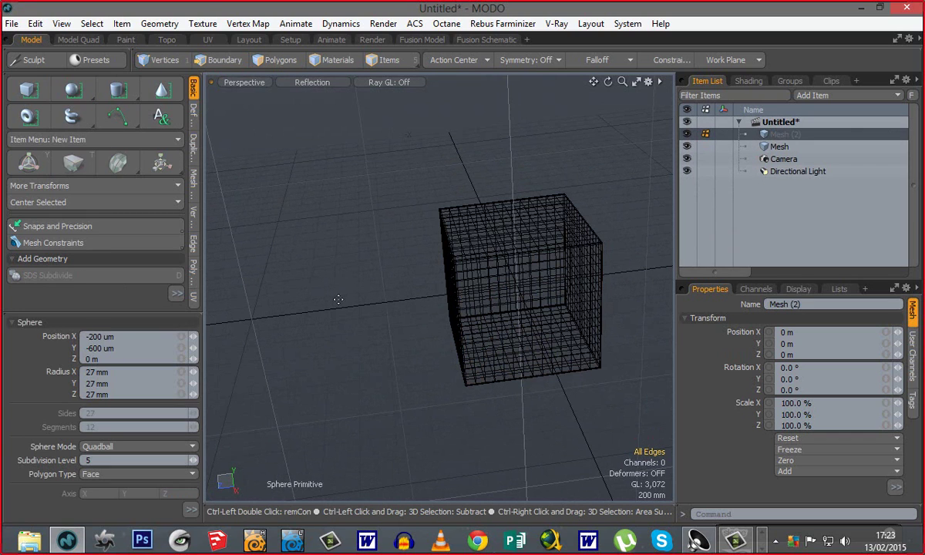
{"action": "left_click_drag", "start_coordinate": [370, 305], "coordinate": [466, 424]}
{"action": "key", "text": "2"}
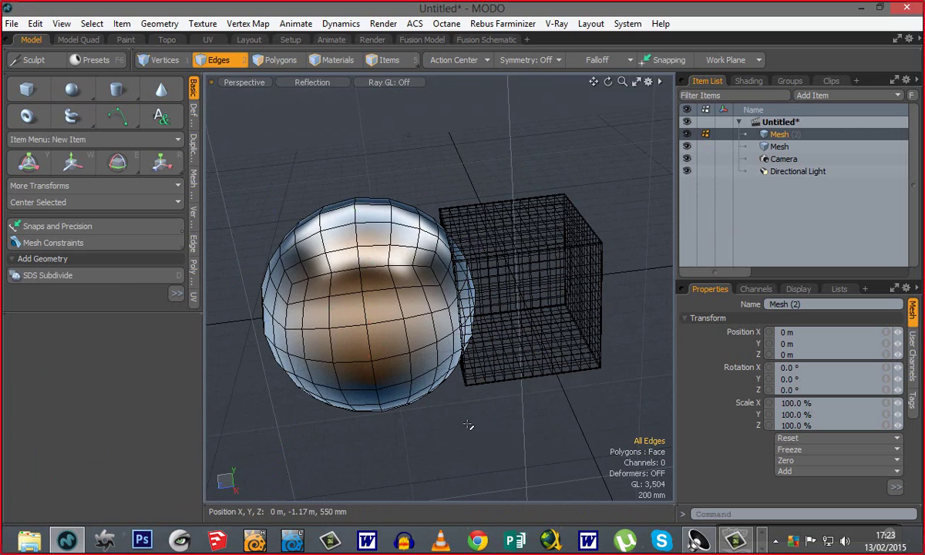
{"action": "left_click_drag", "start_coordinate": [359, 357], "coordinate": [363, 343], "text": "alt"}
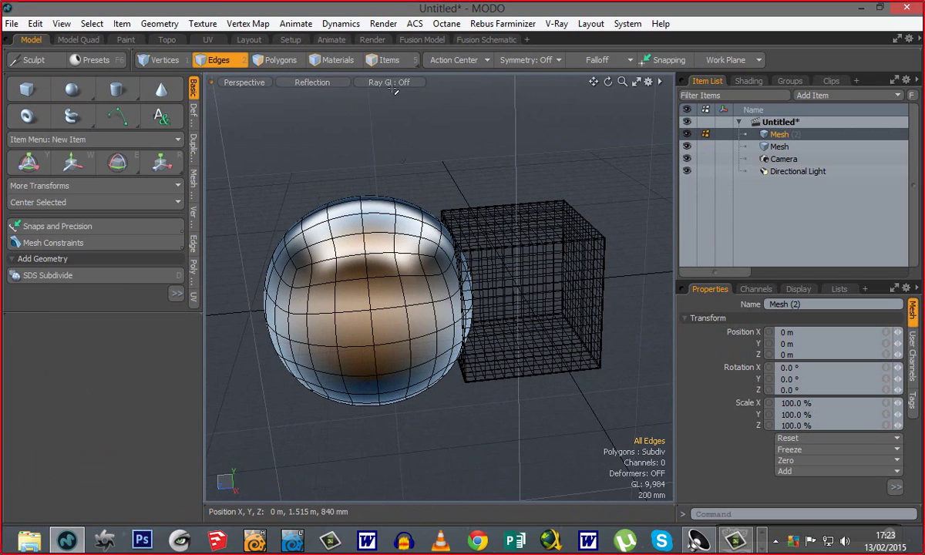
- In the Fusion Model layout, create a new intersection fusion from the sphere and cube items and hide the fusion tree
{"action": "left_click", "coordinate": [424, 40]}
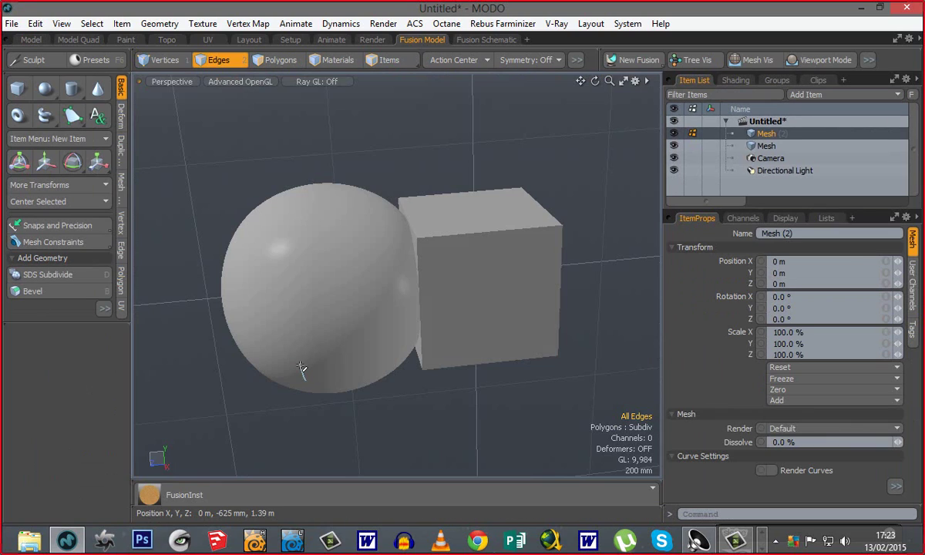
{"action": "left_click_drag", "start_coordinate": [420, 362], "coordinate": [370, 385], "text": "alt"}
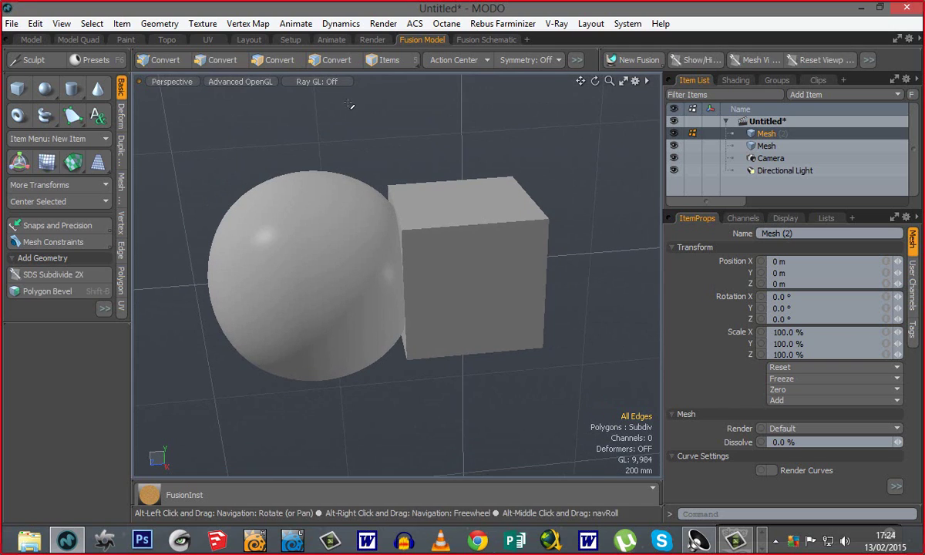
{"action": "left_click", "coordinate": [390, 60]}
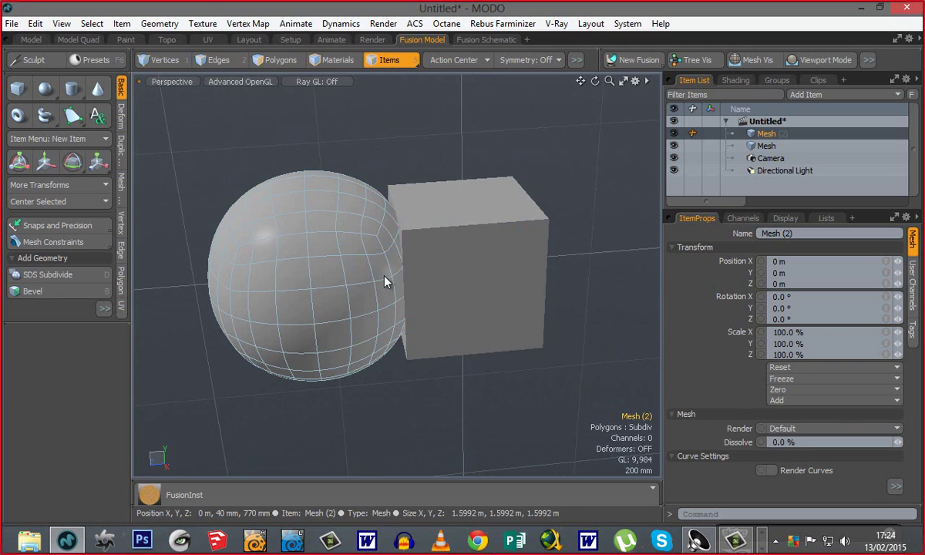
{"action": "left_click", "coordinate": [445, 245], "text": "shift"}
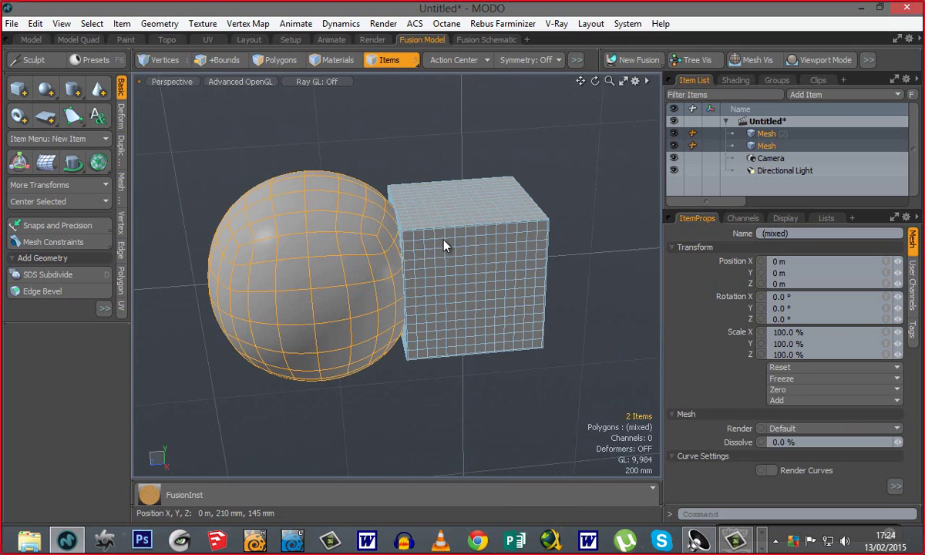
{"action": "left_click", "coordinate": [628, 60]}
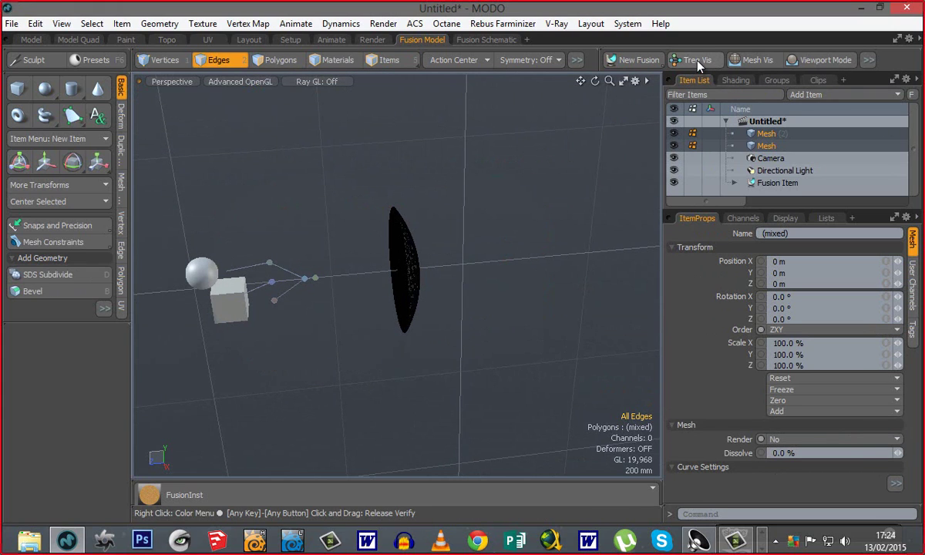
{"action": "left_click", "coordinate": [698, 61]}
- Move the sphere item along the Z axis to -405 mm, deeper into the cube, and widen the item properties area
{"action": "left_click", "coordinate": [388, 59]}
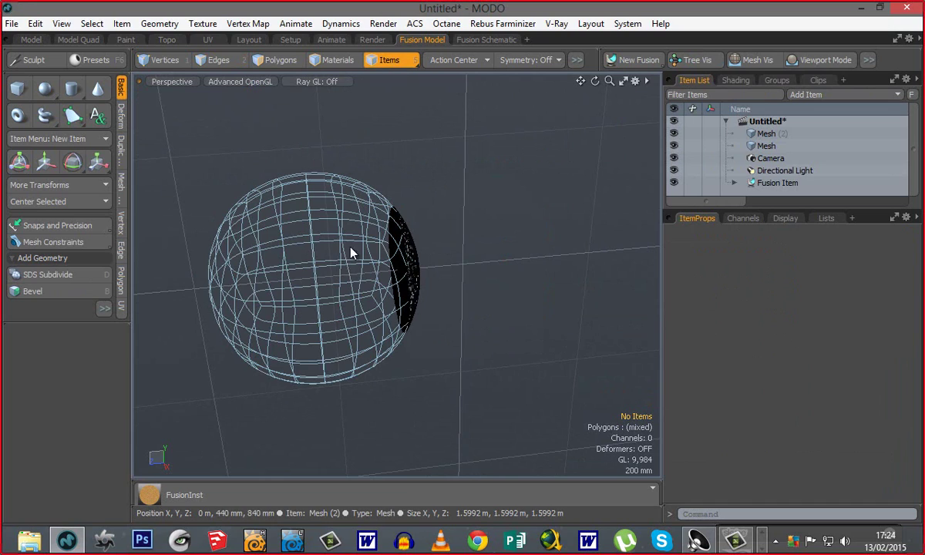
{"action": "left_click", "coordinate": [351, 269]}
{"action": "key", "text": "w"}
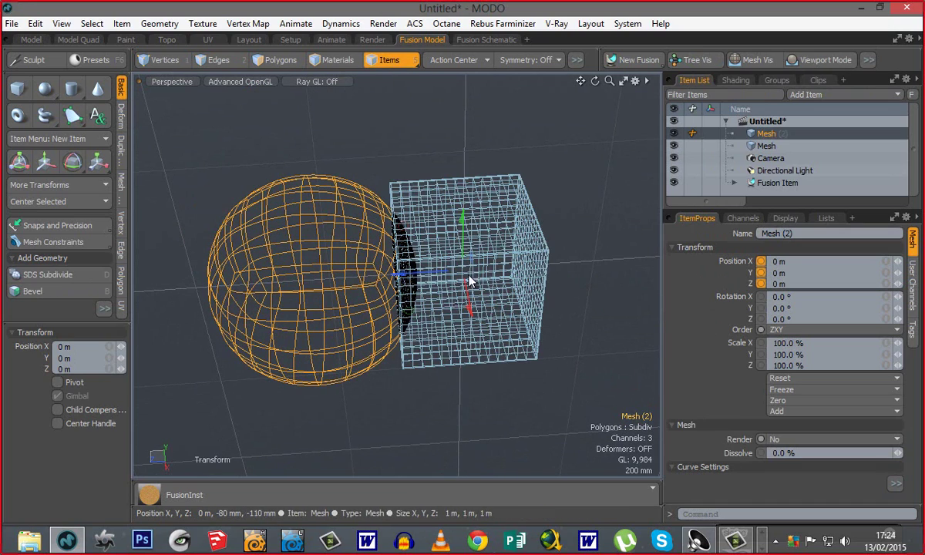
{"action": "left_click_drag", "start_coordinate": [395, 270], "coordinate": [462, 270]}
{"action": "left_click_drag", "start_coordinate": [372, 368], "coordinate": [424, 314], "text": "alt"}
{"action": "left_click_drag", "start_coordinate": [526, 279], "coordinate": [527, 279]}
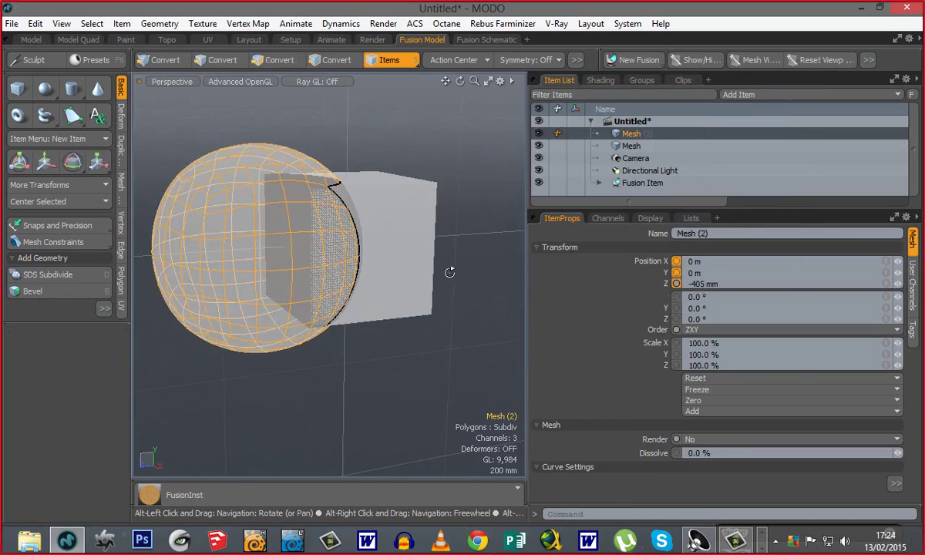
- Select the fusion item and resize the item list to show its strip settings and modeling utilities
{"action": "left_click_drag", "start_coordinate": [450, 270], "coordinate": [386, 314], "text": "alt"}
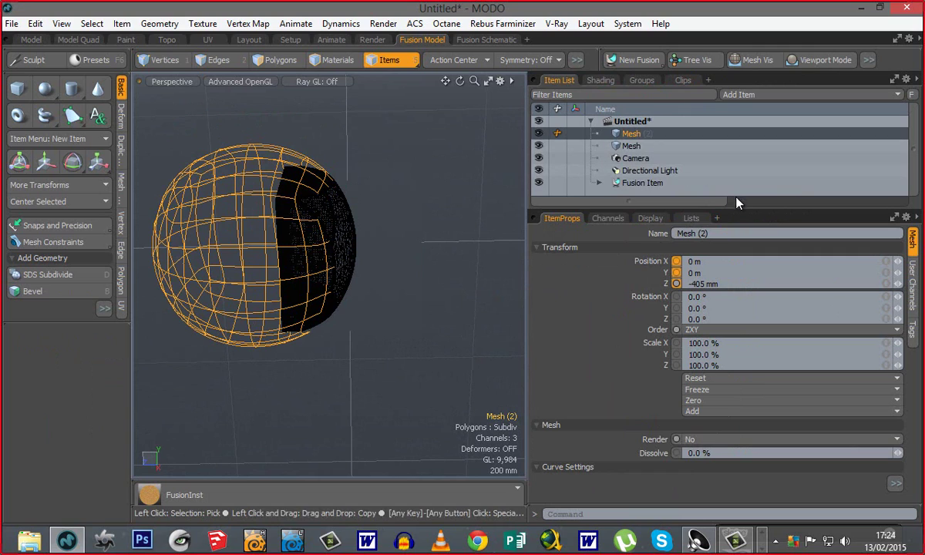
{"action": "left_click_drag", "start_coordinate": [690, 202], "coordinate": [690, 289]}
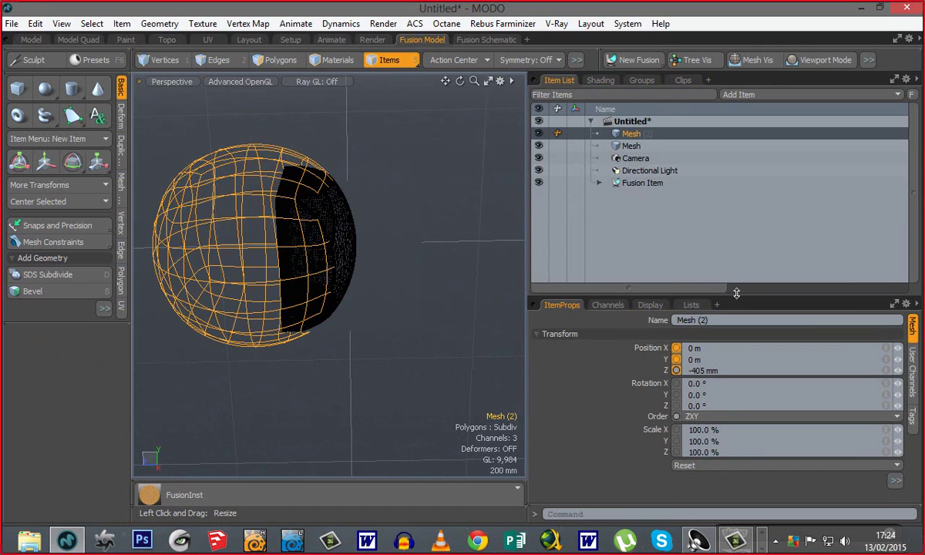
{"action": "left_click", "coordinate": [644, 184]}
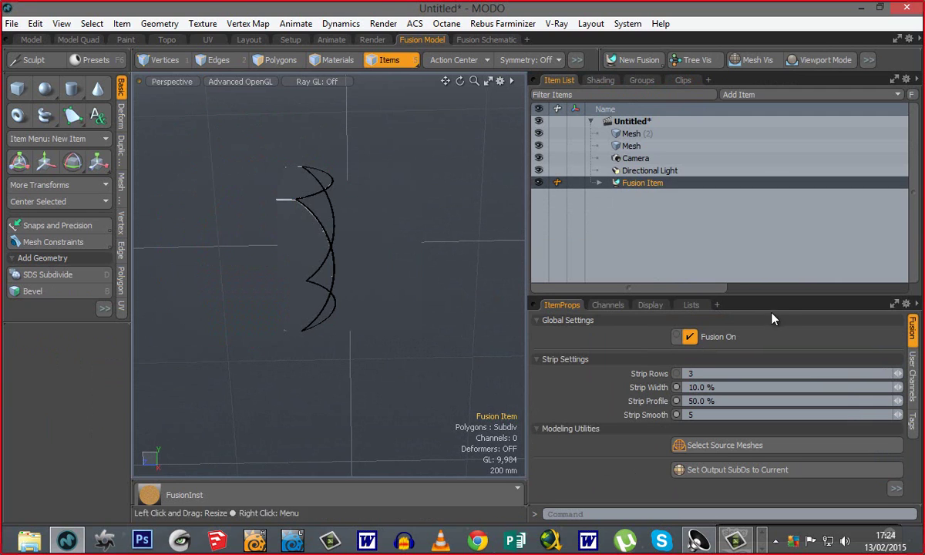
{"action": "left_click_drag", "start_coordinate": [768, 310], "coordinate": [769, 229]}
- Switch the viewport shading to Shaded and examine the sphere and cube intersection from several angles
{"action": "left_click_drag", "start_coordinate": [308, 255], "coordinate": [414, 289], "text": "alt"}
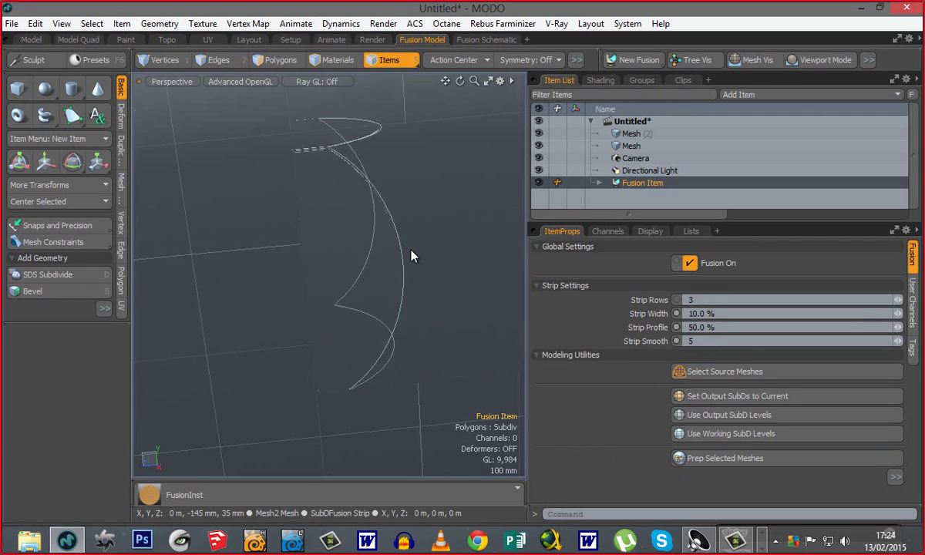
{"action": "left_click_drag", "start_coordinate": [362, 317], "coordinate": [377, 320], "text": "alt"}
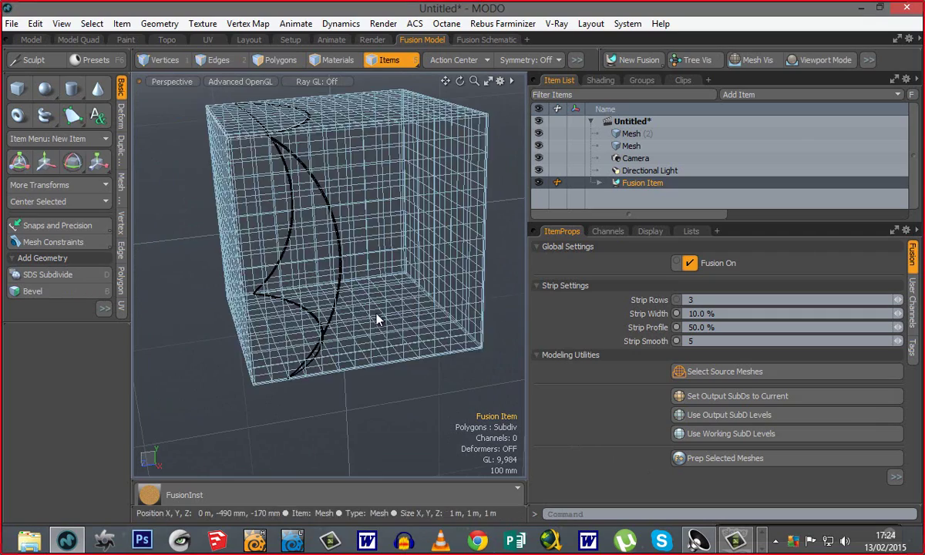
{"action": "key", "text": "shift+grave"}
{"action": "left_click_drag", "start_coordinate": [481, 322], "coordinate": [283, 289], "text": "alt"}
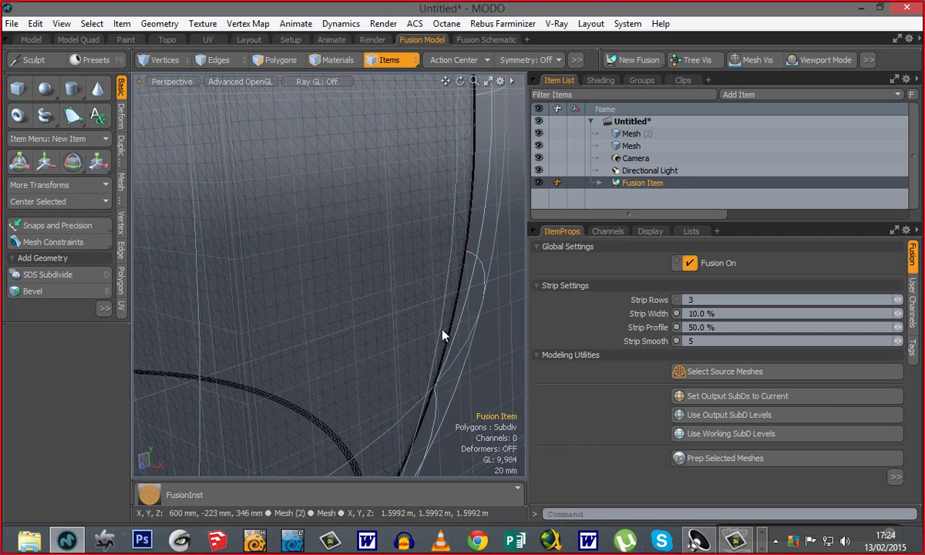
{"action": "left_click_drag", "start_coordinate": [441, 334], "coordinate": [472, 346], "text": "alt"}
{"action": "left_click_drag", "start_coordinate": [471, 444], "coordinate": [271, 351], "text": "alt"}
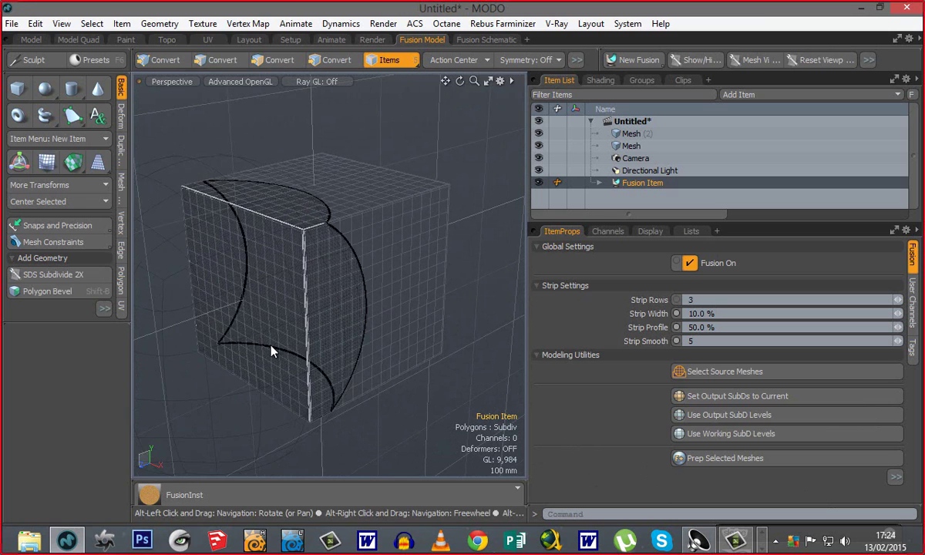
{"action": "left_click", "coordinate": [241, 80]}
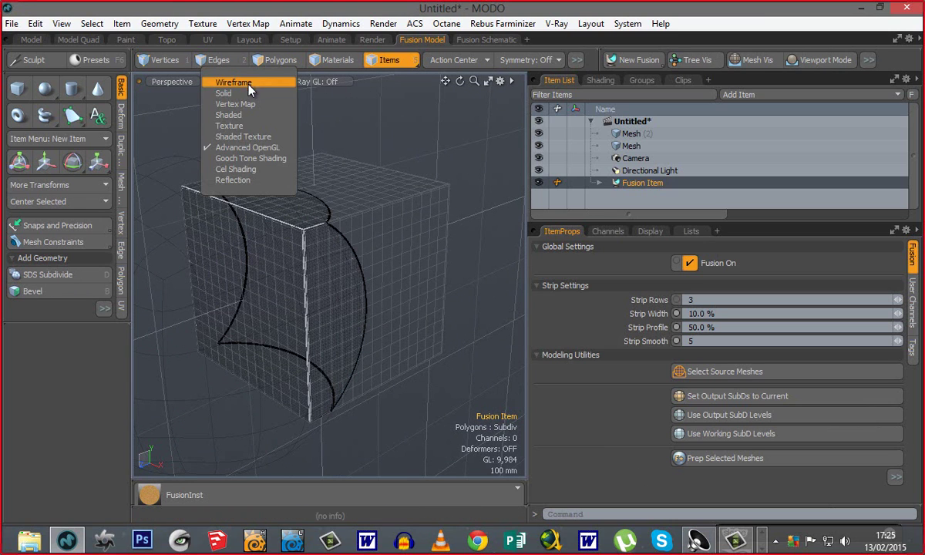
{"action": "left_click", "coordinate": [234, 115]}
{"action": "left_click_drag", "start_coordinate": [253, 299], "coordinate": [451, 301], "text": "alt"}
{"action": "left_click", "coordinate": [451, 300]}
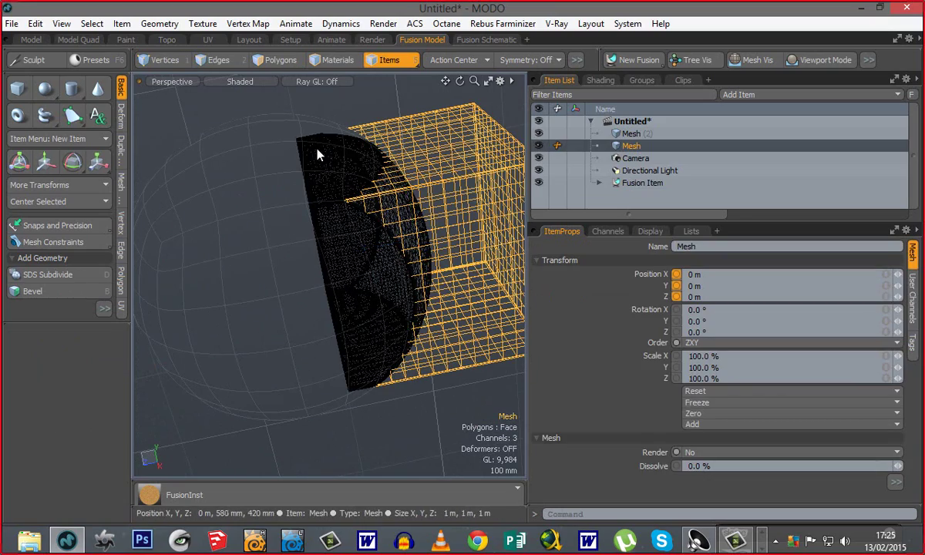
{"action": "left_click_drag", "start_coordinate": [360, 195], "coordinate": [362, 277], "text": "ctrl+alt"}
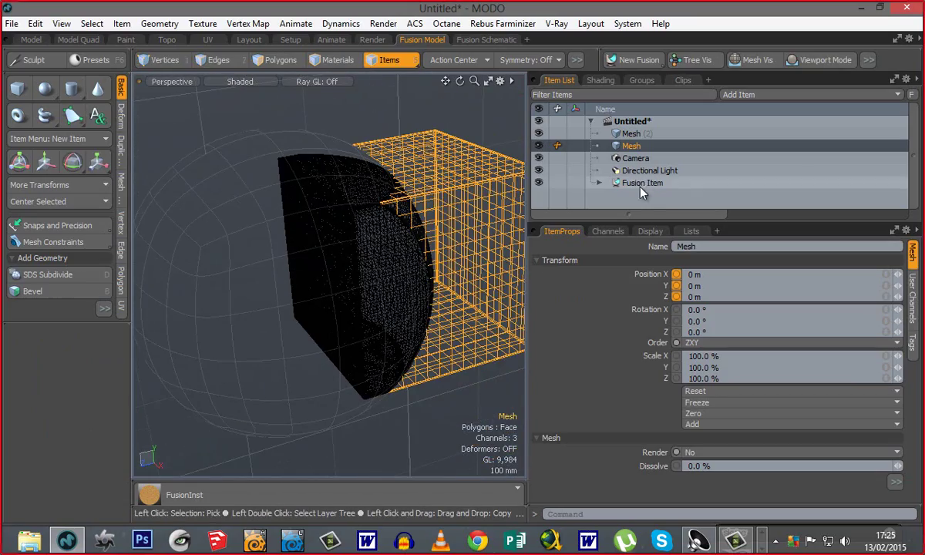
{"action": "mouse_move", "coordinate": [463, 277]}
{"action": "left_mouse_down", "text": "alt"}
{"action": "mouse_move", "coordinate": [406, 286]}
{"action": "mouse_move", "coordinate": [436, 295]}
{"action": "mouse_move", "coordinate": [456, 286]}
{"action": "left_mouse_up", "text": "alt"}
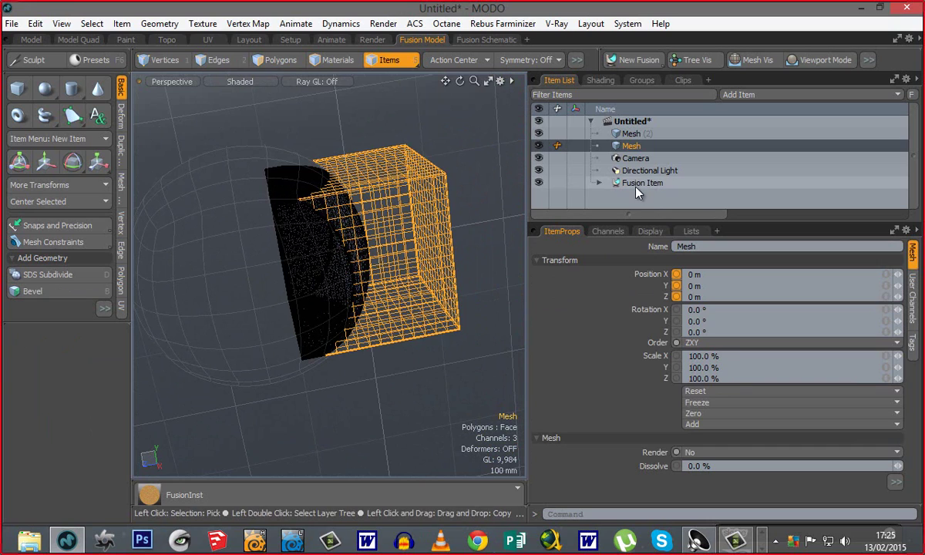
- Reselect the fusion item and set its fusion mesh mode to Airtight Final
{"action": "left_click", "coordinate": [596, 182]}
{"action": "left_click_drag", "start_coordinate": [443, 370], "coordinate": [565, 438], "text": "alt"}
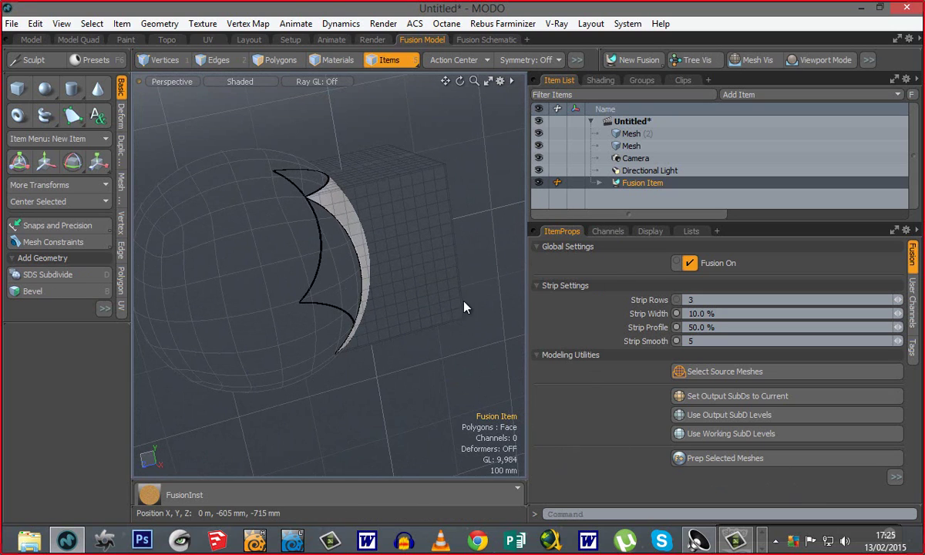
{"action": "left_click_drag", "start_coordinate": [448, 314], "coordinate": [343, 349], "text": "alt"}
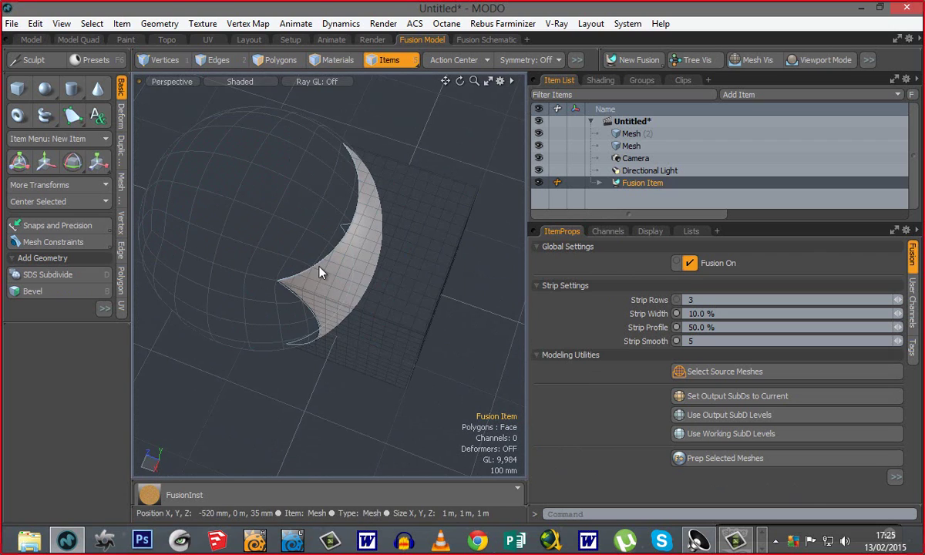
{"action": "left_click_drag", "start_coordinate": [331, 388], "coordinate": [374, 303], "text": "alt"}
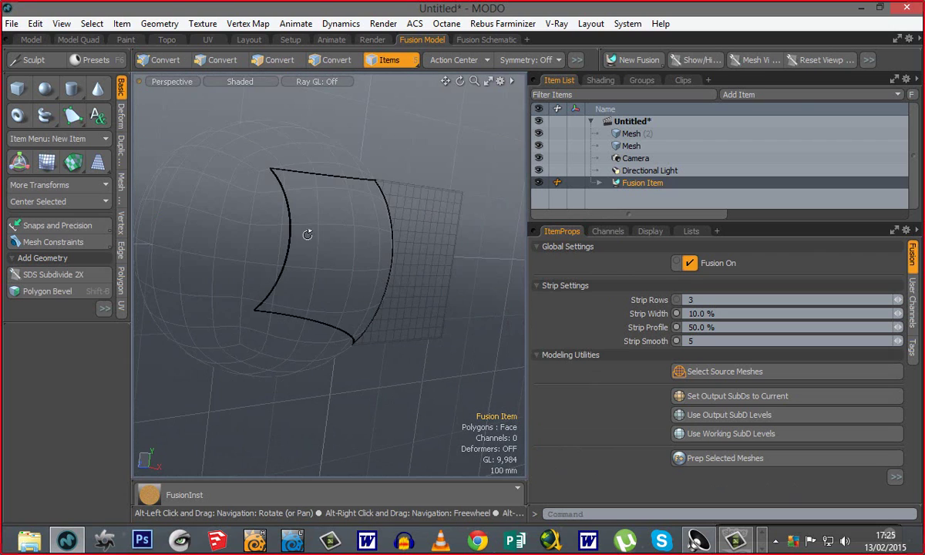
{"action": "left_click_drag", "start_coordinate": [308, 235], "coordinate": [291, 274], "text": "alt"}
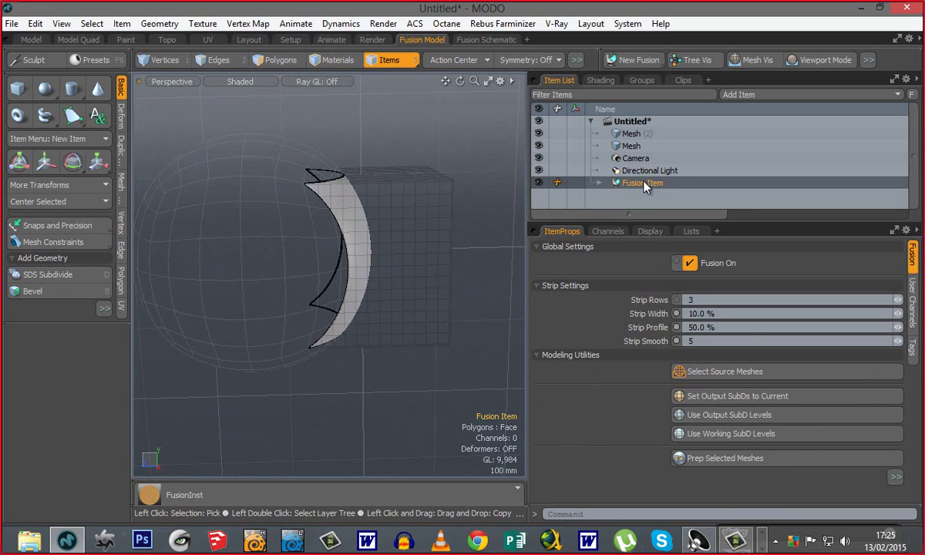
{"action": "left_click", "coordinate": [895, 477]}
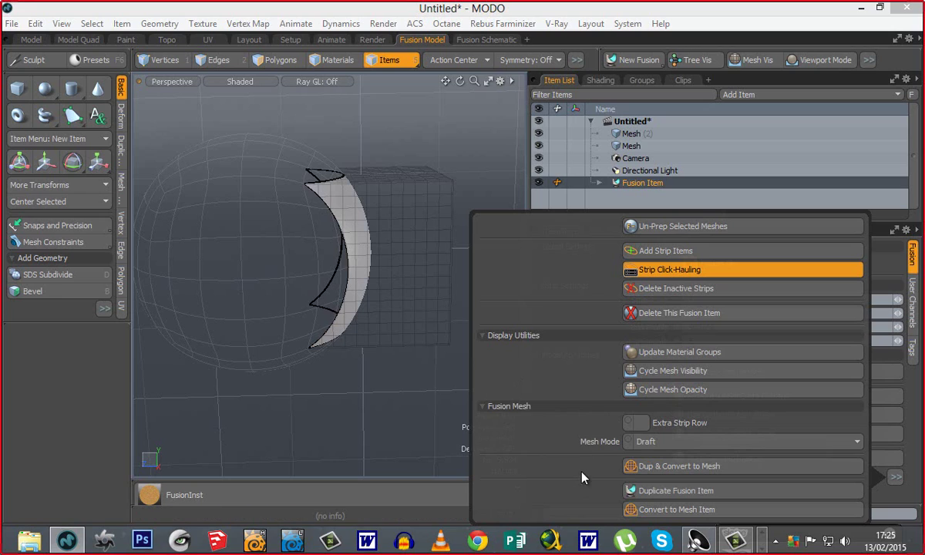
{"action": "left_click", "coordinate": [659, 444]}
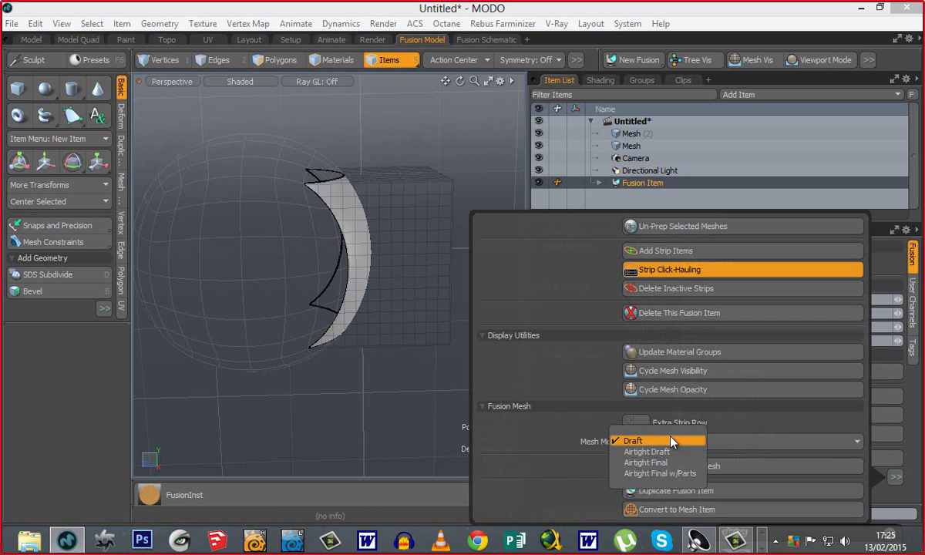
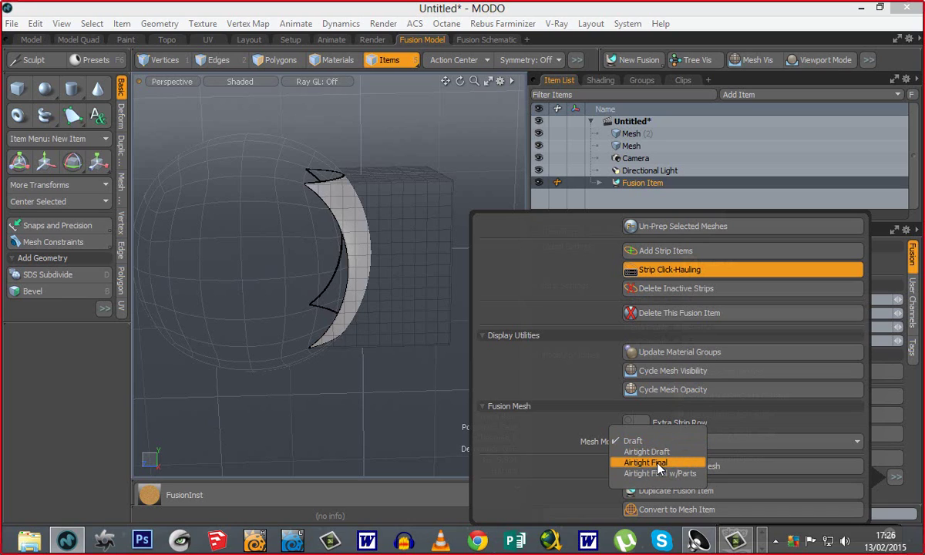
{"action": "left_click", "coordinate": [669, 464]}
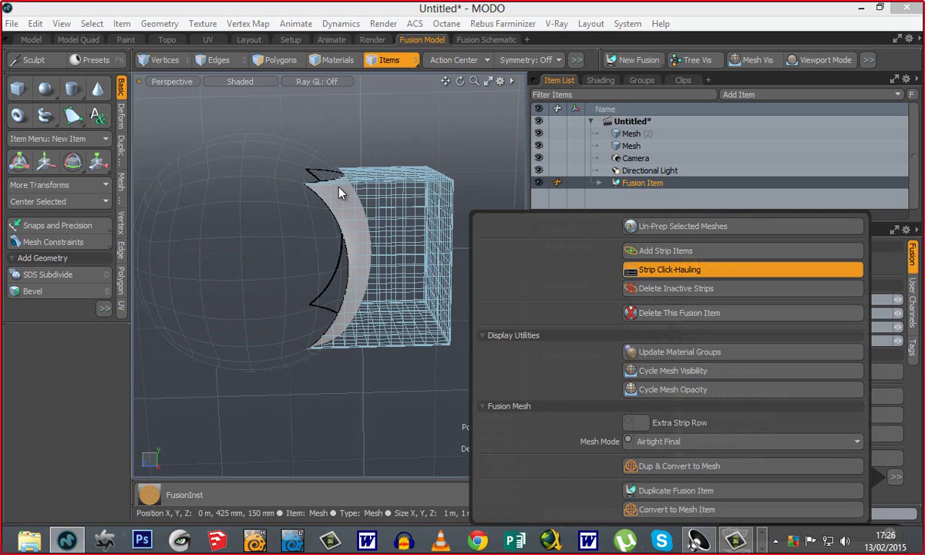
- Convert the fusion item to a mesh item named RESULTADO FINAL and hide both source meshes
{"action": "left_click", "coordinate": [679, 512]}
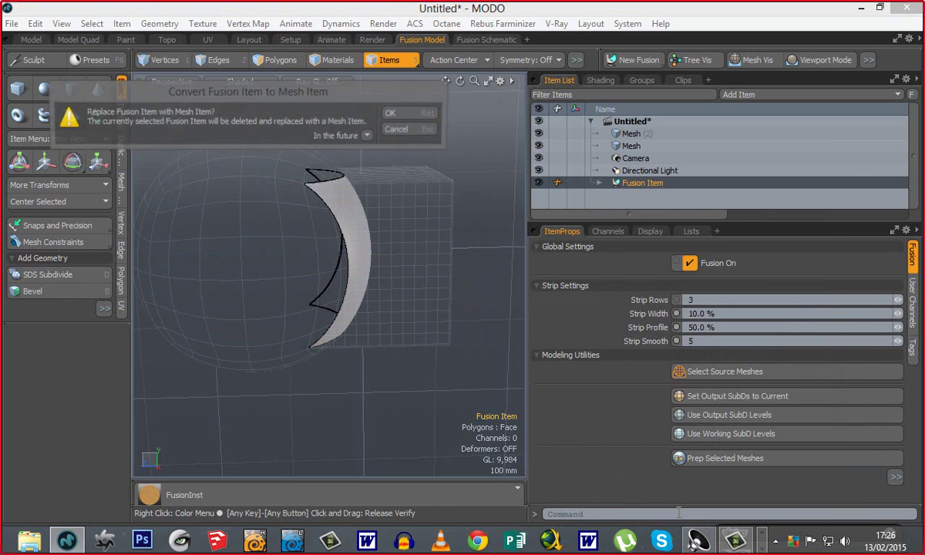
{"action": "left_click", "coordinate": [398, 115]}
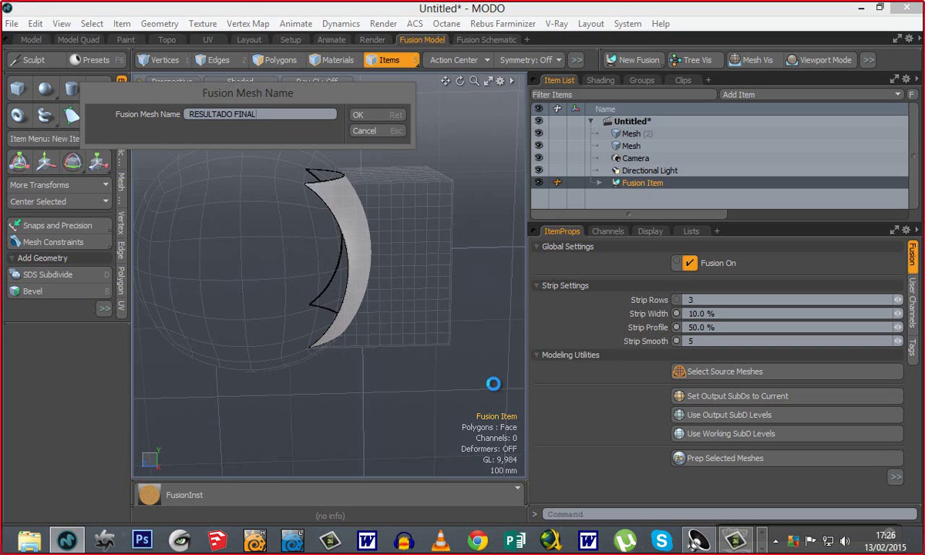
{"action": "left_click", "coordinate": [389, 115]}
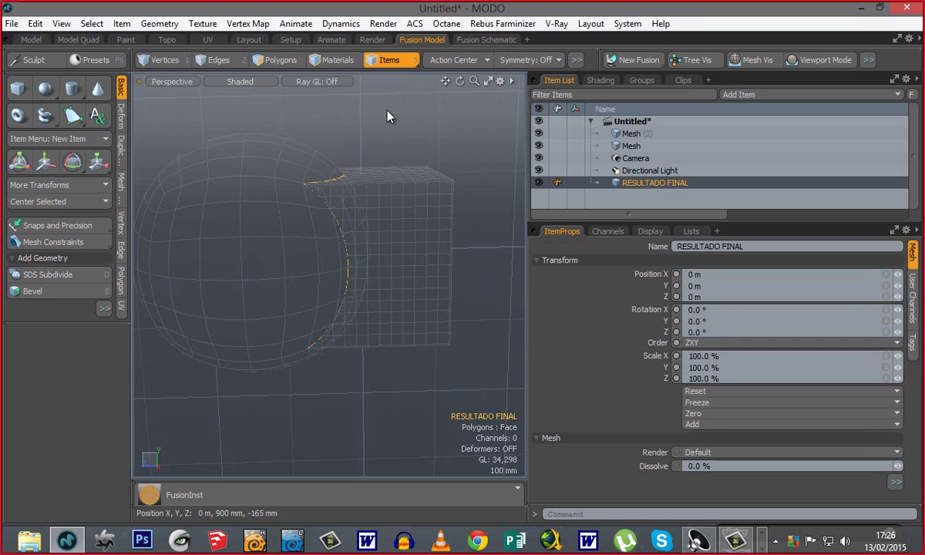
{"action": "left_click", "coordinate": [538, 133]}
{"action": "left_click", "coordinate": [538, 146]}
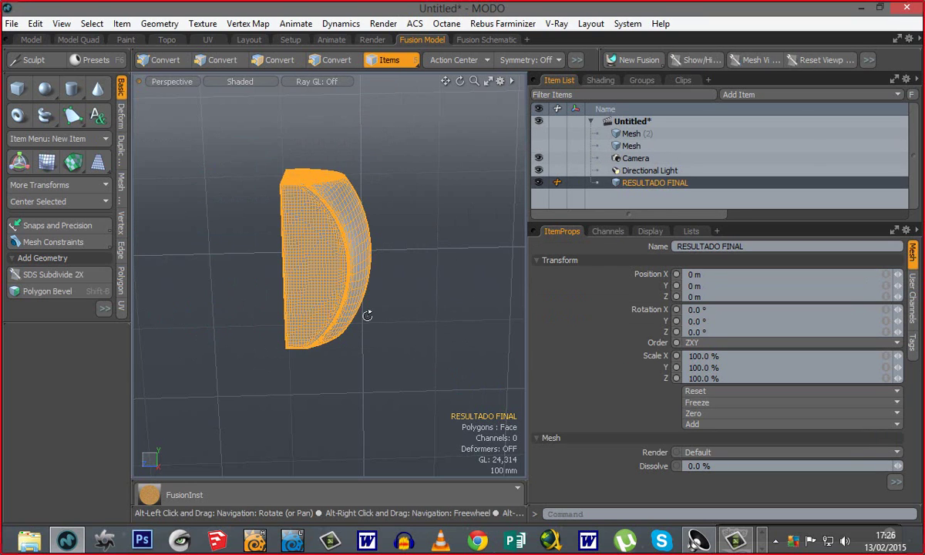
- Switch to polygon selection mode and examine the edges and corner of the converted mesh up close
{"action": "left_click_drag", "start_coordinate": [365, 316], "coordinate": [250, 220], "text": "alt"}
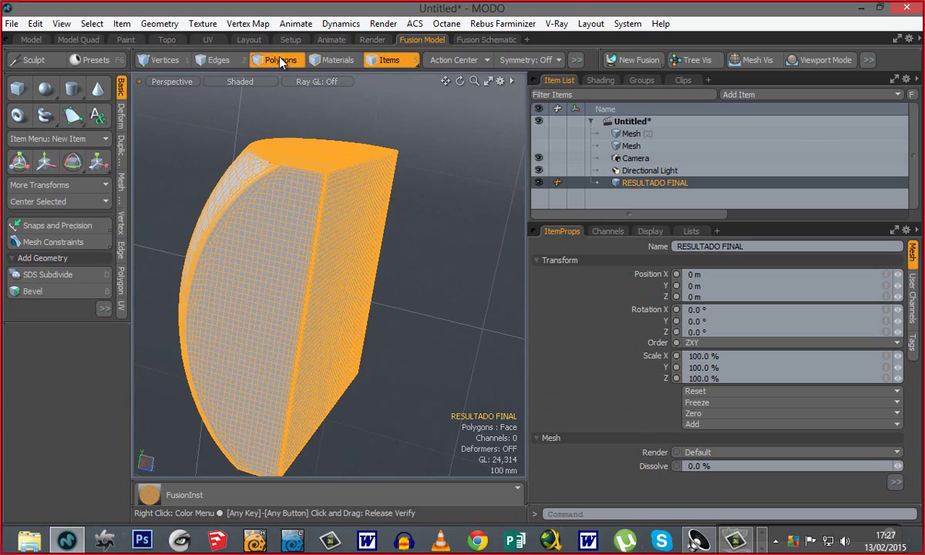
{"action": "left_click", "coordinate": [280, 62]}
{"action": "left_click_drag", "start_coordinate": [239, 330], "coordinate": [386, 209], "text": "alt"}
{"action": "left_click_drag", "start_coordinate": [419, 267], "coordinate": [314, 361], "text": "alt"}
{"action": "left_click_drag", "start_coordinate": [306, 237], "coordinate": [478, 346], "text": "ctrl+alt"}
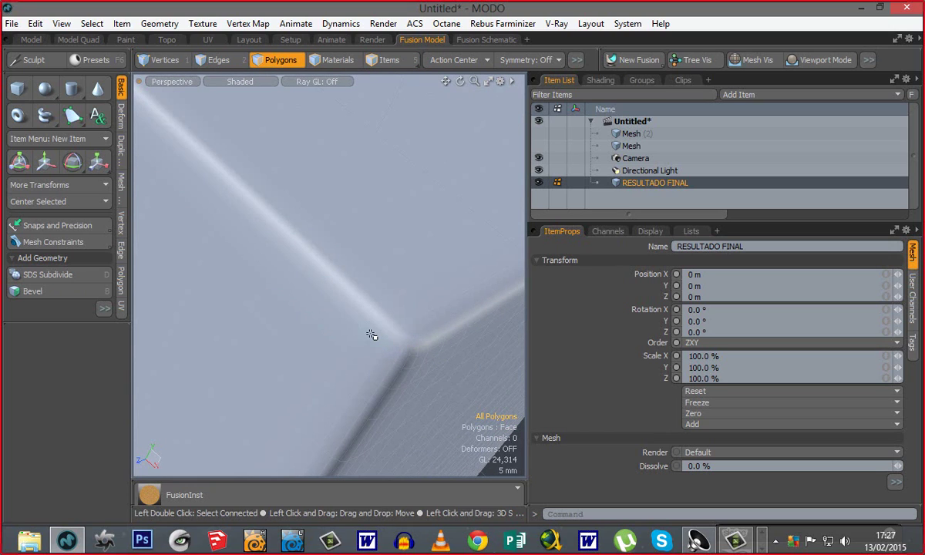
{"action": "scroll", "coordinate": [370, 335], "scroll_direction": "down", "scroll_amount": 4}
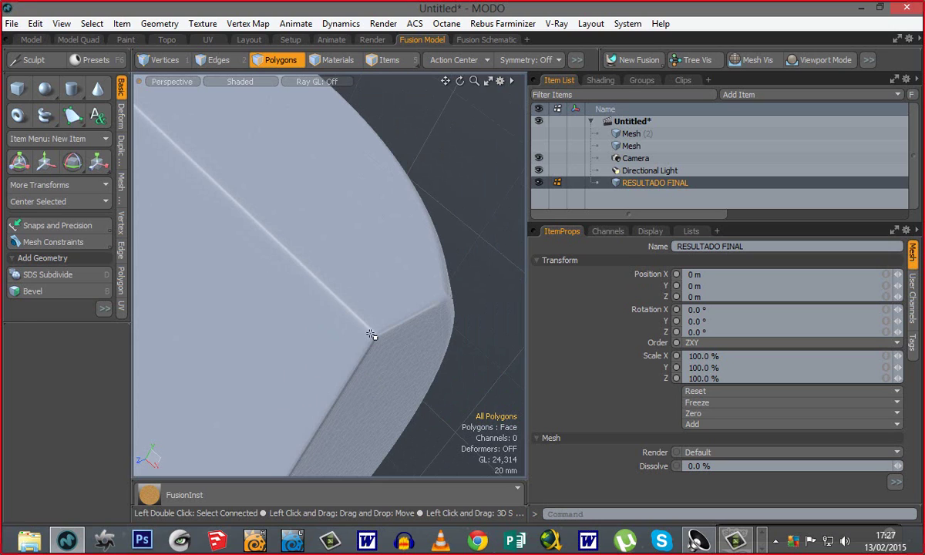
- Set the viewport shading to Reflection, turn off the wireframe overlay, and inspect the surface from several angles
{"action": "left_click", "coordinate": [228, 81]}
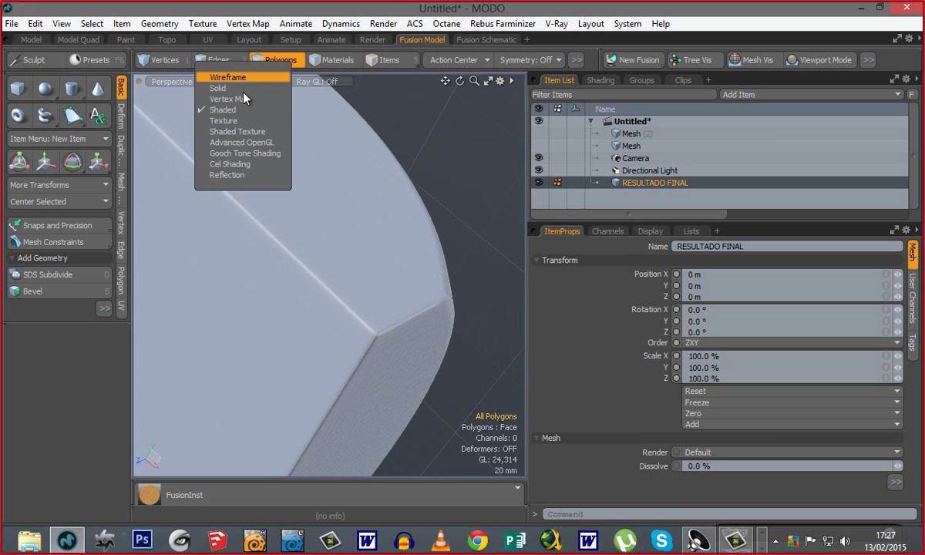
{"action": "left_click", "coordinate": [242, 174]}
{"action": "key", "text": "ctrl+grave"}
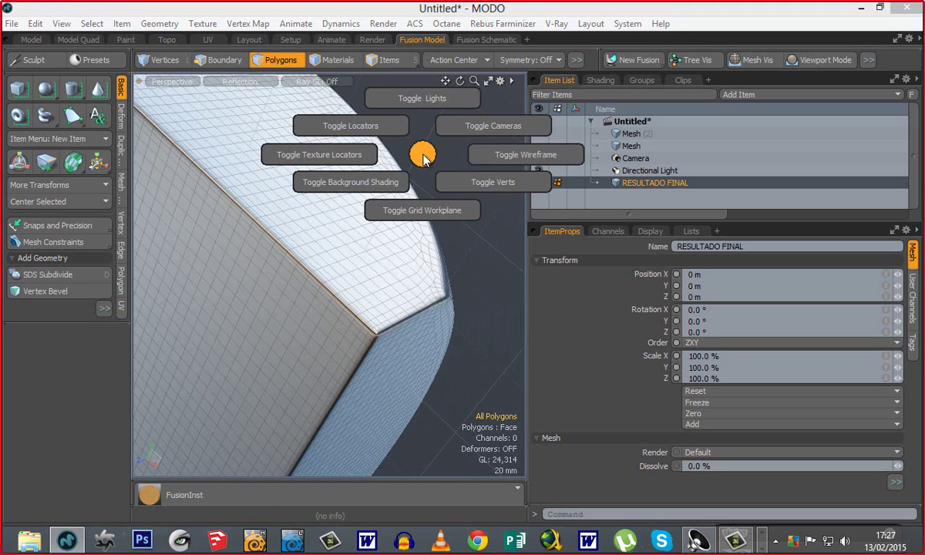
{"action": "left_click", "coordinate": [529, 155]}
{"action": "scroll", "coordinate": [428, 349], "scroll_direction": "down", "scroll_amount": 5}
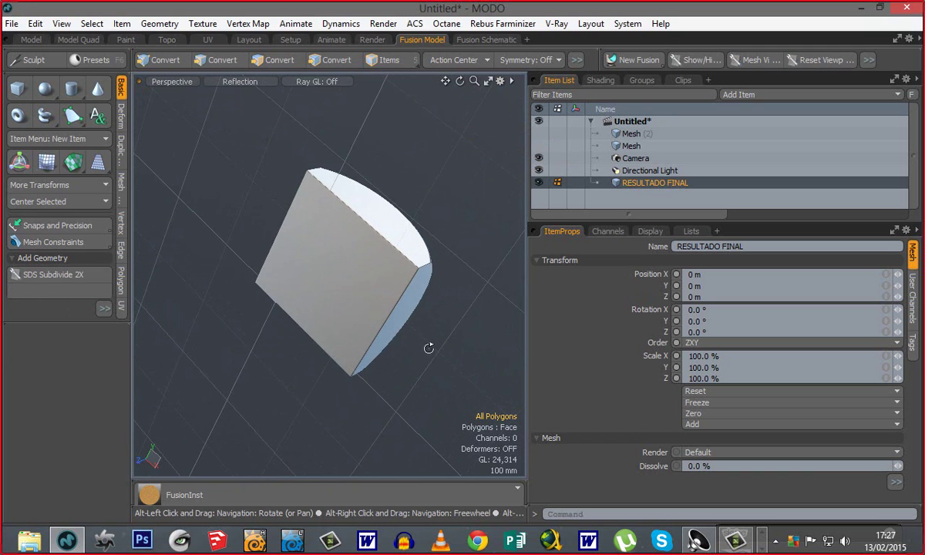
{"action": "left_click_drag", "start_coordinate": [428, 348], "coordinate": [393, 330], "text": "alt"}
{"action": "left_click_drag", "start_coordinate": [302, 293], "coordinate": [360, 286], "text": "alt"}
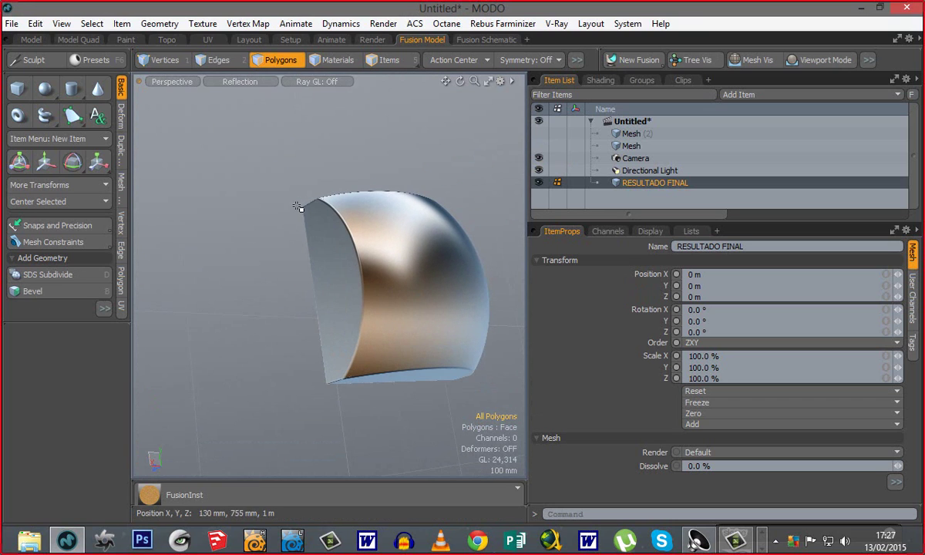
{"action": "left_click_drag", "start_coordinate": [423, 299], "coordinate": [356, 219], "text": "alt"}
{"action": "left_click_drag", "start_coordinate": [387, 323], "coordinate": [264, 363], "text": "alt"}
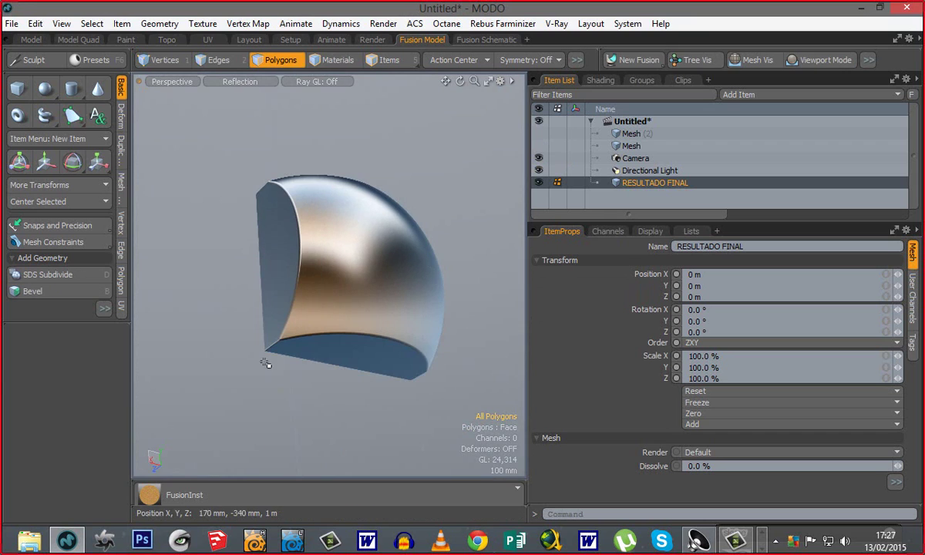
- Check the file formats available for saving the scene and leave without saving
{"action": "left_click", "coordinate": [10, 23]}
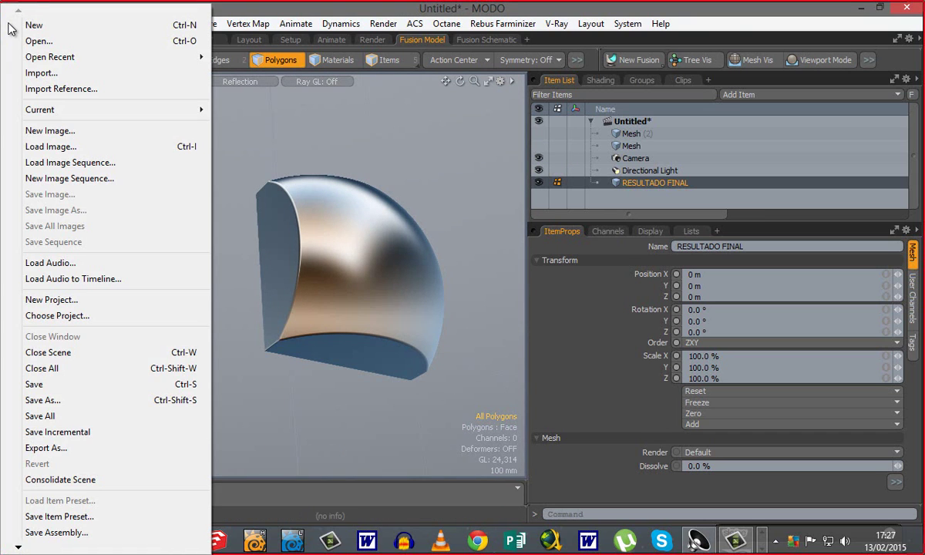
{"action": "left_click", "coordinate": [63, 376]}
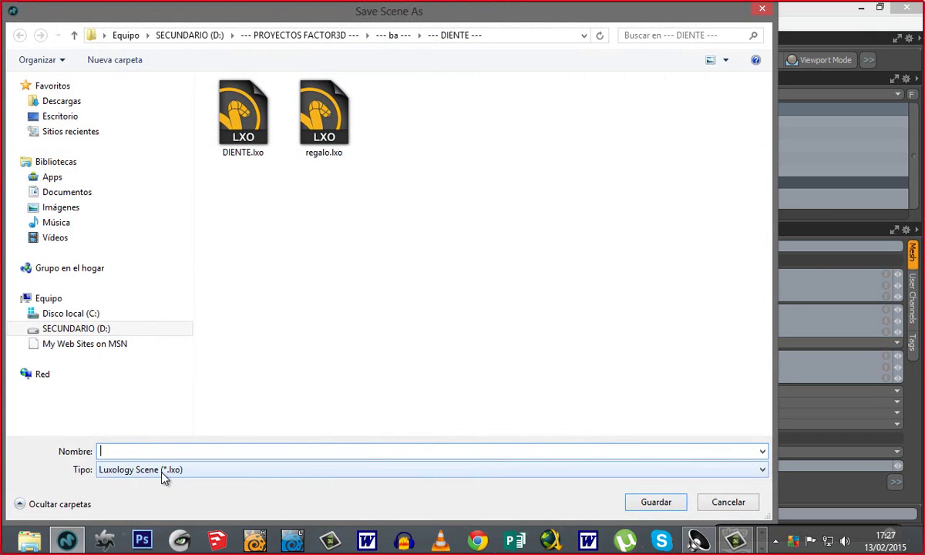
{"action": "left_click", "coordinate": [164, 473]}
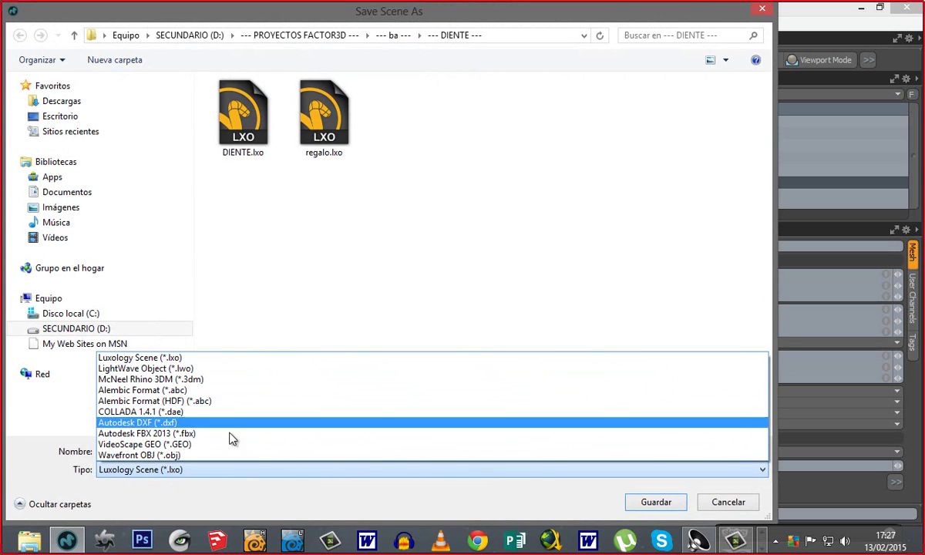
{"action": "left_click", "coordinate": [359, 288]}
{"action": "left_click", "coordinate": [717, 502]}
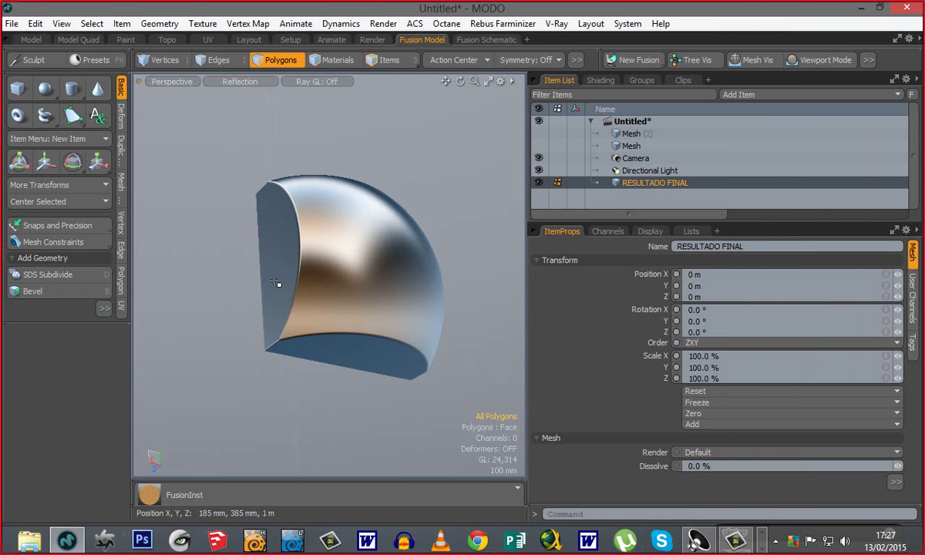
- Select all connected polygons of the result mesh, clear the selection, and display the mesh statistics in an enlarged area
{"action": "double_click", "coordinate": [320, 309]}
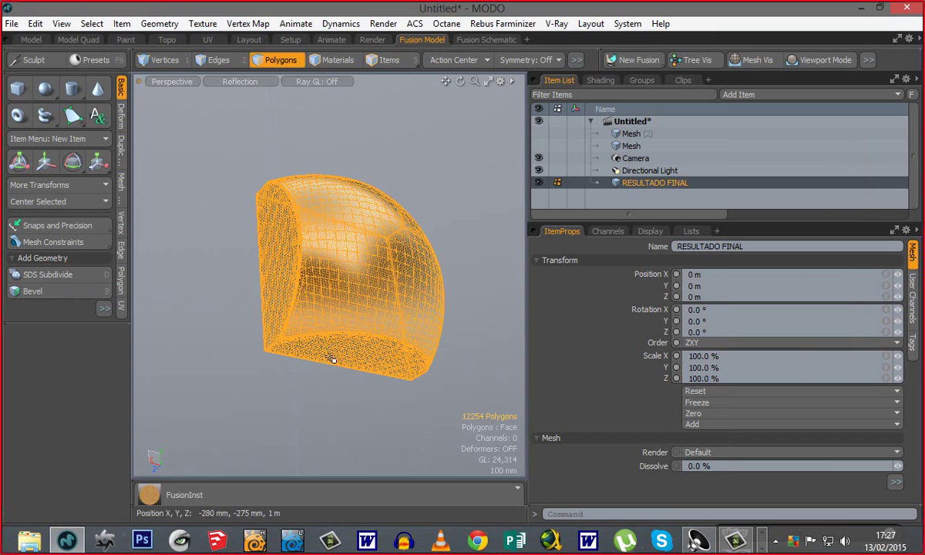
{"action": "left_click", "coordinate": [386, 415]}
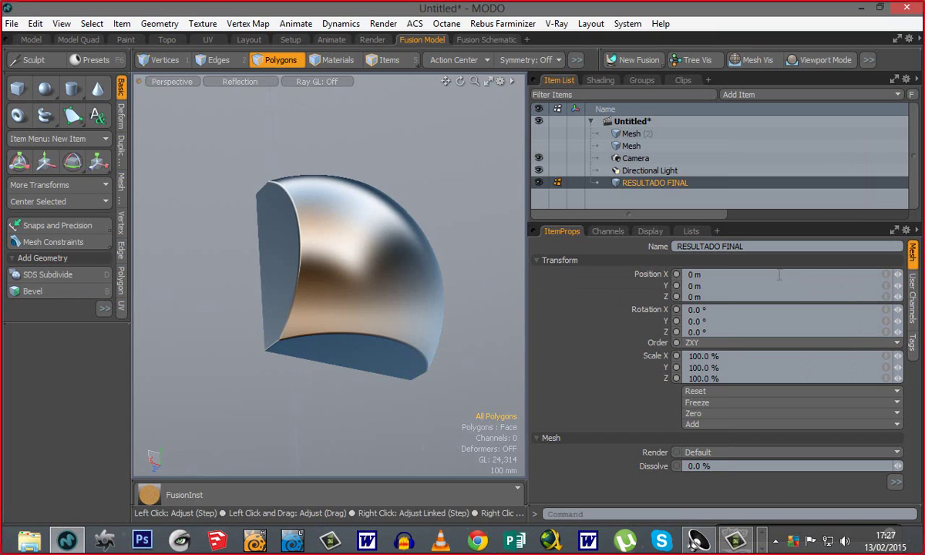
{"action": "left_click", "coordinate": [690, 232]}
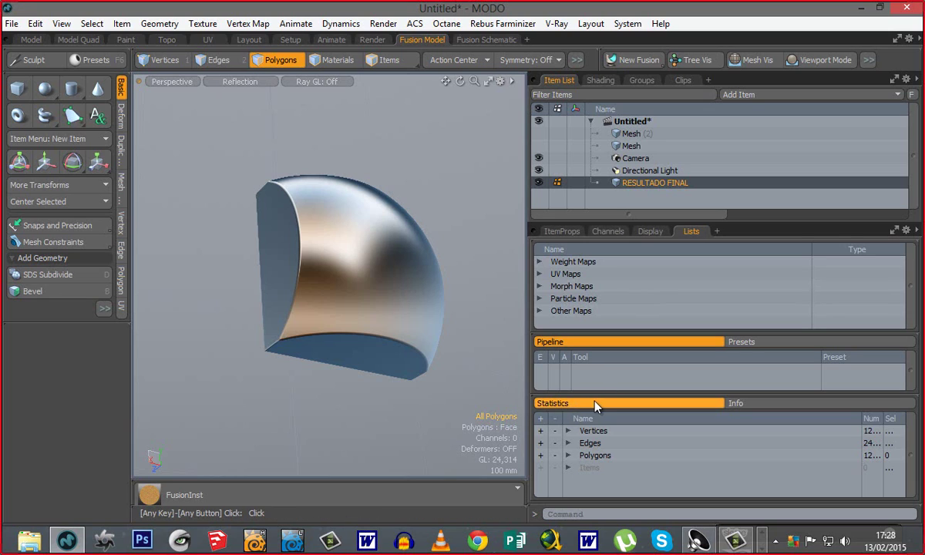
{"action": "left_click_drag", "start_coordinate": [762, 396], "coordinate": [763, 305]}
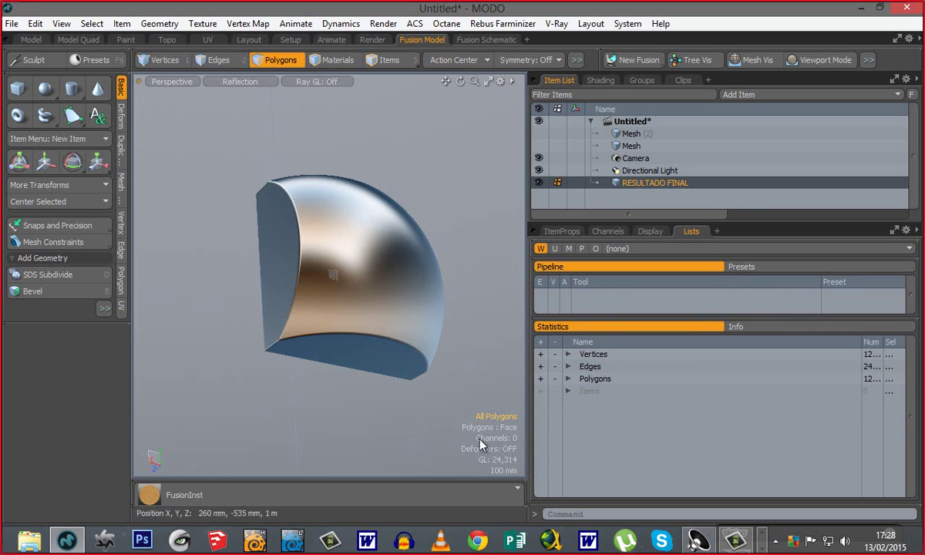
- Expand the polygon statistics by vertex count and widen the Num column to read the full counts
{"action": "left_click", "coordinate": [569, 379]}
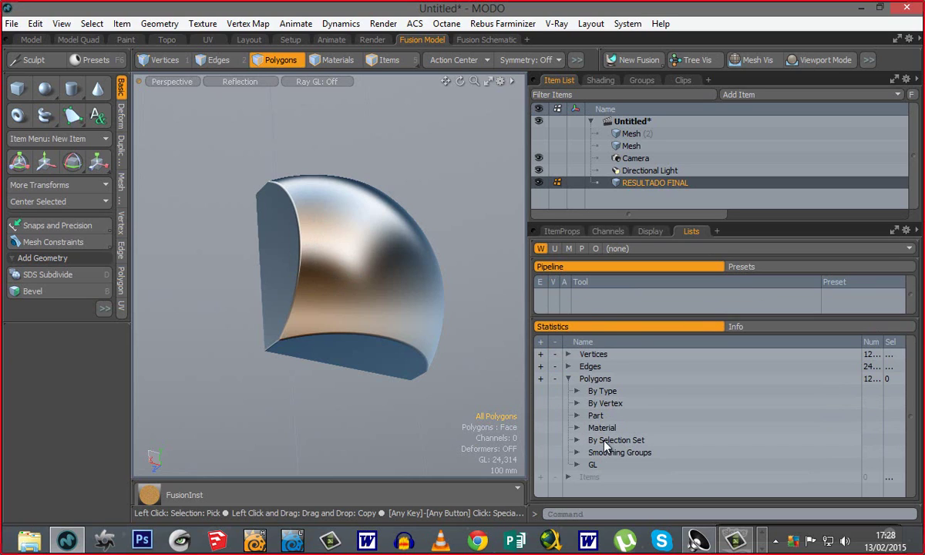
{"action": "left_click", "coordinate": [576, 403]}
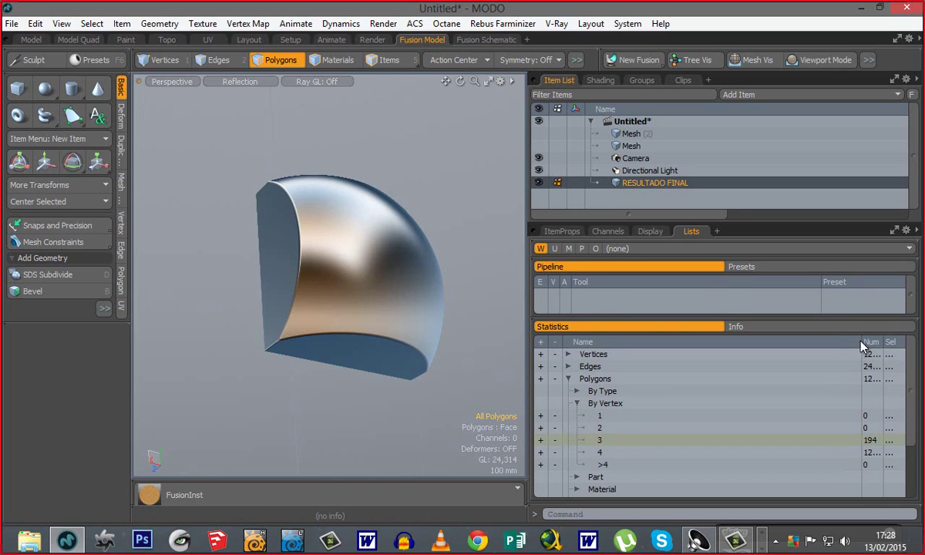
{"action": "left_click_drag", "start_coordinate": [861, 341], "coordinate": [798, 342]}
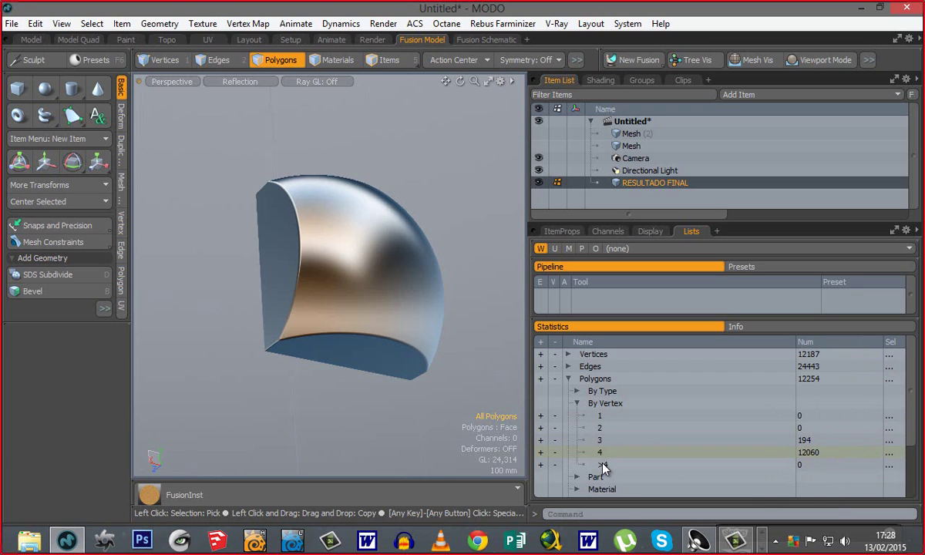
- Examine the rounded edges and flat faces of the RESULTADO FINAL mesh from several sides in a widened viewport
{"action": "left_click_drag", "start_coordinate": [341, 269], "coordinate": [337, 350], "text": "alt"}
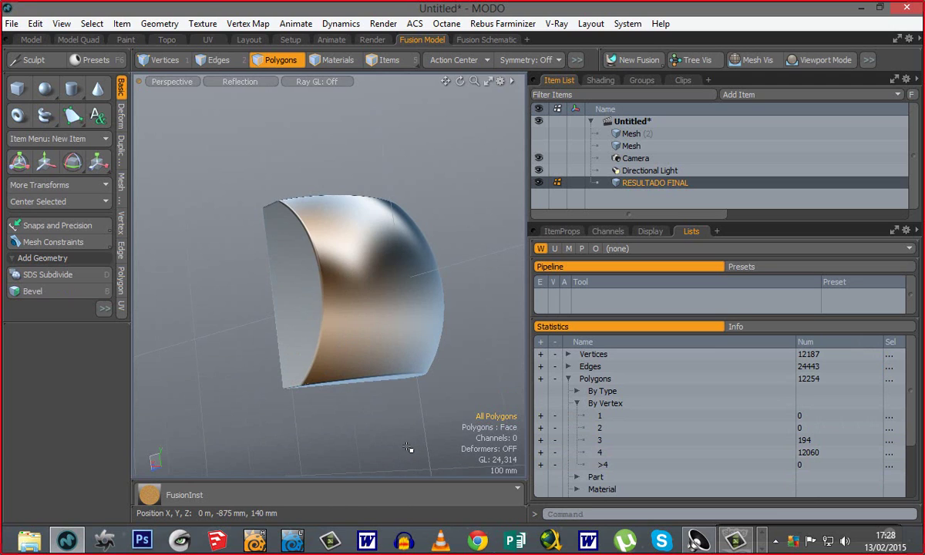
{"action": "left_click_drag", "start_coordinate": [336, 377], "coordinate": [396, 295], "text": "alt"}
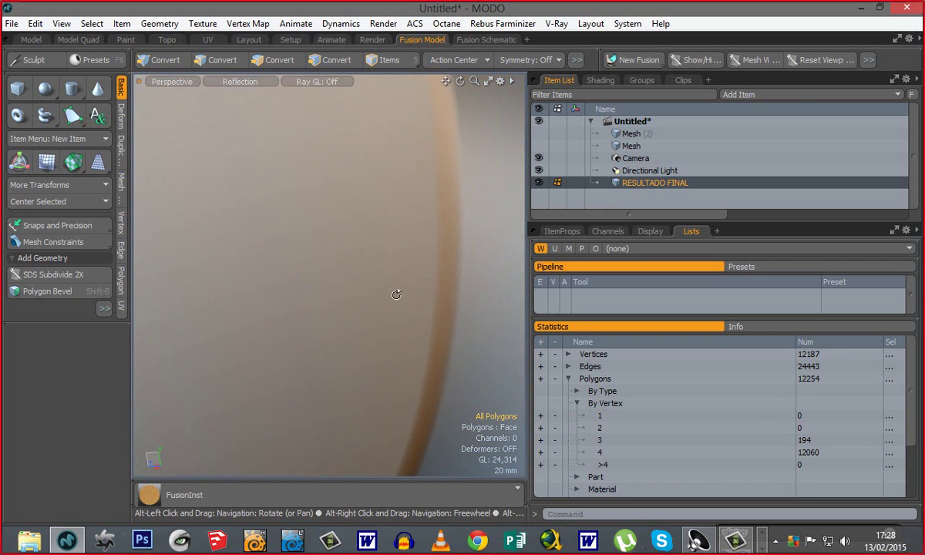
{"action": "left_click_drag", "start_coordinate": [423, 239], "coordinate": [145, 303], "text": "alt"}
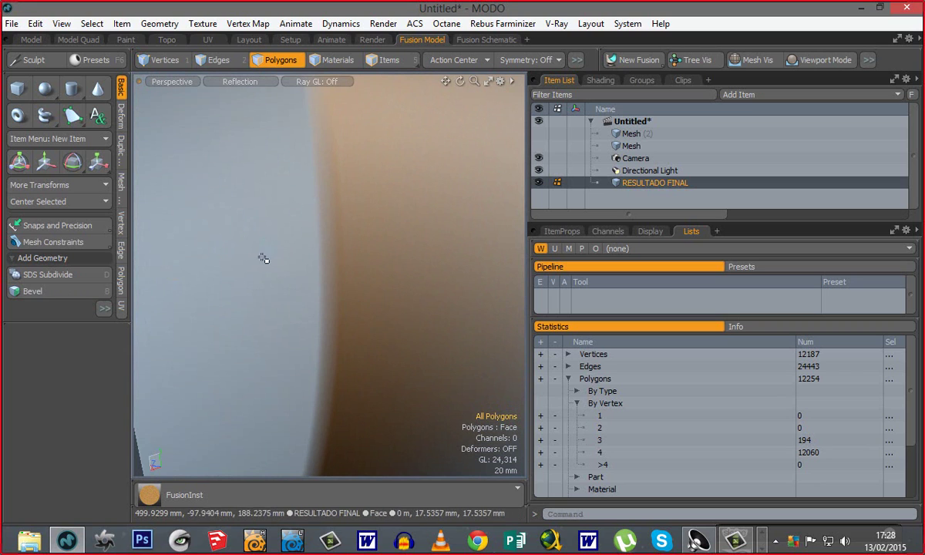
{"action": "left_click_drag", "start_coordinate": [355, 309], "coordinate": [426, 442], "text": "ctrl+alt"}
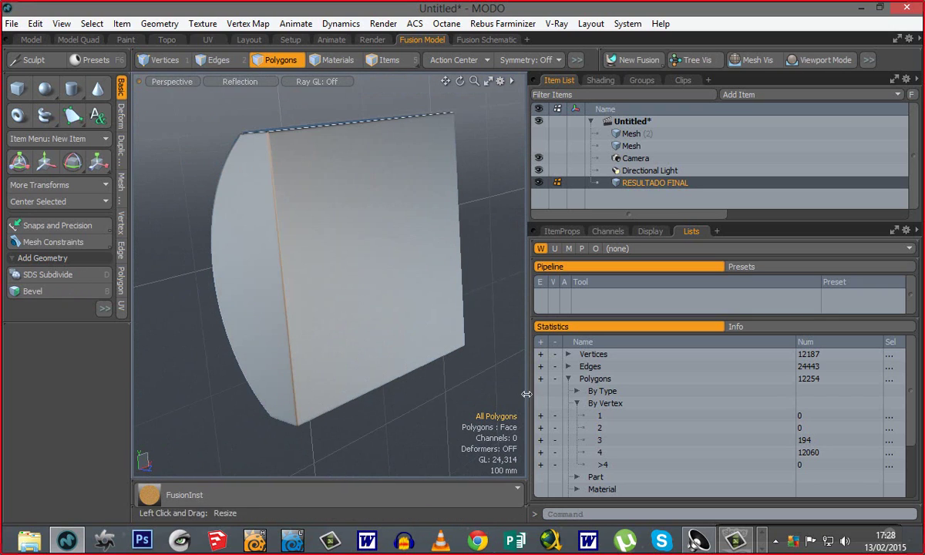
{"action": "left_click_drag", "start_coordinate": [556, 393], "coordinate": [692, 392]}
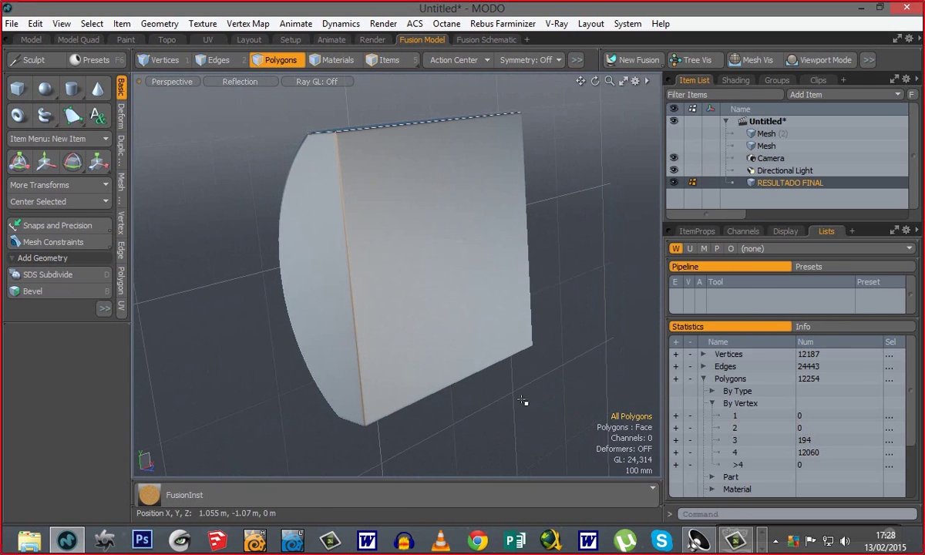
{"action": "left_click_drag", "start_coordinate": [348, 327], "coordinate": [357, 361], "text": "alt"}
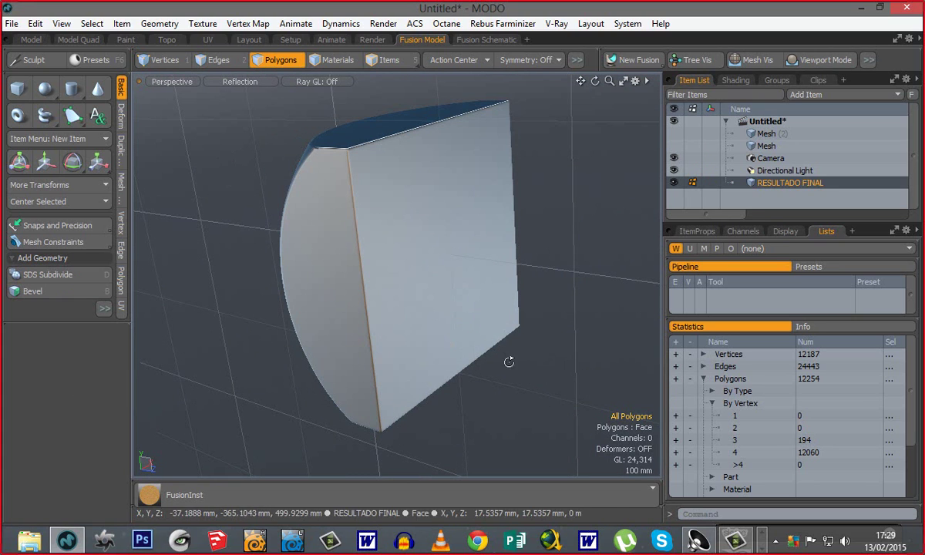
{"action": "left_click_drag", "start_coordinate": [505, 361], "coordinate": [364, 320], "text": "alt"}
{"action": "left_click", "coordinate": [364, 321]}
{"action": "left_click_drag", "start_coordinate": [481, 349], "coordinate": [521, 423], "text": "alt"}
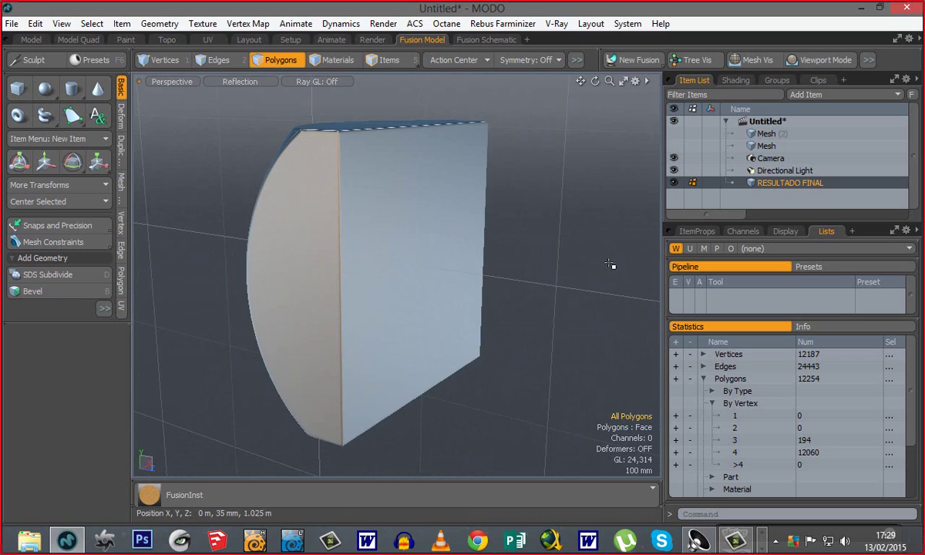
- Switch to the Schematic Fusion layout and view the mesh beside the empty schematic workspace
{"action": "left_click", "coordinate": [592, 25]}
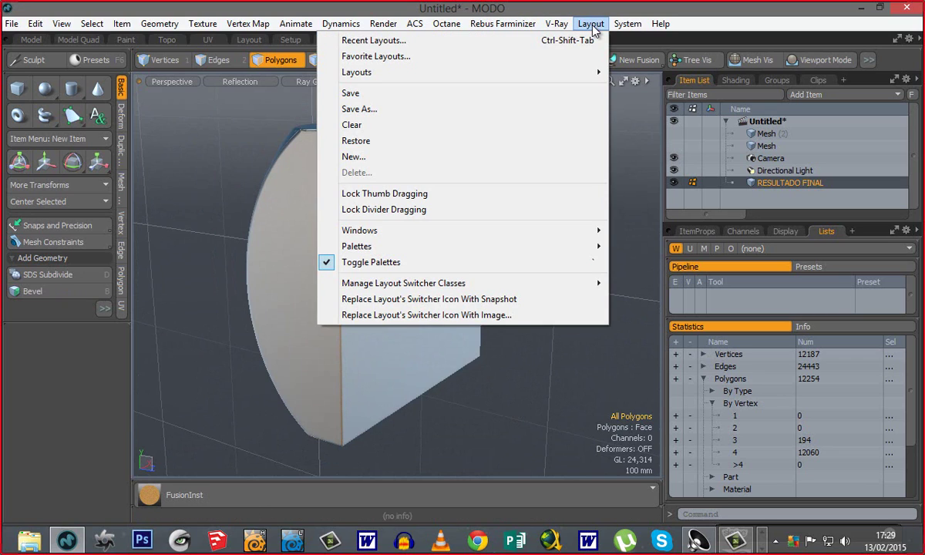
{"action": "mouse_move", "coordinate": [355, 73]}
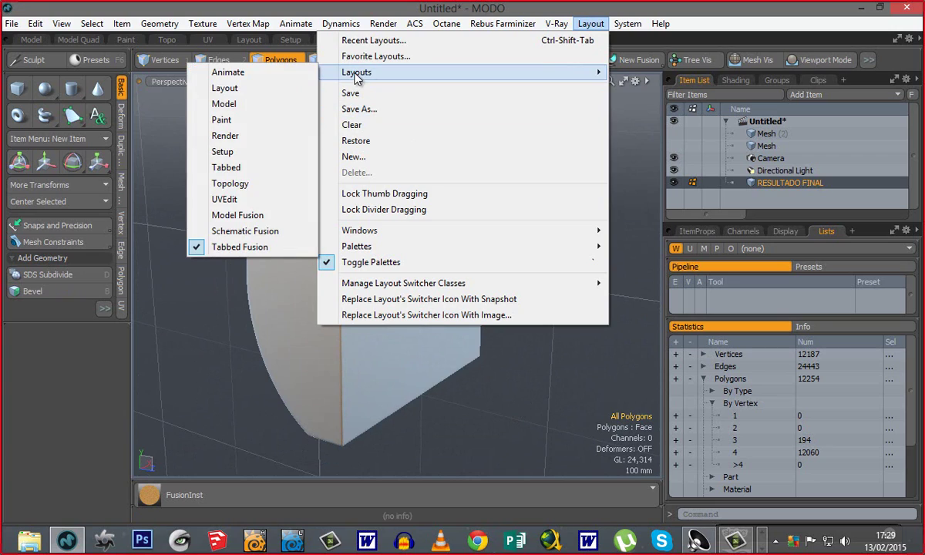
{"action": "left_click", "coordinate": [225, 235]}
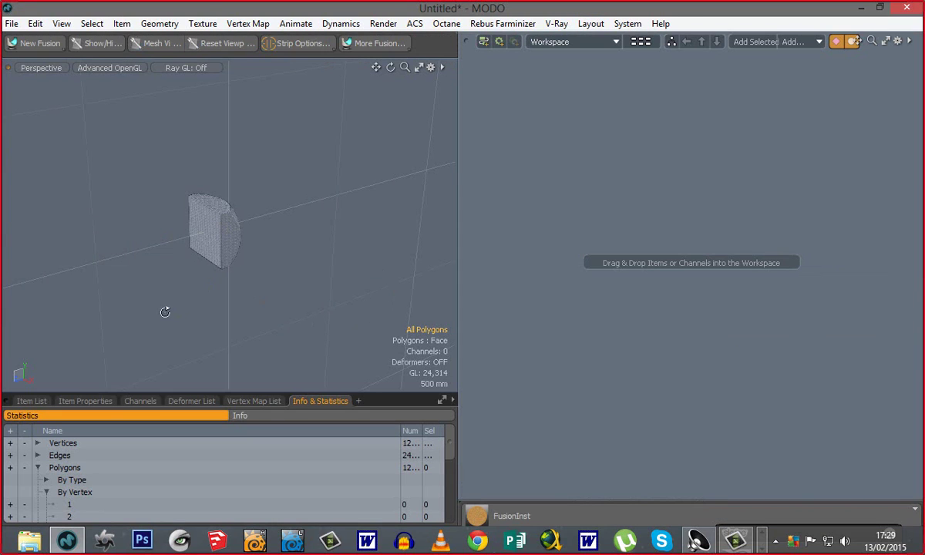
{"action": "left_click_drag", "start_coordinate": [163, 310], "coordinate": [199, 257], "text": "ctrl+alt"}
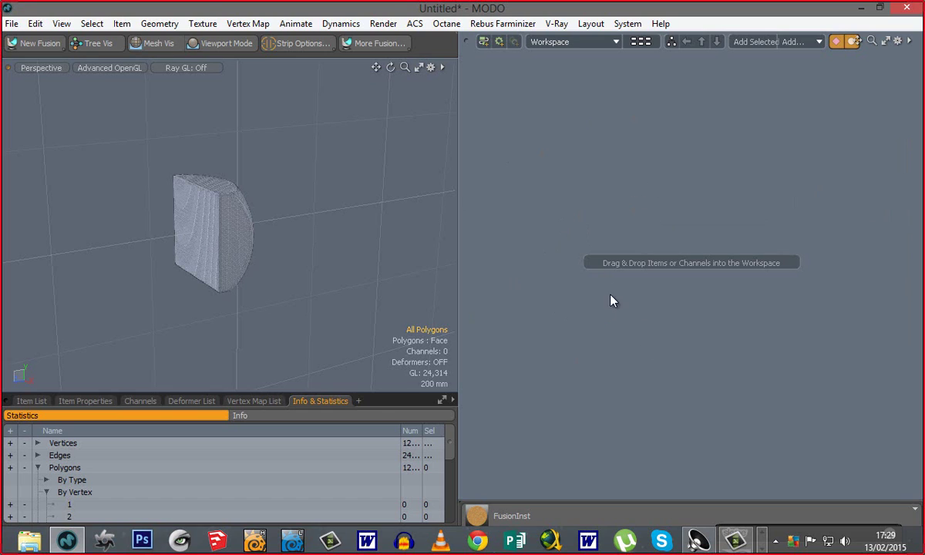
- Switch to the Model Fusion layout, inspect the mesh's wireframe from several sides and slightly heighten the toolbar strip above the viewport
{"action": "left_click", "coordinate": [590, 24]}
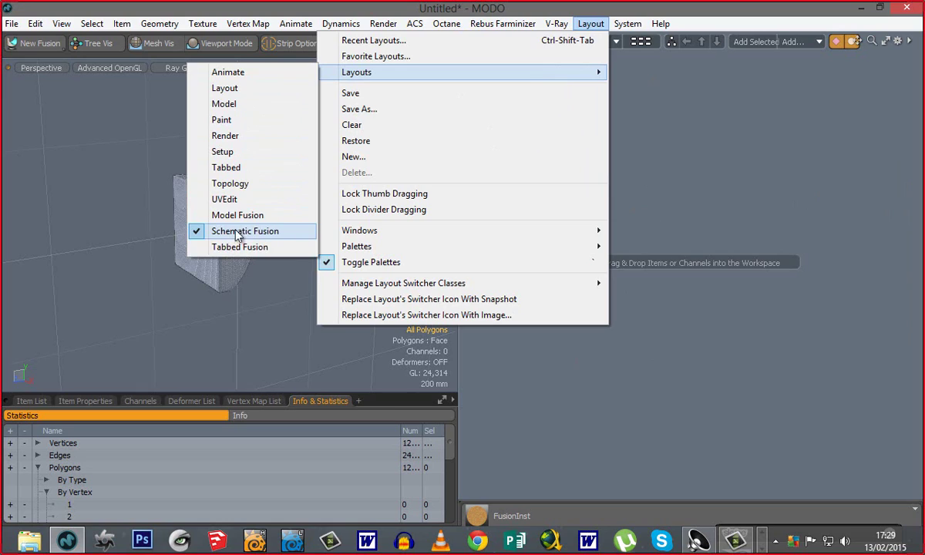
{"action": "left_click", "coordinate": [231, 216]}
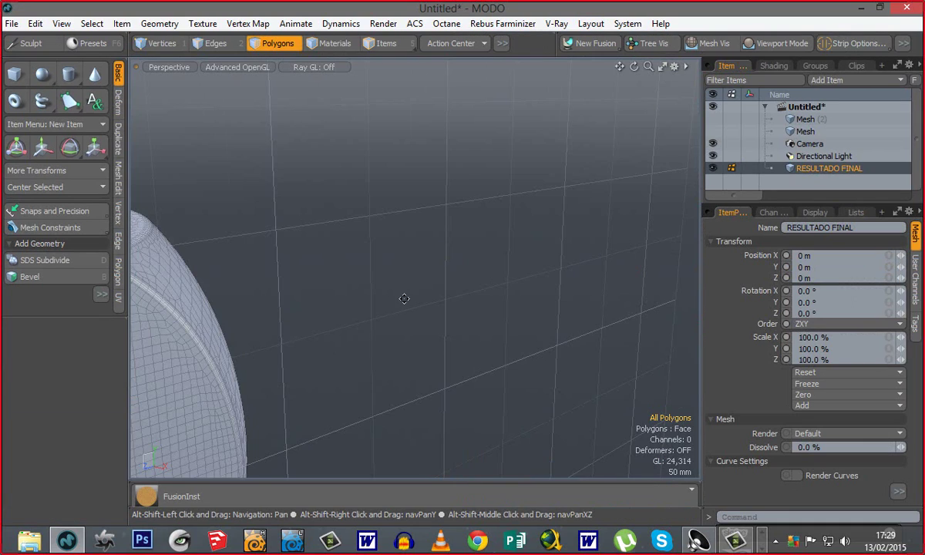
{"action": "left_click_drag", "start_coordinate": [404, 298], "coordinate": [431, 310], "text": "alt+shift"}
{"action": "left_click_drag", "start_coordinate": [565, 289], "coordinate": [422, 326], "text": "alt"}
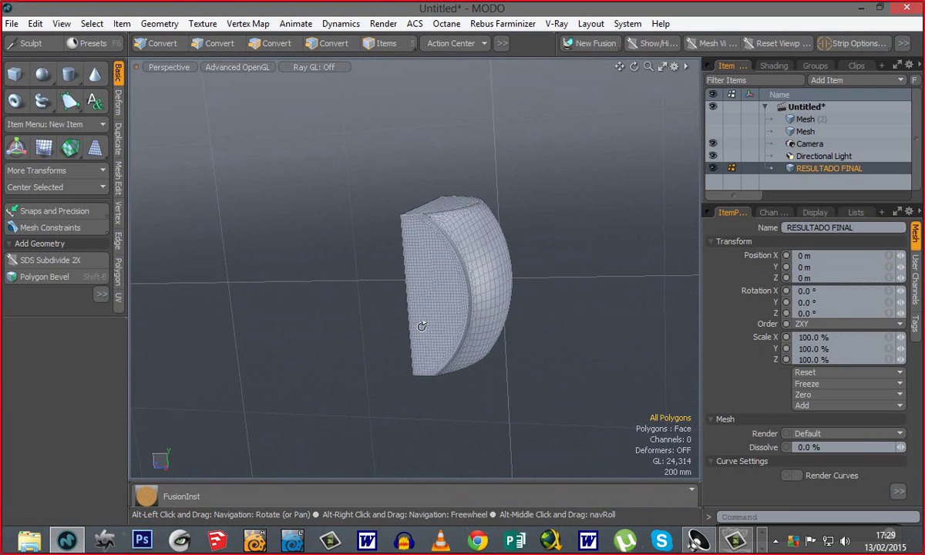
{"action": "left_click_drag", "start_coordinate": [536, 318], "coordinate": [496, 320], "text": "alt"}
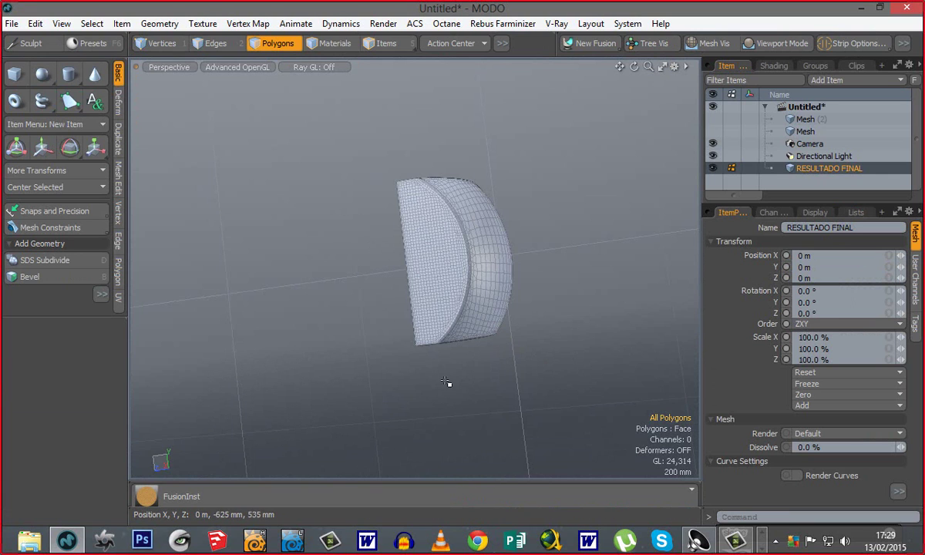
{"action": "left_click_drag", "start_coordinate": [515, 377], "coordinate": [472, 382], "text": "alt"}
{"action": "left_click_drag", "start_coordinate": [393, 243], "coordinate": [455, 362], "text": "alt"}
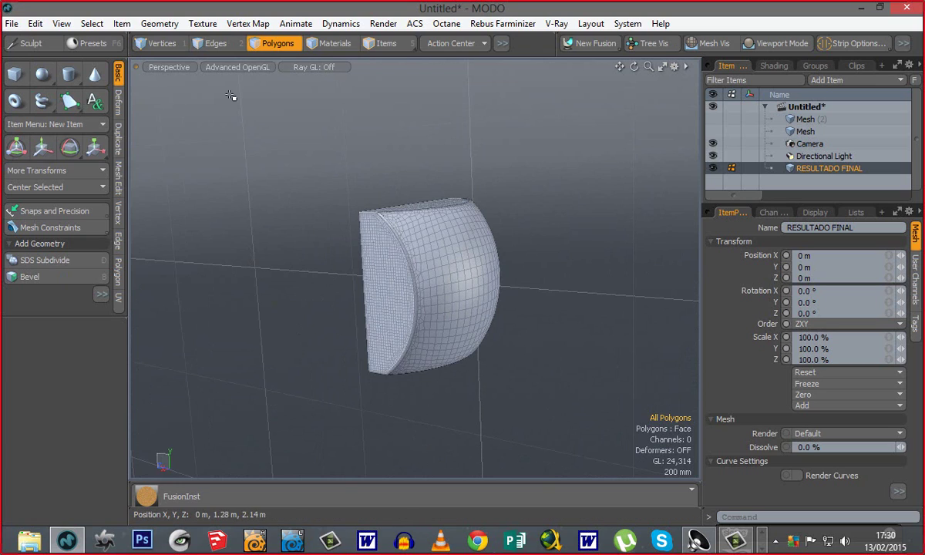
{"action": "left_click_drag", "start_coordinate": [424, 59], "coordinate": [453, 62]}
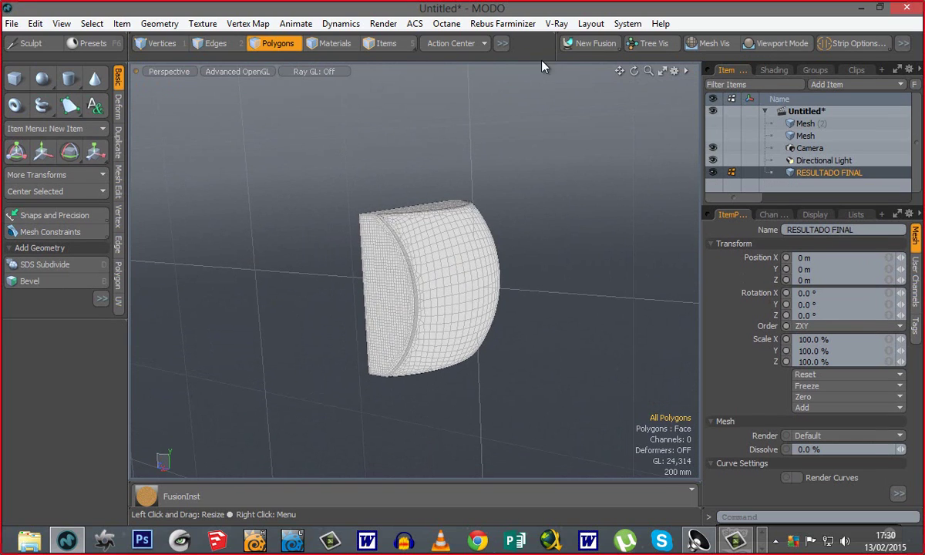
- Switch to the standard Model layout and slightly lower the divider above the viewport
{"action": "left_click", "coordinate": [591, 23]}
{"action": "mouse_move", "coordinate": [556, 24]}
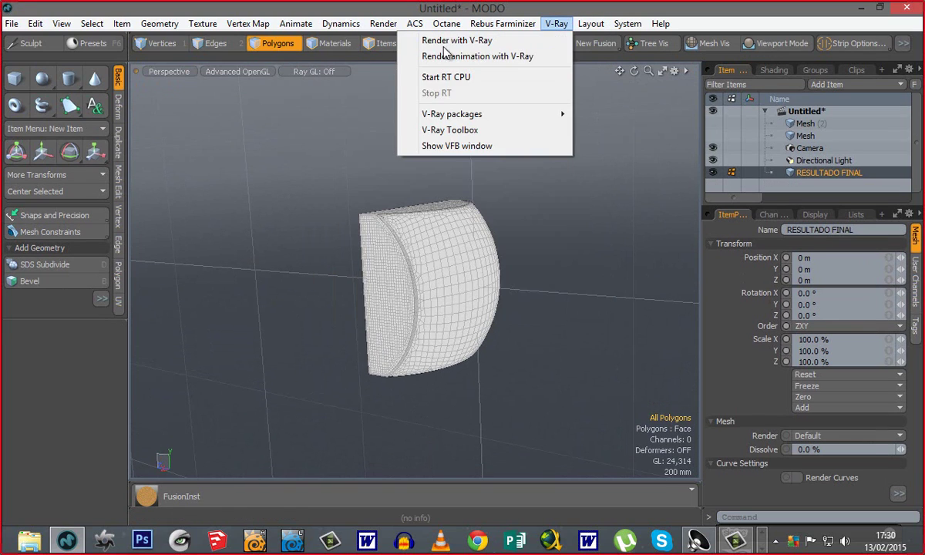
{"action": "mouse_move", "coordinate": [599, 31]}
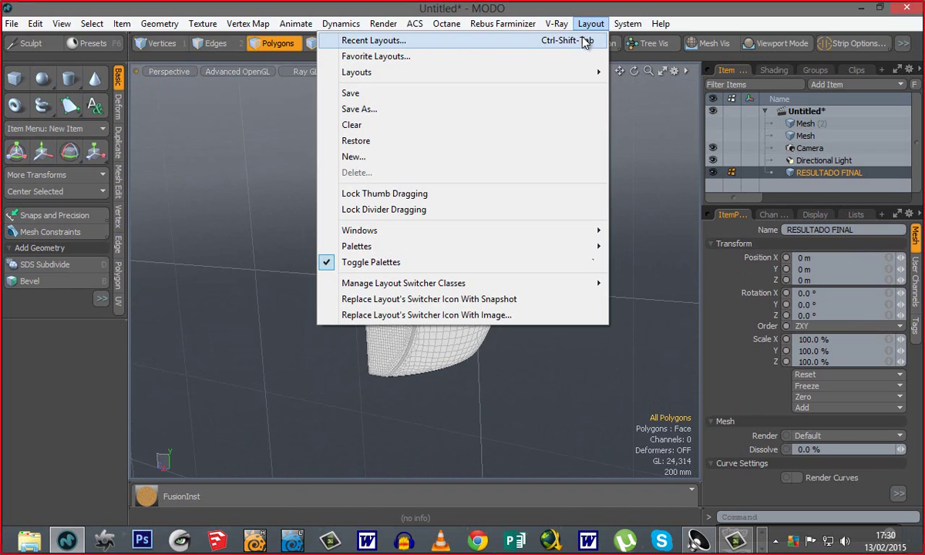
{"action": "mouse_move", "coordinate": [487, 74]}
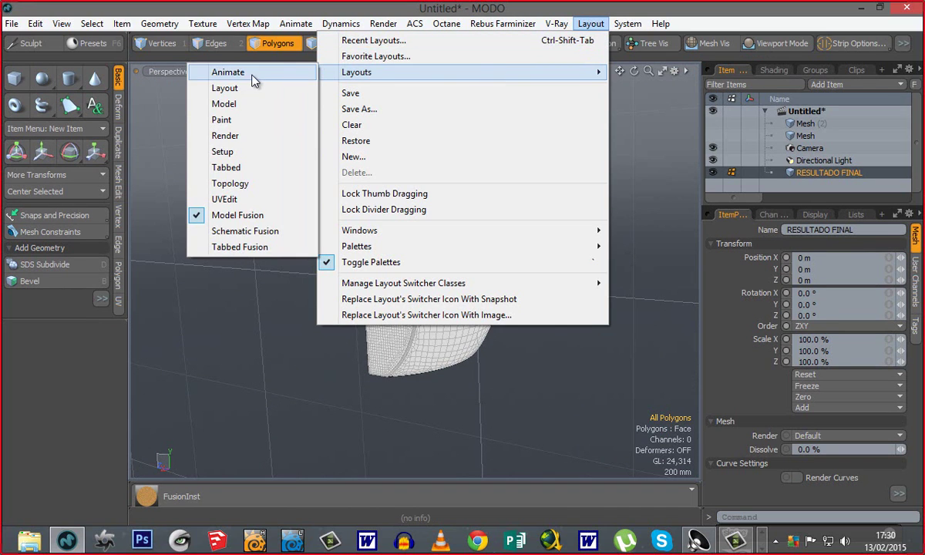
{"action": "left_click", "coordinate": [224, 105]}
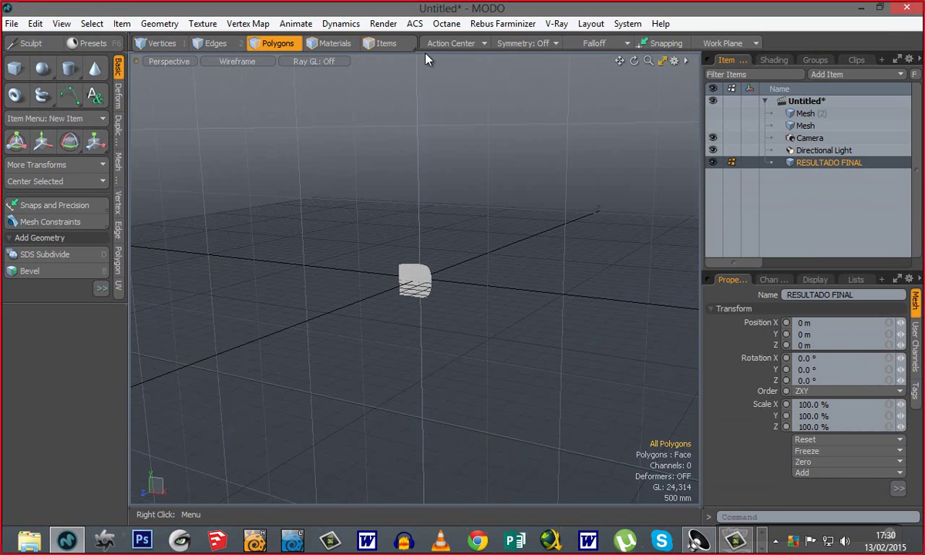
{"action": "mouse_move", "coordinate": [422, 52]}
{"action": "left_mouse_down"}
{"action": "mouse_move", "coordinate": [420, 114]}
{"action": "mouse_move", "coordinate": [436, 60]}
{"action": "left_mouse_up"}
- Restore the Model layout of the Normal class to its Baseline Version
{"action": "left_click", "coordinate": [591, 24]}
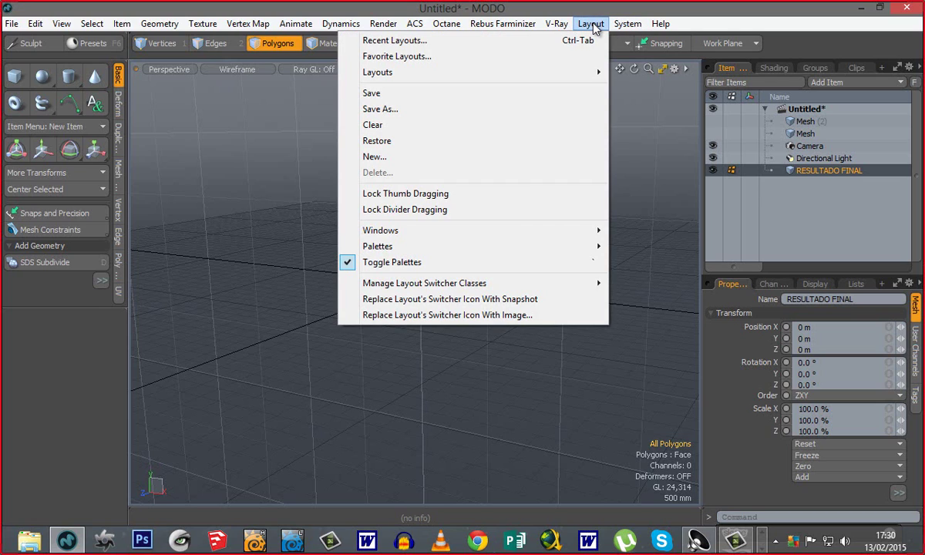
{"action": "left_click", "coordinate": [431, 148]}
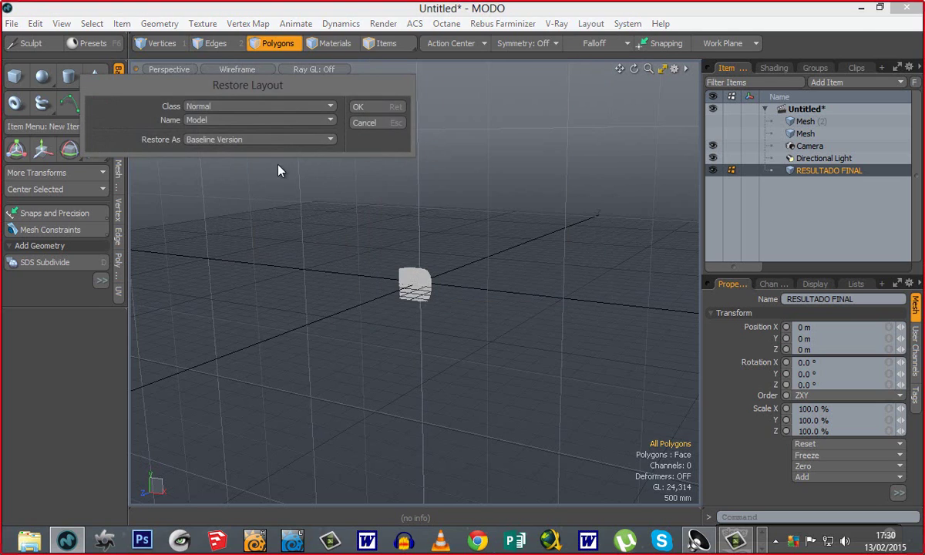
{"action": "left_click", "coordinate": [215, 109]}
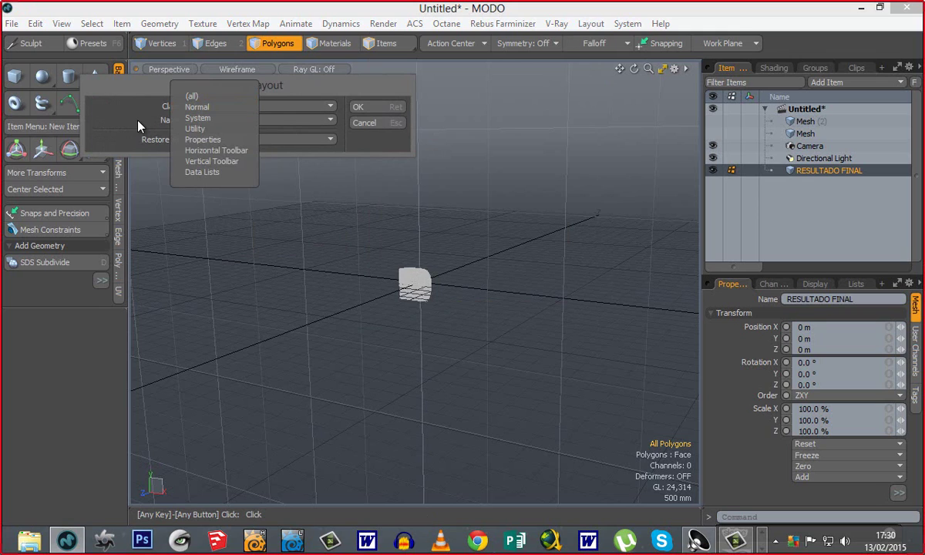
{"action": "left_click", "coordinate": [139, 122]}
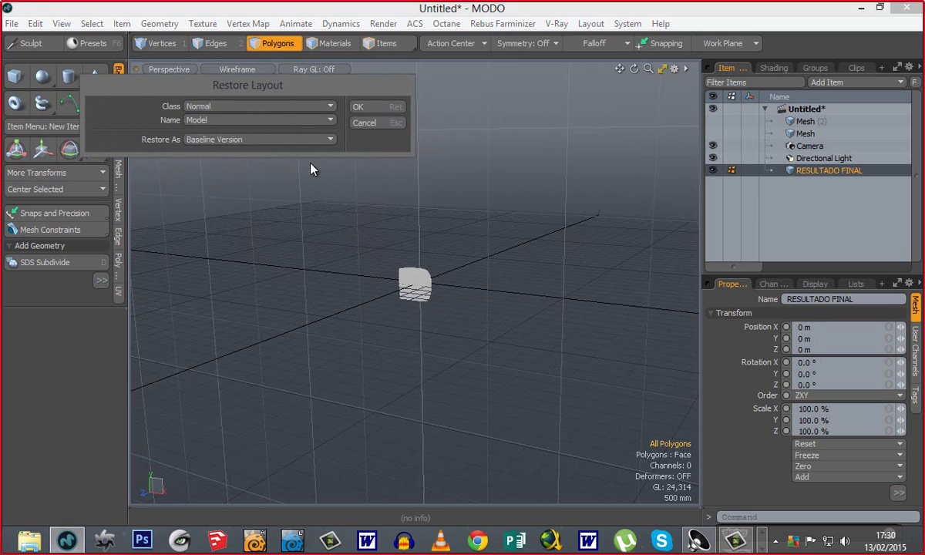
{"action": "left_click", "coordinate": [245, 141]}
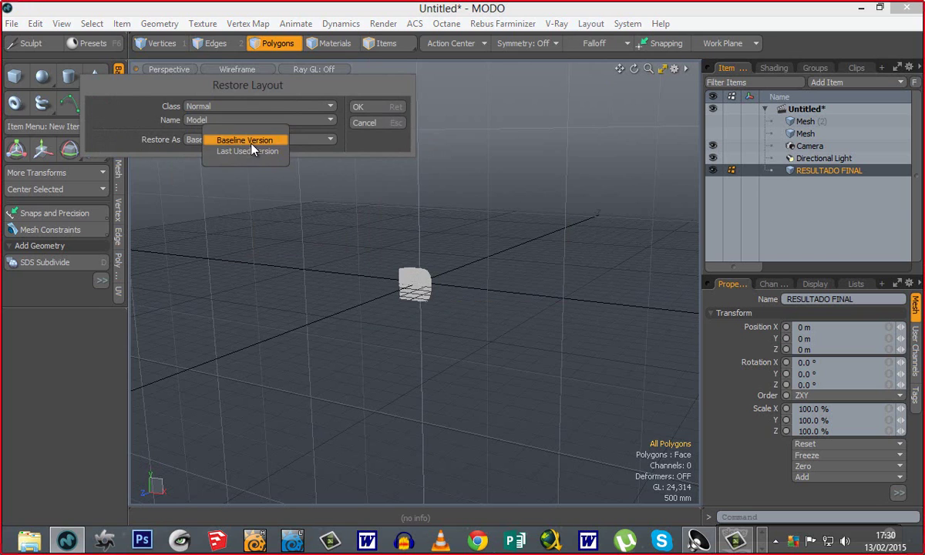
{"action": "left_click", "coordinate": [240, 140]}
{"action": "left_click", "coordinate": [373, 111]}
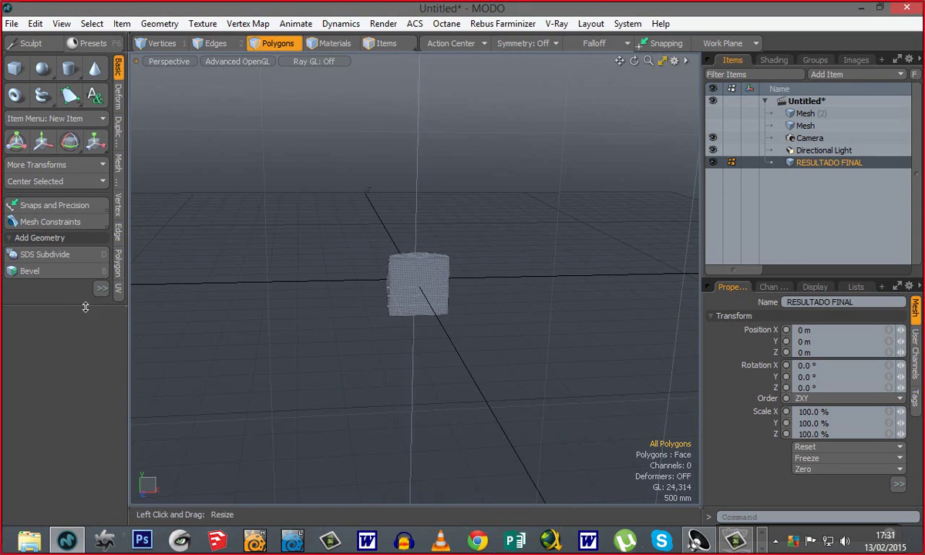
- Extend the modeling tools area to show all Add Geometry tools, and view the mesh from another angle
{"action": "left_click_drag", "start_coordinate": [88, 313], "coordinate": [91, 409]}
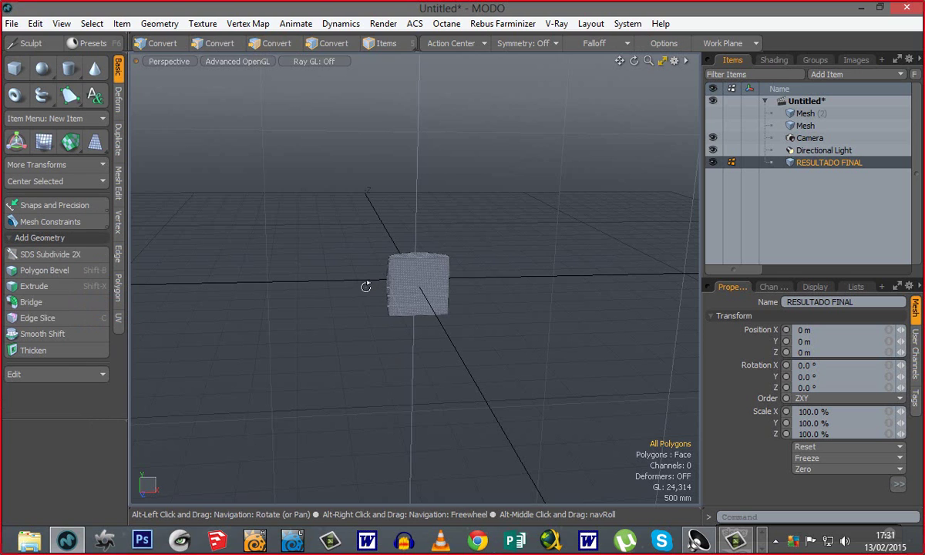
{"action": "left_click_drag", "start_coordinate": [368, 287], "coordinate": [517, 295], "text": "alt"}
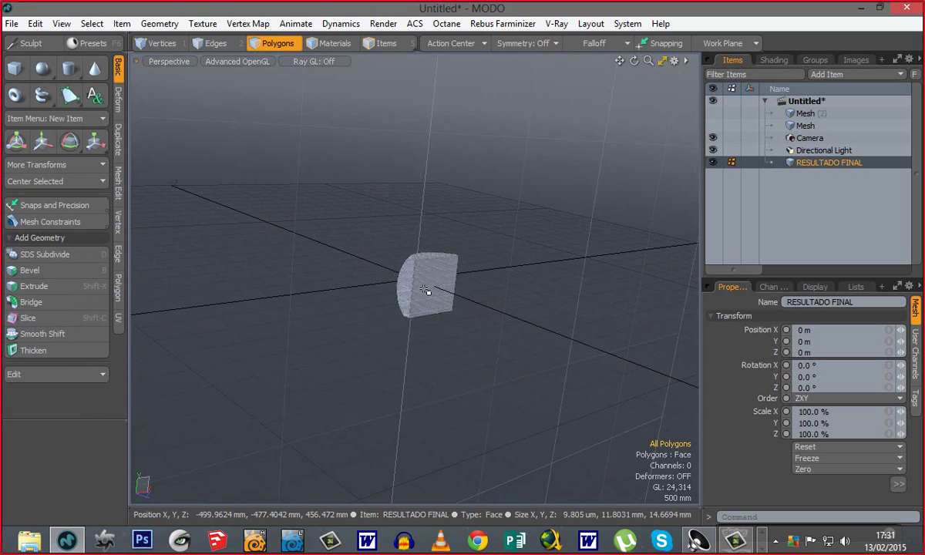
{"action": "left_click_drag", "start_coordinate": [453, 238], "coordinate": [410, 275], "text": "alt"}
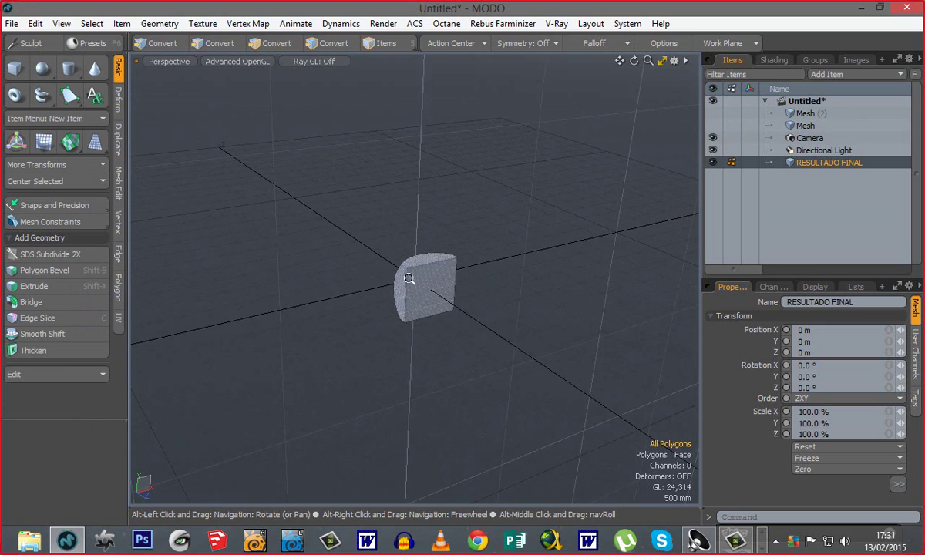
{"action": "scroll", "coordinate": [447, 303], "scroll_direction": "up", "scroll_amount": 3}
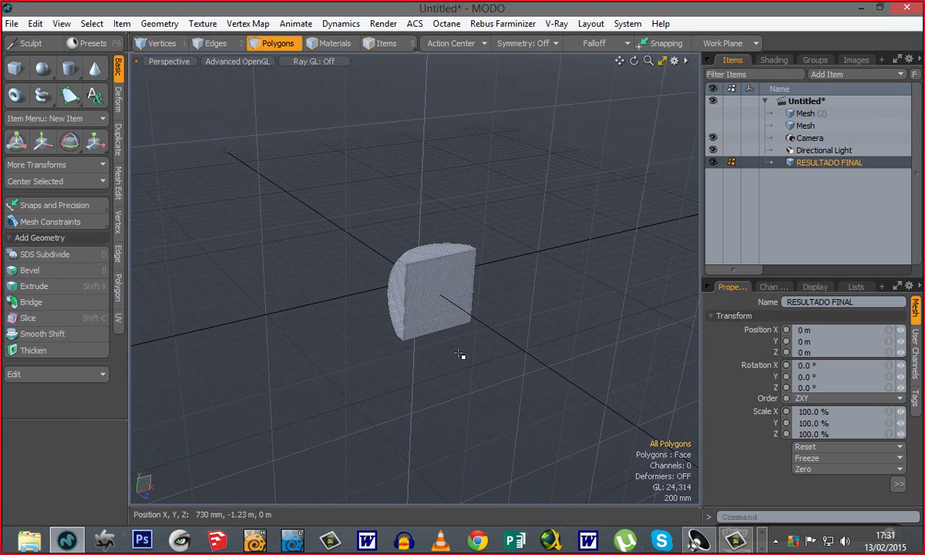
{"action": "left_click_drag", "start_coordinate": [392, 355], "coordinate": [518, 421], "text": "alt"}
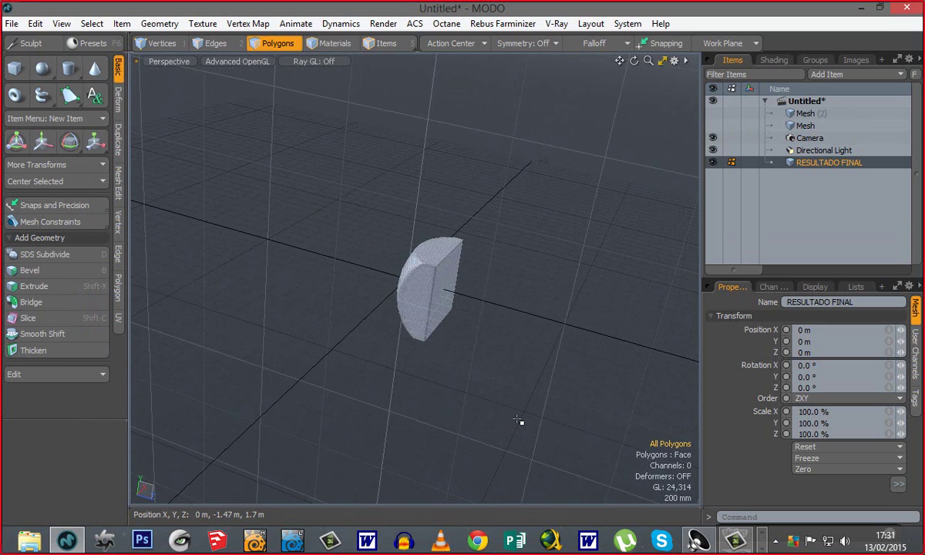
- Look at the final mesh from other angles and close all open scenes
{"action": "left_click_drag", "start_coordinate": [420, 373], "coordinate": [456, 369], "text": "alt"}
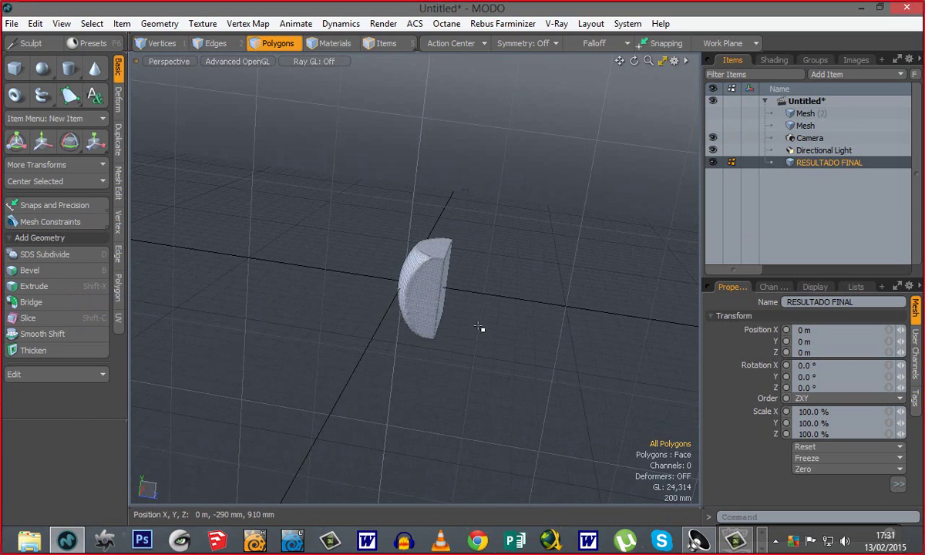
{"action": "left_click_drag", "start_coordinate": [480, 329], "coordinate": [421, 319], "text": "alt"}
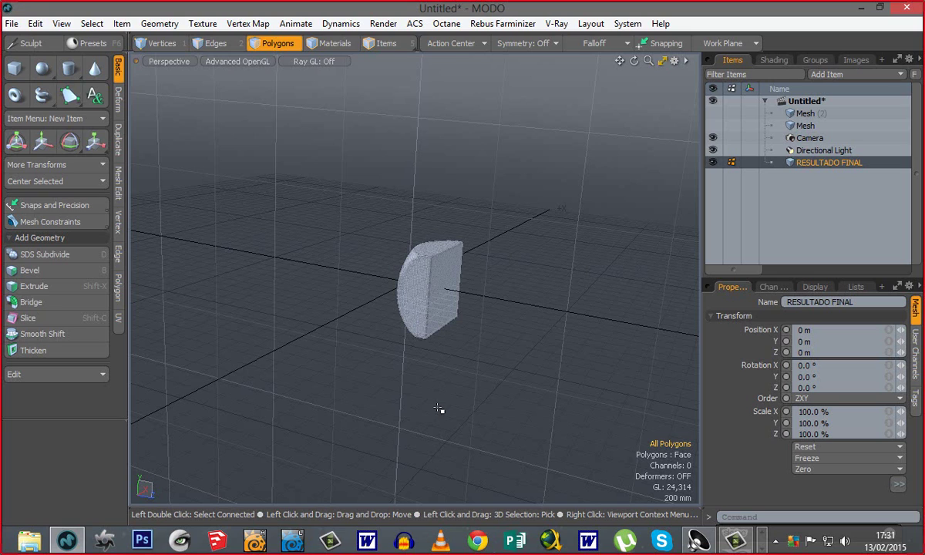
{"action": "left_click", "coordinate": [12, 24]}
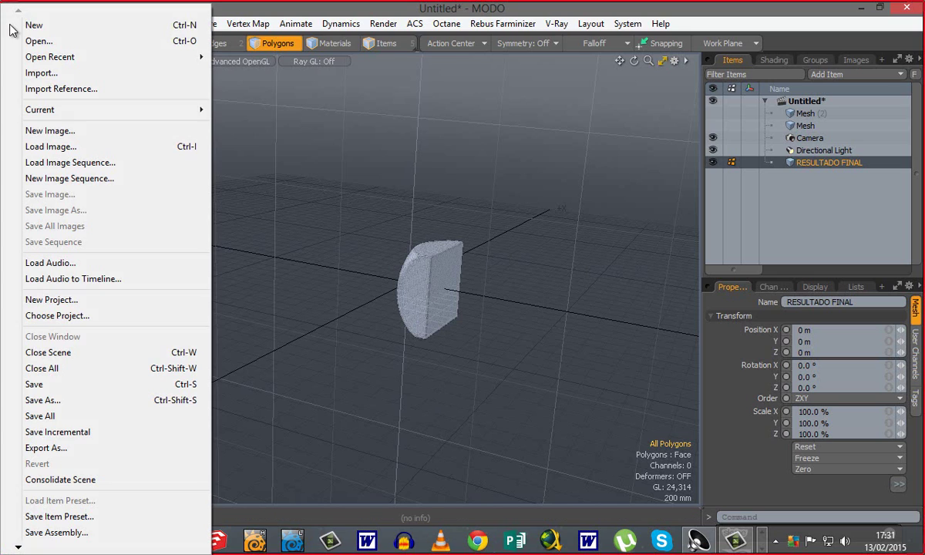
{"action": "left_click", "coordinate": [66, 369]}
{"action": "left_click", "coordinate": [327, 119]}
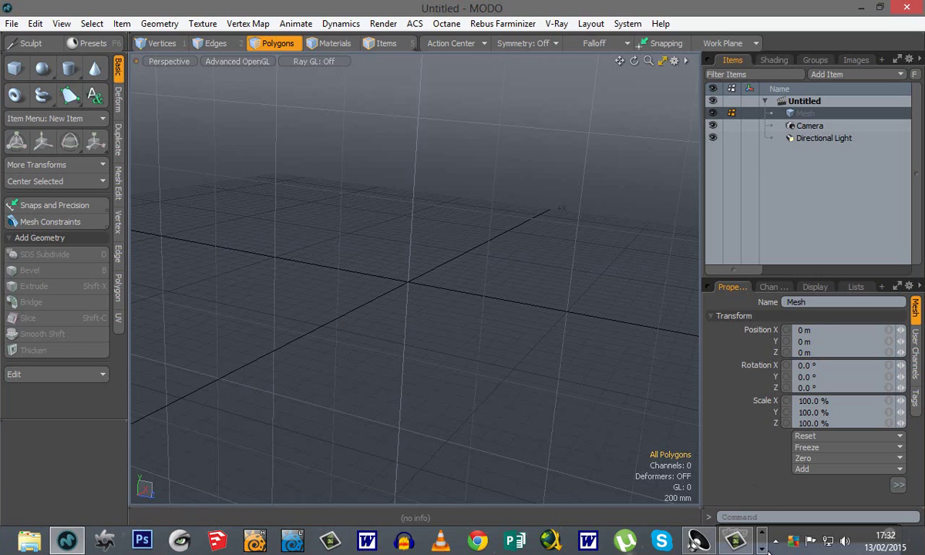
- Switch to the ongoing Skype call and maximize its window to follow the shared MODO screen
{"action": "left_click", "coordinate": [763, 549]}
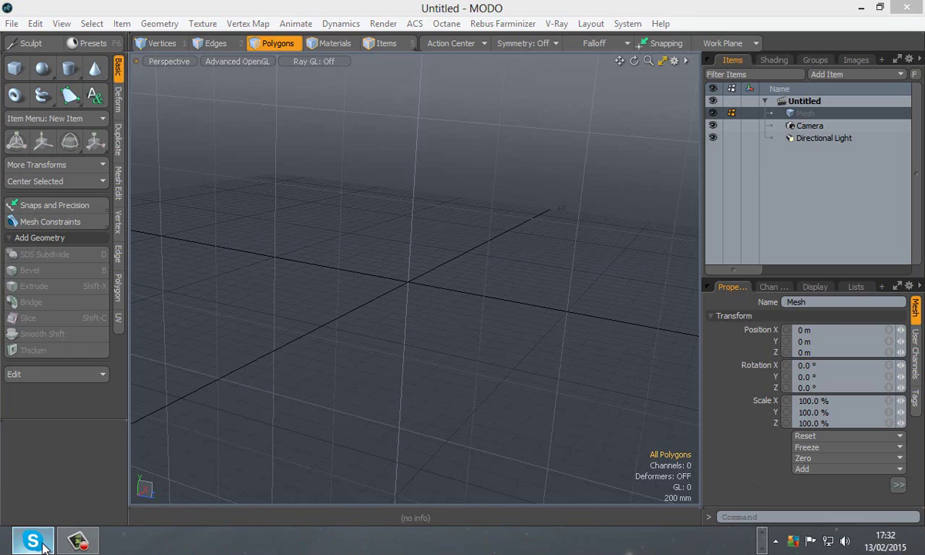
{"action": "left_click", "coordinate": [33, 541]}
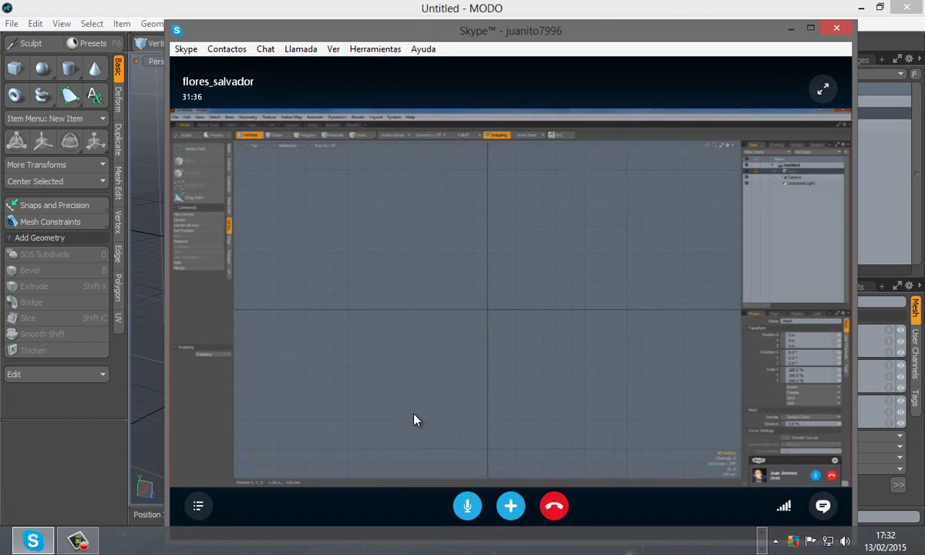
{"action": "left_click", "coordinate": [810, 28]}
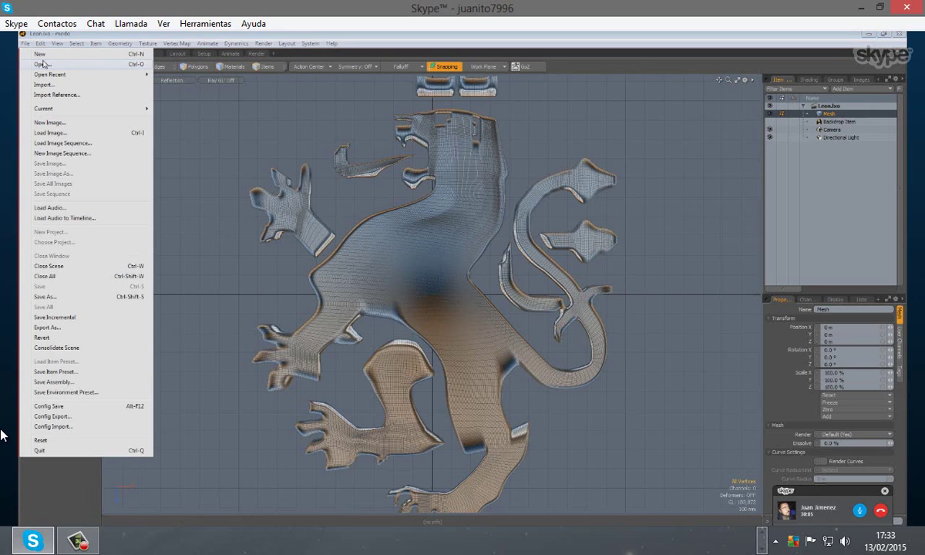
- Open the recently used scene pectoral azteca.lxo
{"action": "left_click", "coordinate": [100, 65]}
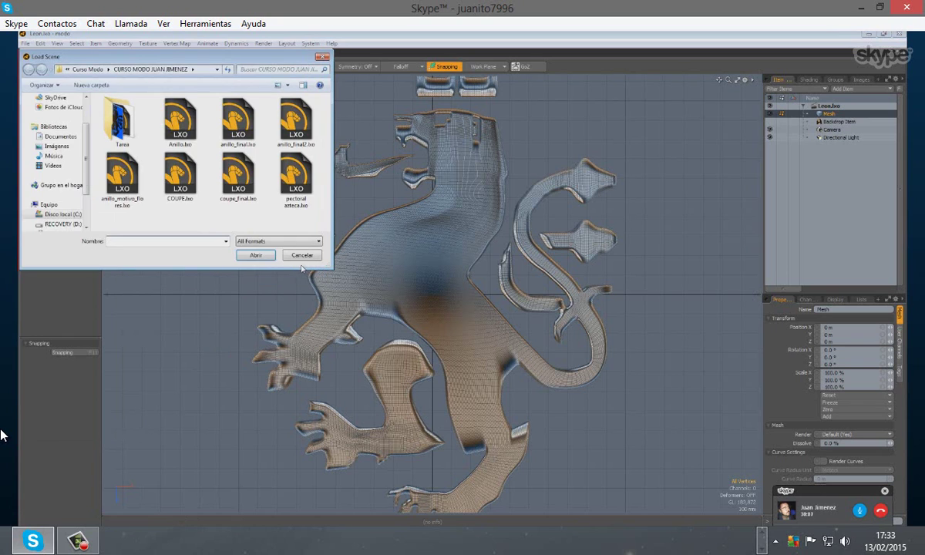
{"action": "left_click", "coordinate": [283, 240]}
{"action": "left_click", "coordinate": [24, 43]}
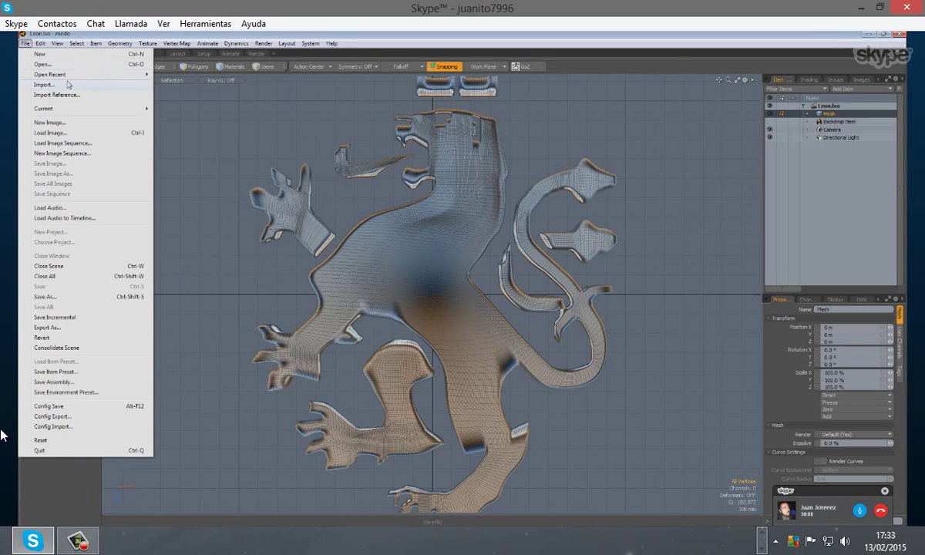
{"action": "mouse_move", "coordinate": [117, 75]}
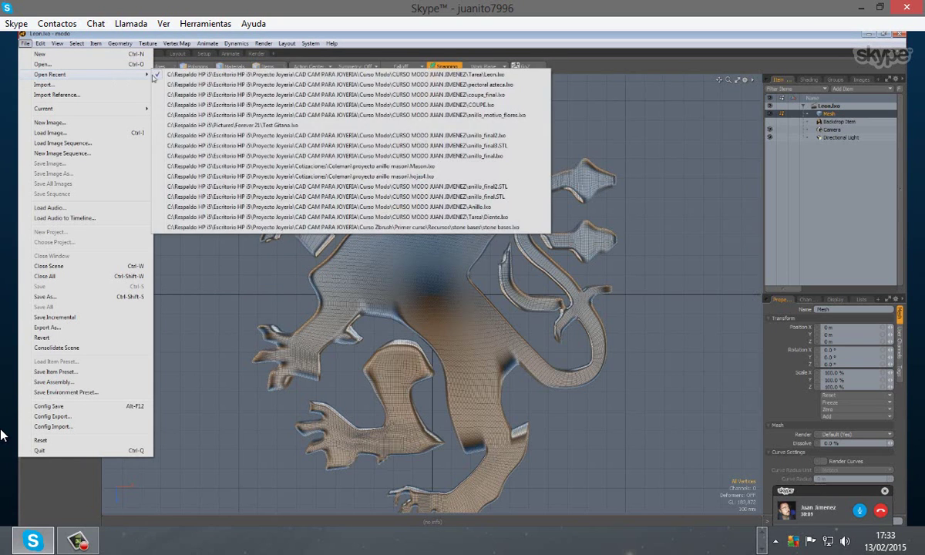
{"action": "left_click", "coordinate": [482, 85]}
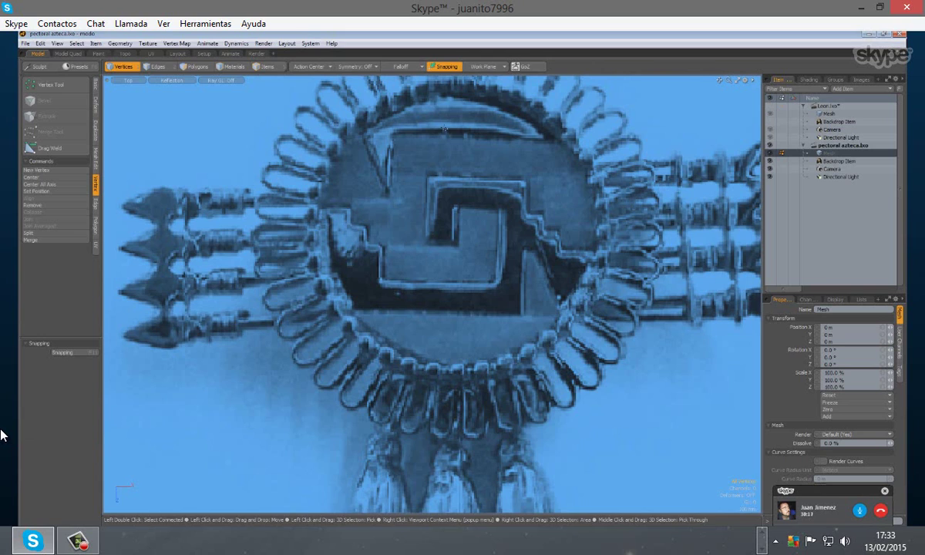
- Draw a flat cube primitive about 1.21 by 1.1 m over the backdrop's central medallion and set the viewport shading to Wireframe
{"action": "key", "text": "a"}
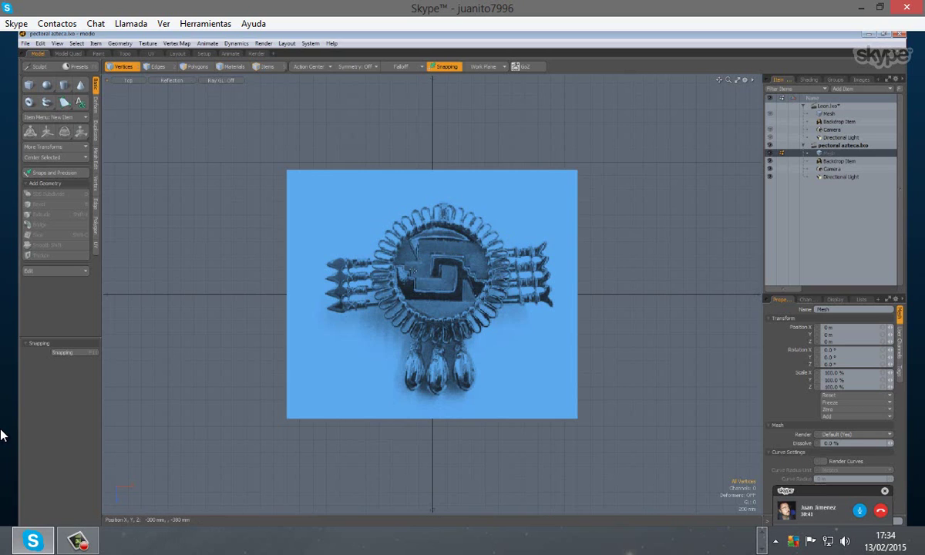
{"action": "left_click", "coordinate": [29, 85]}
{"action": "left_click_drag", "start_coordinate": [414, 240], "coordinate": [494, 325]}
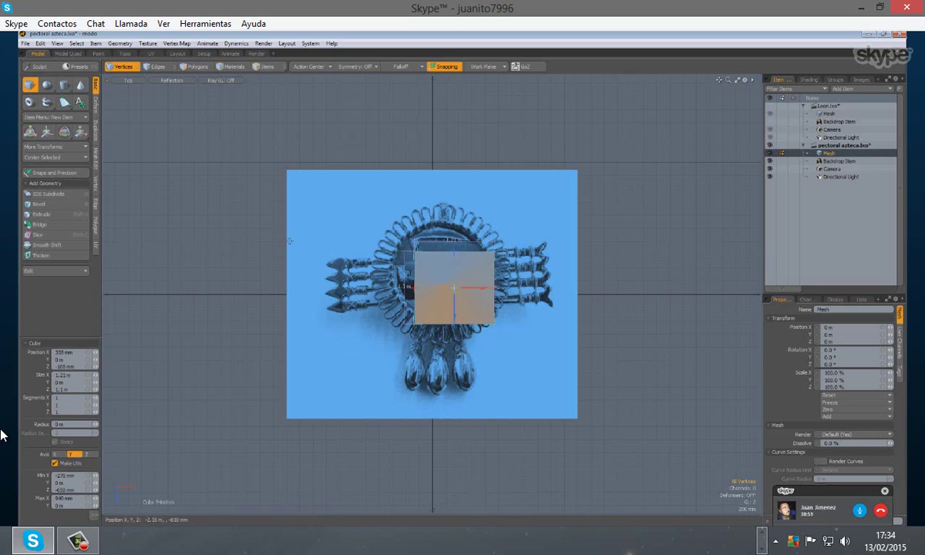
{"action": "left_click", "coordinate": [171, 82]}
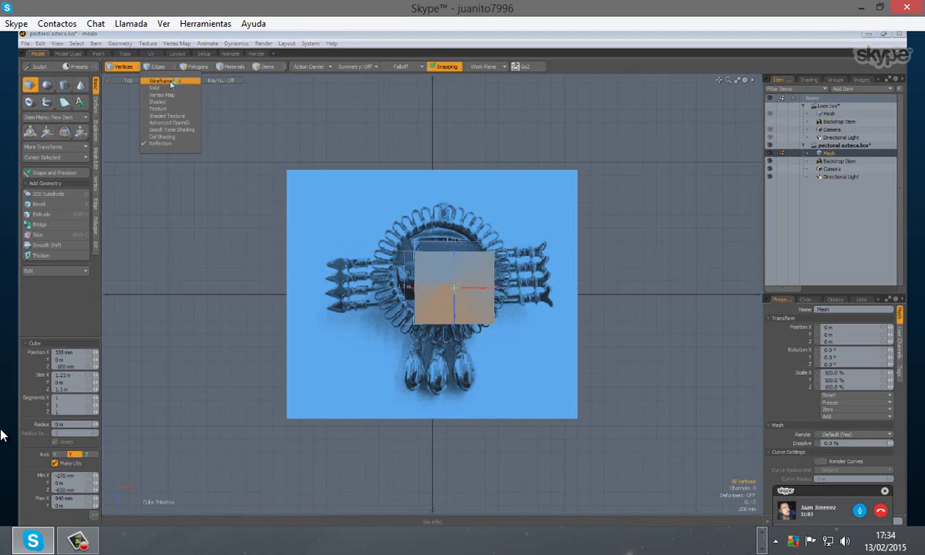
{"action": "left_click", "coordinate": [160, 80]}
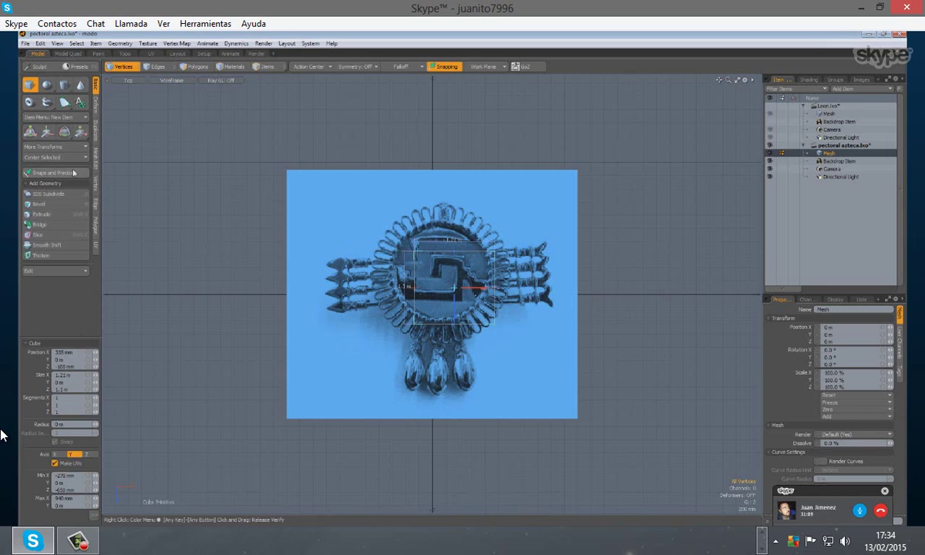
- Center the drawn rectangle on all axes
{"action": "left_click", "coordinate": [96, 154]}
{"action": "left_click", "coordinate": [95, 184]}
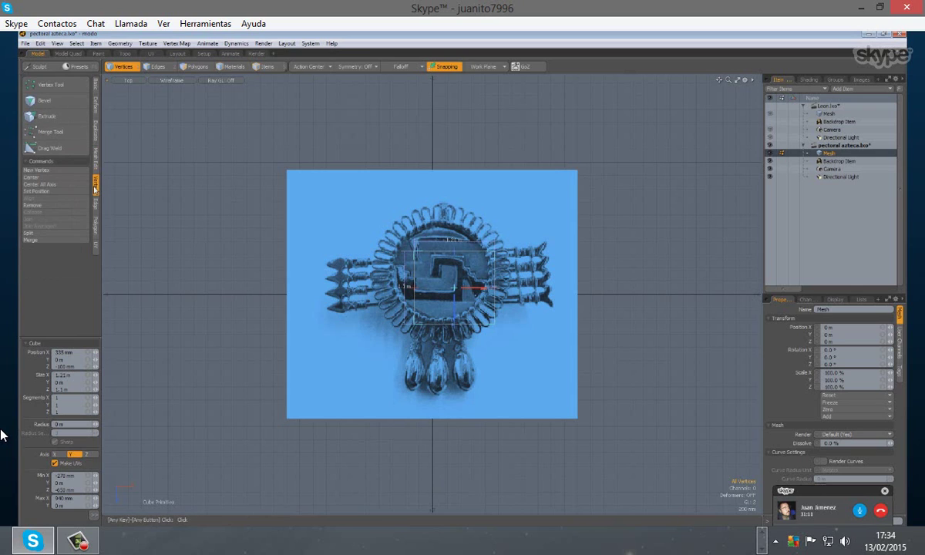
{"action": "left_click", "coordinate": [43, 185]}
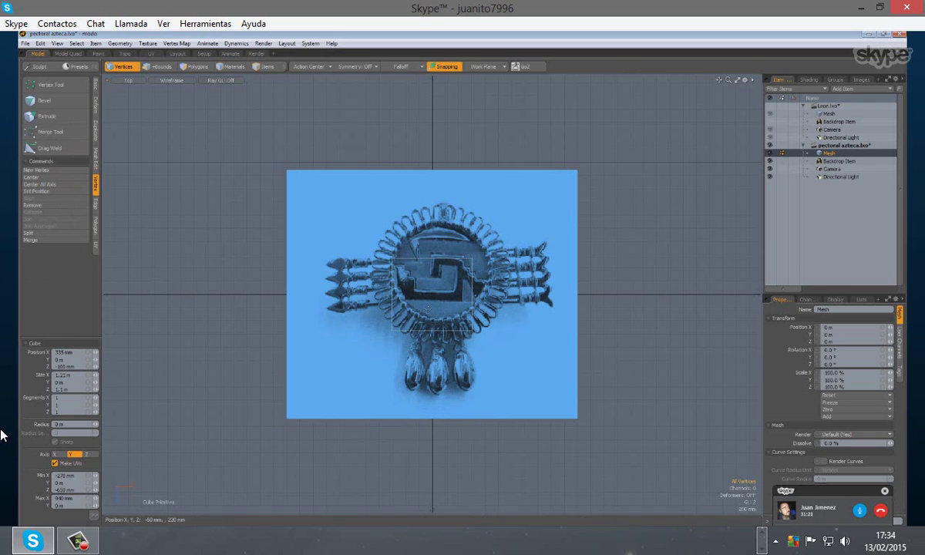
- Subdivide the centered rectangle's polygon with the Faceted method
{"action": "key", "text": "shift+d"}
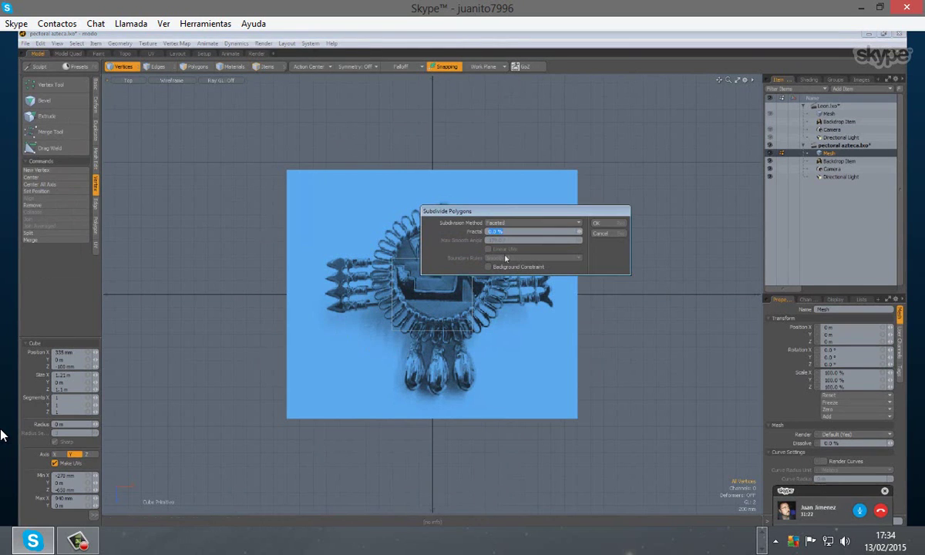
{"action": "left_click", "coordinate": [578, 223]}
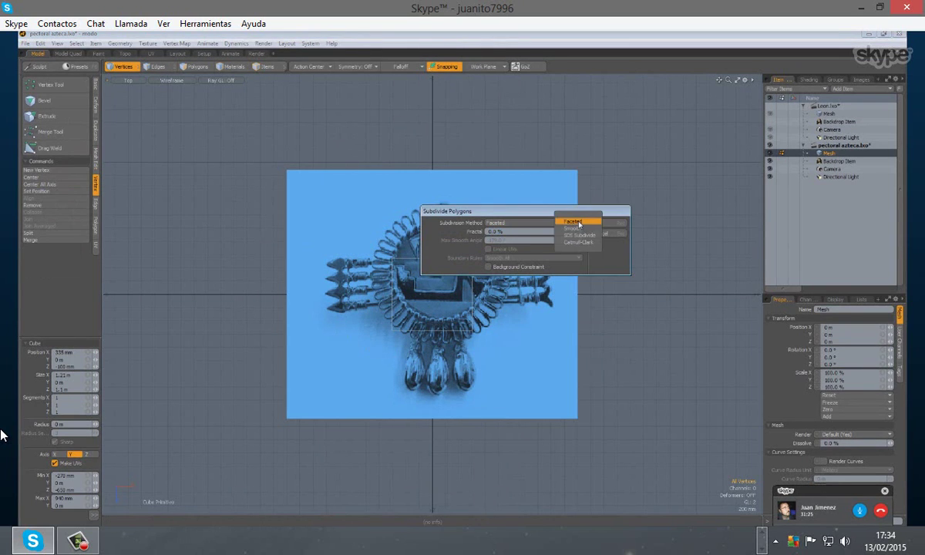
{"action": "left_click", "coordinate": [536, 215]}
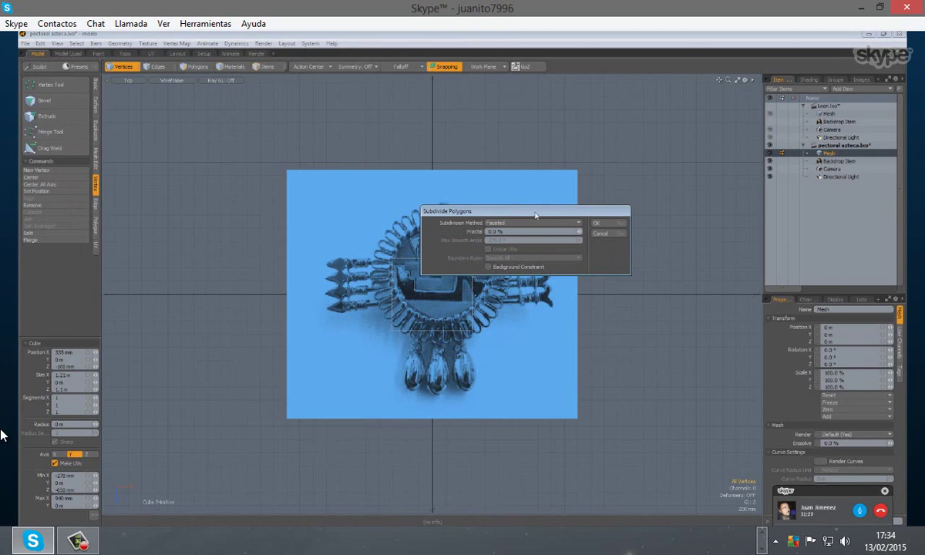
{"action": "left_click", "coordinate": [598, 224]}
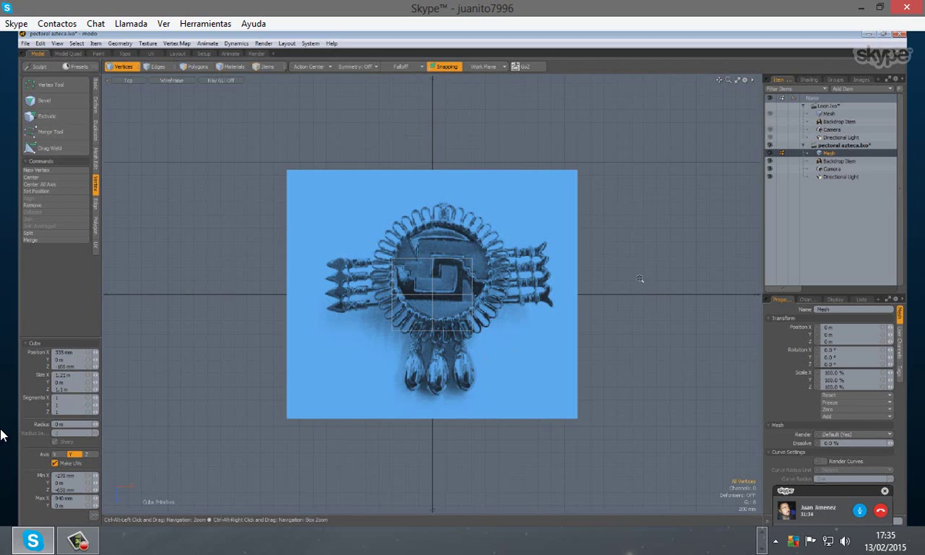
- Examine how the subdivided rectangle's edges and center line up with the medallion in the backdrop image
{"action": "mouse_move", "coordinate": [637, 278]}
{"action": "right_mouse_down", "text": "ctrl+alt"}
{"action": "mouse_move", "coordinate": [655, 312]}
{"action": "mouse_move", "coordinate": [645, 293]}
{"action": "right_mouse_up", "text": "ctrl+alt"}
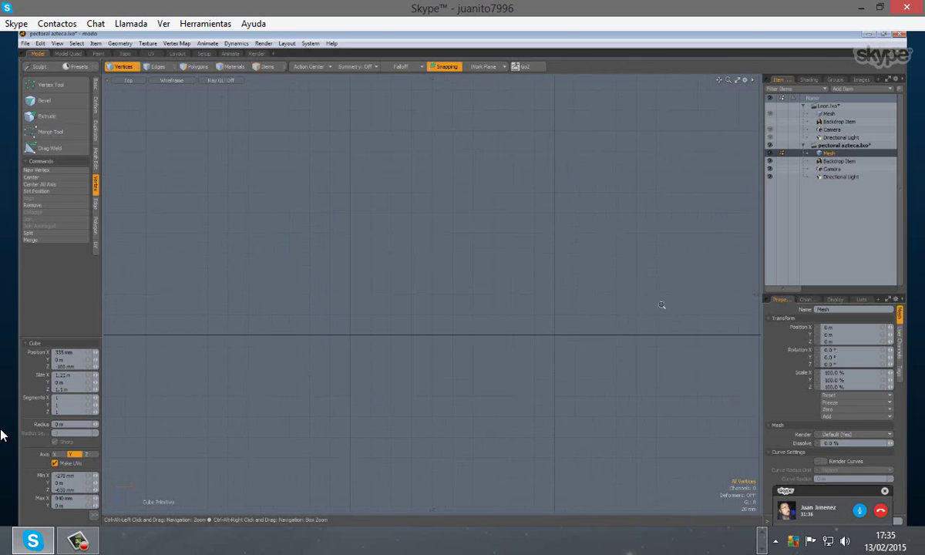
{"action": "scroll", "coordinate": [632, 298], "scroll_direction": "down", "scroll_amount": 5}
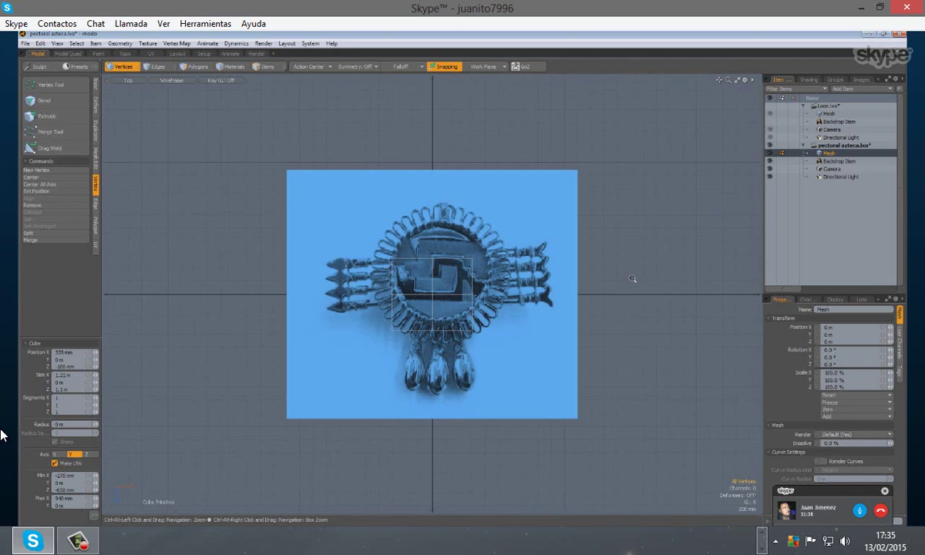
{"action": "scroll", "coordinate": [530, 277], "scroll_direction": "up", "scroll_amount": 2}
{"action": "middle_click_drag", "start_coordinate": [531, 277], "coordinate": [659, 304]}
{"action": "scroll", "coordinate": [660, 305], "scroll_direction": "up", "scroll_amount": 3}
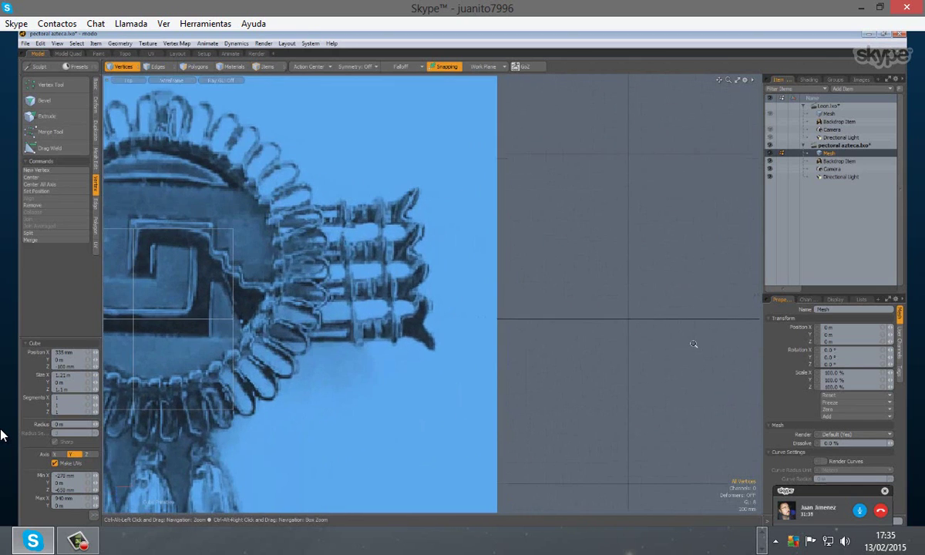
{"action": "middle_click_drag", "start_coordinate": [526, 306], "coordinate": [566, 240]}
{"action": "scroll", "coordinate": [661, 307], "scroll_direction": "up", "scroll_amount": 6}
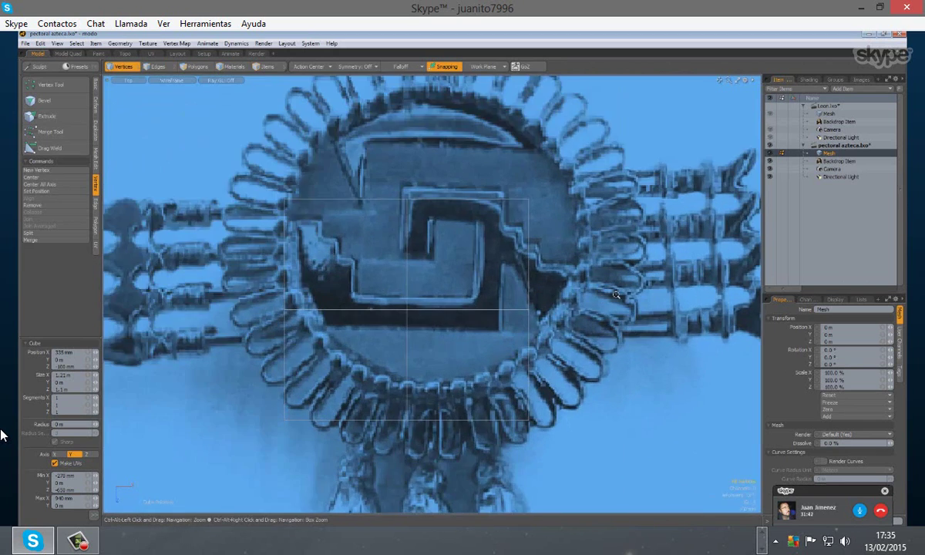
{"action": "scroll", "coordinate": [662, 307], "scroll_direction": "down", "scroll_amount": 6}
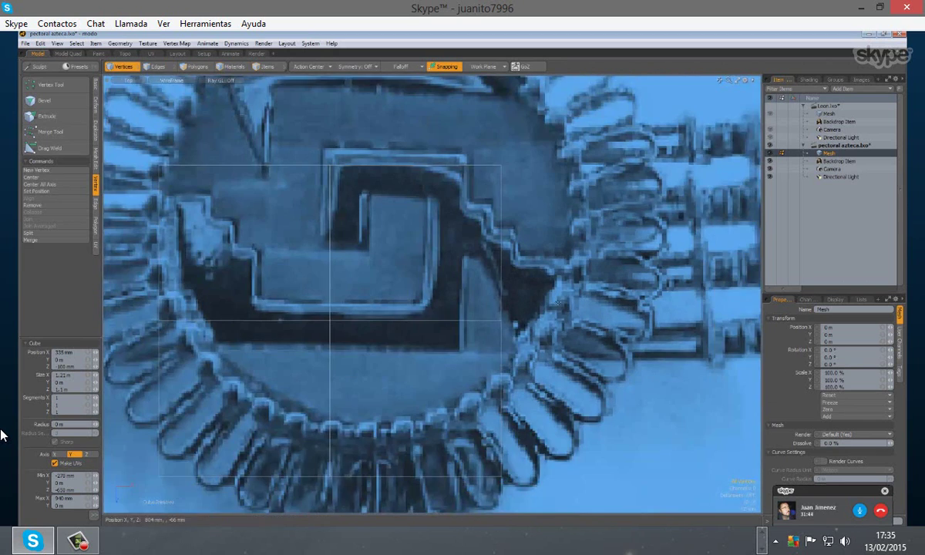
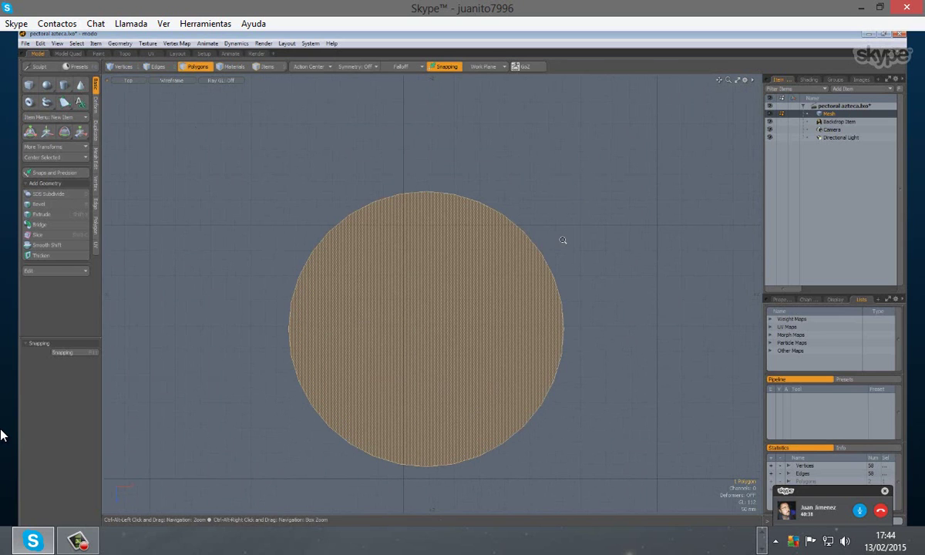
- Inspect the round polygon's outline, reselect the octagonal polygon and apply the Bevel tool to it in the Top view
{"action": "left_click_drag", "start_coordinate": [593, 281], "coordinate": [487, 296], "text": "ctrl+alt"}
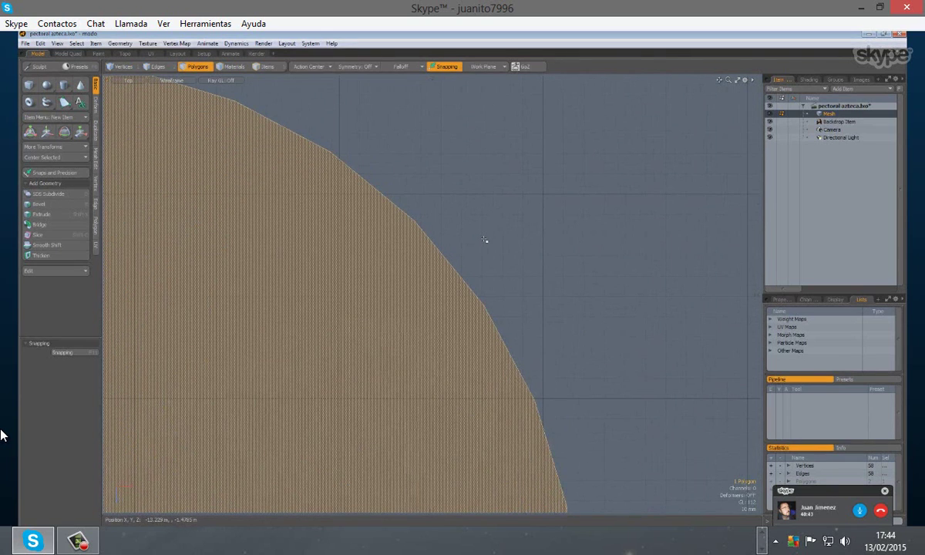
{"action": "scroll", "coordinate": [485, 240], "scroll_direction": "up", "scroll_amount": 2}
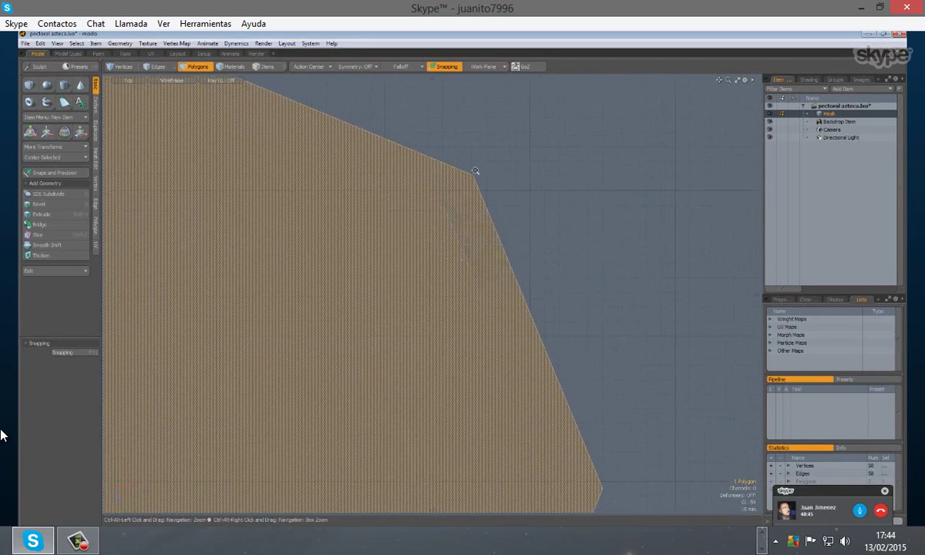
{"action": "scroll", "coordinate": [474, 173], "scroll_direction": "down", "scroll_amount": 5}
{"action": "left_click_drag", "start_coordinate": [530, 183], "coordinate": [535, 208], "text": "ctrl+alt"}
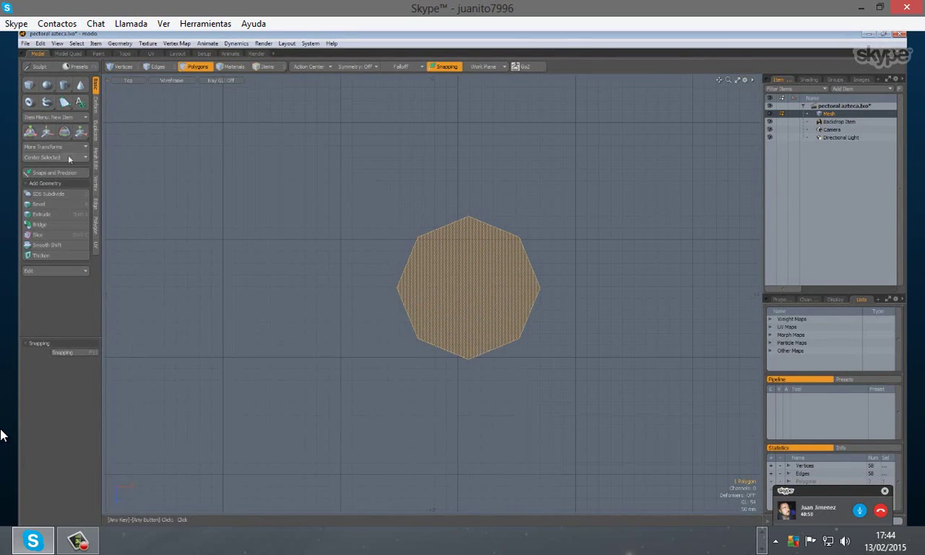
{"action": "left_click", "coordinate": [416, 219]}
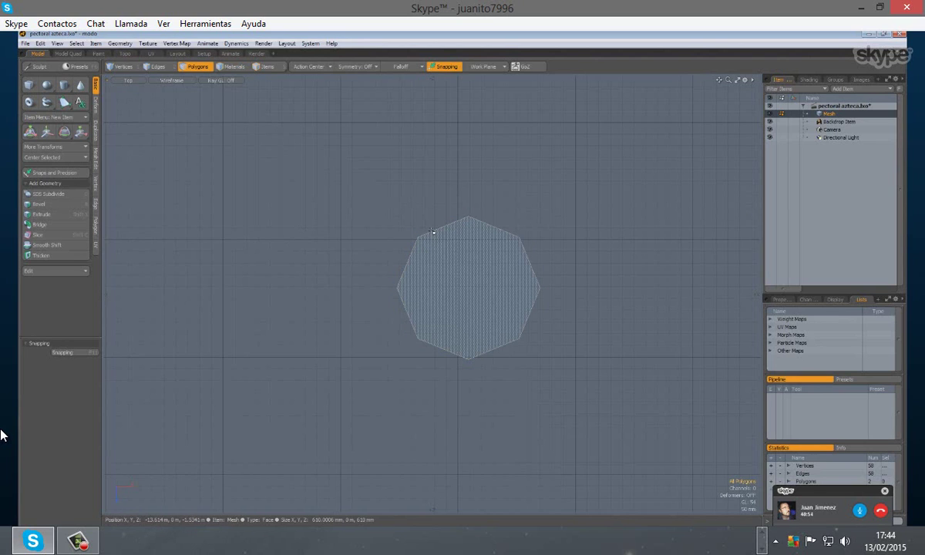
{"action": "left_click", "coordinate": [431, 234]}
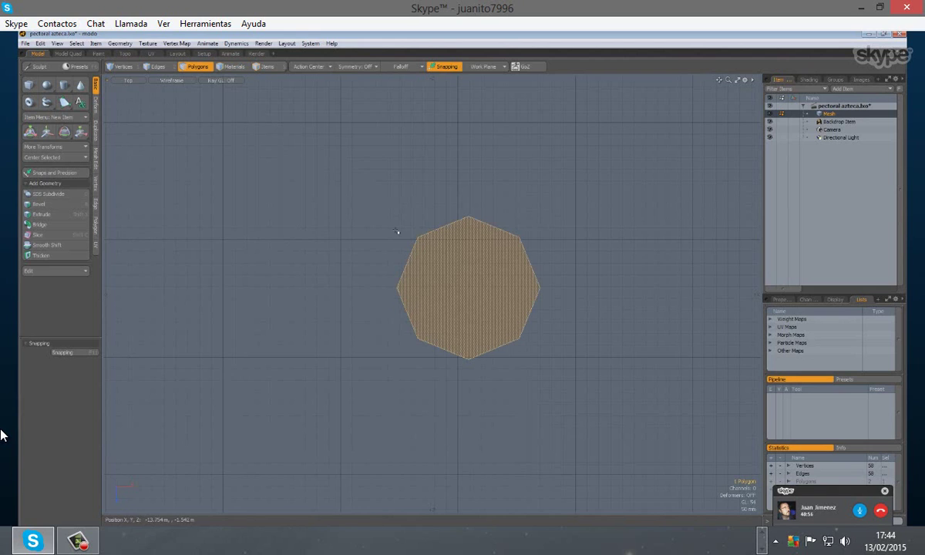
{"action": "key", "text": "b"}
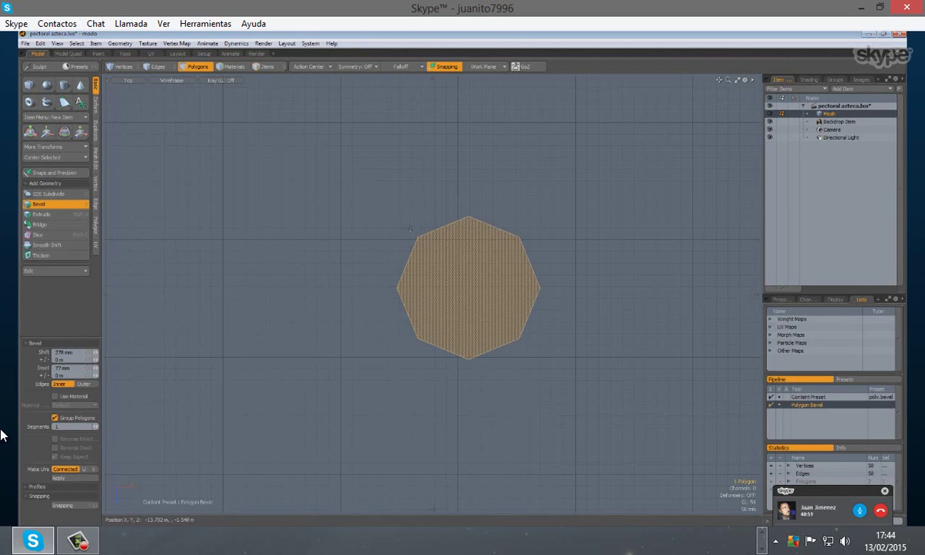
{"action": "left_click_drag", "start_coordinate": [390, 308], "coordinate": [449, 211]}
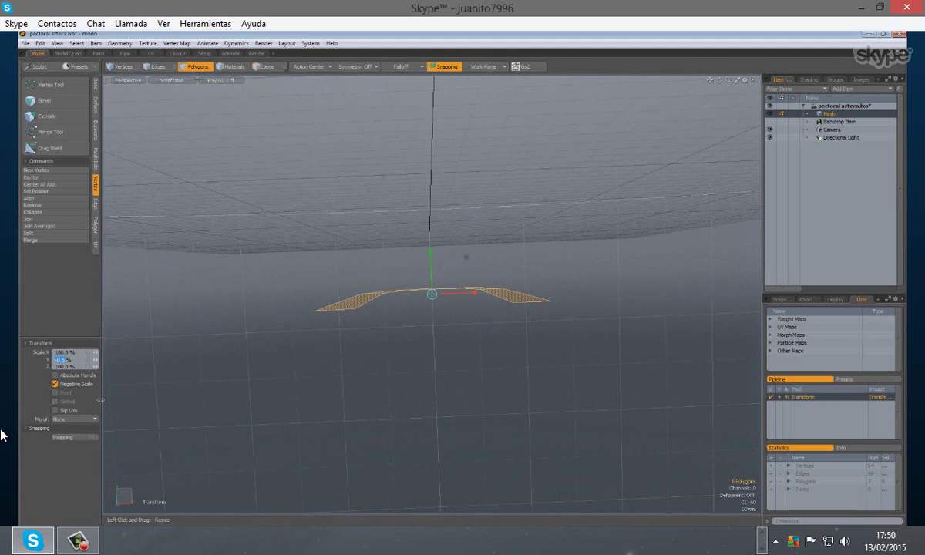
- Turn off Negative Scale in the transform of the selected curved strip polygons
{"action": "left_click", "coordinate": [55, 383]}
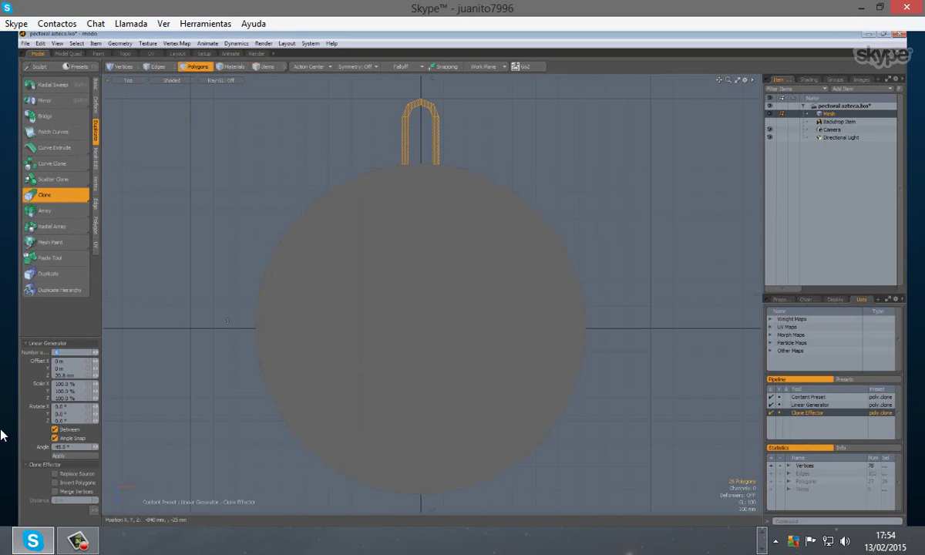
- Duplicate the selected loop around the disc with a Radial Array of 24 copies on the Y axis, centered at 0, 0, 0
{"action": "left_click", "coordinate": [54, 84]}
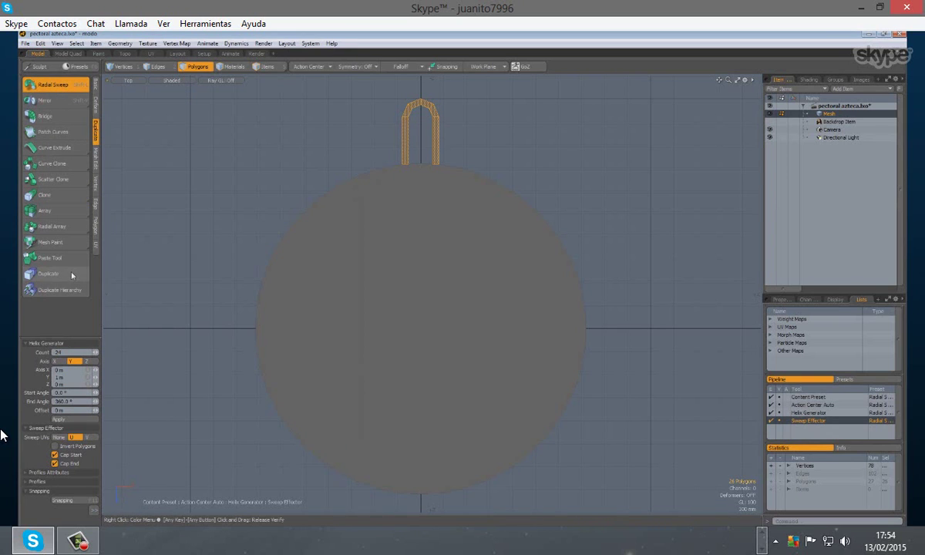
{"action": "left_click", "coordinate": [54, 226]}
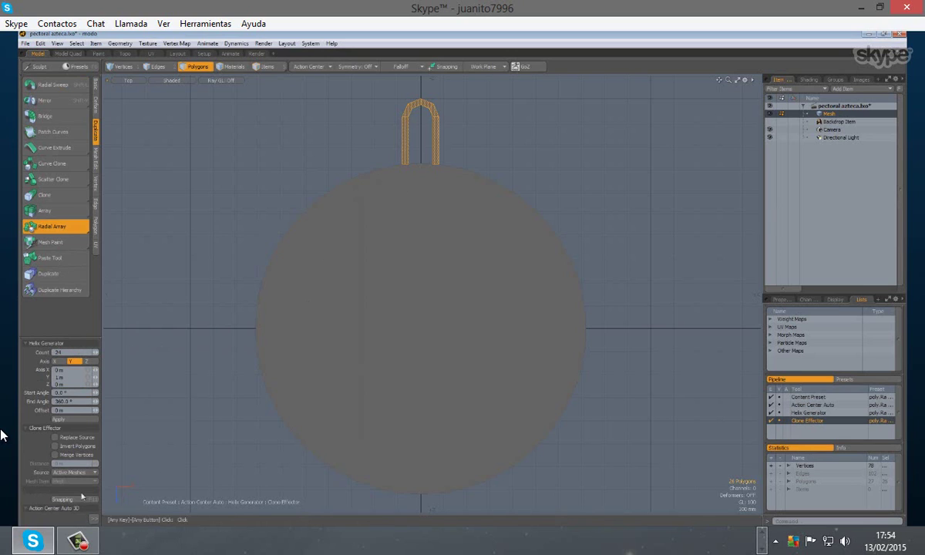
{"action": "left_click", "coordinate": [216, 303]}
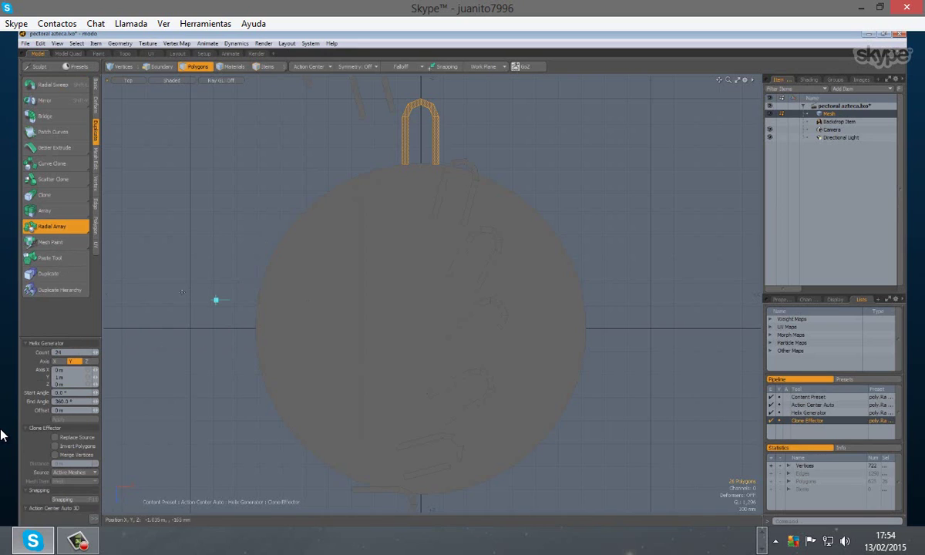
{"action": "key", "text": "ctrl+z"}
{"action": "left_click", "coordinate": [94, 519]}
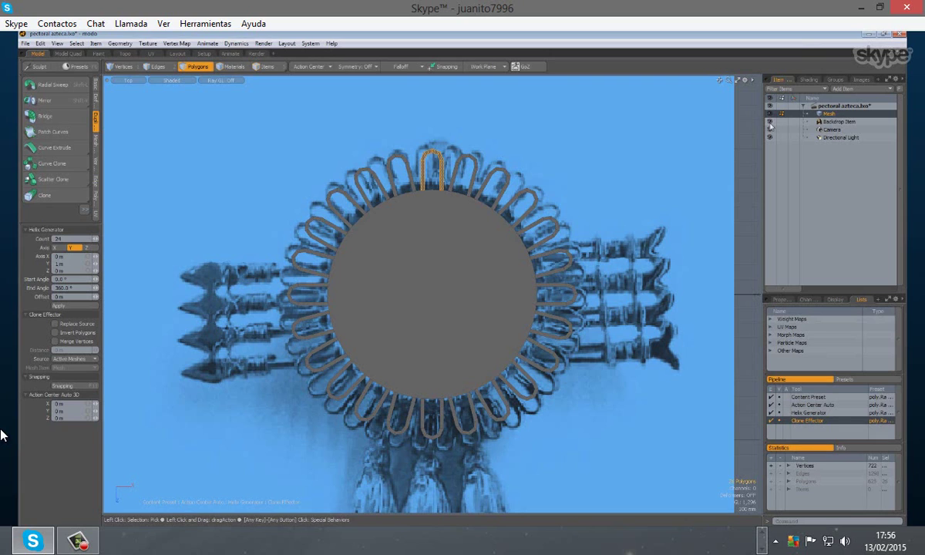
- Hide and reshow the backdrop image to compare the ring of loops with the medallion
{"action": "left_click", "coordinate": [770, 122]}
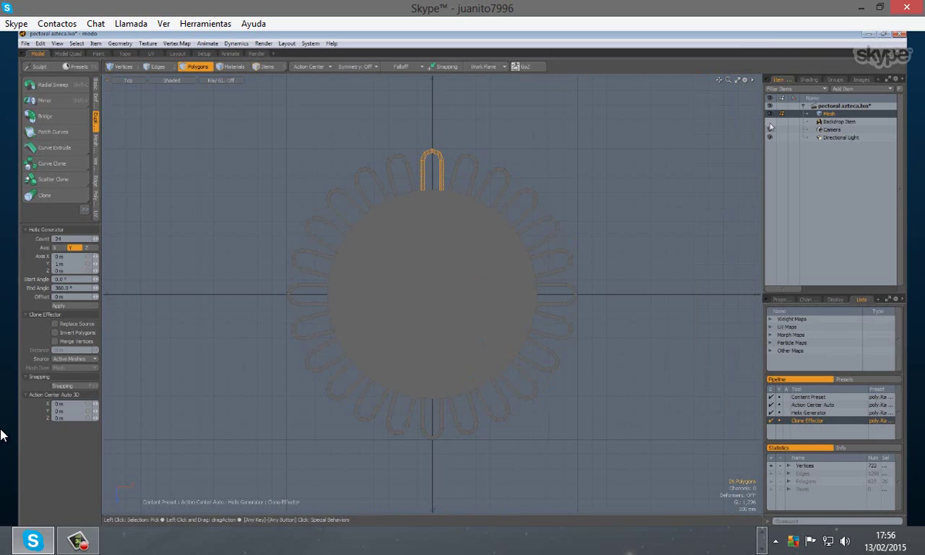
{"action": "left_click", "coordinate": [769, 122]}
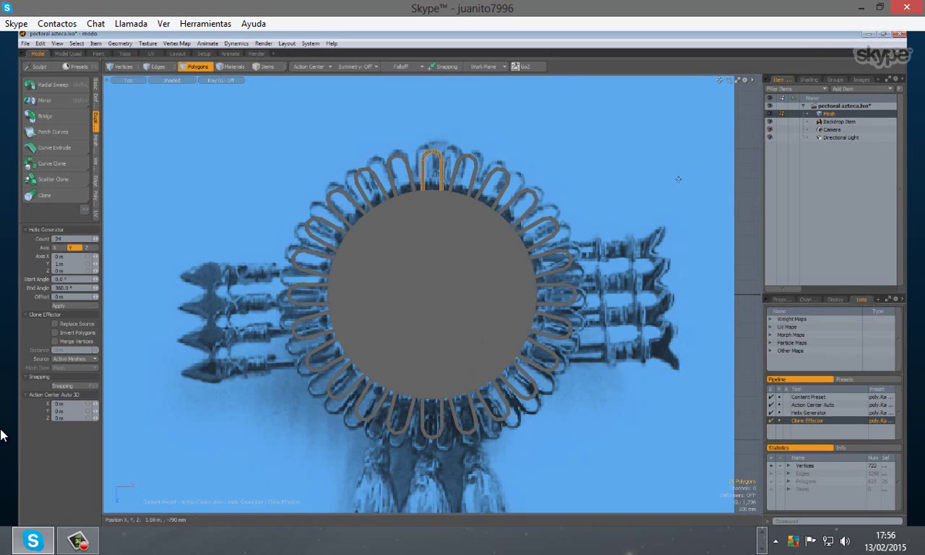
{"action": "left_click_drag", "start_coordinate": [656, 200], "coordinate": [608, 215], "text": "ctrl+alt"}
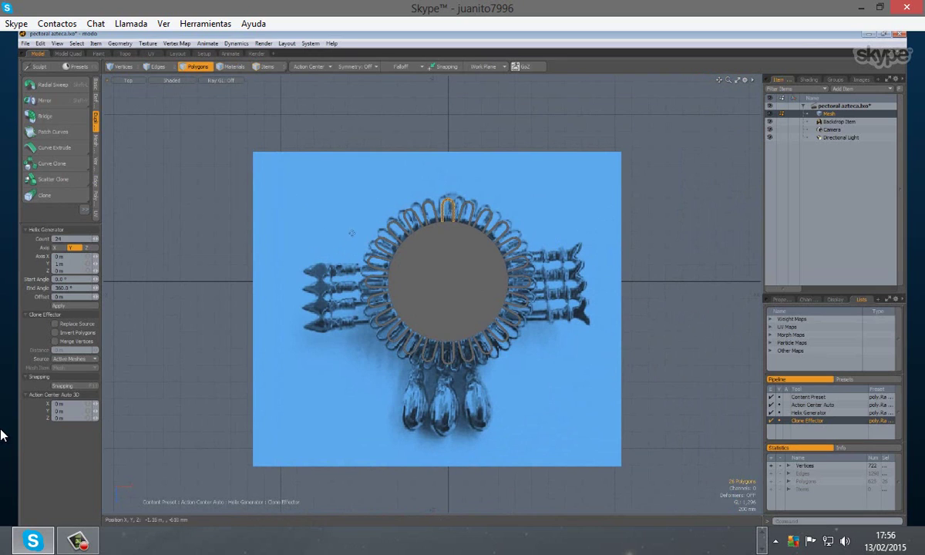
- Select the round disc polygon and start scaling it
{"action": "key", "text": "space"}
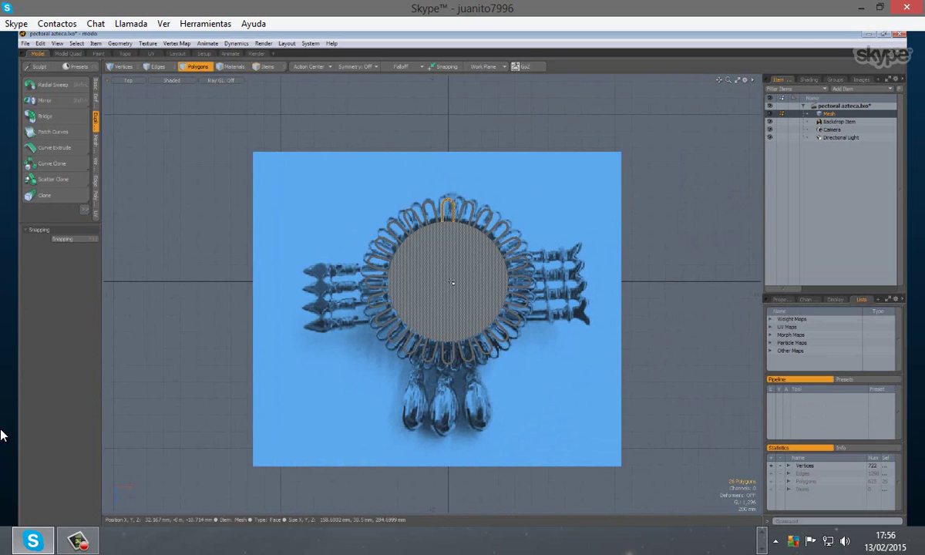
{"action": "left_click", "coordinate": [454, 284]}
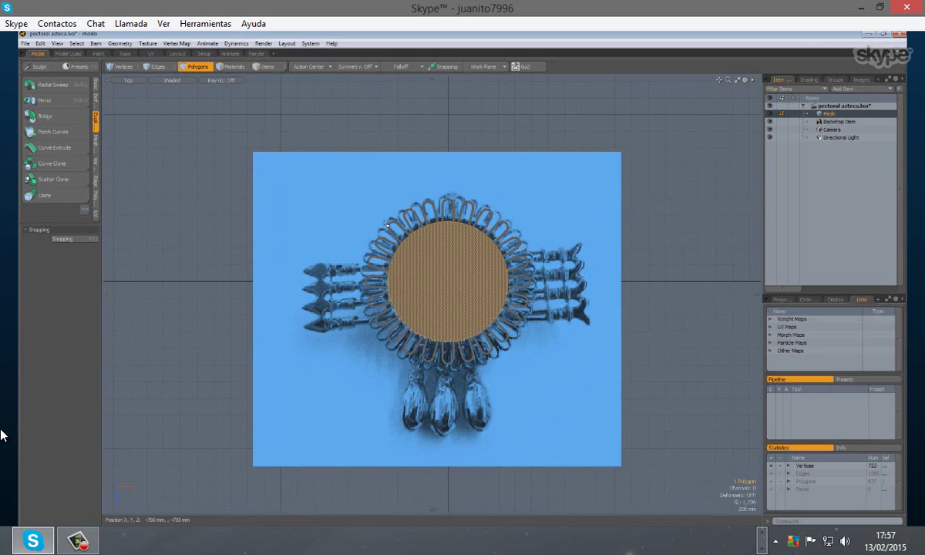
{"action": "key", "text": "r"}
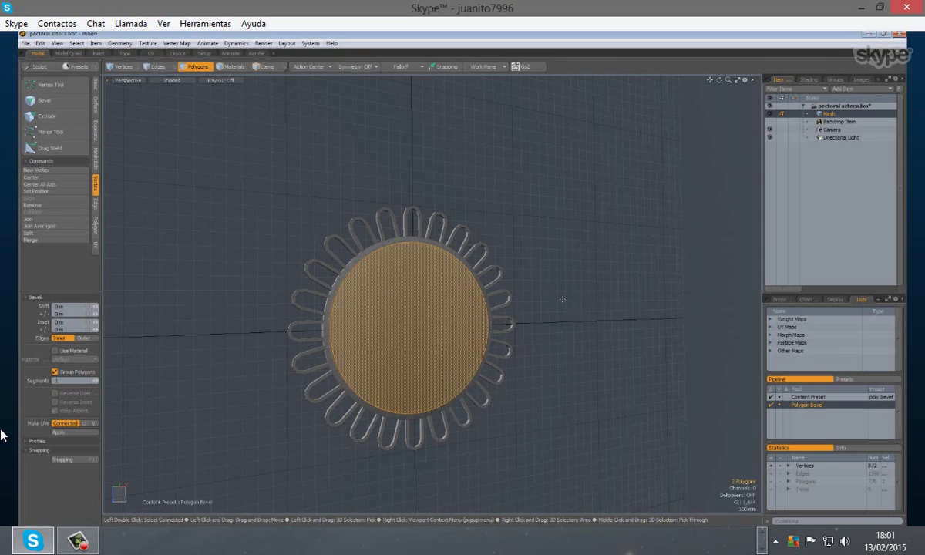
- Try to bevel the disc's front and back polygons inward together with a negative shift
{"action": "key", "text": "space"}
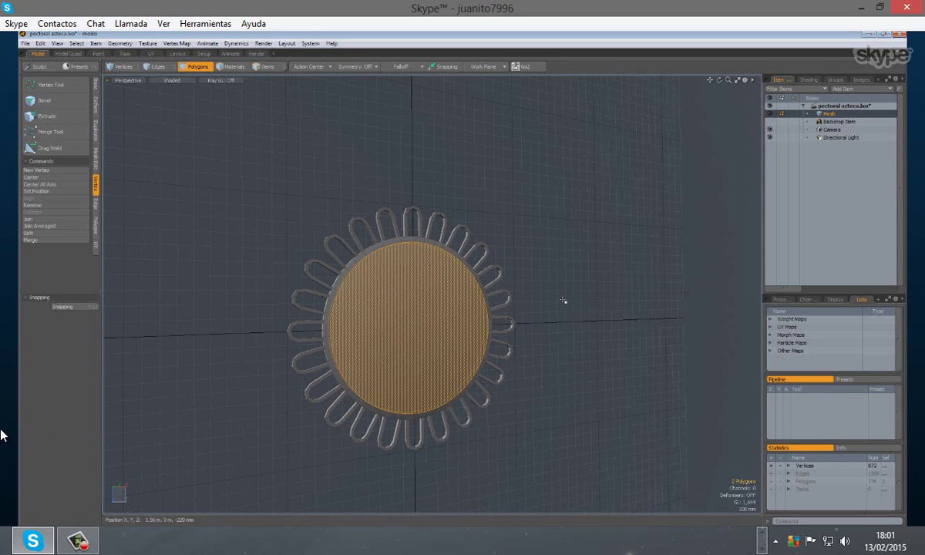
{"action": "left_click", "coordinate": [562, 300]}
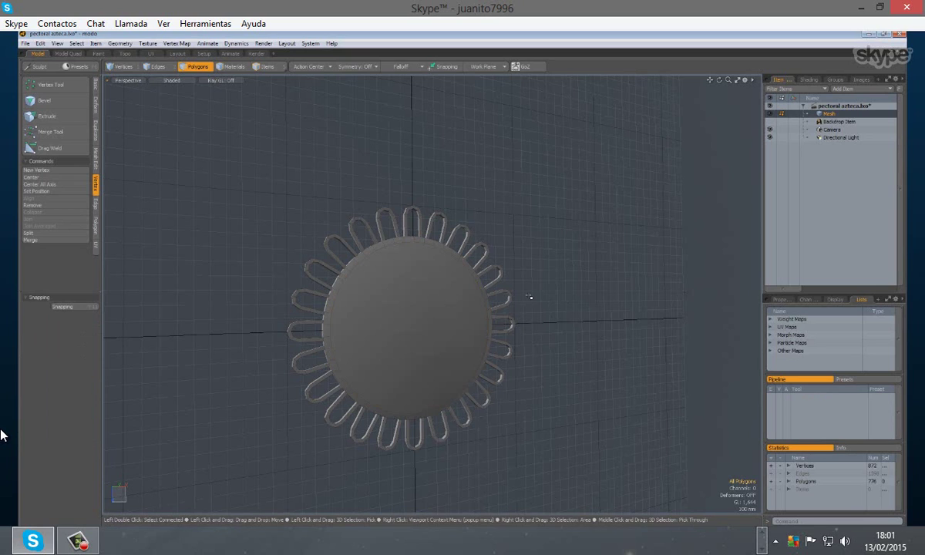
{"action": "left_click", "coordinate": [459, 318]}
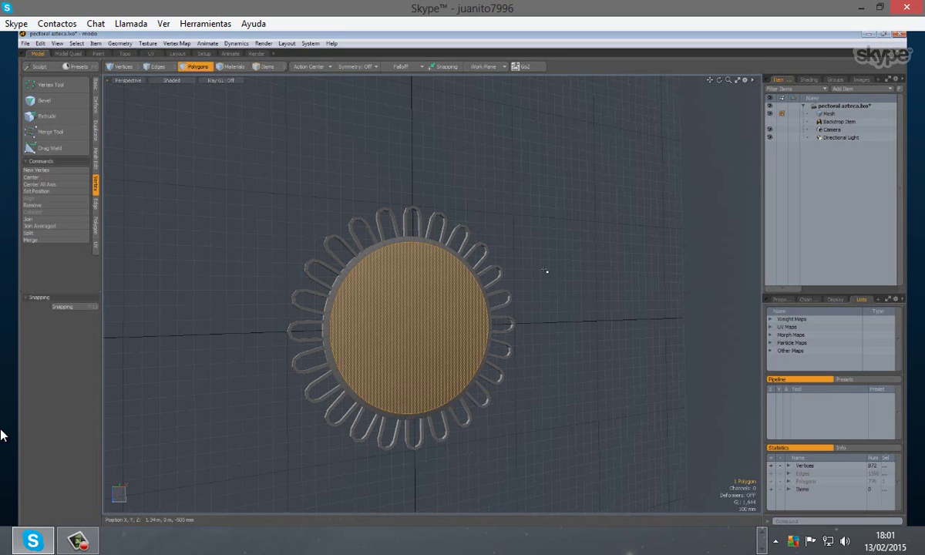
{"action": "left_click_drag", "start_coordinate": [544, 268], "coordinate": [169, 303], "text": "alt"}
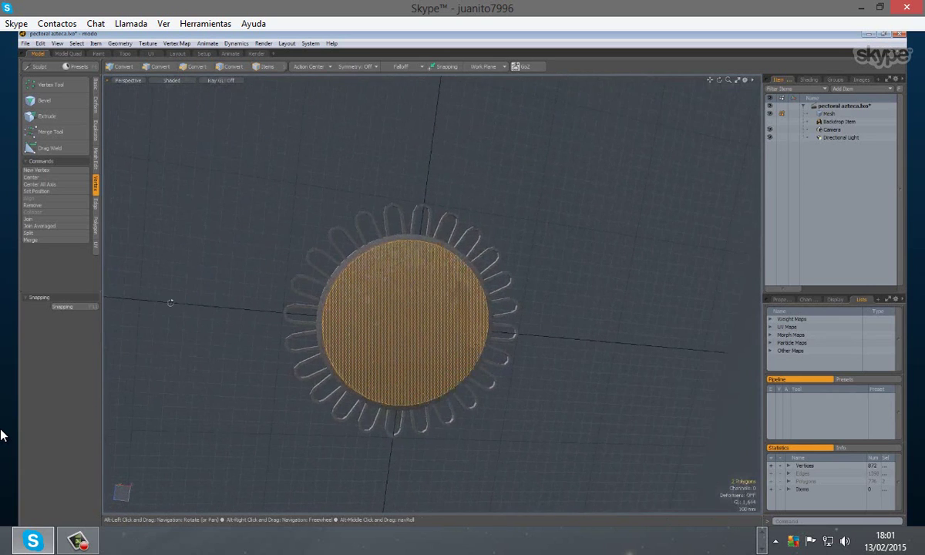
{"action": "key", "text": "3"}
{"action": "key", "text": "b"}
{"action": "left_click", "coordinate": [598, 326]}
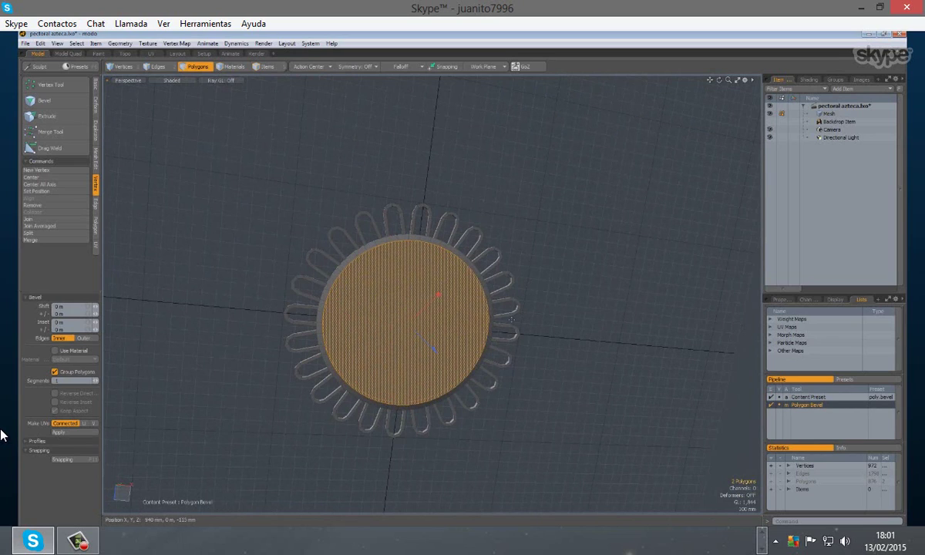
{"action": "mouse_move", "coordinate": [436, 353]}
{"action": "left_mouse_down"}
{"action": "mouse_move", "coordinate": [420, 336]}
{"action": "mouse_move", "coordinate": [431, 348]}
{"action": "left_mouse_up"}
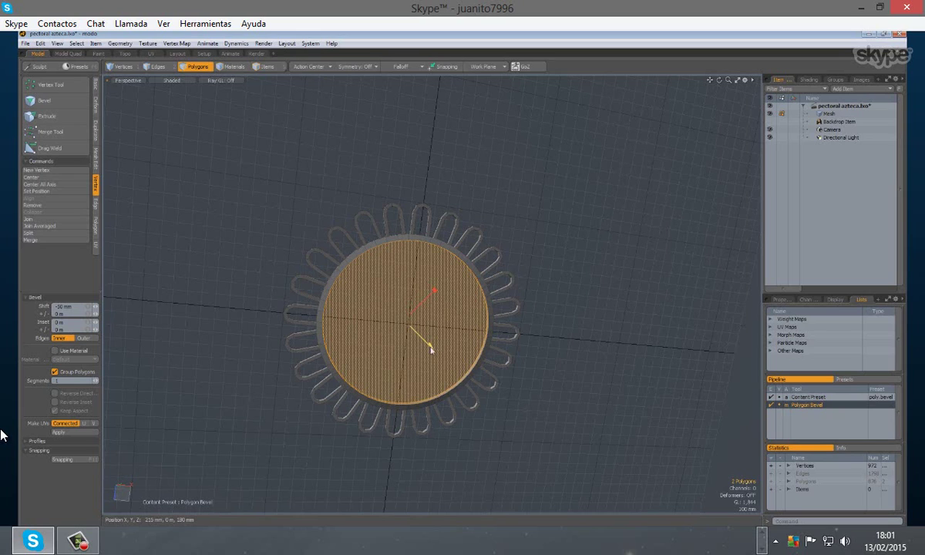
{"action": "key", "text": "space"}
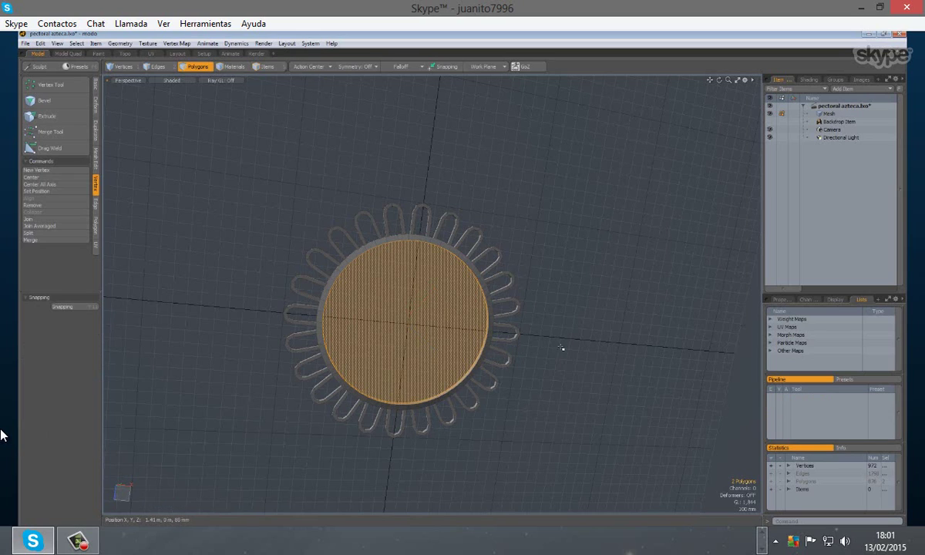
- Examine the recessed disc and surrounding loops from both sides with nothing selected
{"action": "left_click", "coordinate": [594, 329]}
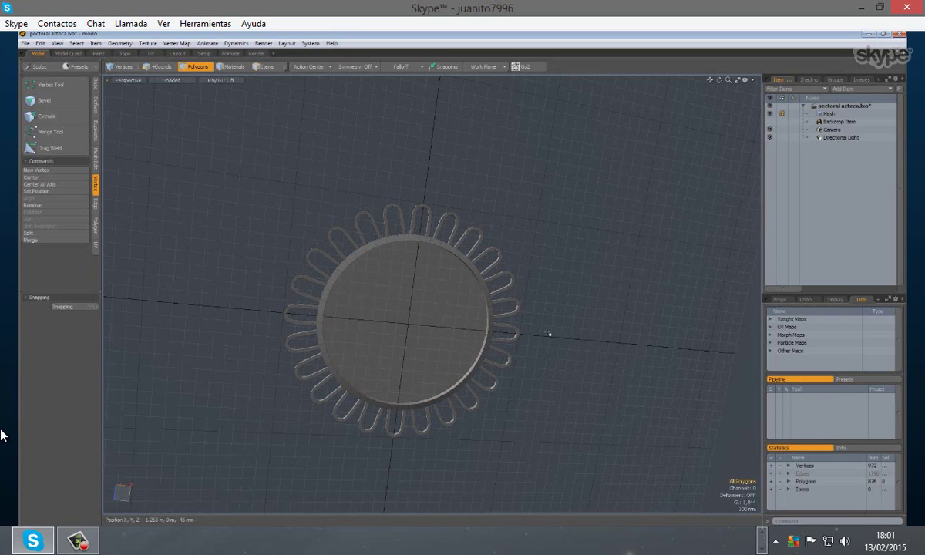
{"action": "mouse_move", "coordinate": [547, 333]}
{"action": "left_mouse_down", "text": "alt"}
{"action": "mouse_move", "coordinate": [605, 349]}
{"action": "mouse_move", "coordinate": [651, 349]}
{"action": "mouse_move", "coordinate": [651, 329]}
{"action": "mouse_move", "coordinate": [594, 306]}
{"action": "mouse_move", "coordinate": [609, 283]}
{"action": "mouse_move", "coordinate": [220, 320]}
{"action": "mouse_move", "coordinate": [372, 328]}
{"action": "mouse_move", "coordinate": [241, 330]}
{"action": "mouse_move", "coordinate": [330, 336]}
{"action": "mouse_move", "coordinate": [233, 326]}
{"action": "mouse_move", "coordinate": [193, 305]}
{"action": "mouse_move", "coordinate": [424, 329]}
{"action": "mouse_move", "coordinate": [324, 306]}
{"action": "mouse_move", "coordinate": [321, 297]}
{"action": "mouse_move", "coordinate": [303, 313]}
{"action": "mouse_move", "coordinate": [244, 309]}
{"action": "mouse_move", "coordinate": [490, 337]}
{"action": "mouse_move", "coordinate": [558, 332]}
{"action": "left_mouse_up", "text": "alt"}
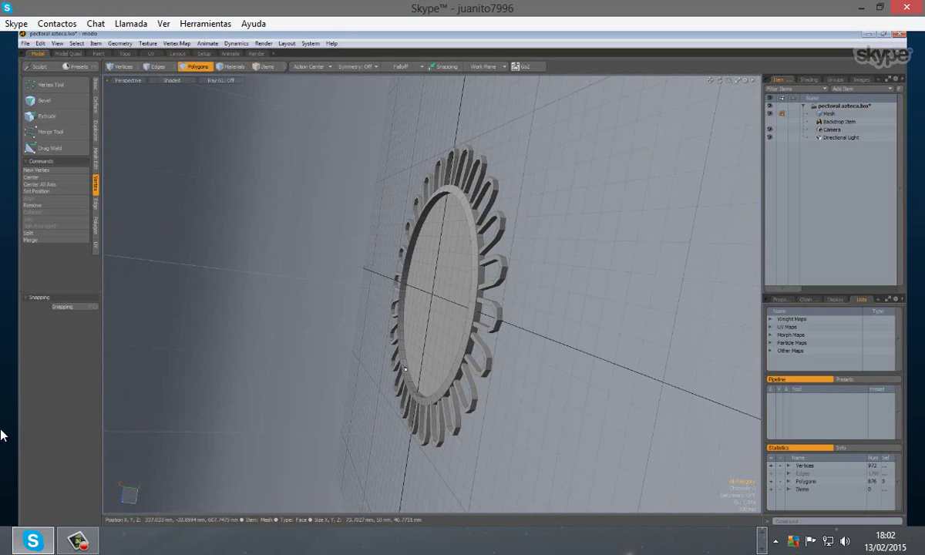
{"action": "key", "text": "alt"}
{"action": "left_click_drag", "start_coordinate": [592, 364], "coordinate": [432, 360], "text": "alt"}
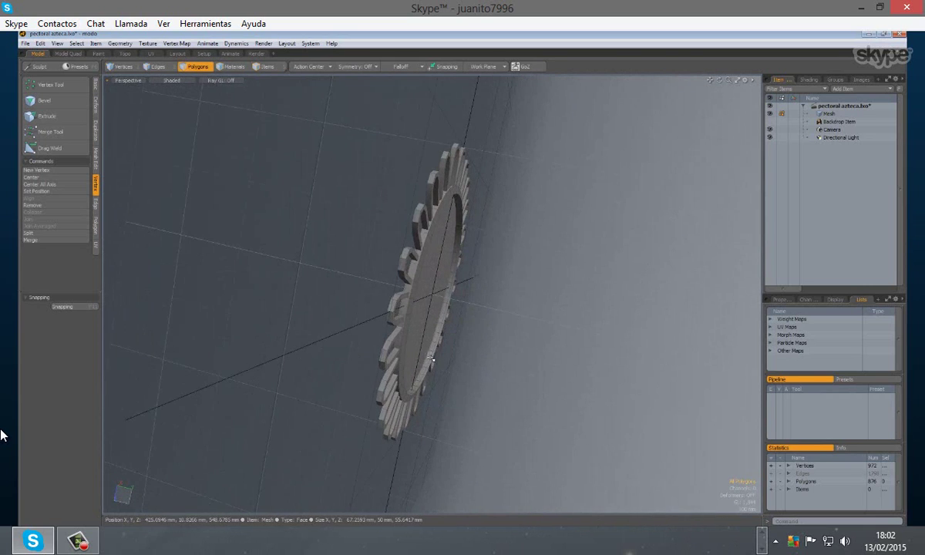
{"action": "key", "text": "alt"}
{"action": "left_click_drag", "start_coordinate": [514, 320], "coordinate": [325, 310], "text": "alt"}
- Undo the disc's inward bevel and clear the polygon selection
{"action": "left_click", "coordinate": [325, 310]}
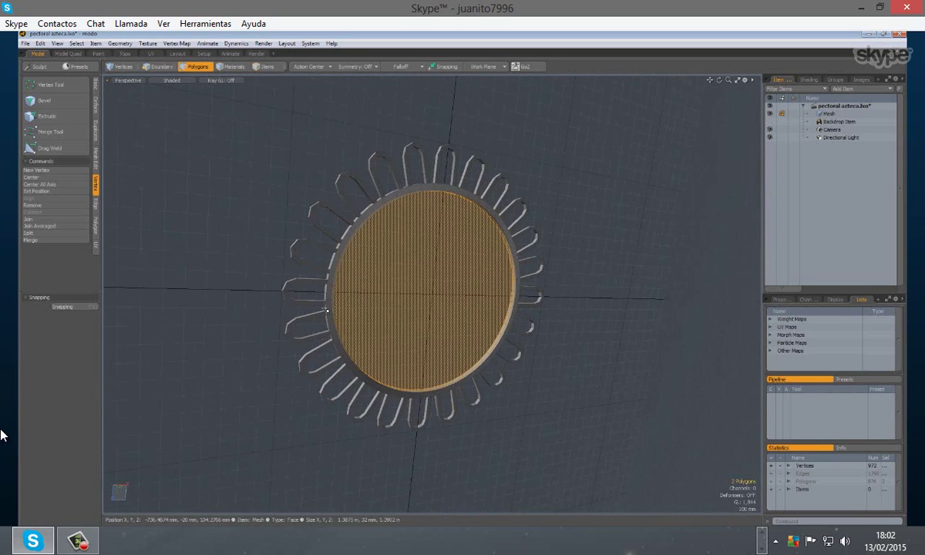
{"action": "key", "text": "b"}
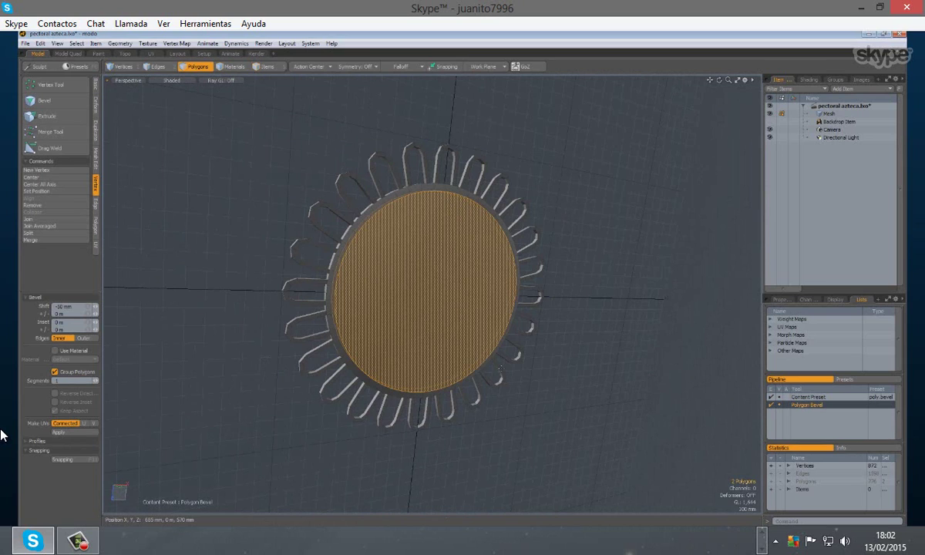
{"action": "key", "text": "space"}
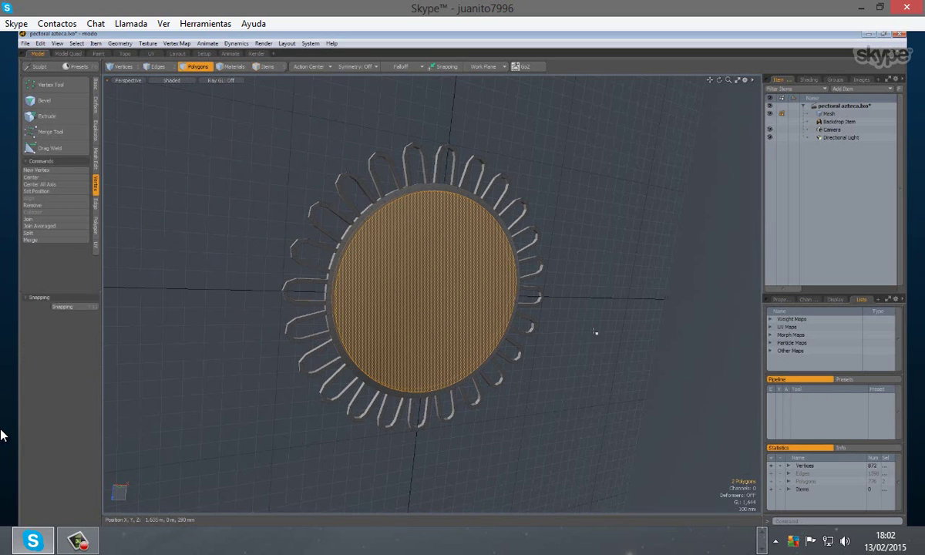
{"action": "left_click", "coordinate": [569, 290]}
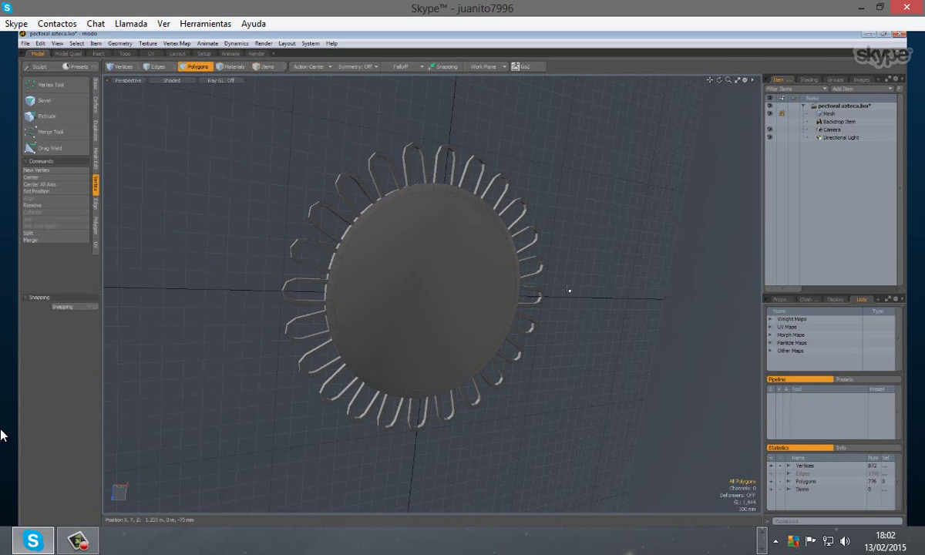
- Select the disc's large front and back polygons and apply the Bevel tool to them again
{"action": "left_click", "coordinate": [433, 309]}
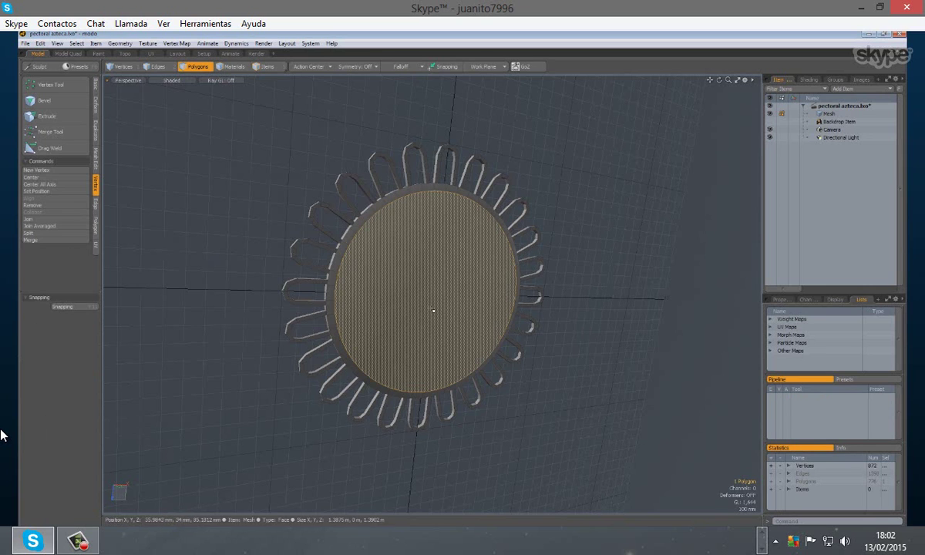
{"action": "left_click_drag", "start_coordinate": [238, 296], "coordinate": [497, 308], "text": "alt"}
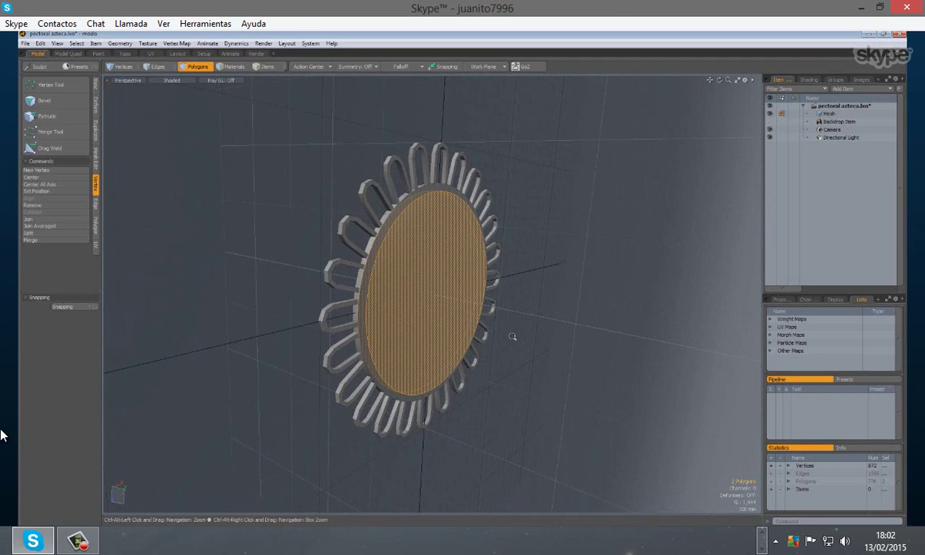
{"action": "left_click_drag", "start_coordinate": [513, 337], "coordinate": [496, 367], "text": "ctrl+alt"}
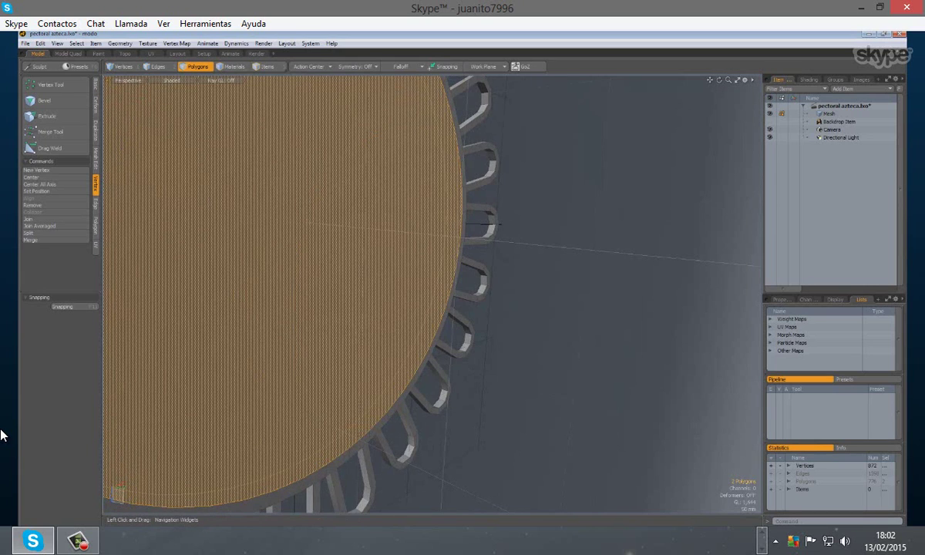
{"action": "left_click_drag", "start_coordinate": [710, 80], "coordinate": [717, 106]}
{"action": "left_click_drag", "start_coordinate": [712, 293], "coordinate": [334, 264], "text": "alt"}
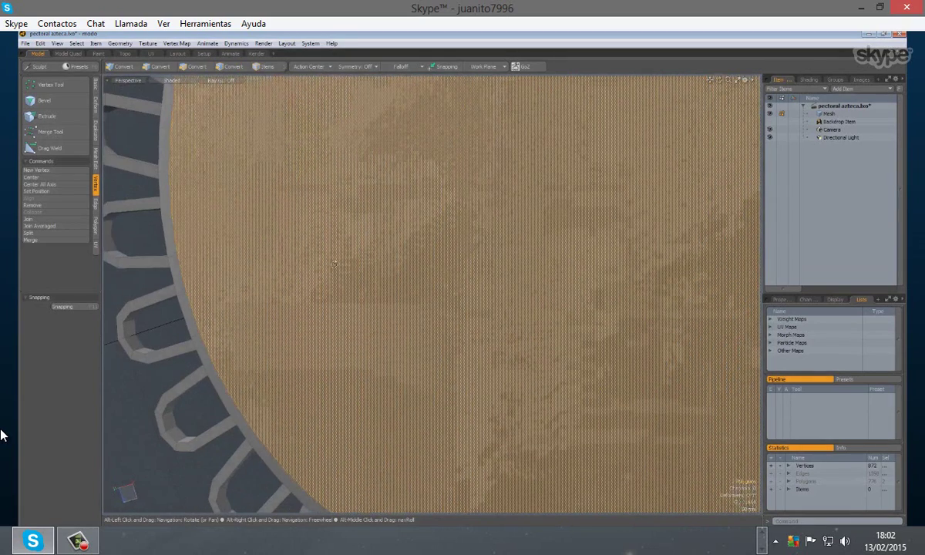
{"action": "key", "text": "3"}
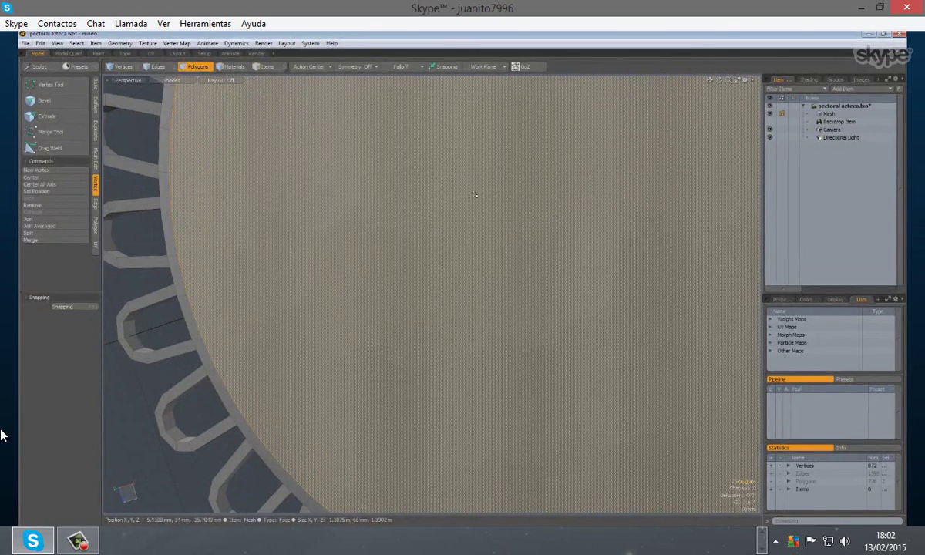
{"action": "key", "text": "b"}
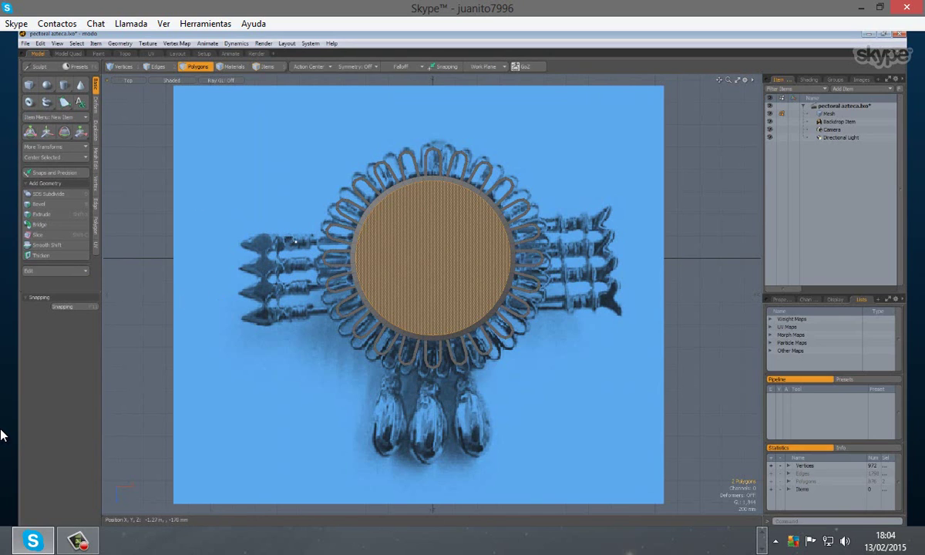
- Rename the Mesh item holding the disc and loops to Centro, and clear the item selection
{"action": "left_click", "coordinate": [838, 112]}
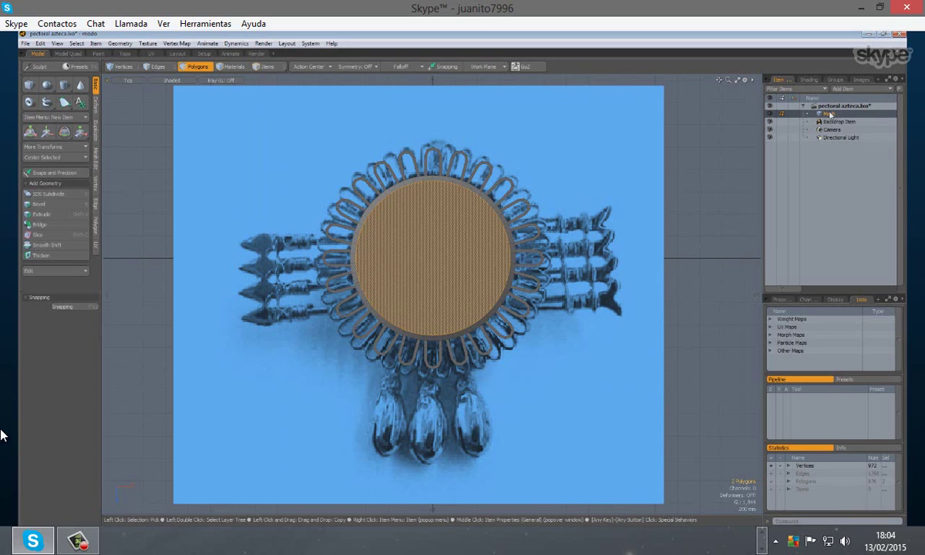
{"action": "right_click", "coordinate": [829, 114]}
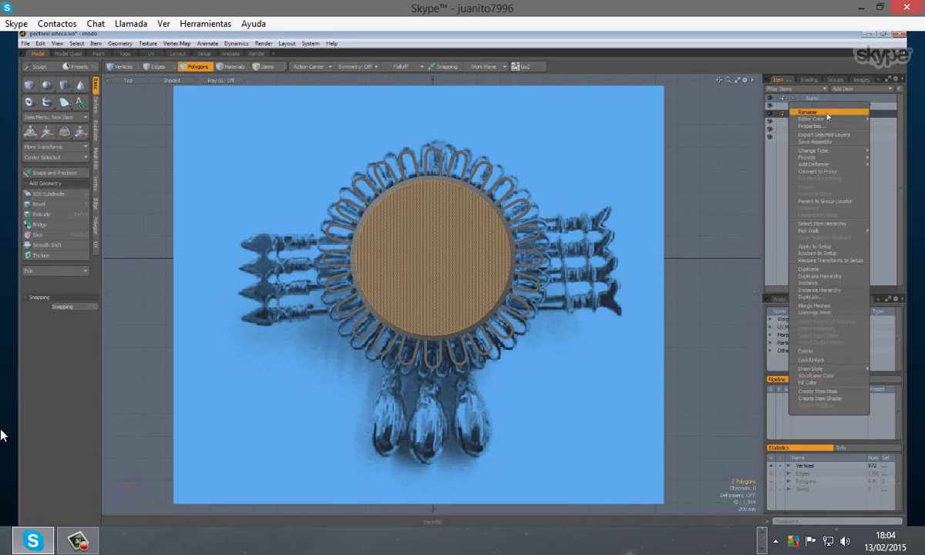
{"action": "left_click", "coordinate": [807, 112]}
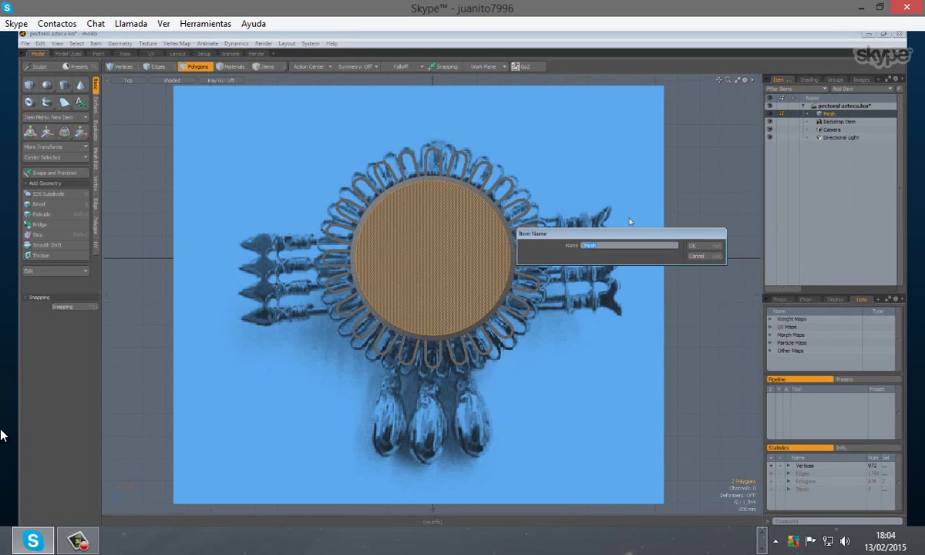
{"action": "type", "text": "cENTRO"}
{"action": "key", "text": "BackSpace"}
{"action": "key", "text": "BackSpace"}
{"action": "key", "text": "BackSpace"}
{"action": "key", "text": "BackSpace"}
{"action": "key", "text": "BackSpace"}
{"action": "key", "text": "BackSpace"}
{"action": "type", "text": "Cent"}
{"action": "key", "text": "ctrl+a"}
{"action": "key", "text": "Return"}
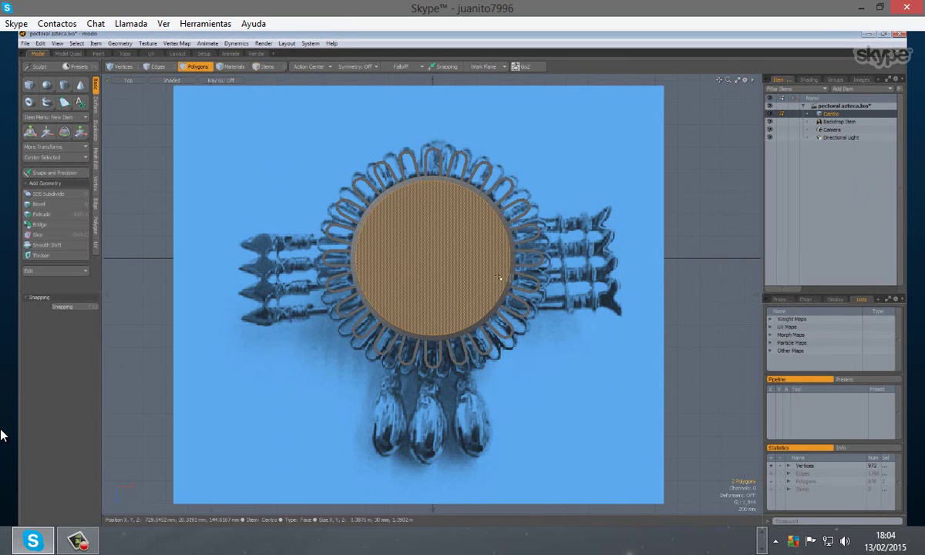
{"action": "right_click", "coordinate": [834, 110]}
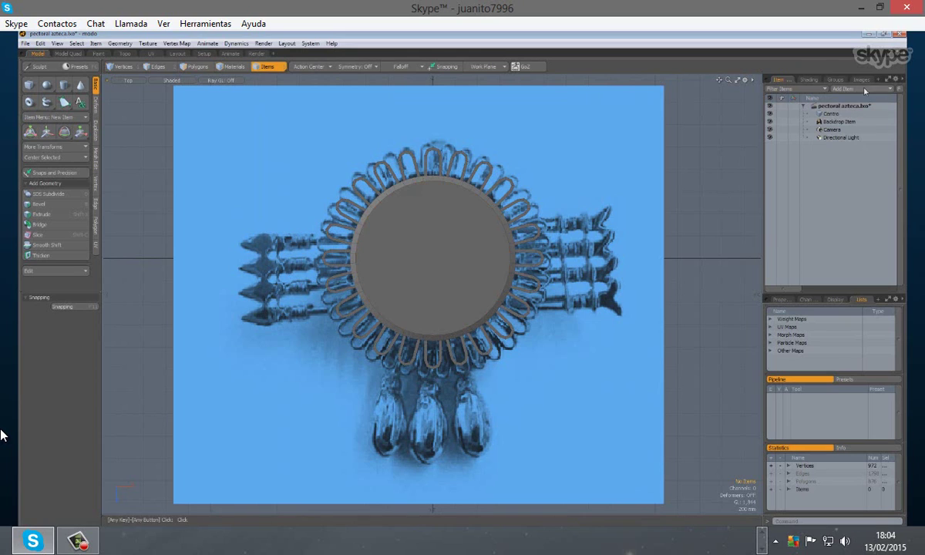
- Add a new Mesh item named Flechas and place it above Centro in the item hierarchy
{"action": "left_click", "coordinate": [858, 88]}
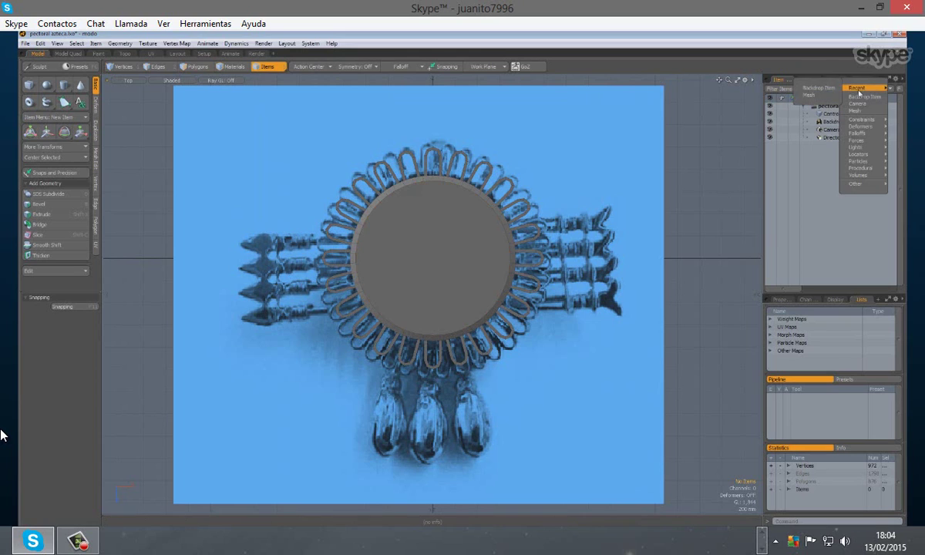
{"action": "left_click", "coordinate": [808, 95]}
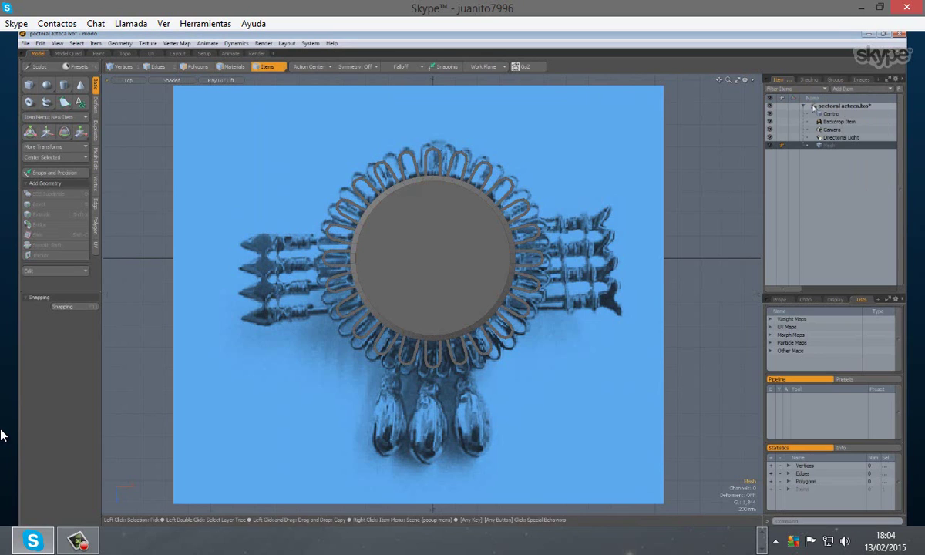
{"action": "right_click", "coordinate": [830, 147]}
{"action": "left_click", "coordinate": [817, 148]}
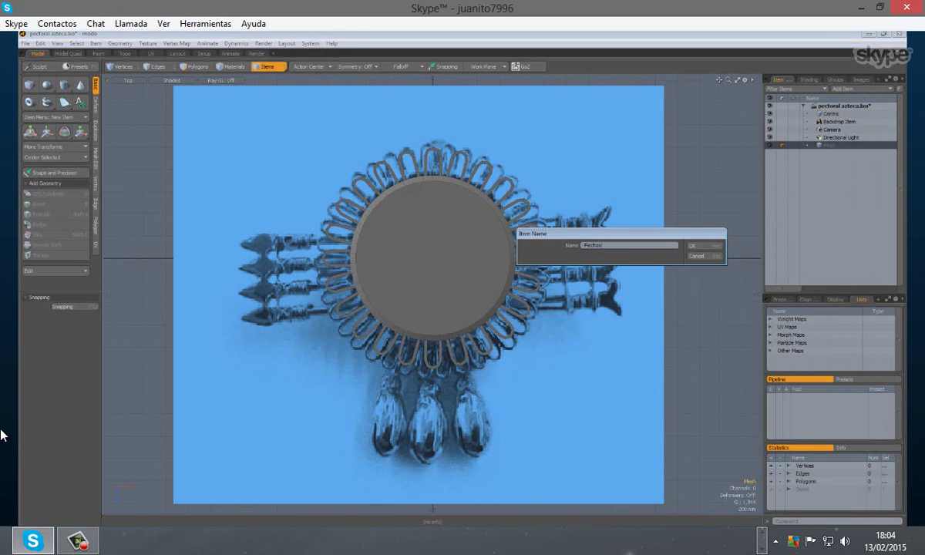
{"action": "key", "text": "Return"}
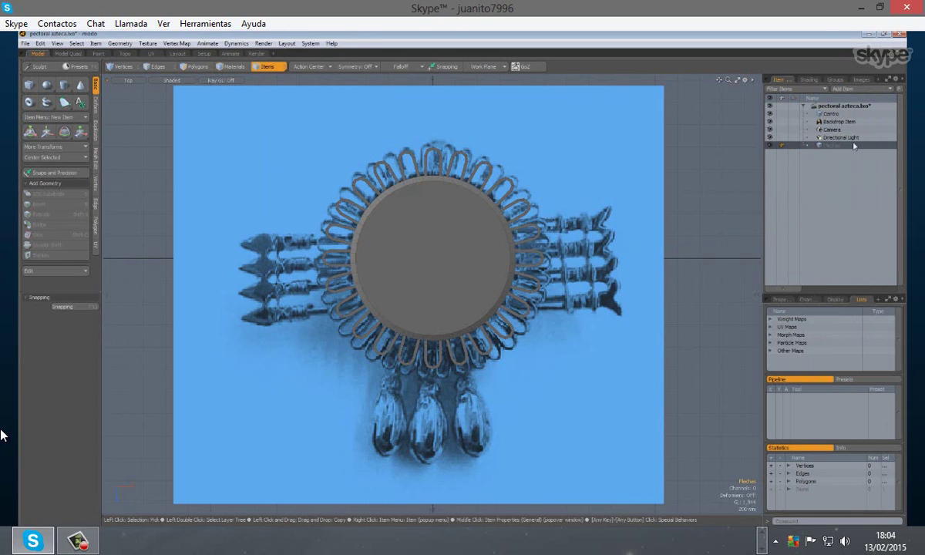
{"action": "left_click_drag", "start_coordinate": [843, 138], "coordinate": [810, 114]}
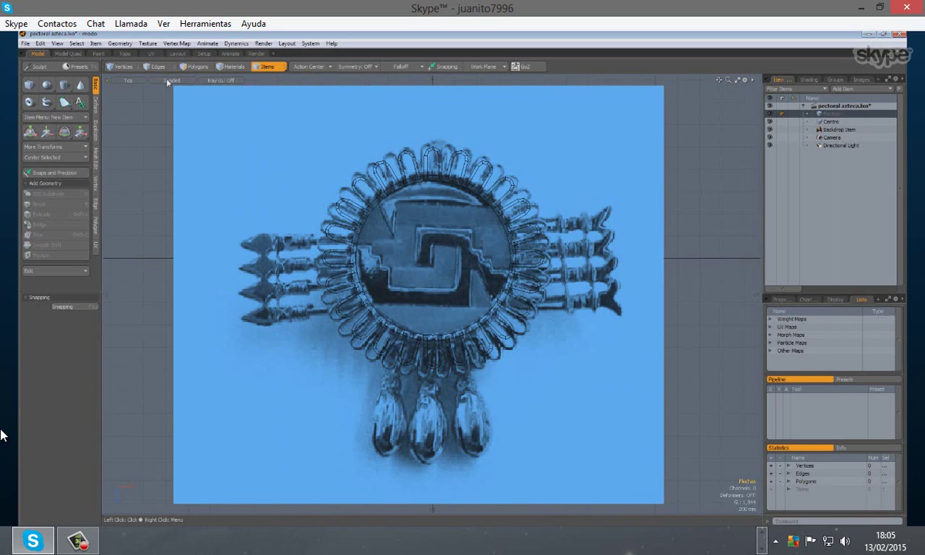
- Make Flechas the active item and hide Centro so only the backdrop image shows
{"action": "left_click", "coordinate": [828, 122]}
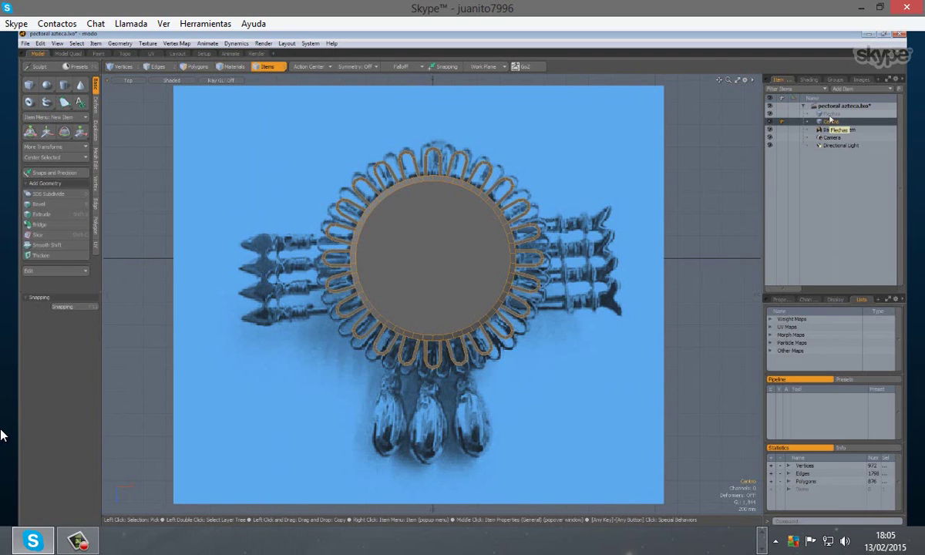
{"action": "left_click", "coordinate": [831, 116]}
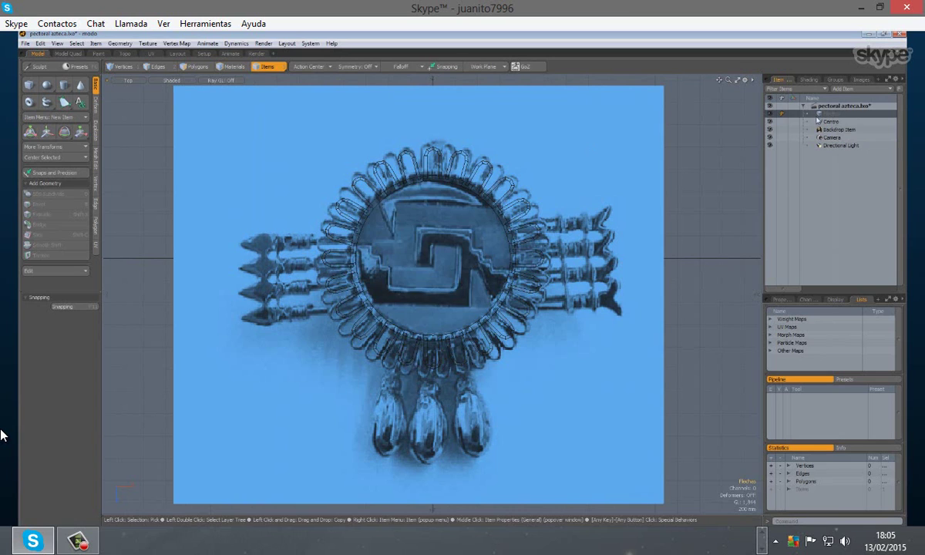
{"action": "left_click", "coordinate": [769, 122]}
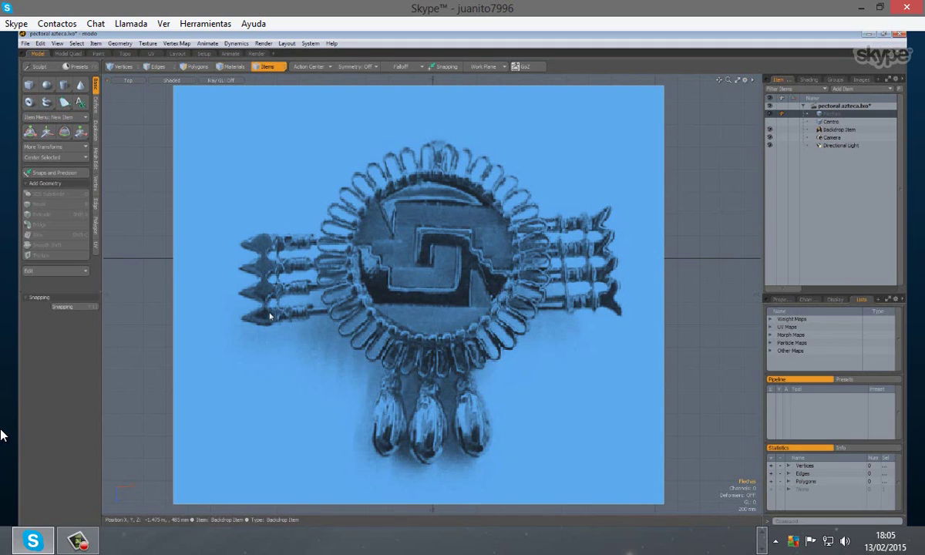
- Draw a flat eight-sided Sphere primitive with a radius of about 500 mm over the backdrop's left edge
{"action": "left_click", "coordinate": [45, 86]}
{"action": "left_click", "coordinate": [45, 87]}
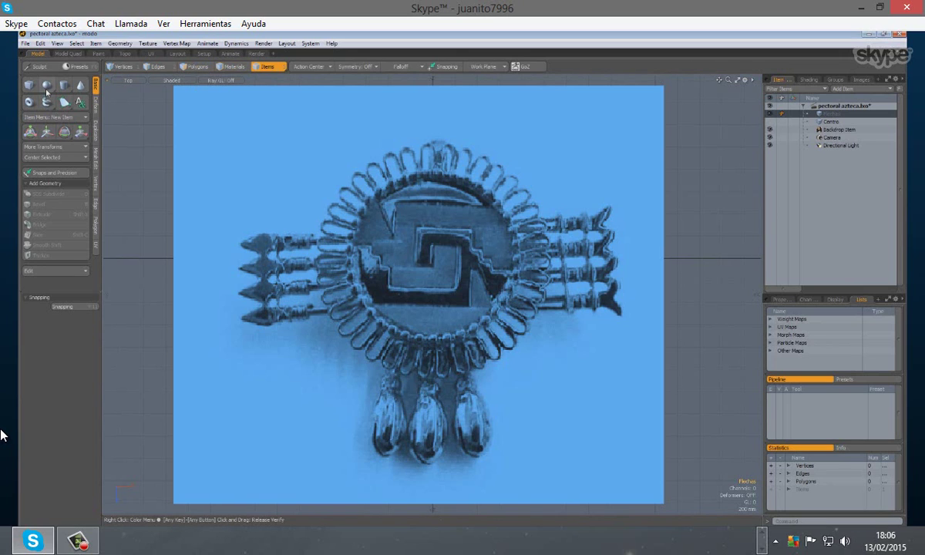
{"action": "left_click", "coordinate": [47, 86]}
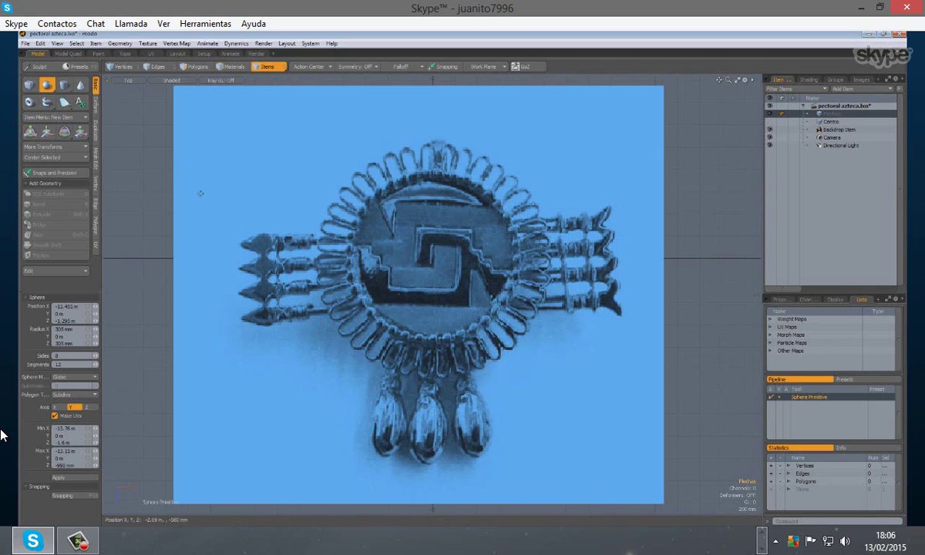
{"action": "left_click_drag", "start_coordinate": [205, 195], "coordinate": [265, 195]}
{"action": "left_click", "coordinate": [44, 85]}
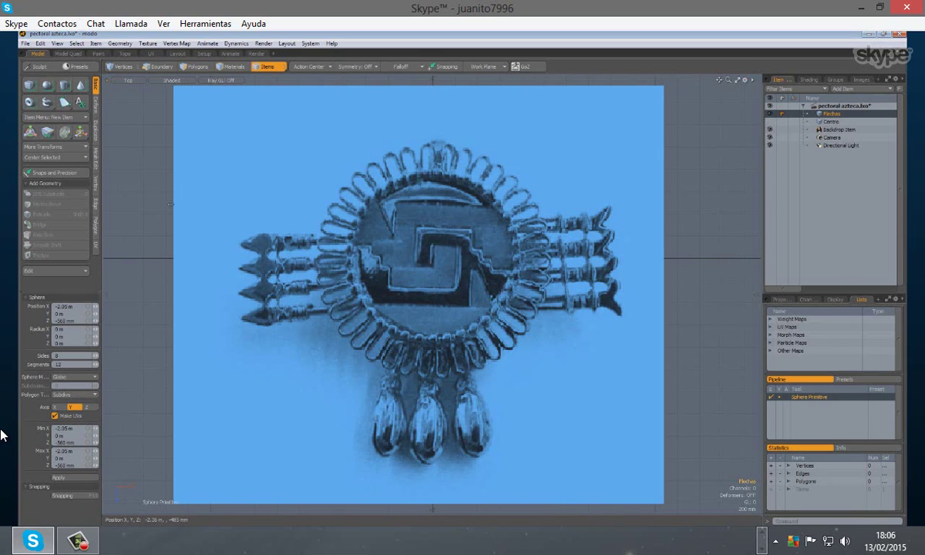
{"action": "mouse_move", "coordinate": [171, 202]}
{"action": "left_mouse_down"}
{"action": "mouse_move", "coordinate": [185, 238]}
{"action": "mouse_move", "coordinate": [220, 252]}
{"action": "left_mouse_up"}
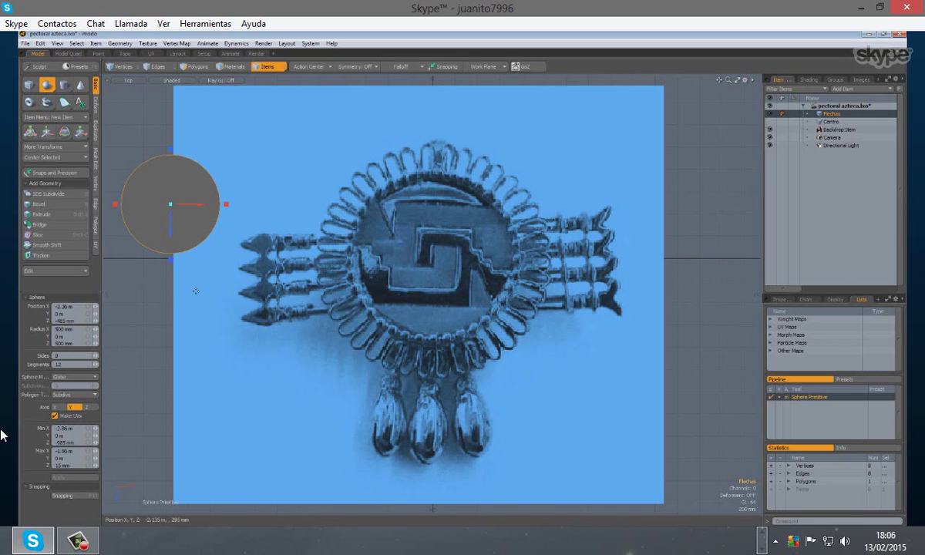
{"action": "key", "text": "space"}
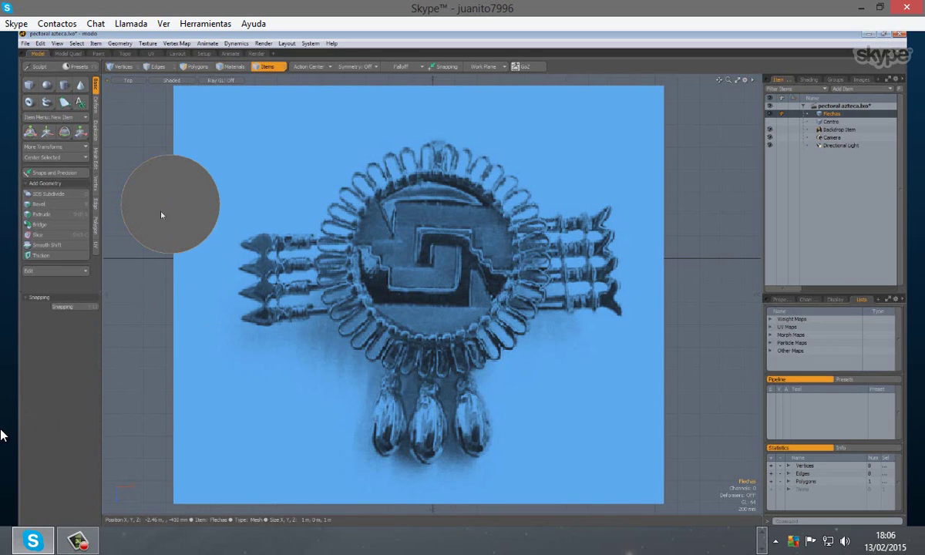
- Select the flat disc's polygon and turn off its subdivision surface so it is a plain octagon
{"action": "left_click", "coordinate": [187, 69]}
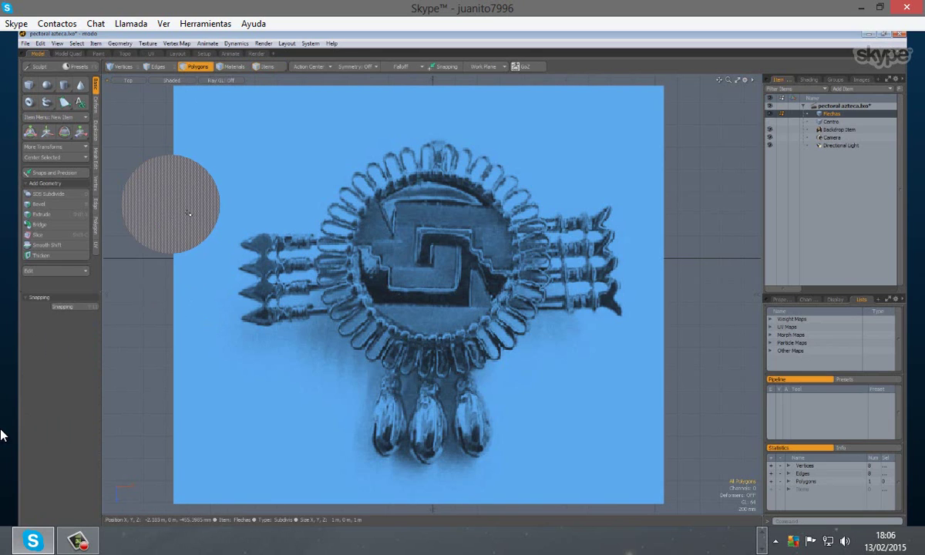
{"action": "left_click", "coordinate": [174, 208]}
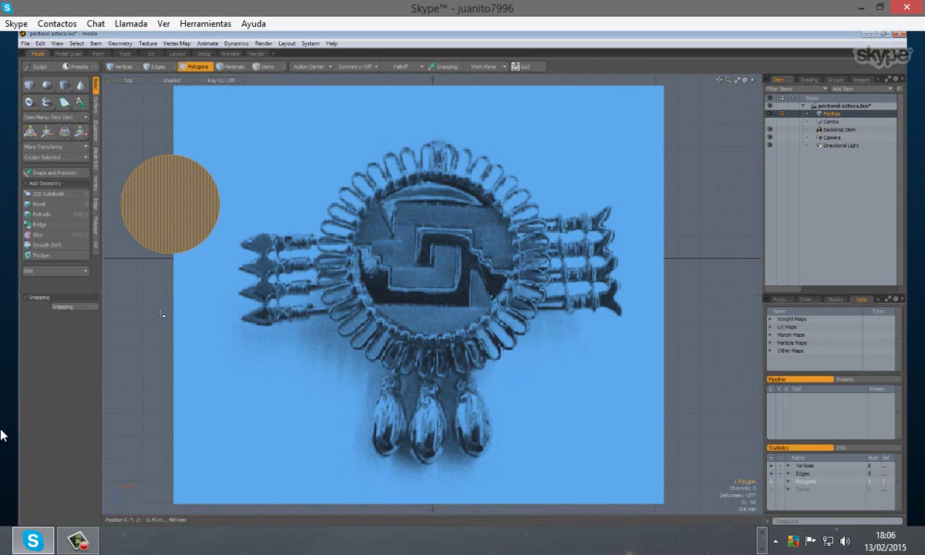
{"action": "key", "text": "Tab"}
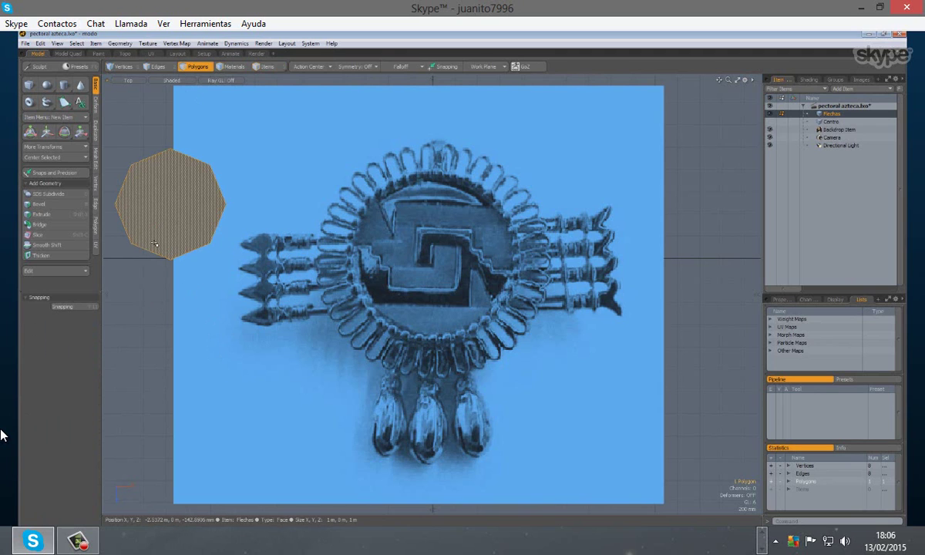
- In the Perspective view, move the octagon with the Transform tool away from the backdrop's left edge
{"action": "left_click", "coordinate": [117, 80]}
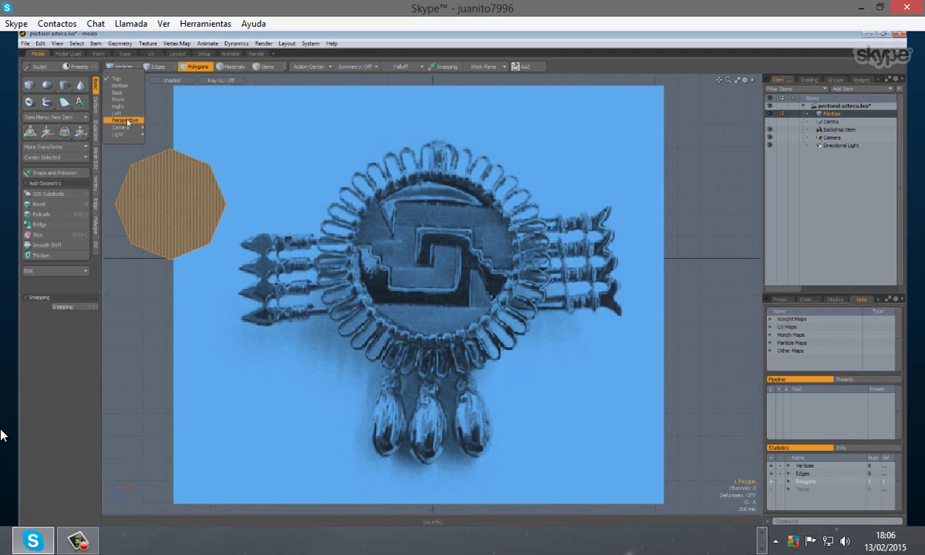
{"action": "left_click", "coordinate": [125, 121]}
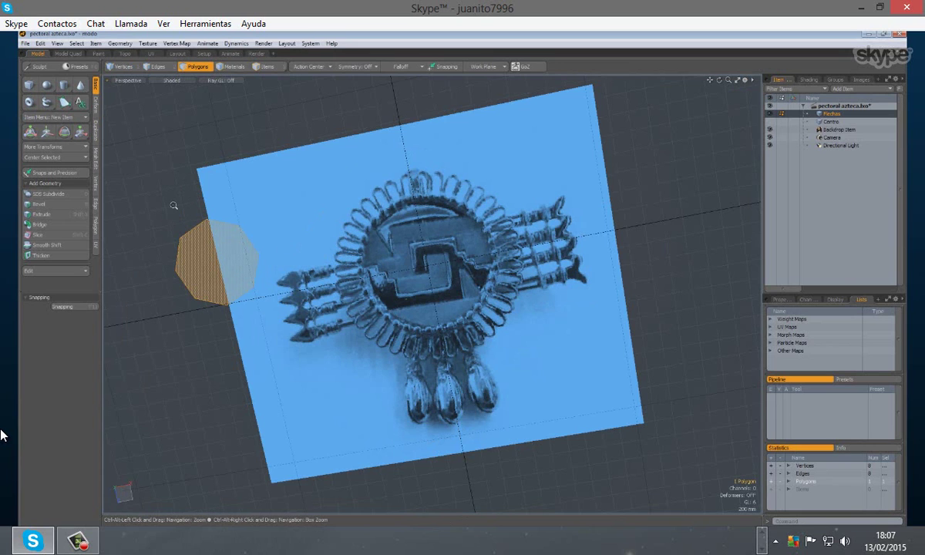
{"action": "mouse_move", "coordinate": [174, 205]}
{"action": "left_mouse_down", "text": "ctrl+alt"}
{"action": "mouse_move", "coordinate": [210, 247]}
{"action": "mouse_move", "coordinate": [182, 217]}
{"action": "left_mouse_up", "text": "ctrl+alt"}
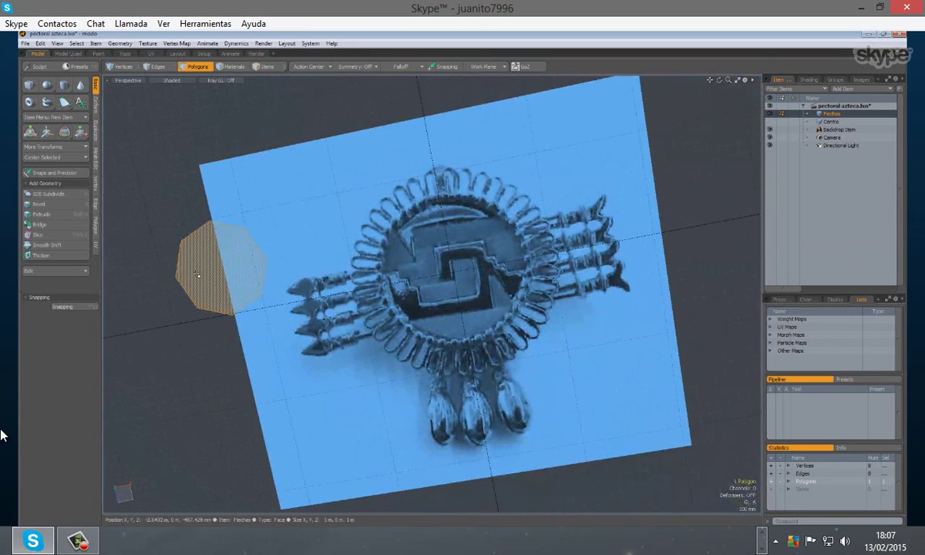
{"action": "key", "text": "y"}
{"action": "left_click_drag", "start_coordinate": [197, 275], "coordinate": [85, 283]}
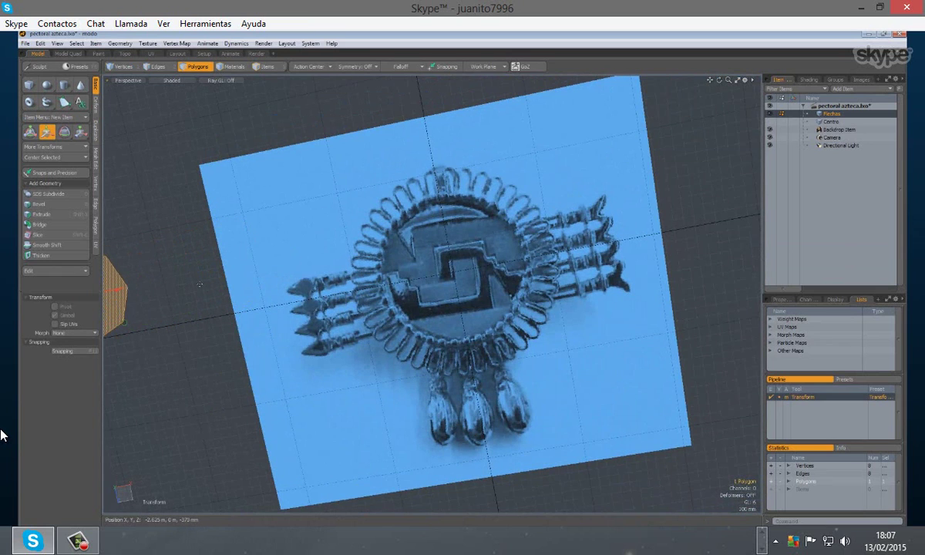
- Extrude the octagon about 7.9 m along the Y axis into a long eight-sided bar
{"action": "key", "text": "ctrl"}
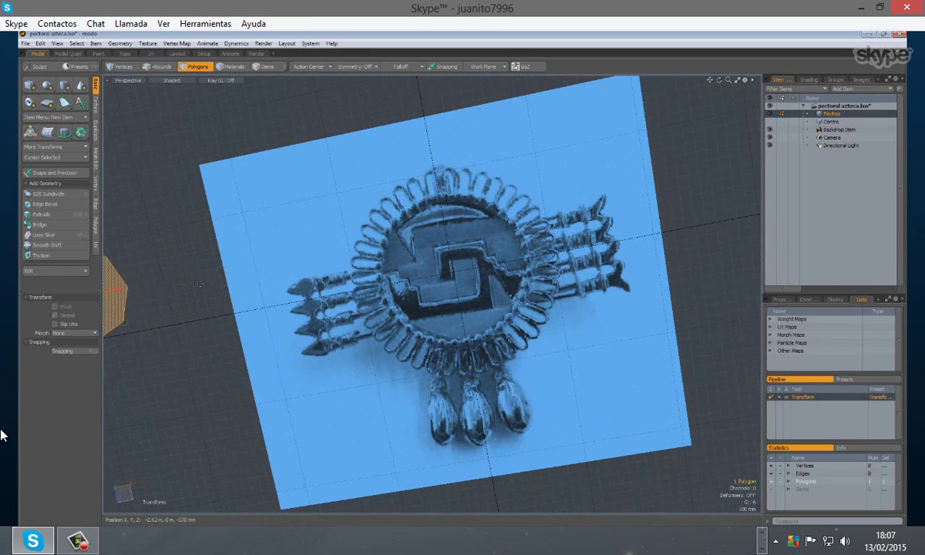
{"action": "key", "text": "shift+a"}
{"action": "left_click_drag", "start_coordinate": [673, 328], "coordinate": [677, 363], "text": "alt"}
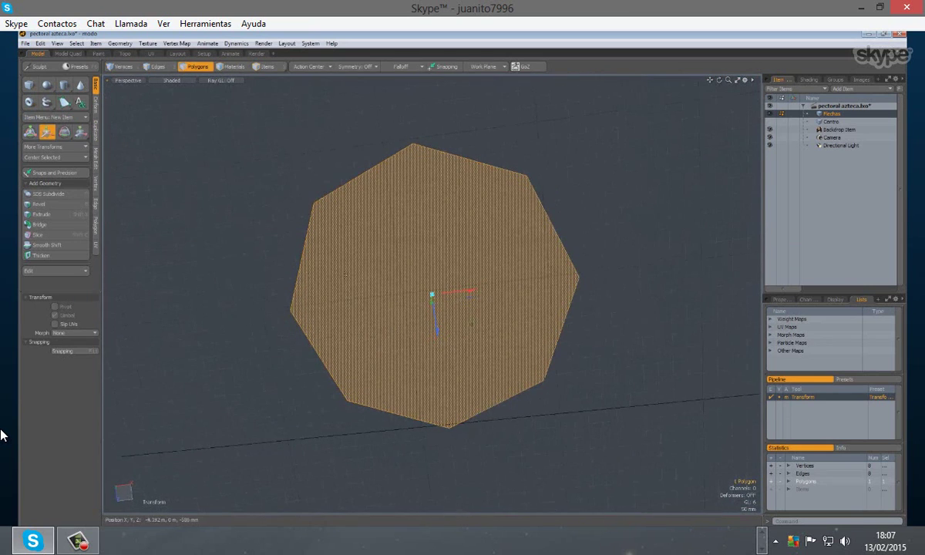
{"action": "left_click_drag", "start_coordinate": [633, 307], "coordinate": [570, 308], "text": "alt"}
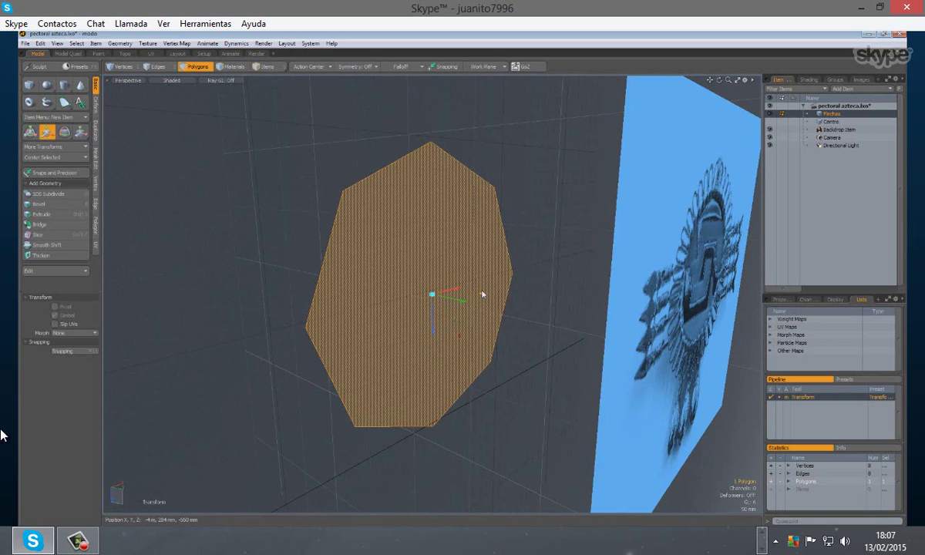
{"action": "key", "text": "q"}
{"action": "key", "text": "shift+x"}
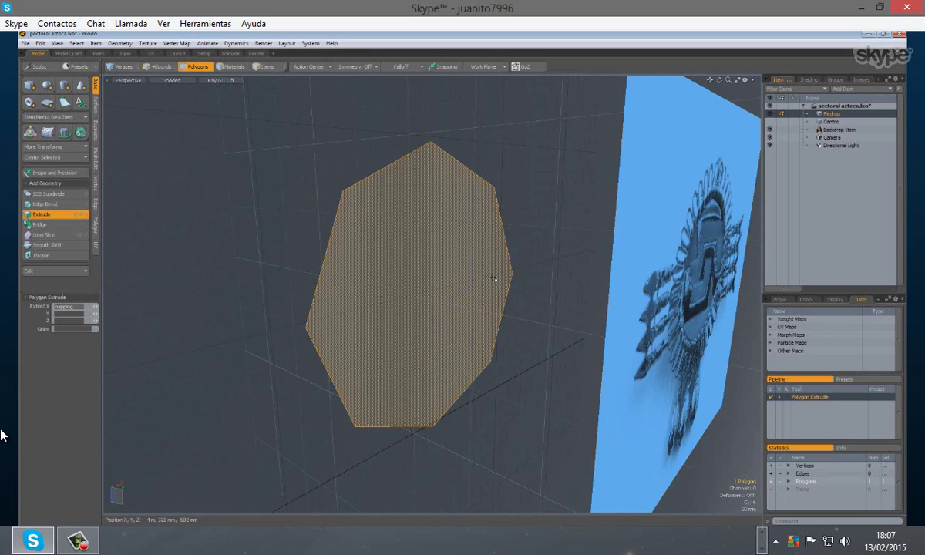
{"action": "left_click", "coordinate": [460, 302]}
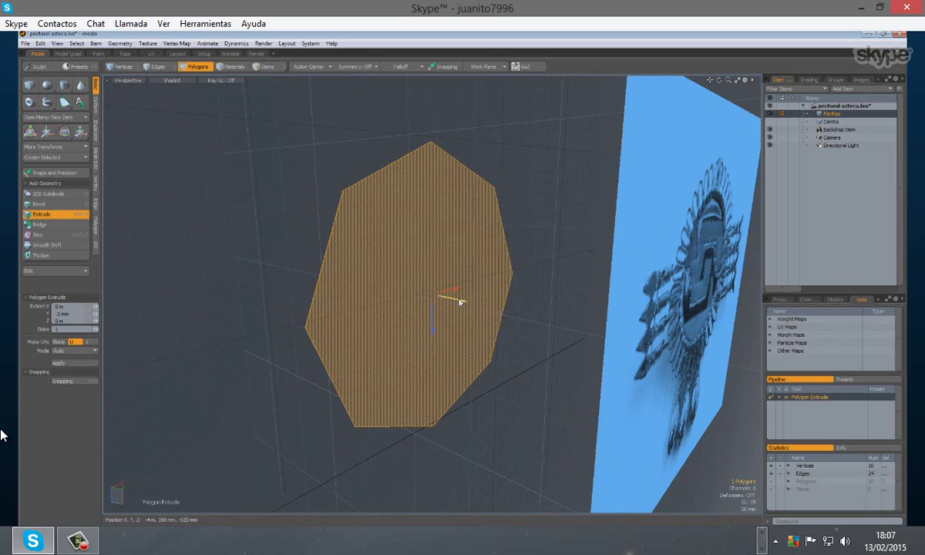
{"action": "left_click_drag", "start_coordinate": [460, 302], "coordinate": [746, 359]}
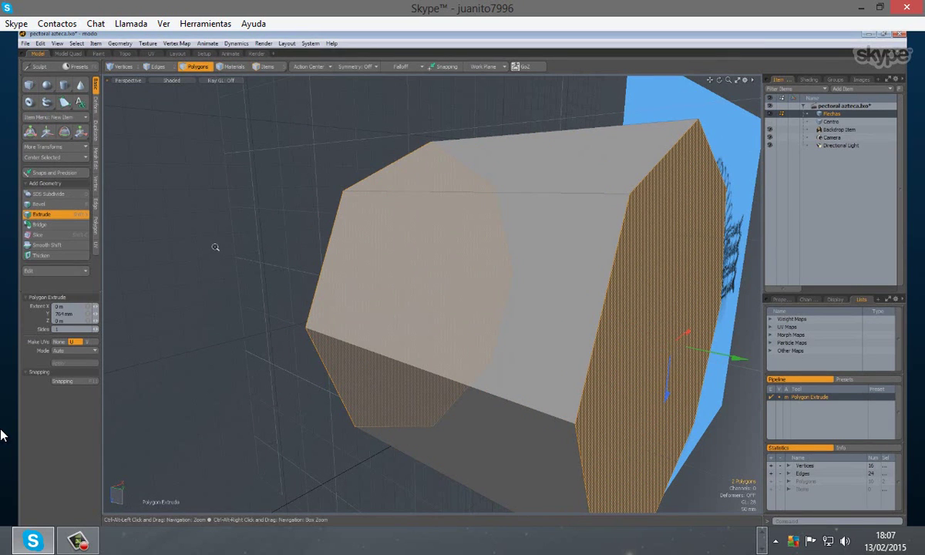
{"action": "left_click_drag", "start_coordinate": [215, 247], "coordinate": [166, 286], "text": "ctrl+alt"}
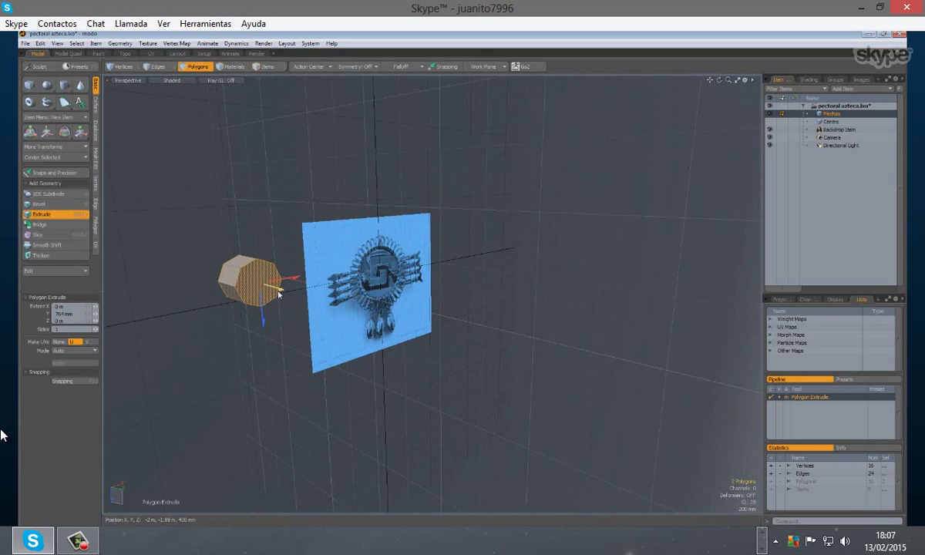
{"action": "left_click_drag", "start_coordinate": [284, 289], "coordinate": [698, 403]}
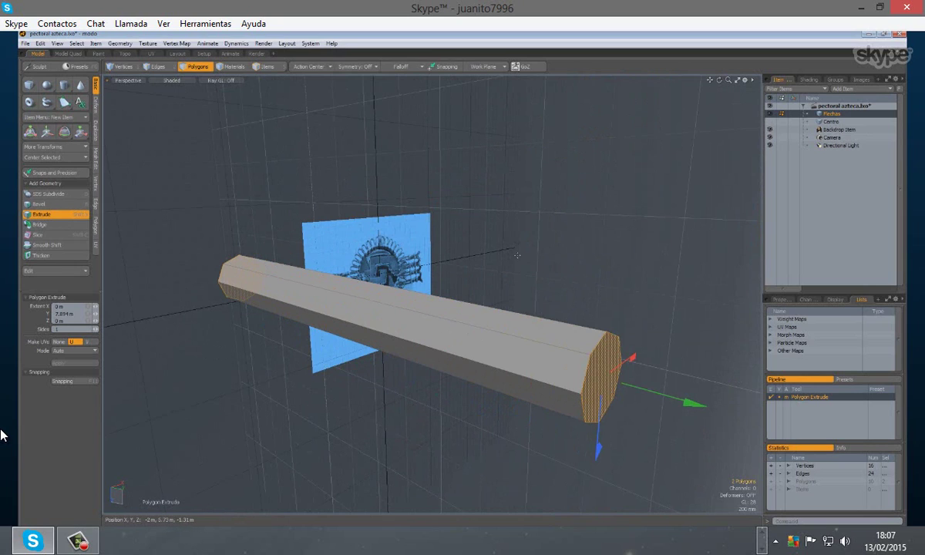
{"action": "key", "text": "space"}
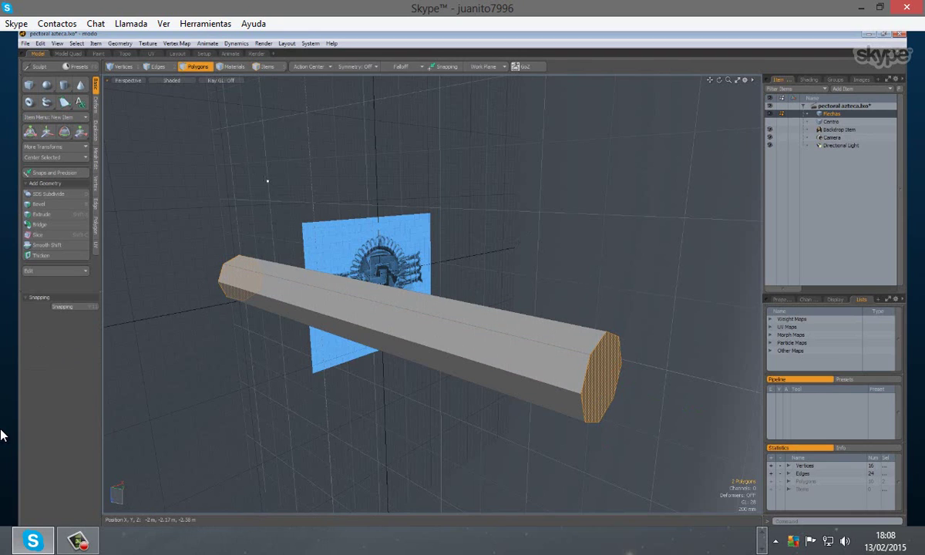
{"action": "key", "text": "y"}
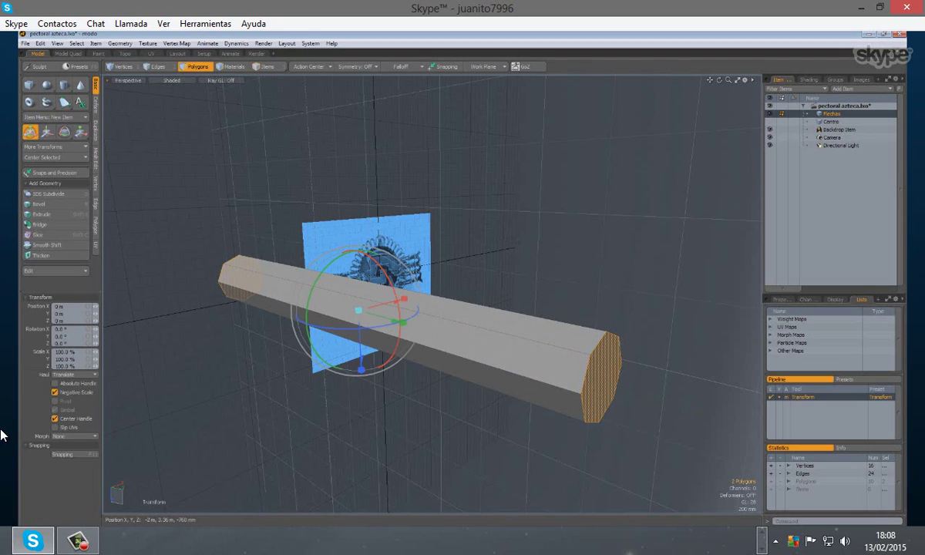
{"action": "key", "text": "space"}
{"action": "left_click", "coordinate": [422, 282]}
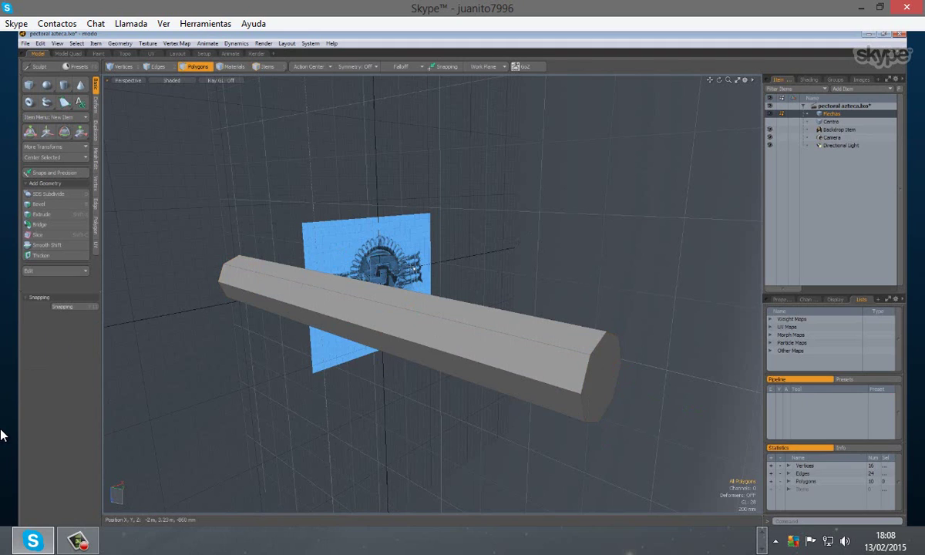
{"action": "double_click", "coordinate": [381, 300]}
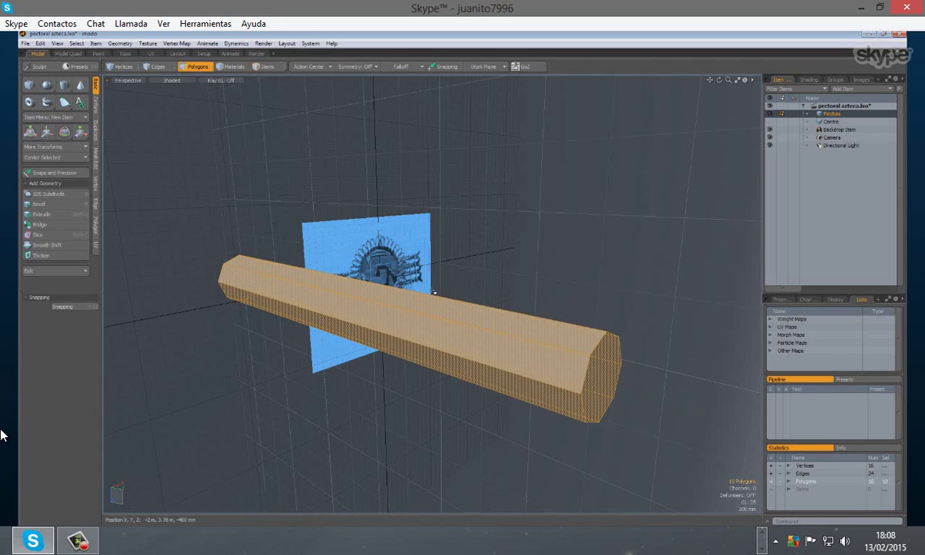
{"action": "left_click", "coordinate": [492, 283]}
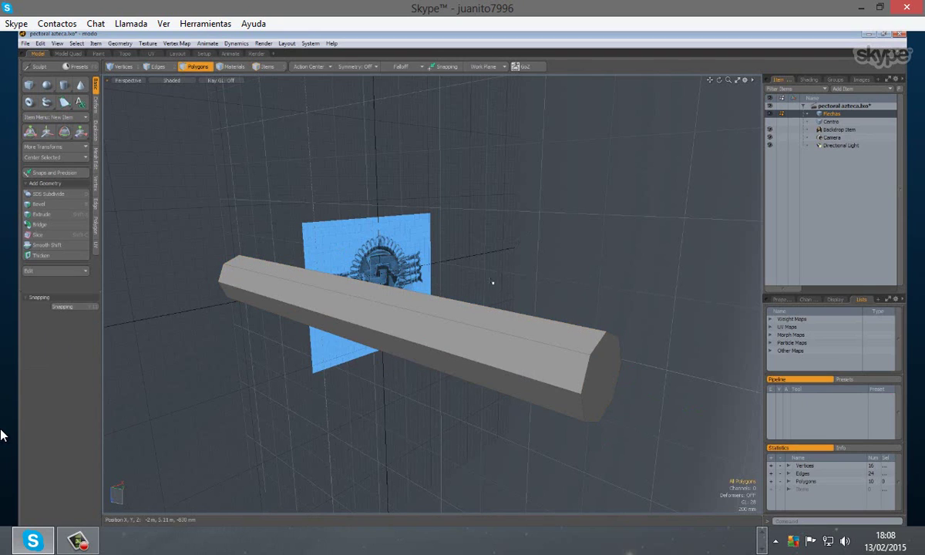
- Try rotating the eight-sided bar 90° about the Y axis, and reset the Y rotation to 0
{"action": "key", "text": "y"}
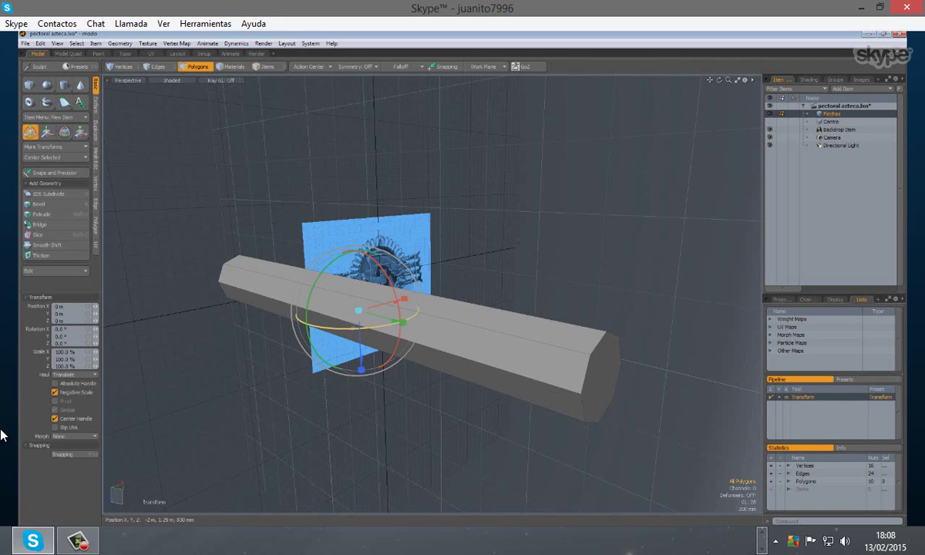
{"action": "left_click_drag", "start_coordinate": [333, 312], "coordinate": [342, 388]}
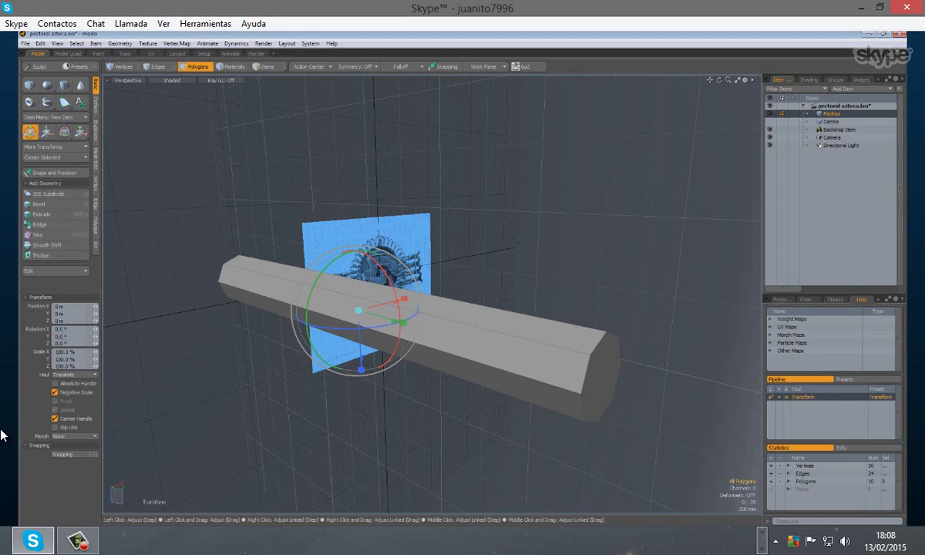
{"action": "left_click", "coordinate": [58, 336]}
{"action": "type", "text": "9"}
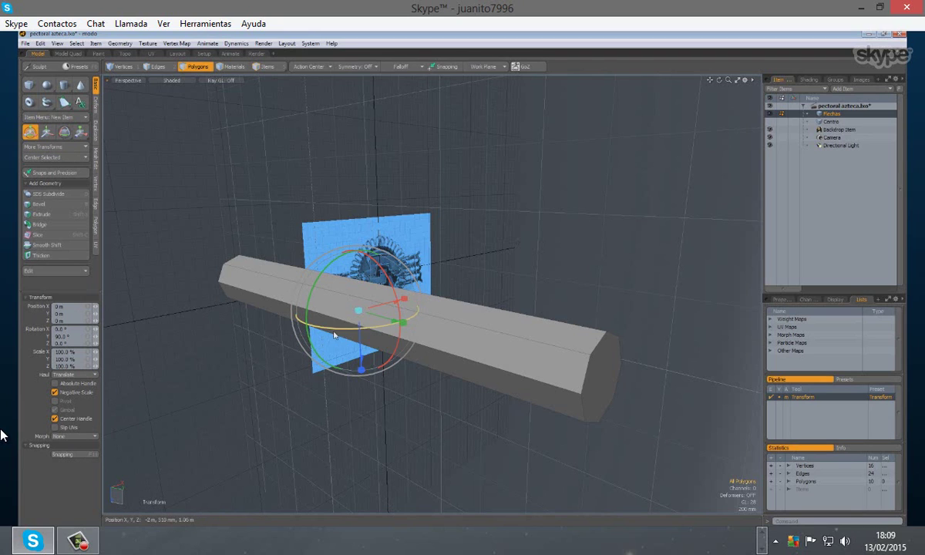
{"action": "left_click_drag", "start_coordinate": [331, 333], "coordinate": [387, 325]}
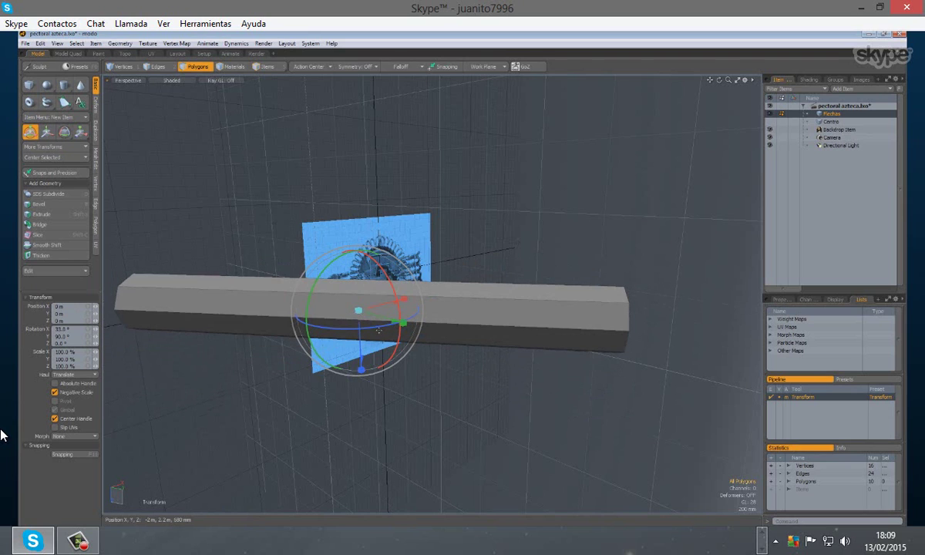
{"action": "key", "text": "ctrl+z"}
{"action": "double_click", "coordinate": [62, 336]}
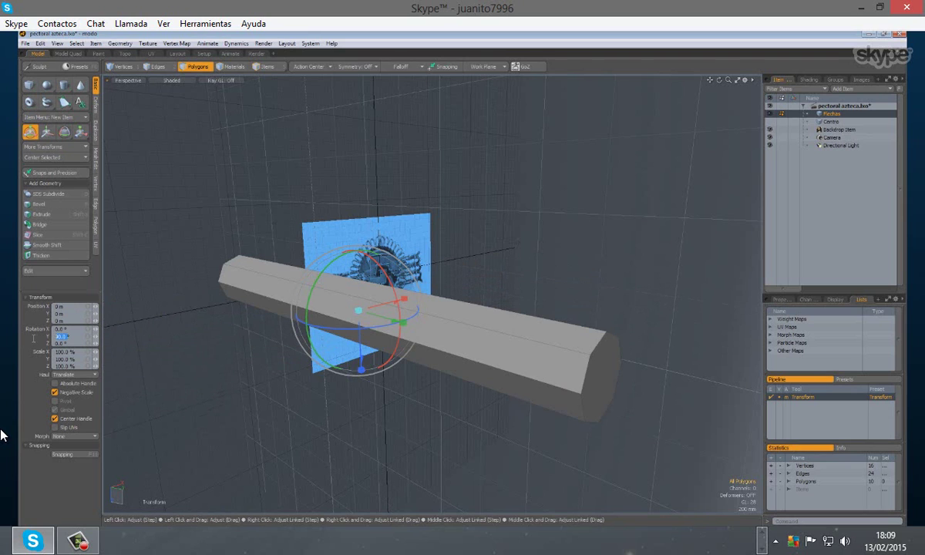
{"action": "type", "text": "0"}
- Try rotating the bar 90° about the X axis, and undo the rotation
{"action": "double_click", "coordinate": [62, 328]}
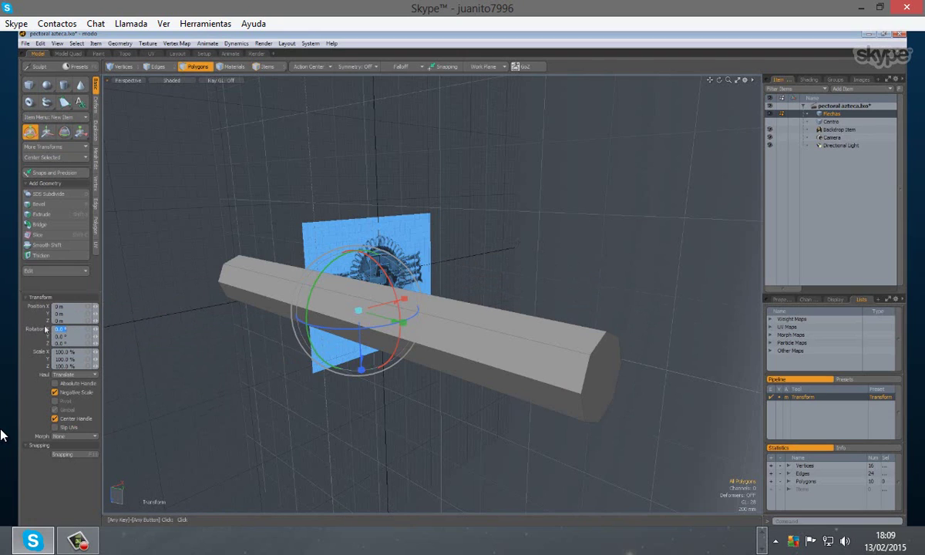
{"action": "type", "text": "0"}
{"action": "key", "text": "Return"}
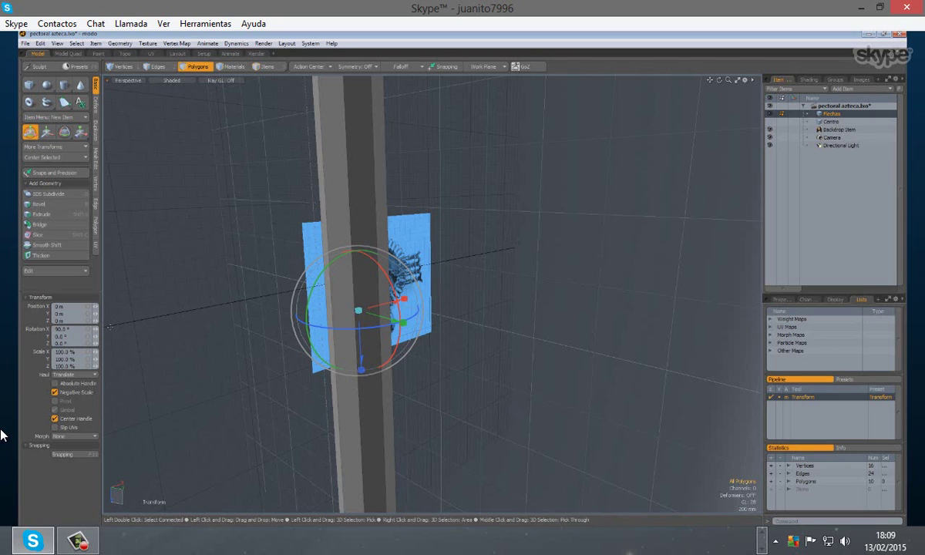
{"action": "key", "text": "ctrl+z"}
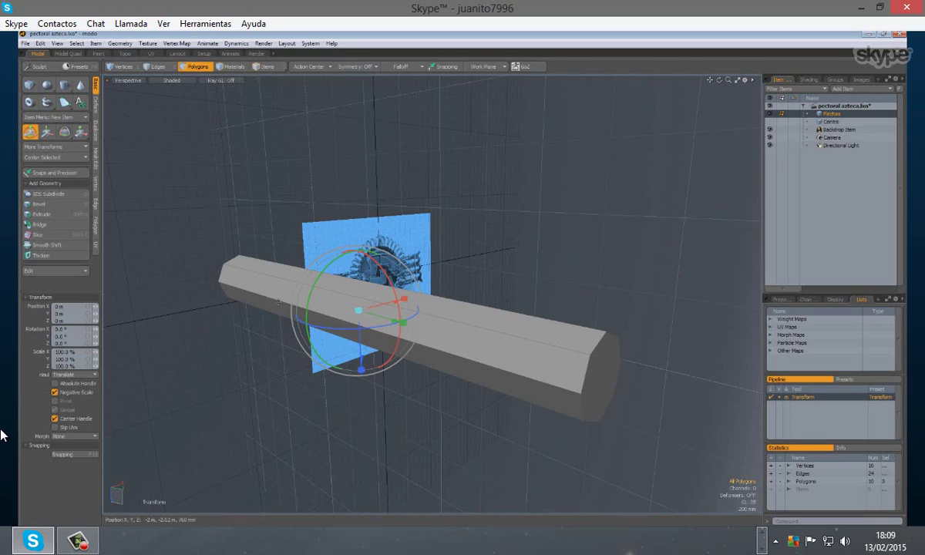
{"action": "key", "text": "space"}
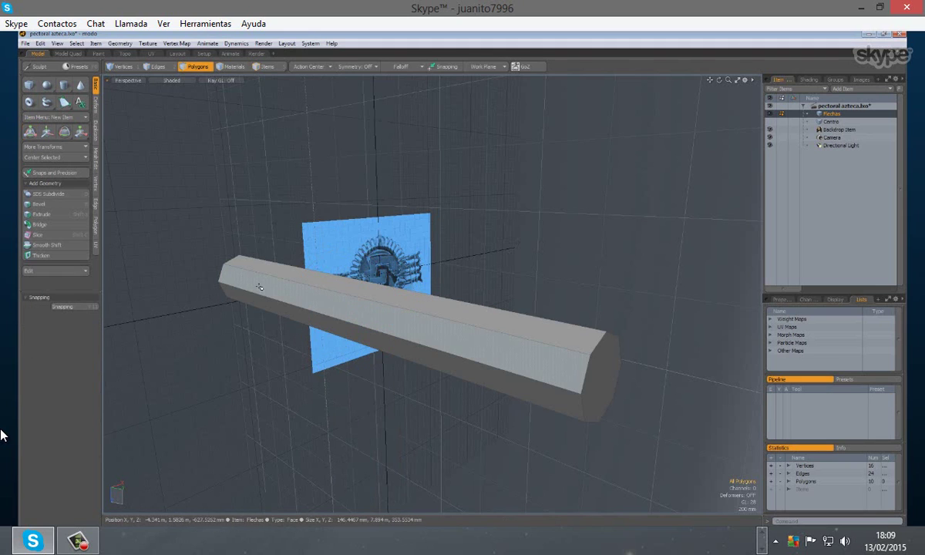
- In the Top view, rotate the bar 90° about the Z axis so it lies horizontally
{"action": "left_click", "coordinate": [125, 80]}
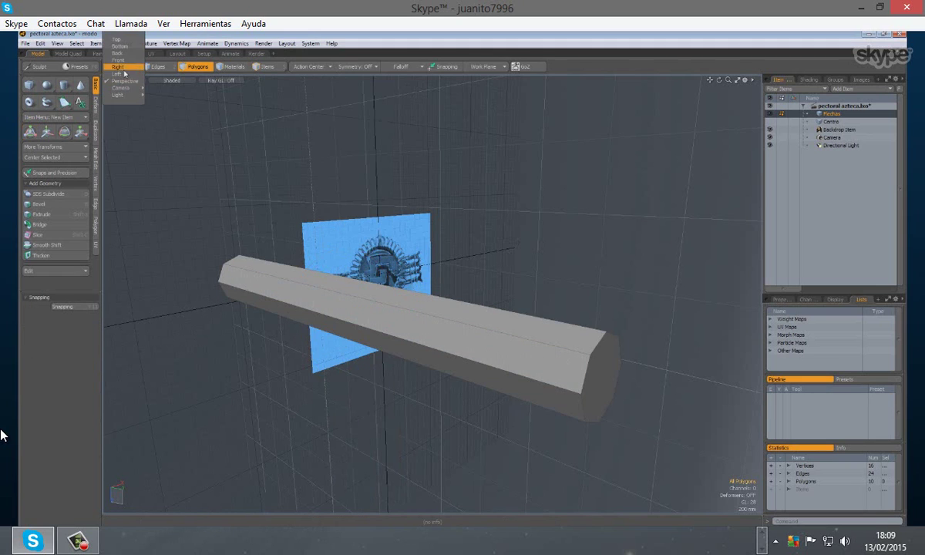
{"action": "left_click", "coordinate": [124, 39]}
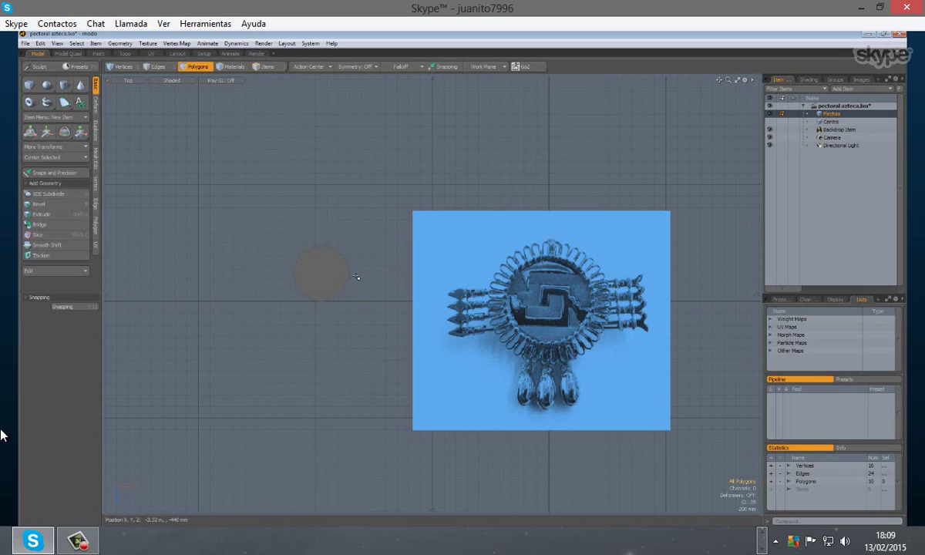
{"action": "left_click", "coordinate": [332, 276]}
{"action": "key", "text": "w"}
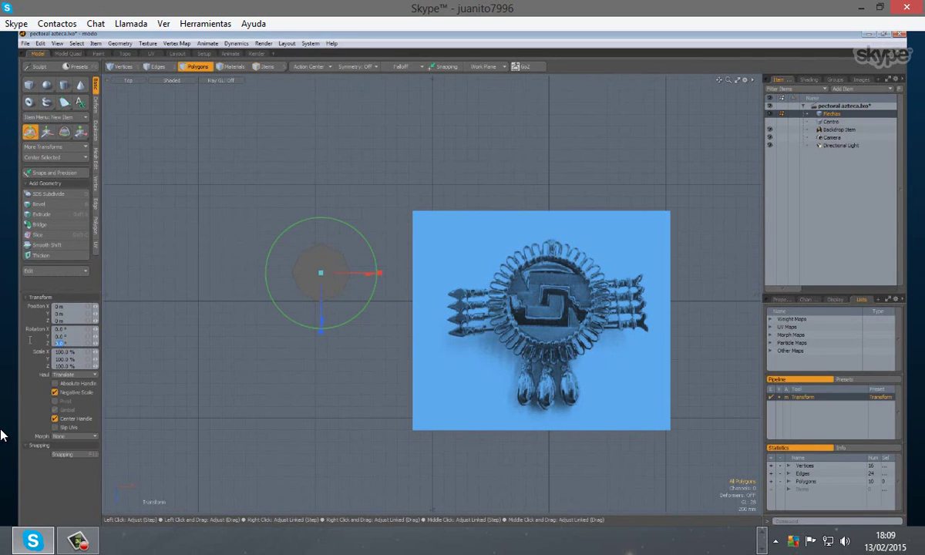
{"action": "left_click", "coordinate": [59, 343]}
{"action": "type", "text": "90"}
{"action": "key", "text": "Return"}
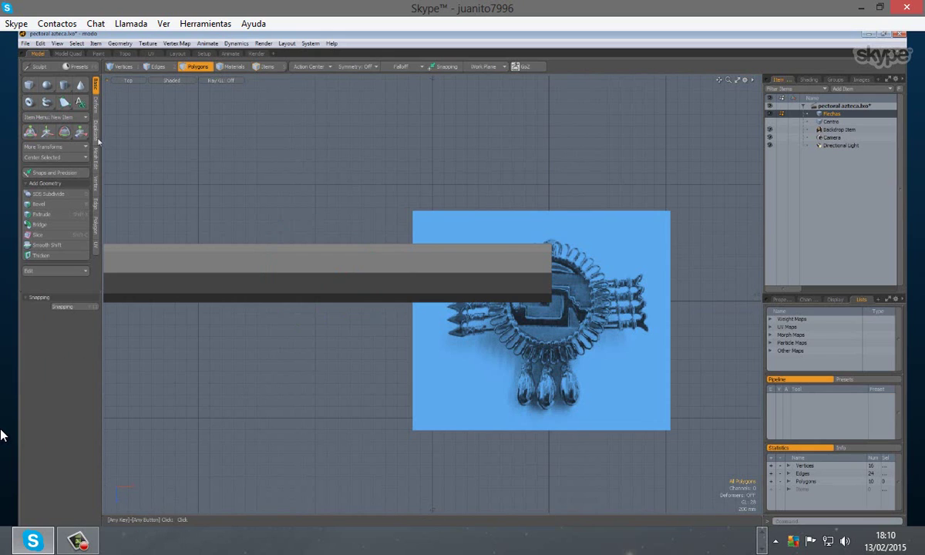
- Center the bar on all axes and display the Top view in Wireframe
{"action": "left_click", "coordinate": [95, 182]}
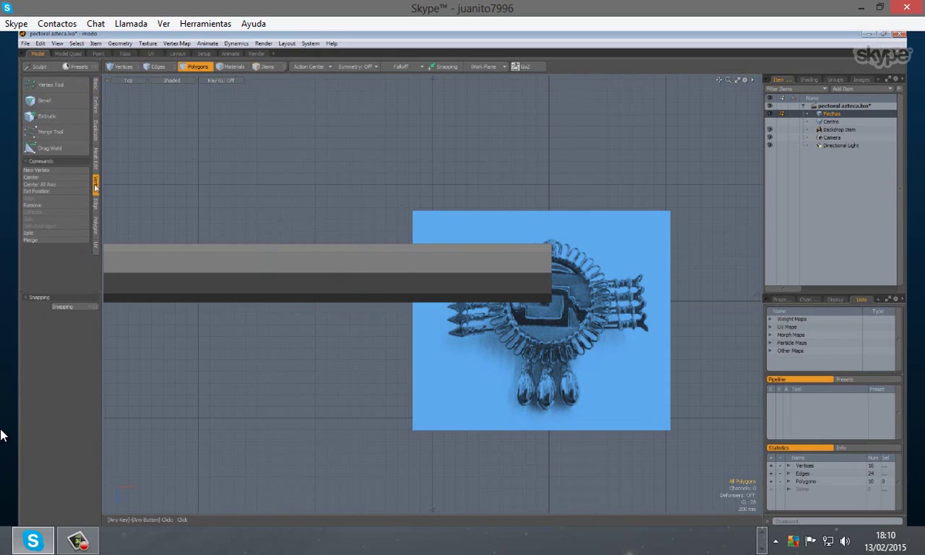
{"action": "left_click", "coordinate": [51, 185]}
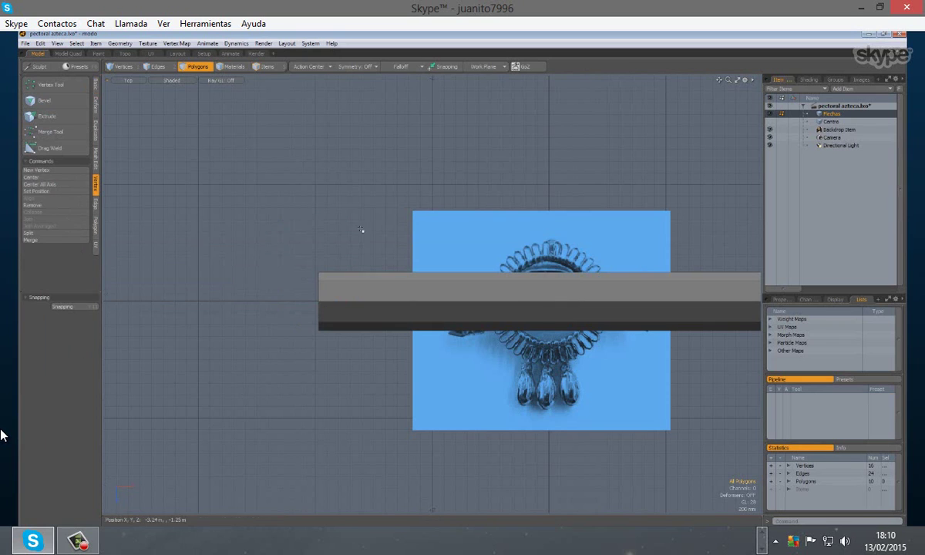
{"action": "key", "text": "a"}
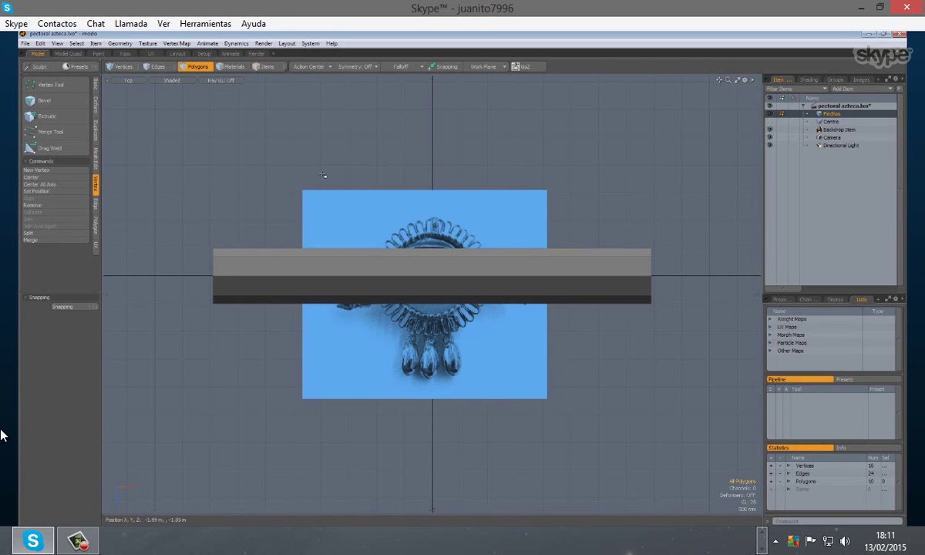
{"action": "left_click", "coordinate": [169, 81]}
{"action": "left_click", "coordinate": [154, 78]}
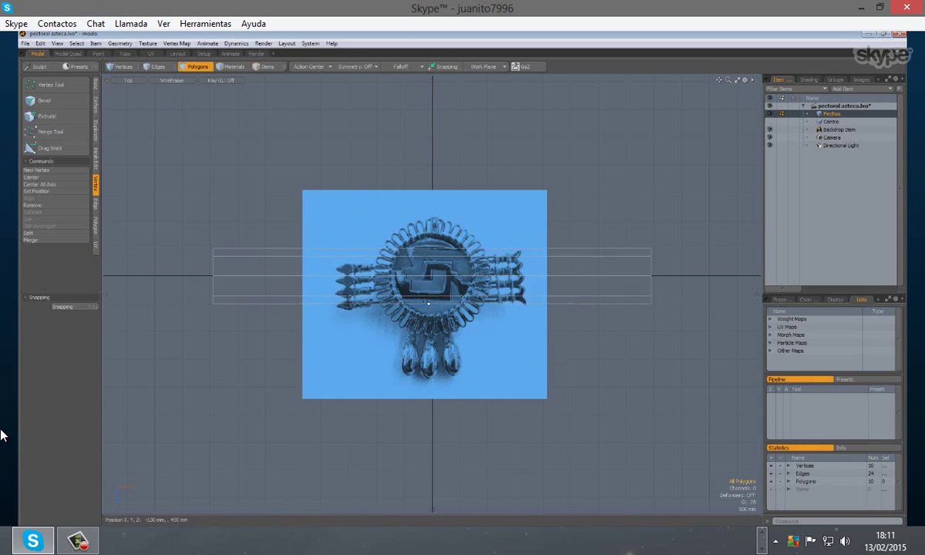
- Scale the bar uniformly to 22.5% over the backdrop's pectoral
{"action": "key", "text": "y"}
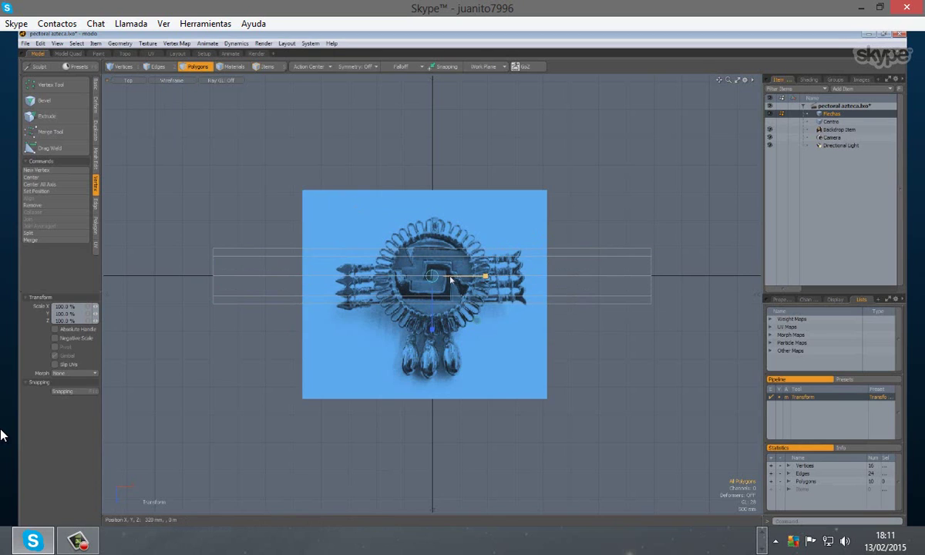
{"action": "left_click_drag", "start_coordinate": [452, 279], "coordinate": [409, 279]}
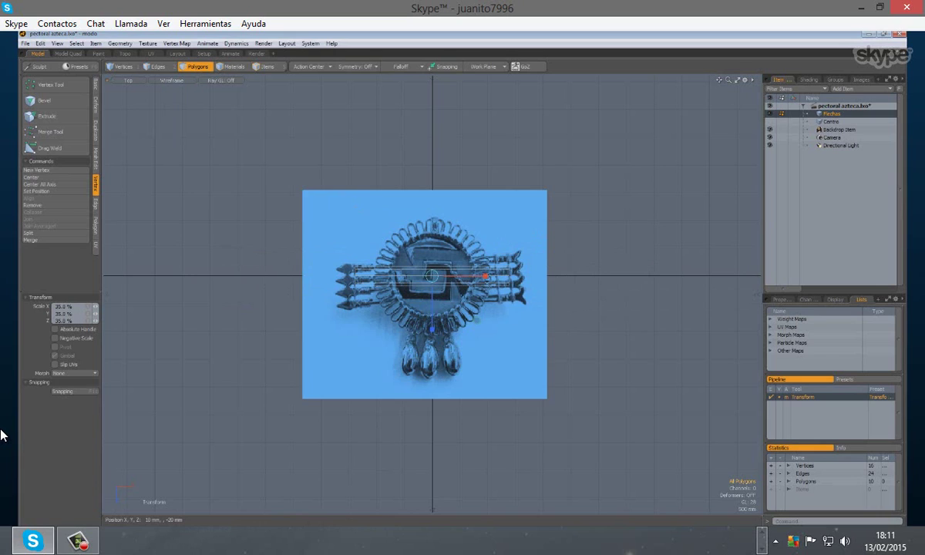
{"action": "left_click_drag", "start_coordinate": [408, 279], "coordinate": [404, 279]}
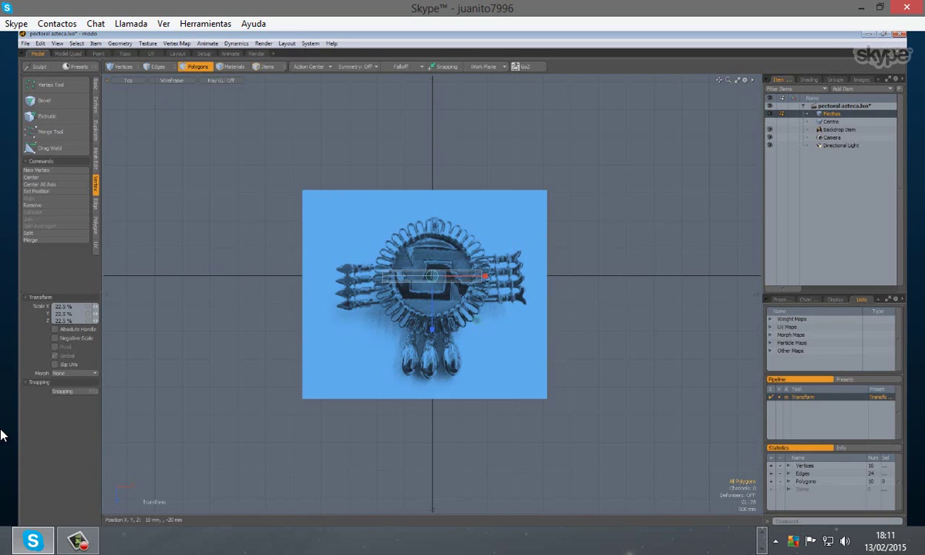
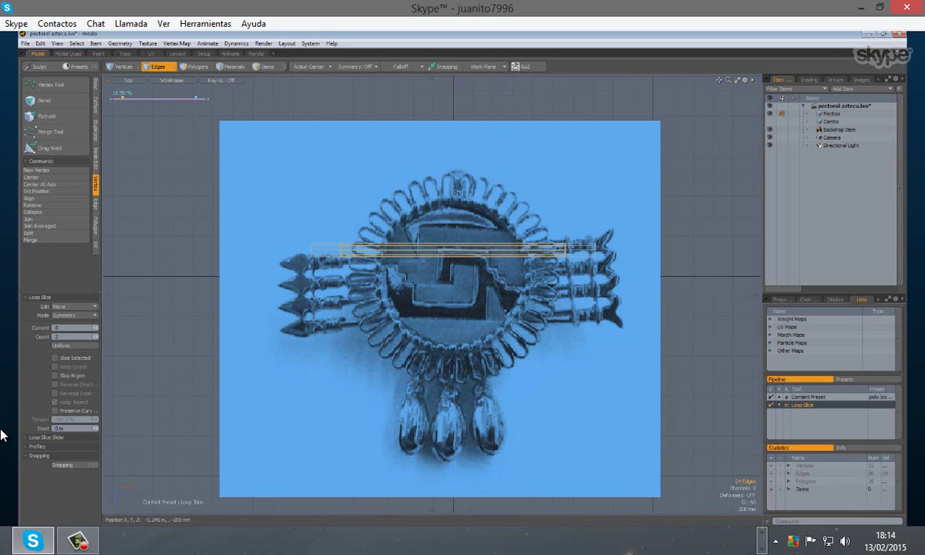
- Finish the symmetric two-cut Loop Slice on the arrow shaft and set the Top view to Shaded
{"action": "key", "text": "space"}
{"action": "left_click", "coordinate": [328, 204]}
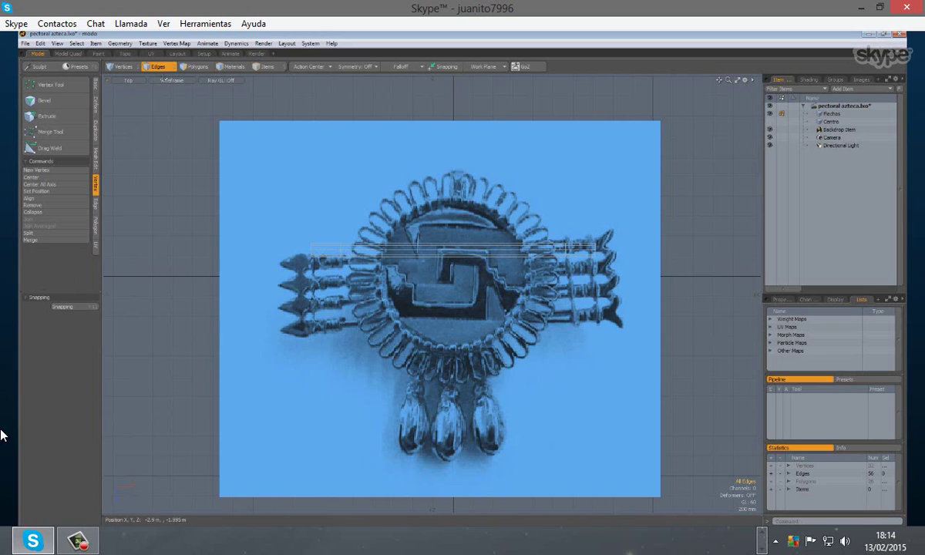
{"action": "left_click", "coordinate": [158, 80]}
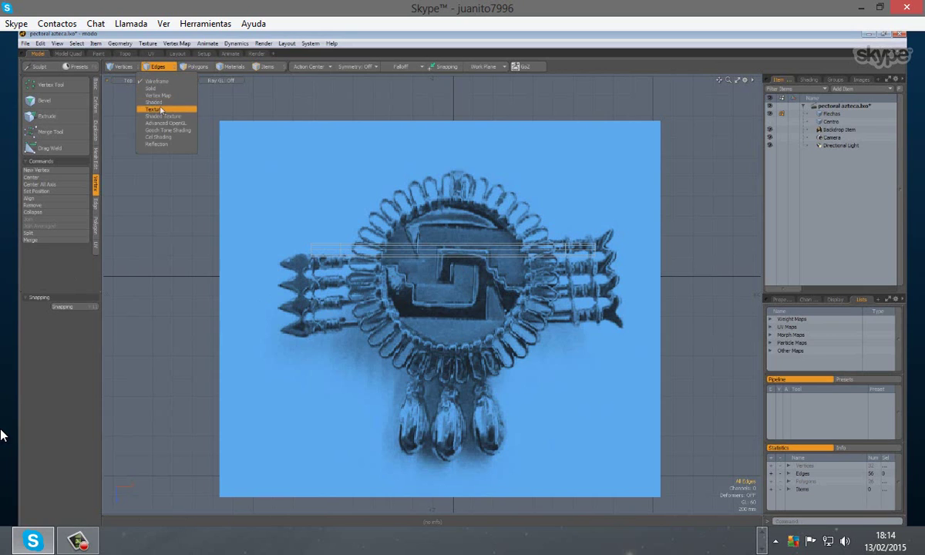
{"action": "left_click", "coordinate": [154, 102]}
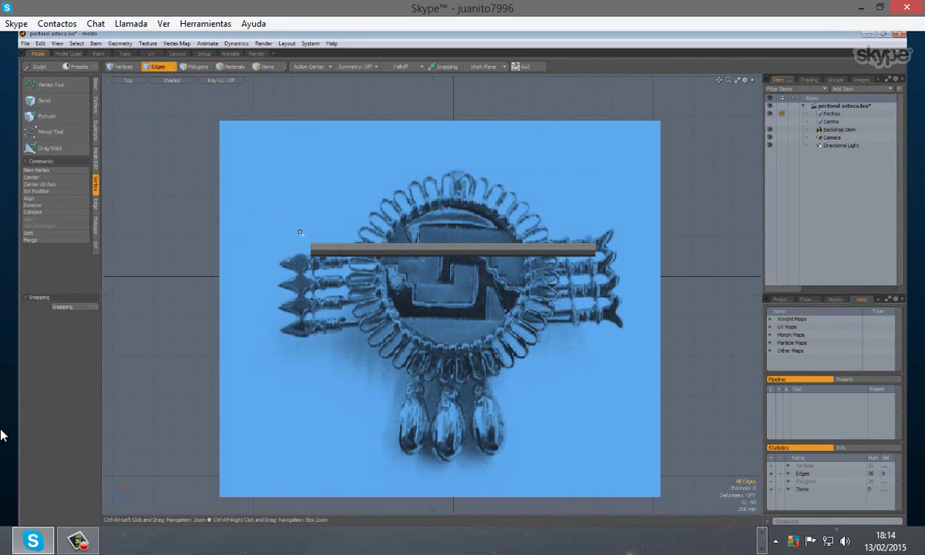
- Switch to polygon selection and try selecting only the faces of the arrow shaft's arrowhead-side end section
{"action": "left_click_drag", "start_coordinate": [301, 231], "coordinate": [419, 353], "text": "ctrl+alt"}
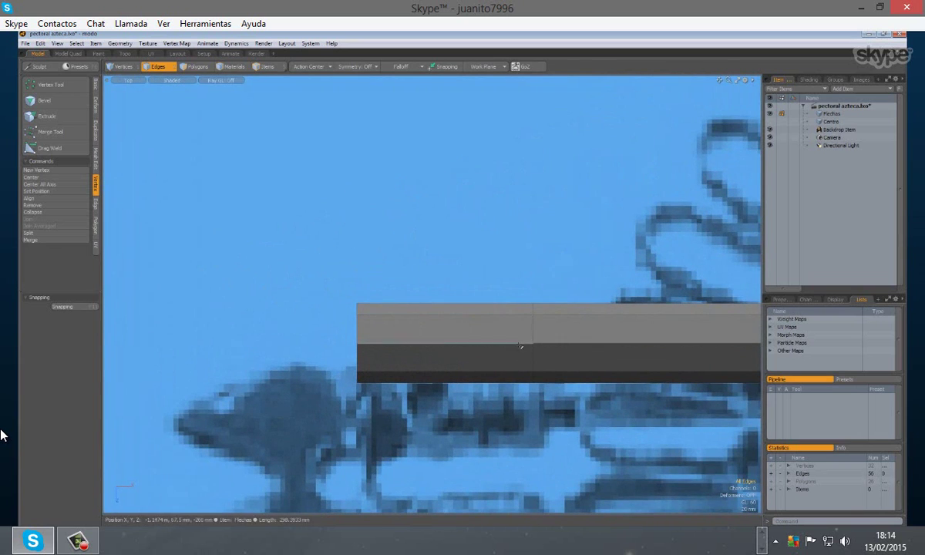
{"action": "left_click", "coordinate": [191, 68]}
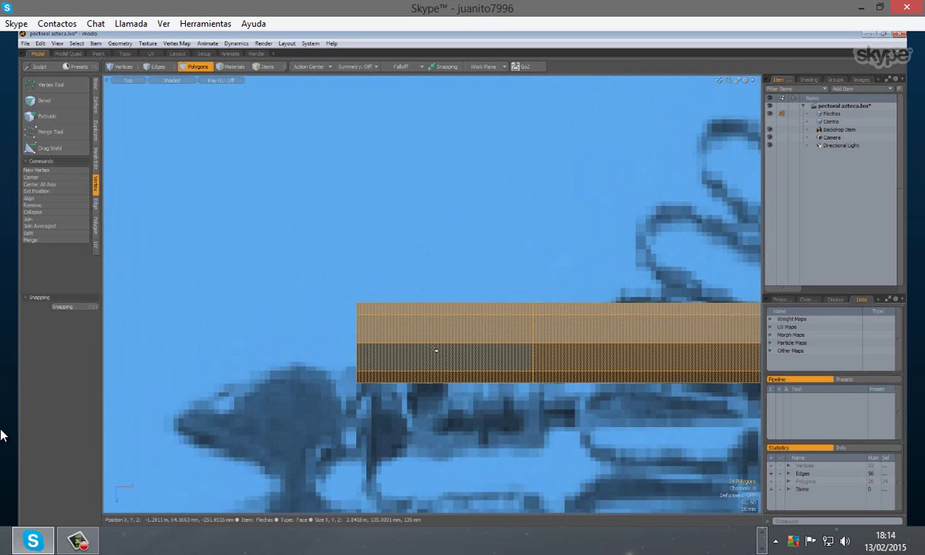
{"action": "left_click", "coordinate": [454, 301]}
{"action": "left_click_drag", "start_coordinate": [454, 301], "coordinate": [456, 378]}
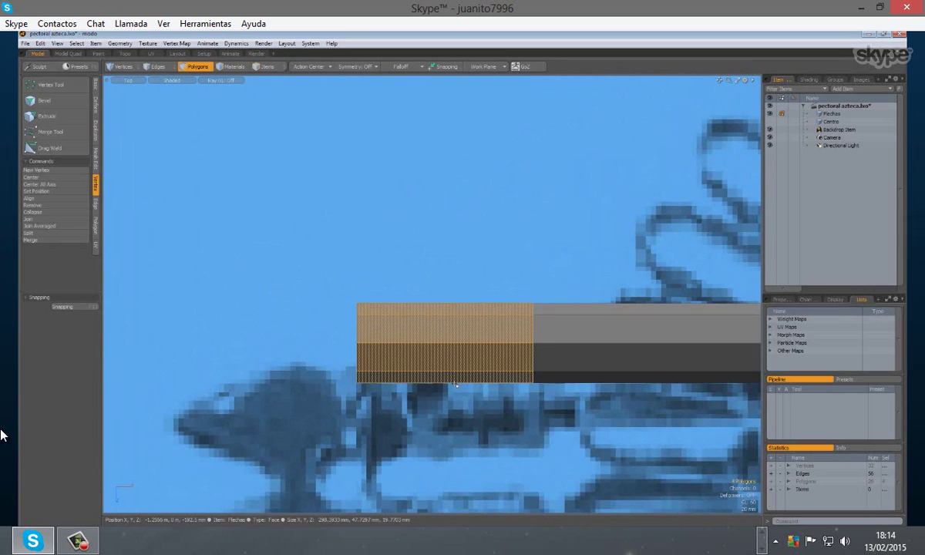
{"action": "left_click", "coordinate": [486, 283]}
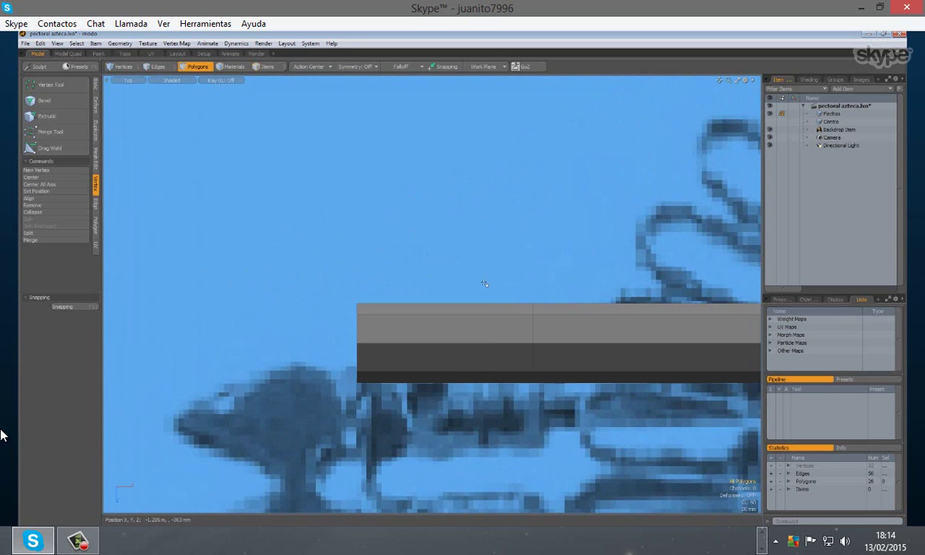
{"action": "mouse_move", "coordinate": [485, 277]}
{"action": "right_mouse_down"}
{"action": "mouse_move", "coordinate": [492, 379]}
{"action": "mouse_move", "coordinate": [461, 411]}
{"action": "mouse_move", "coordinate": [361, 412]}
{"action": "mouse_move", "coordinate": [312, 358]}
{"action": "mouse_move", "coordinate": [309, 263]}
{"action": "right_mouse_up"}
{"action": "left_click", "coordinate": [367, 261]}
{"action": "double_click", "coordinate": [462, 311]}
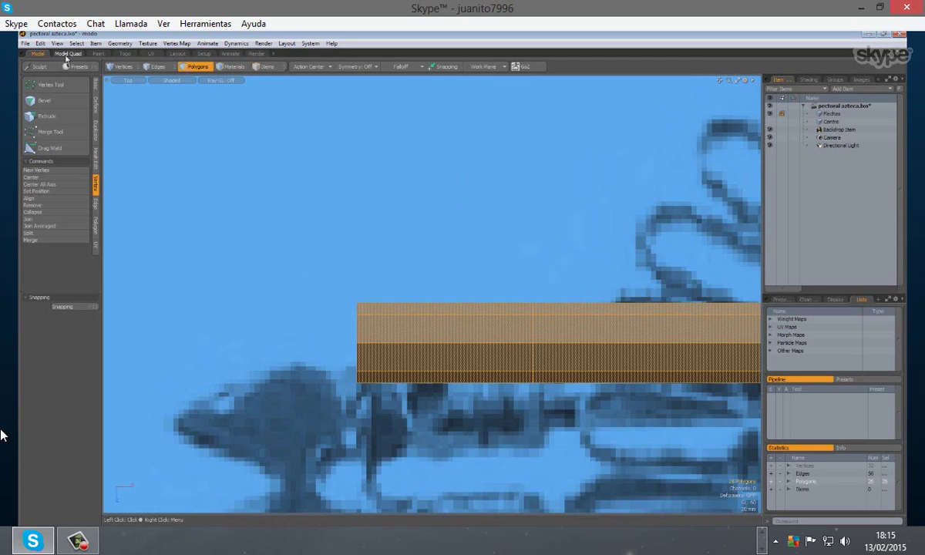
{"action": "left_click", "coordinate": [411, 268]}
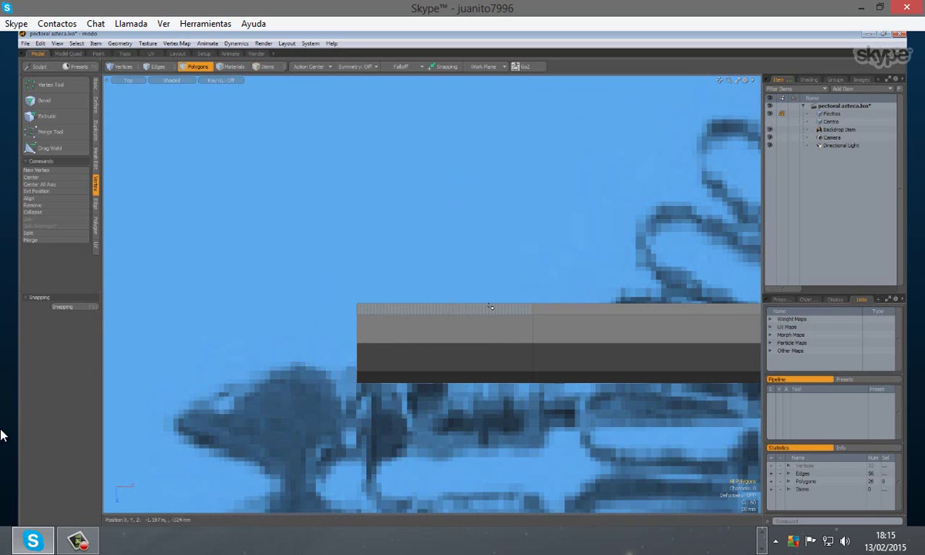
- Select the ring of eight side polygons on the shaft's arrowhead-side end section and start a Bevel on it
{"action": "left_click", "coordinate": [501, 329]}
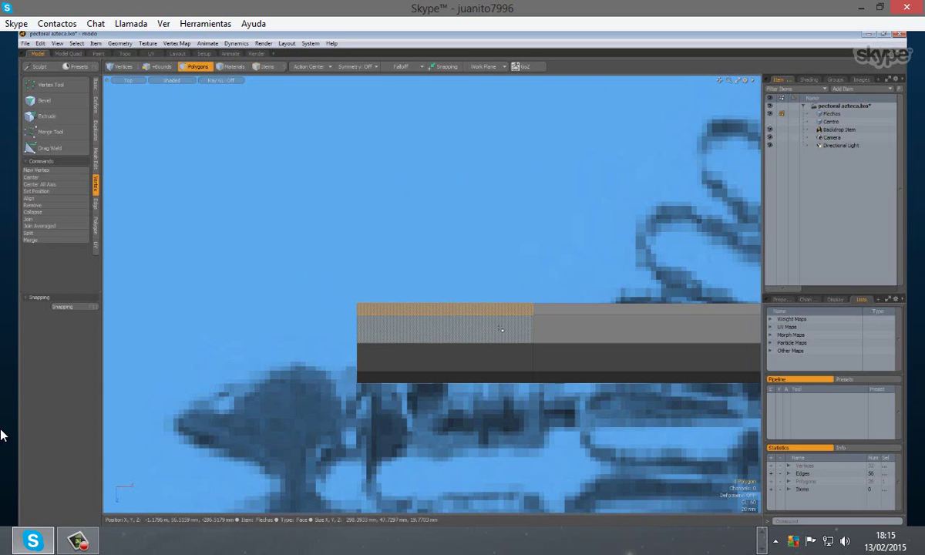
{"action": "left_click", "coordinate": [501, 329], "text": "shift"}
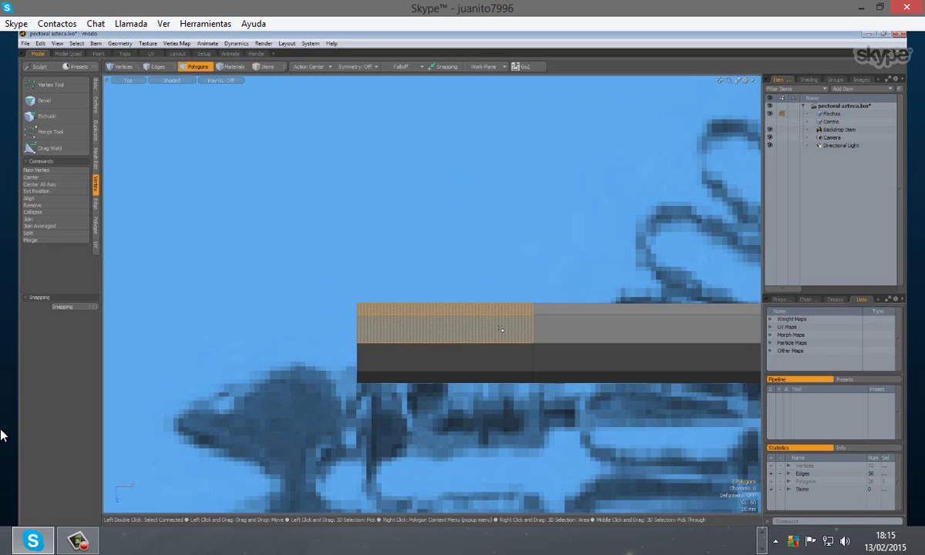
{"action": "left_click", "coordinate": [501, 329], "text": "shift"}
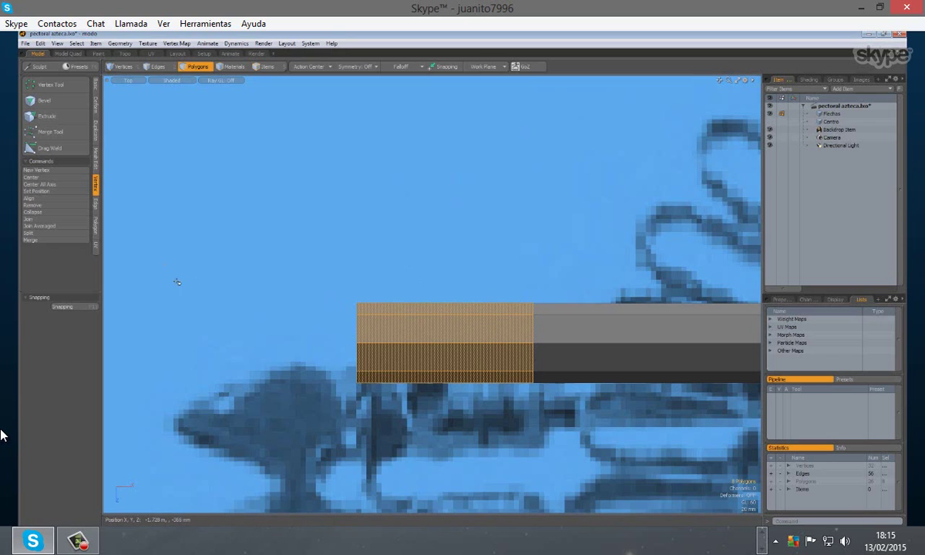
{"action": "key", "text": "b"}
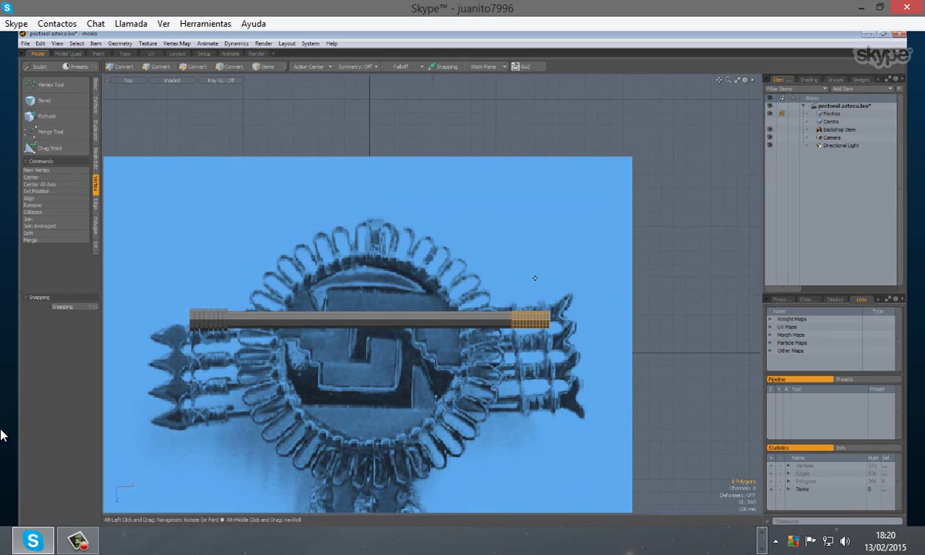
- Try a uniform Loop Slice with a count of 7 on the polygon ring at the shaft's tail end
{"action": "key", "text": "alt+c"}
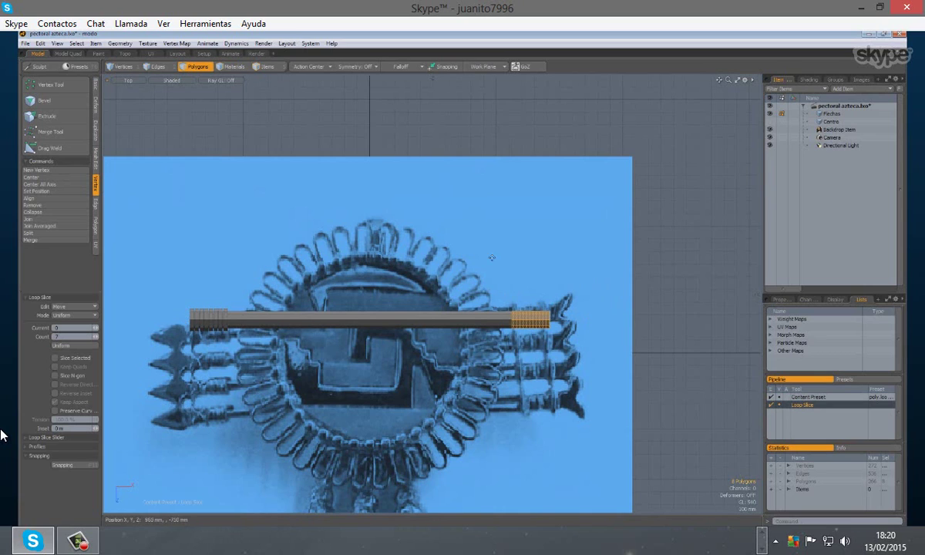
{"action": "left_click", "coordinate": [472, 245]}
{"action": "key", "text": "space"}
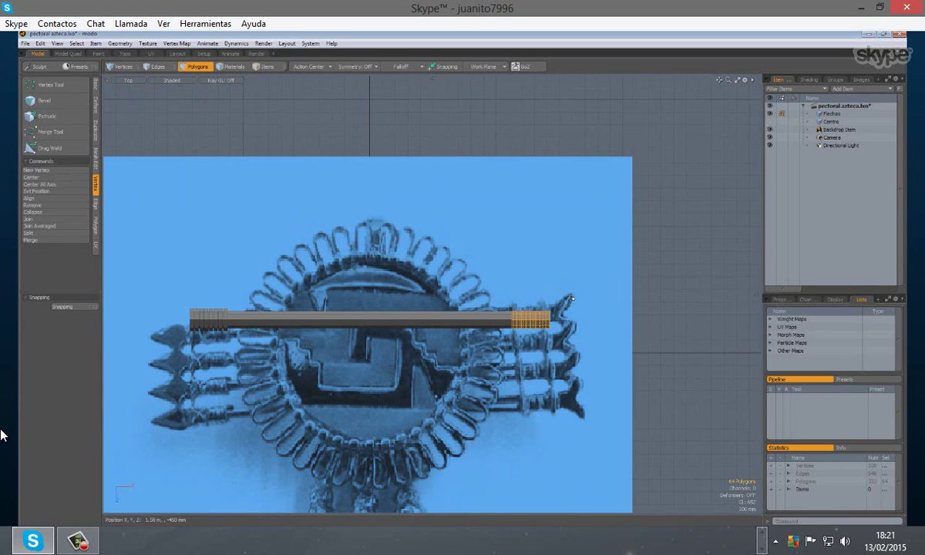
- In edge selection, select the innermost new slice loop around the shaft's tail end section
{"action": "left_click_drag", "start_coordinate": [571, 299], "coordinate": [456, 292], "text": "ctrl+alt"}
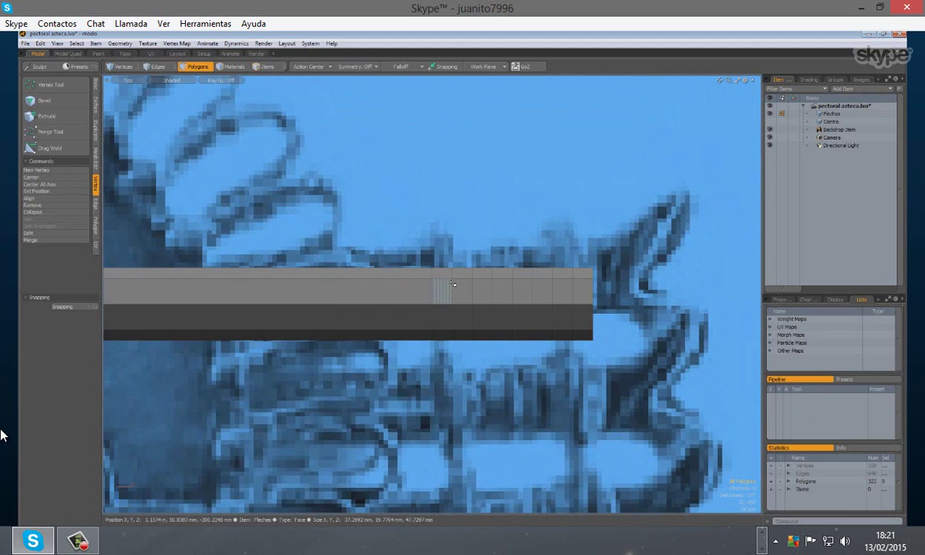
{"action": "left_click", "coordinate": [159, 67]}
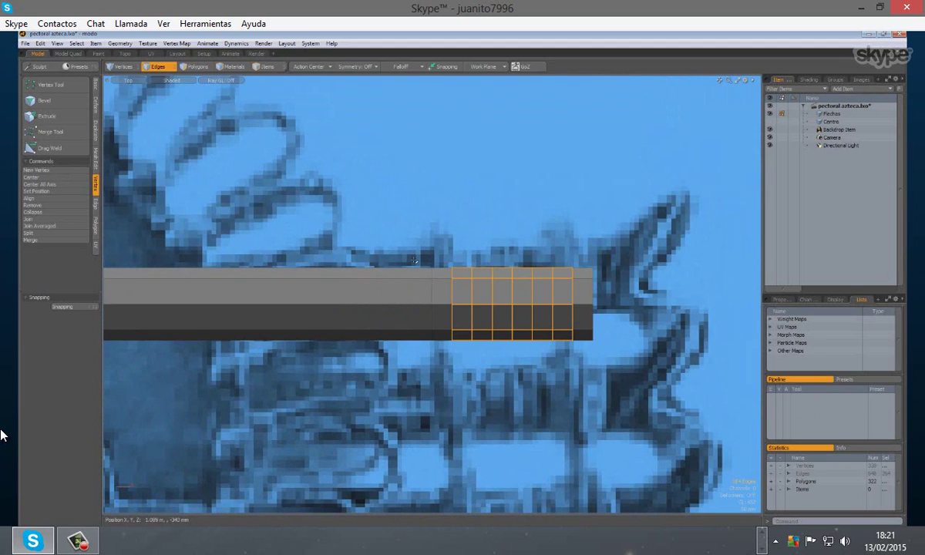
{"action": "left_click", "coordinate": [454, 287]}
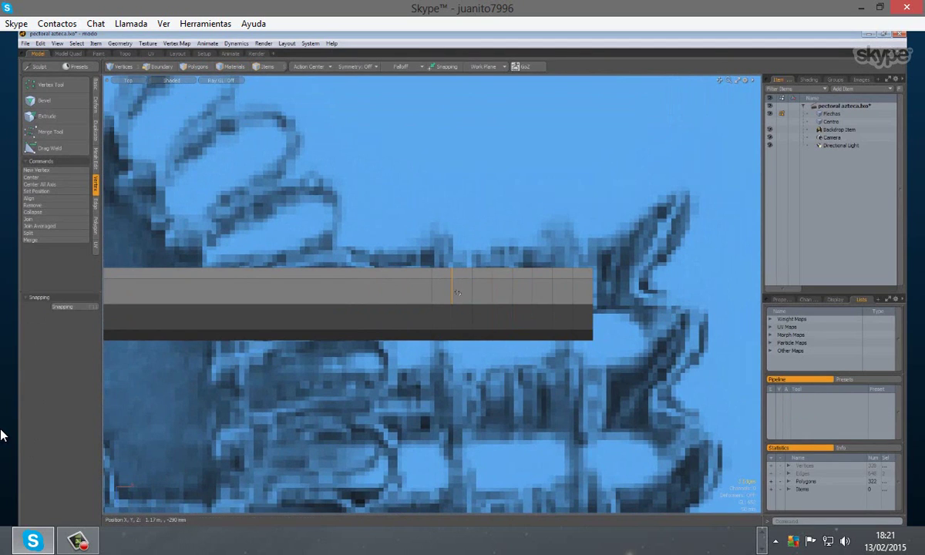
{"action": "left_click", "coordinate": [455, 308], "text": "shift"}
{"action": "left_click_drag", "start_coordinate": [520, 208], "coordinate": [429, 210], "text": "ctrl+alt"}
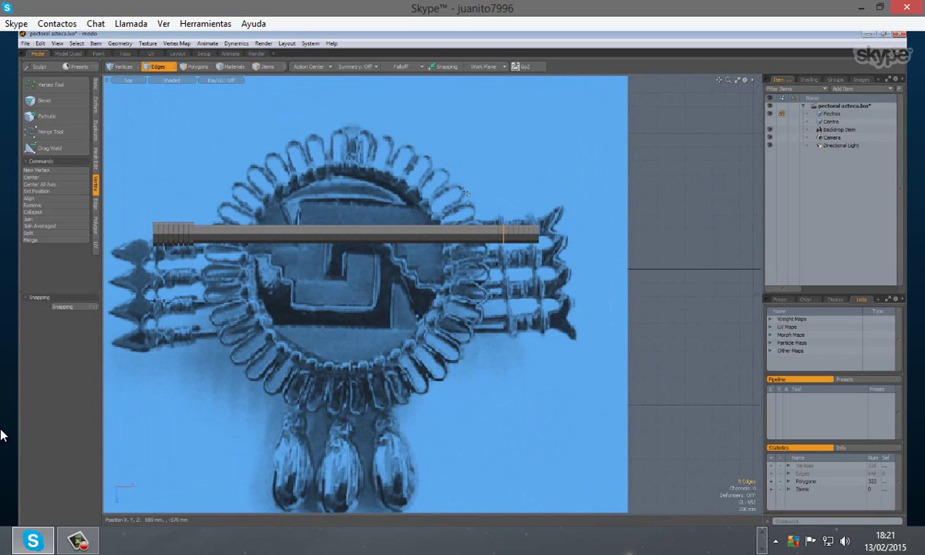
- Undo the edge selection and the Loop Slice on the shaft's tail end section
{"action": "left_click", "coordinate": [440, 182]}
{"action": "key", "text": "ctrl+z"}
{"action": "key", "text": "shift+Up"}
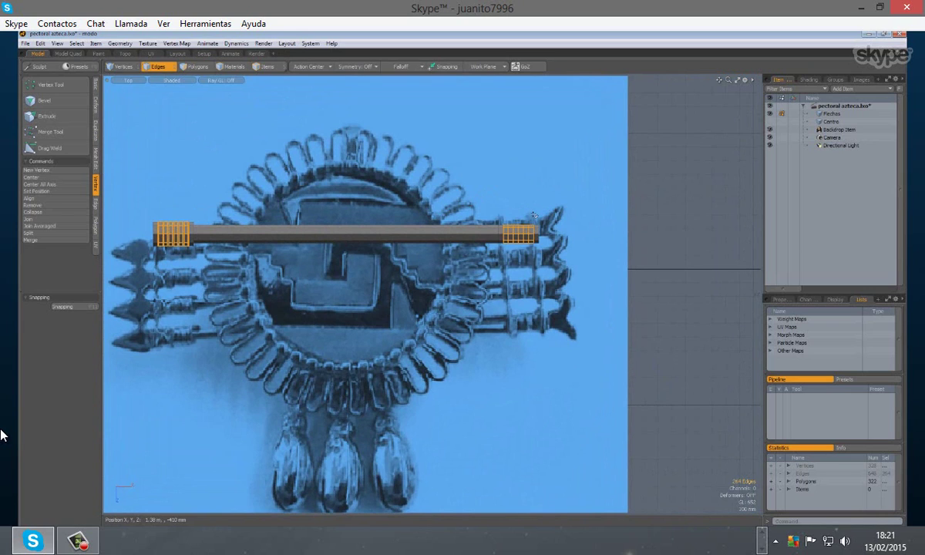
{"action": "key", "text": "3"}
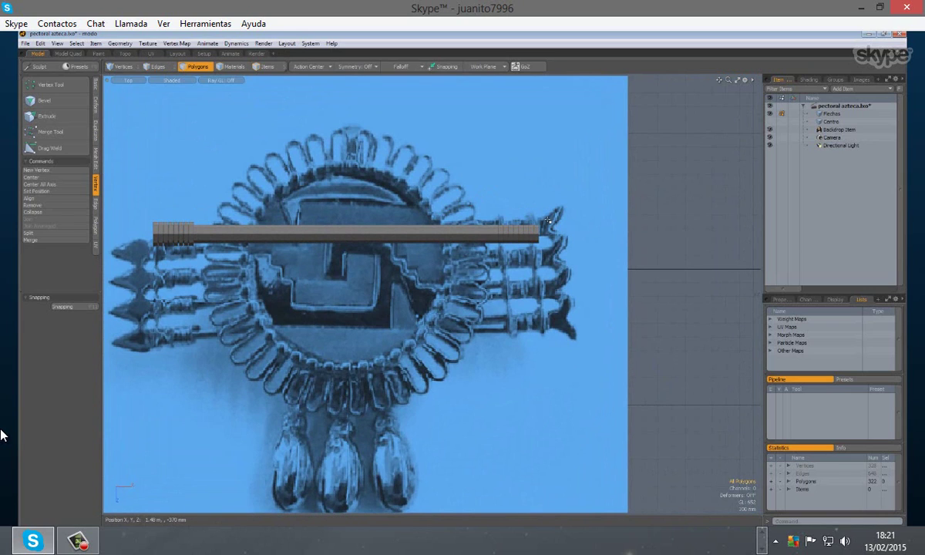
{"action": "key", "text": "alt+c"}
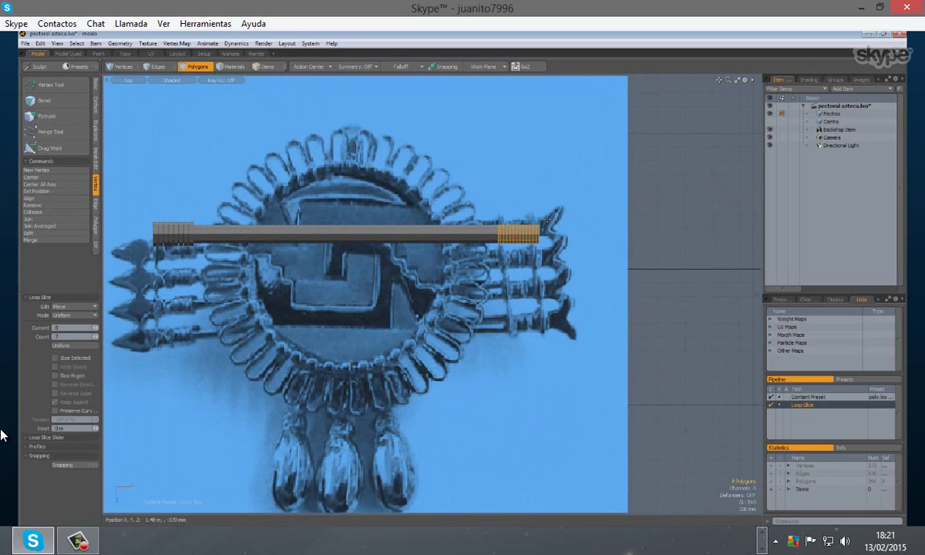
{"action": "key", "text": "space"}
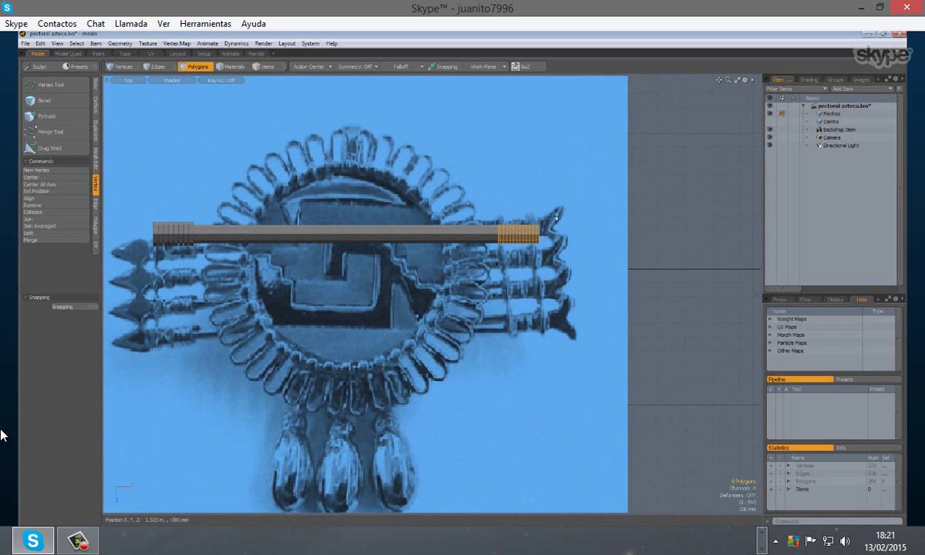
- Reselect the polygon ring at the shaft's tail end and try to bevel it
{"action": "left_click", "coordinate": [546, 222]}
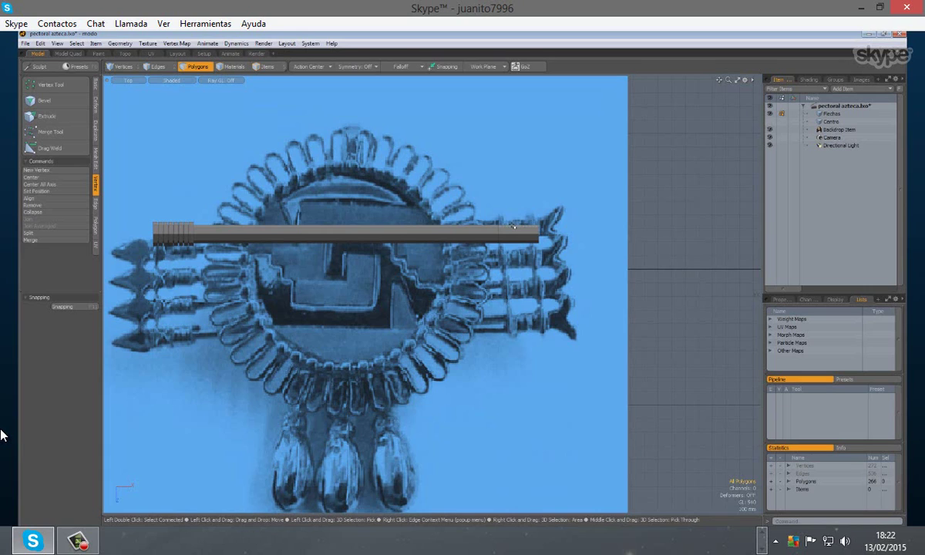
{"action": "left_click", "coordinate": [513, 230]}
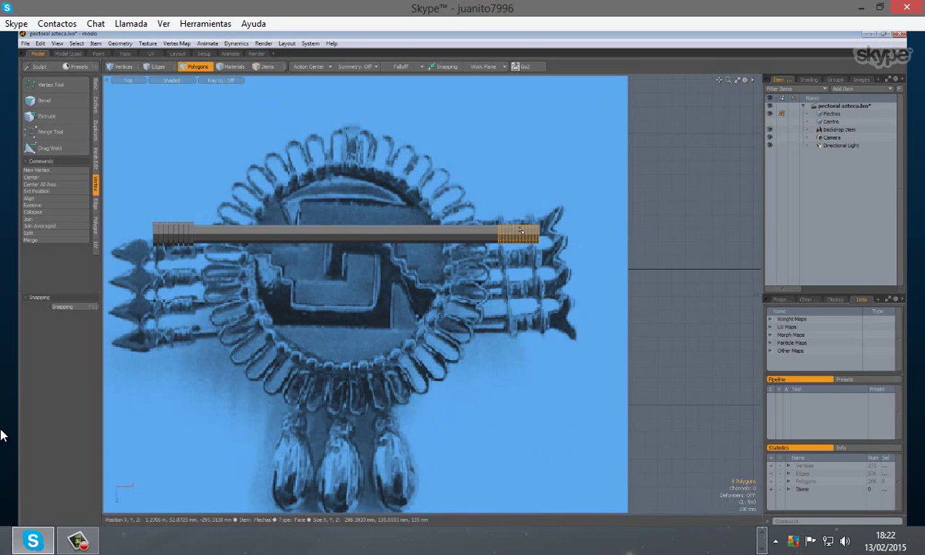
{"action": "key", "text": "b"}
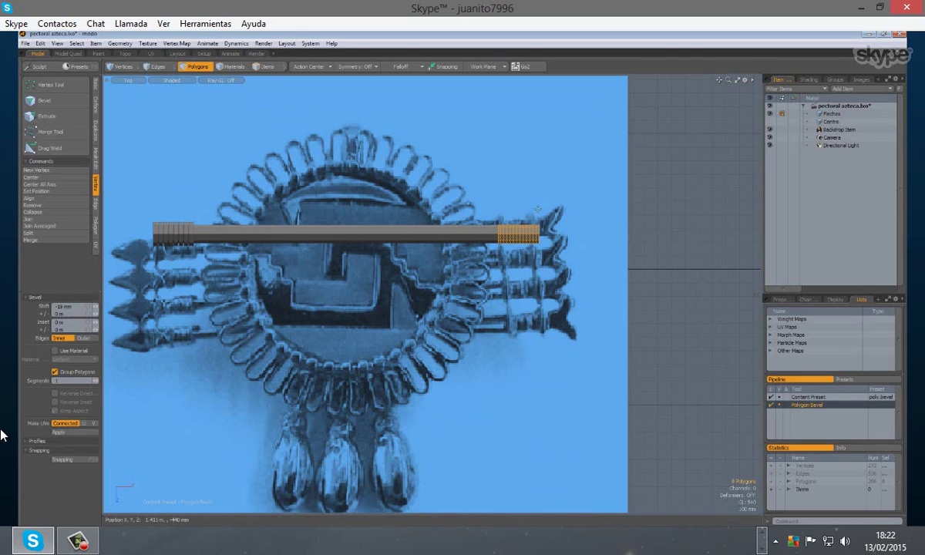
{"action": "left_click_drag", "start_coordinate": [531, 209], "coordinate": [465, 233]}
{"action": "left_click", "coordinate": [509, 205]}
{"action": "key", "text": "space"}
- Select only the side polygons of the shaft's tail end section again and start a Bevel on them
{"action": "left_click", "coordinate": [523, 220]}
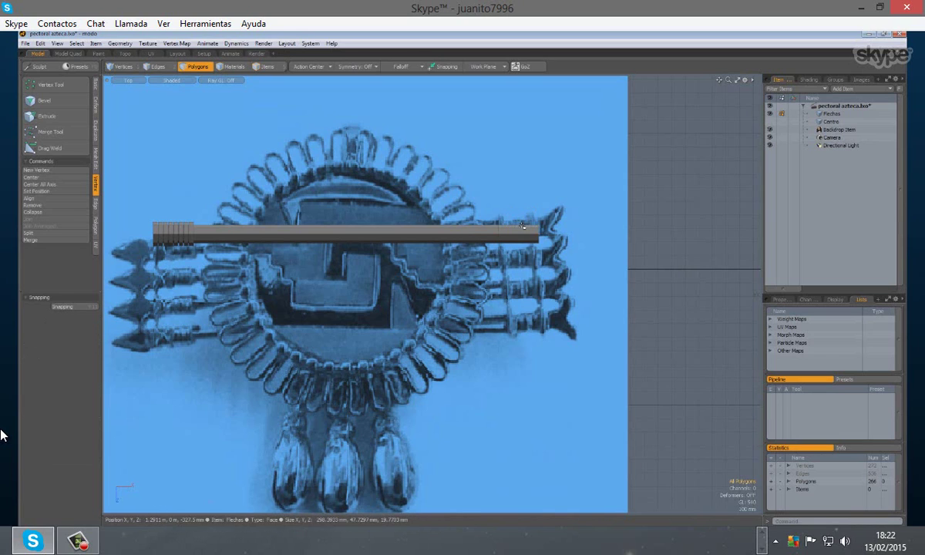
{"action": "left_click", "coordinate": [515, 230]}
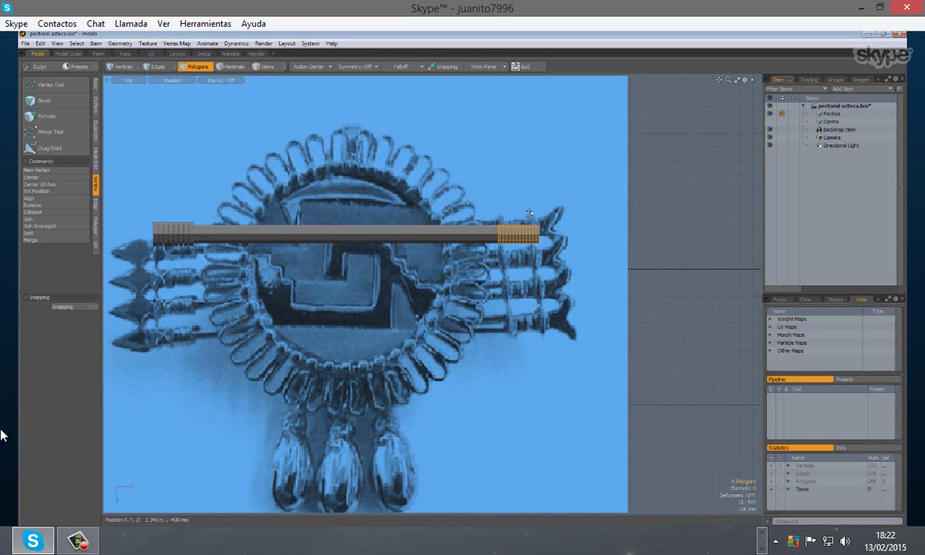
{"action": "key", "text": "b"}
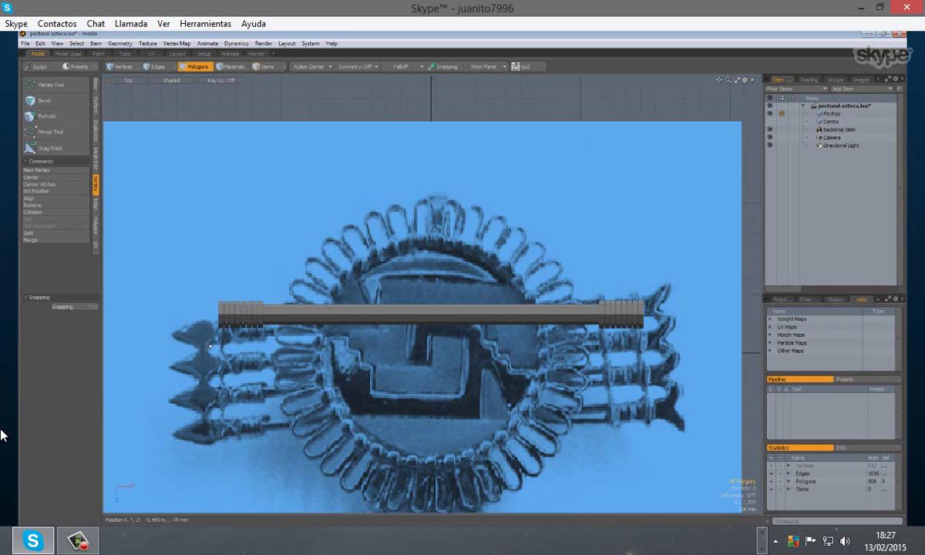
- Draw a flat Cube primitive about 265 mm by 180 mm over the backdrop's topmost arrowhead
{"action": "left_click", "coordinate": [95, 85]}
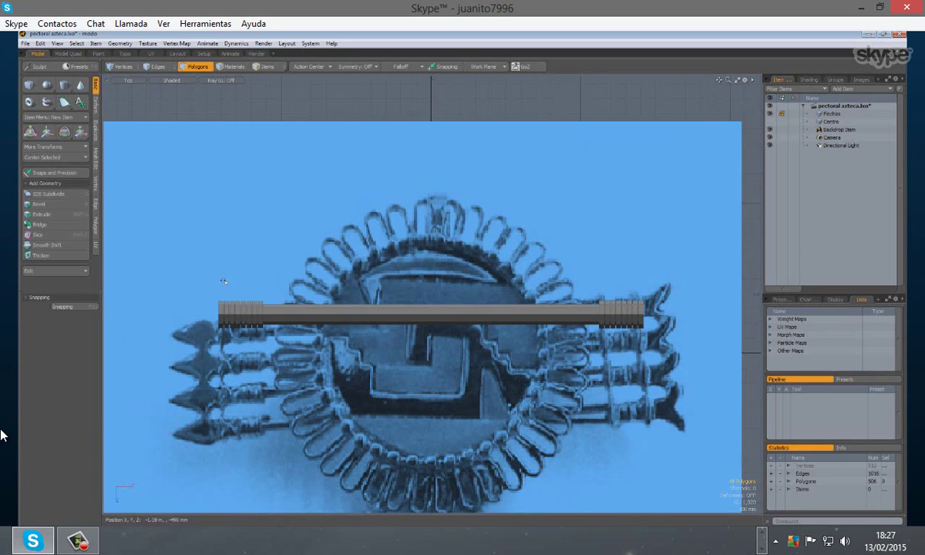
{"action": "left_click", "coordinate": [30, 85]}
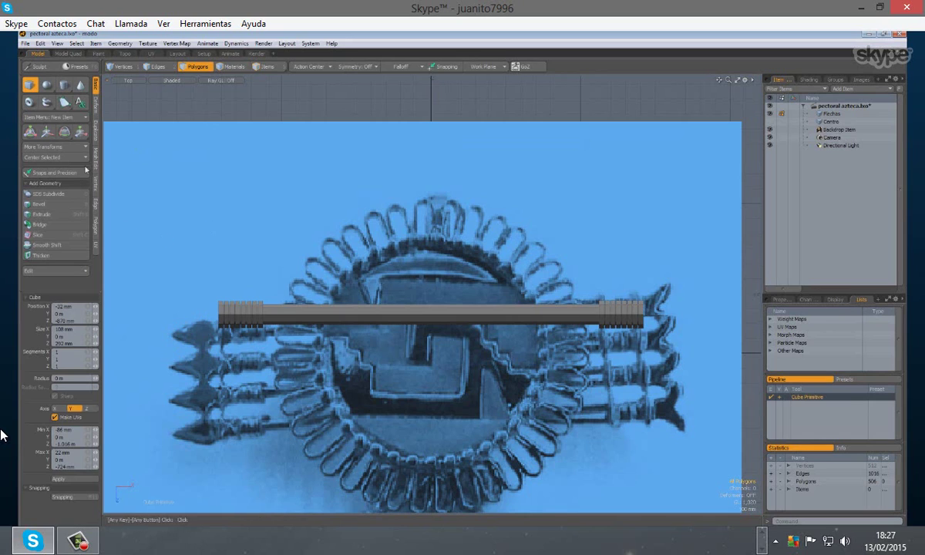
{"action": "left_click_drag", "start_coordinate": [174, 318], "coordinate": [214, 344]}
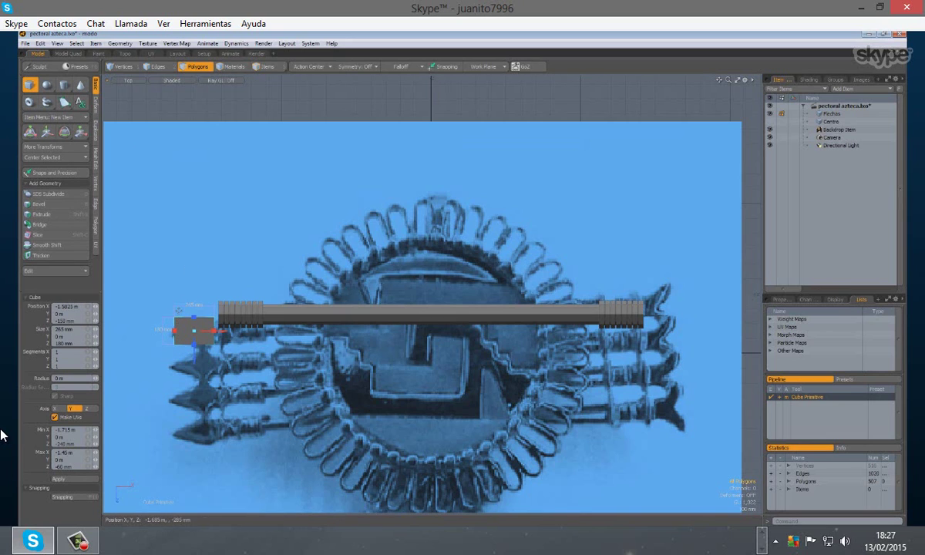
{"action": "key", "text": "space"}
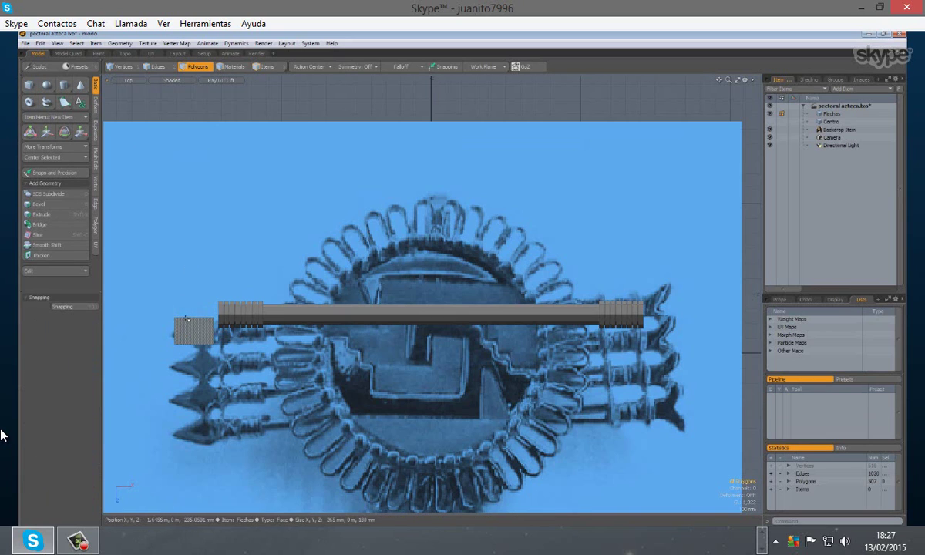
- Switch to edge selection and display the top view in Wireframe so the backdrop's arrowheads can be seen through the geometry
{"action": "left_click", "coordinate": [153, 66]}
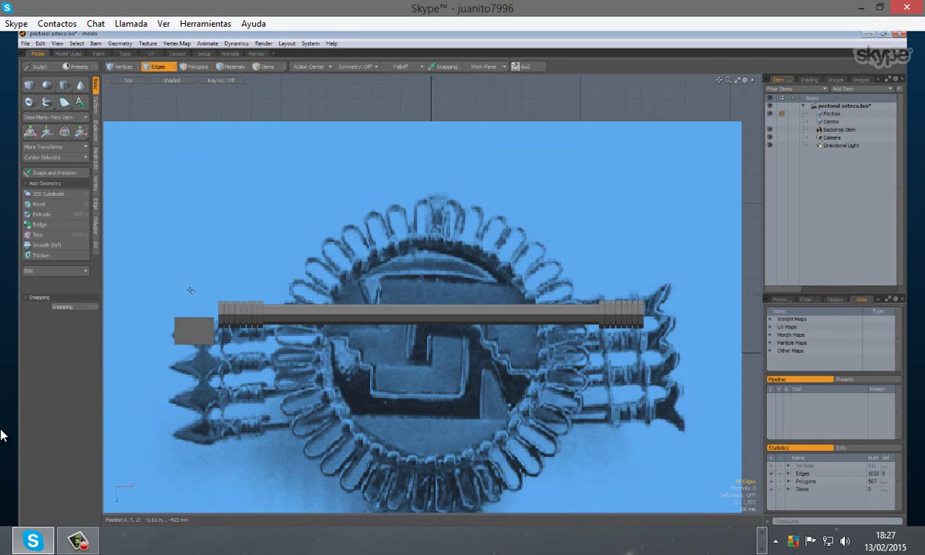
{"action": "left_click", "coordinate": [171, 80]}
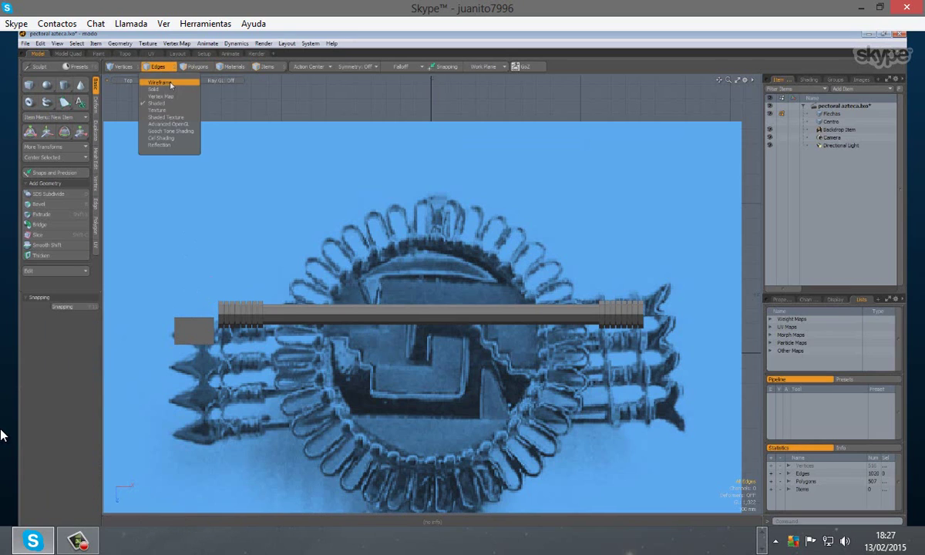
{"action": "left_click", "coordinate": [170, 83]}
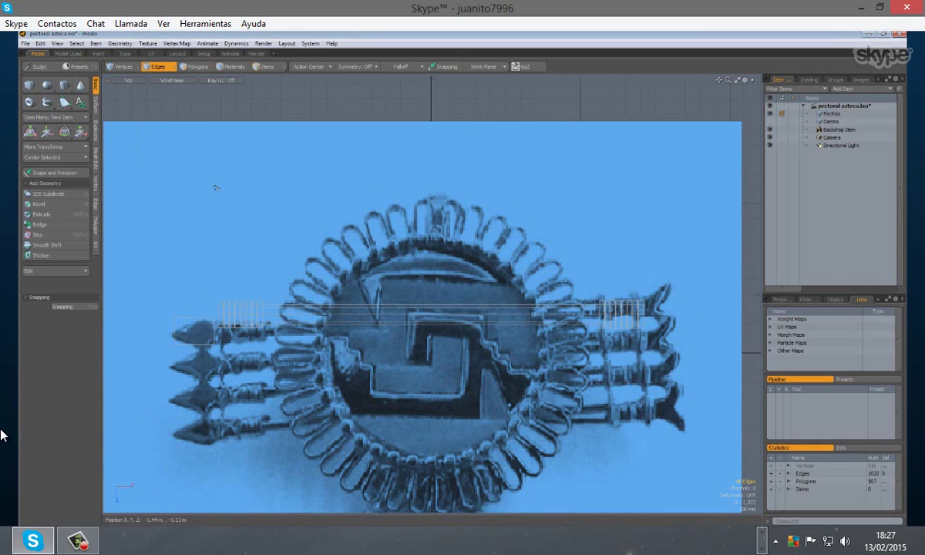
- Try a uniform Loop Slice with a count of 7 across the flat cube's long upper edge
{"action": "left_click", "coordinate": [194, 319]}
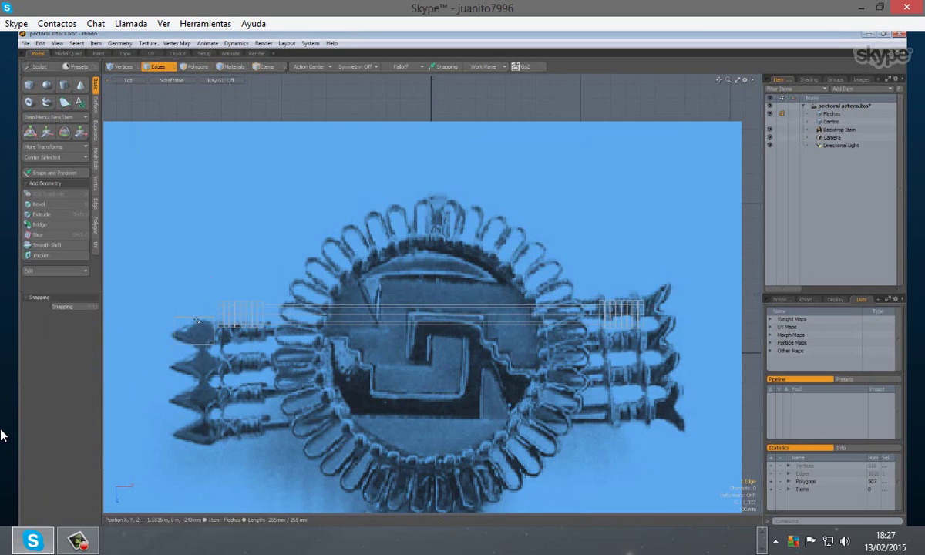
{"action": "key", "text": "alt+c"}
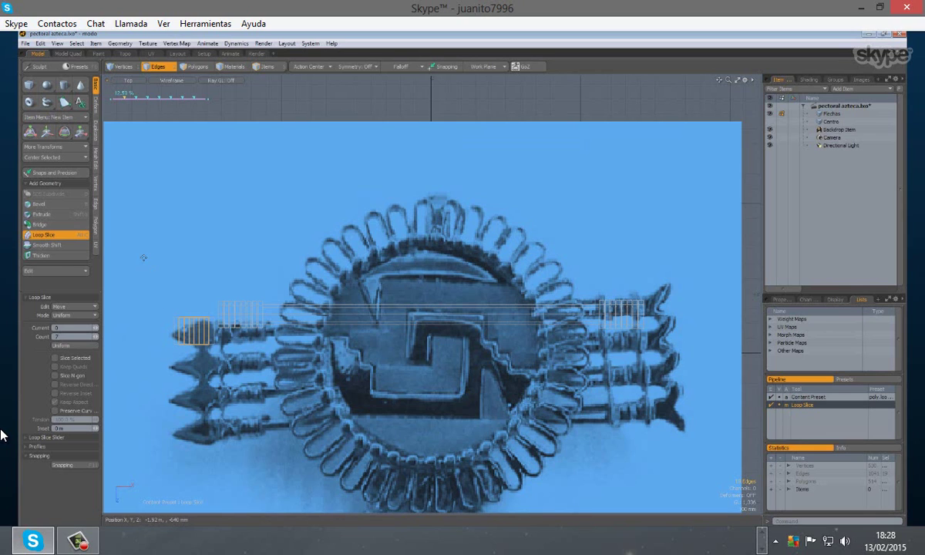
{"action": "key", "text": "space"}
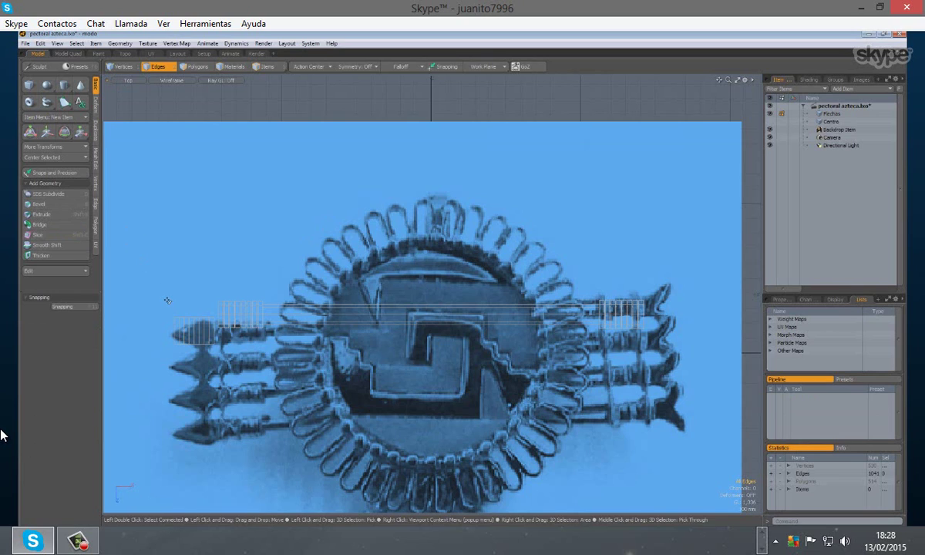
{"action": "key", "text": "alt+c"}
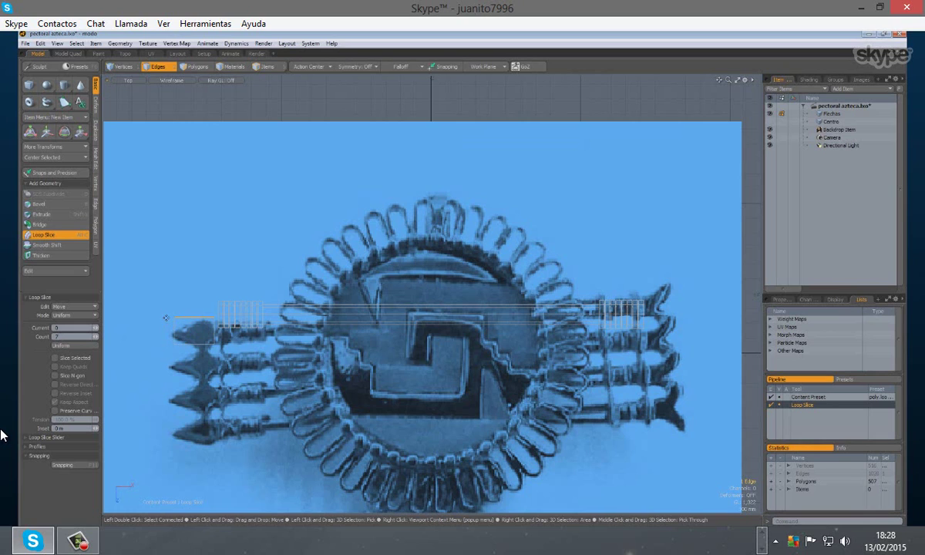
{"action": "key", "text": "q"}
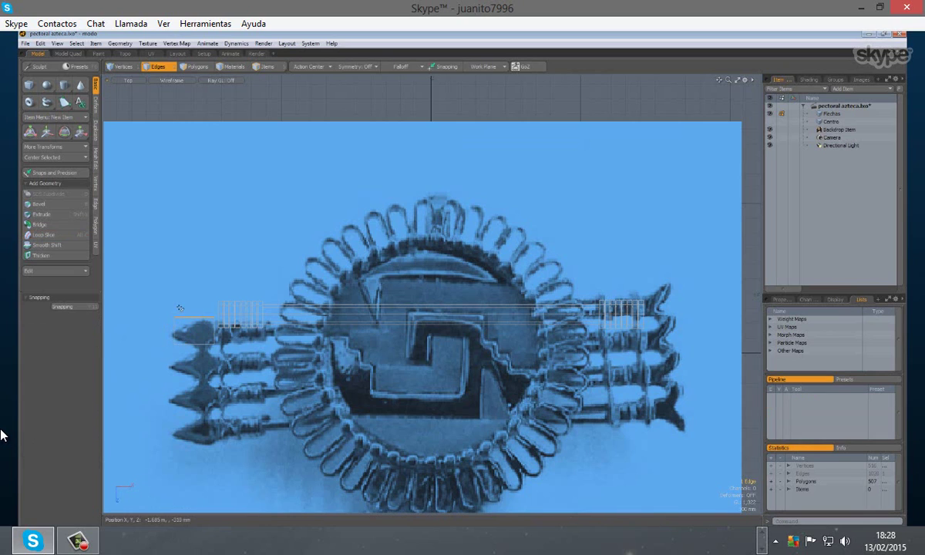
- Delete the flat cube over the topmost arrowhead and undo the extra deletion of the shaft geometry
{"action": "key", "text": "shift+c"}
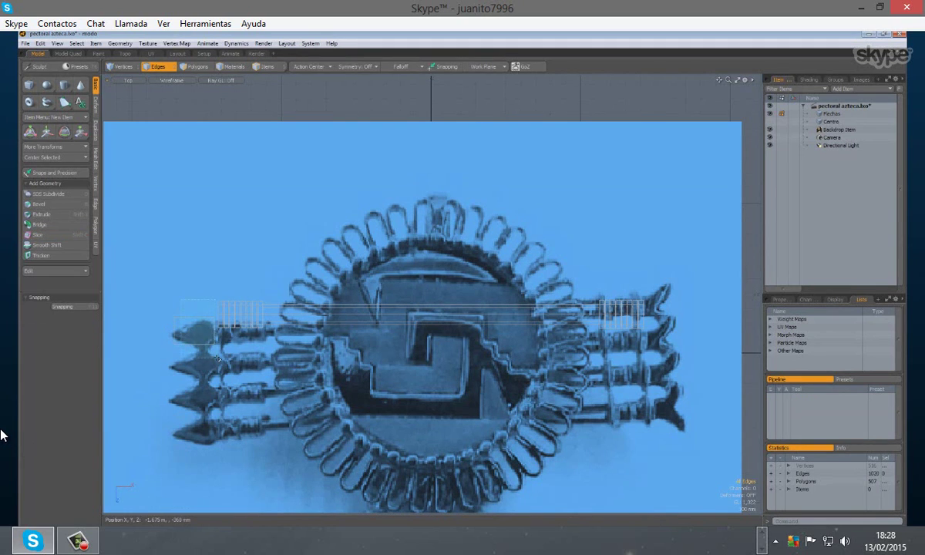
{"action": "left_click_drag", "start_coordinate": [202, 300], "coordinate": [204, 354]}
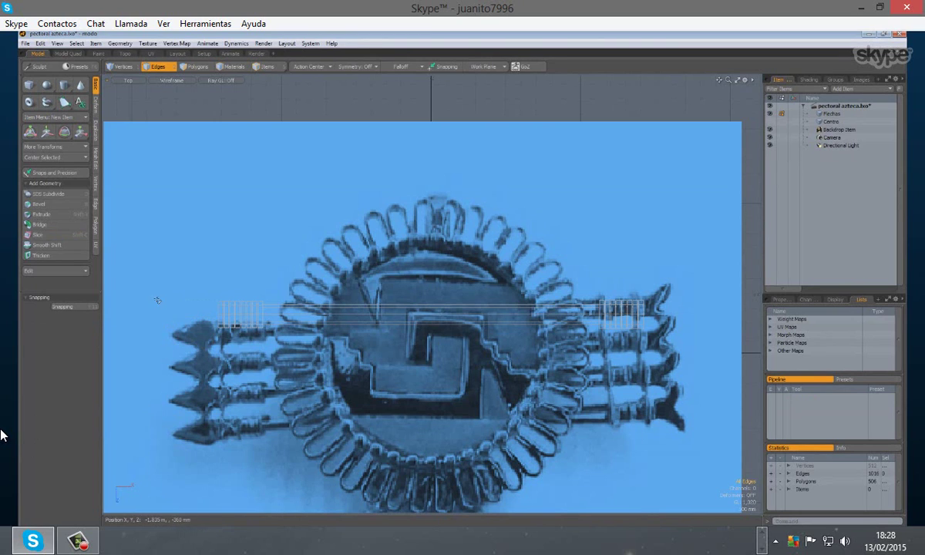
{"action": "key", "text": "Delete"}
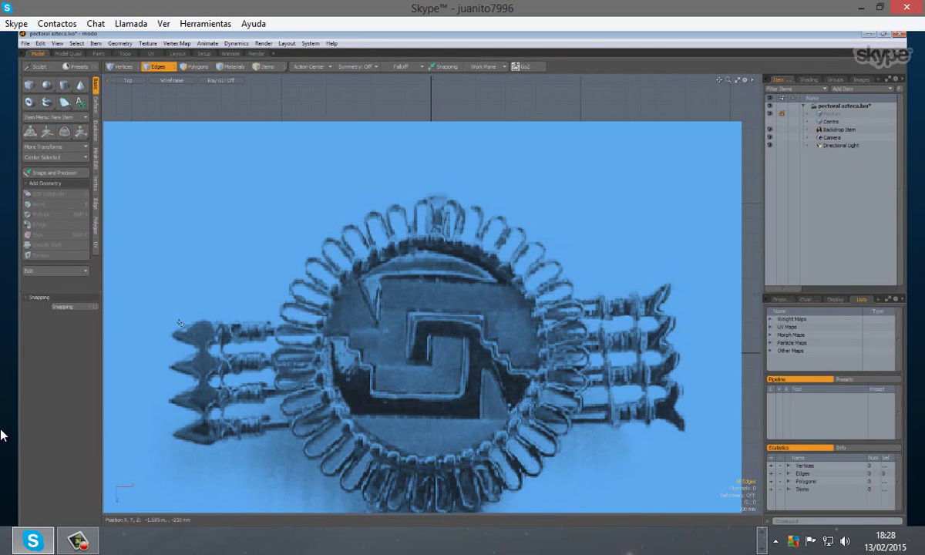
{"action": "key", "text": "ctrl+z"}
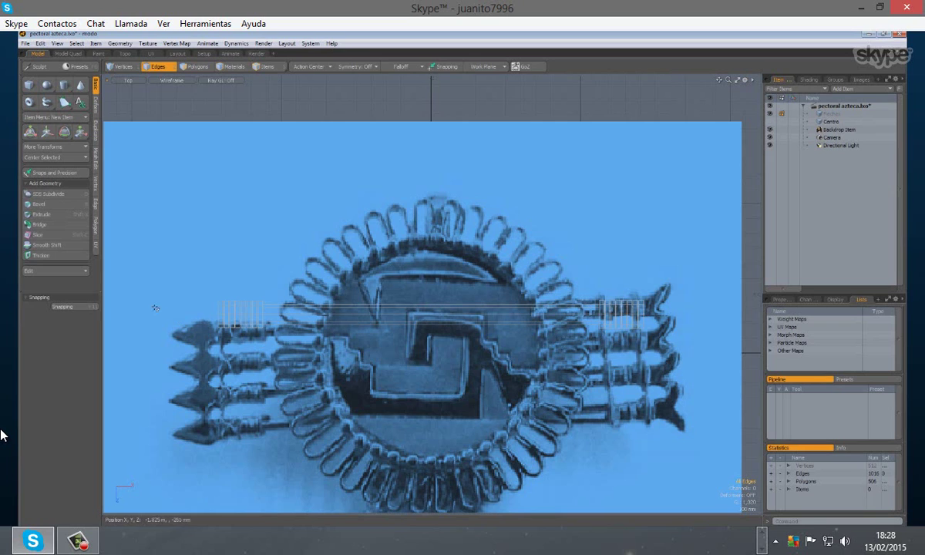
- Save the scene as pectoral azteca.lxo, overwriting the existing file
{"action": "left_click", "coordinate": [24, 43]}
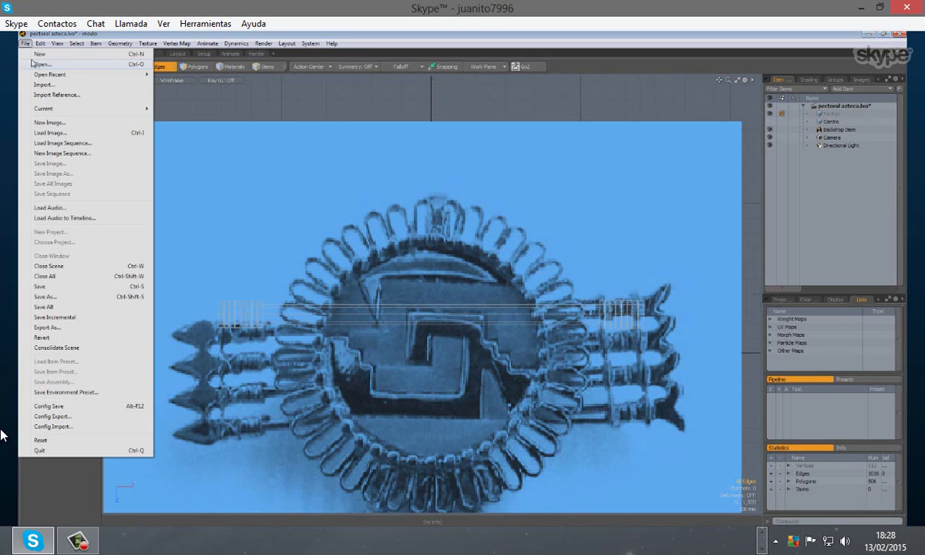
{"action": "left_click", "coordinate": [59, 301]}
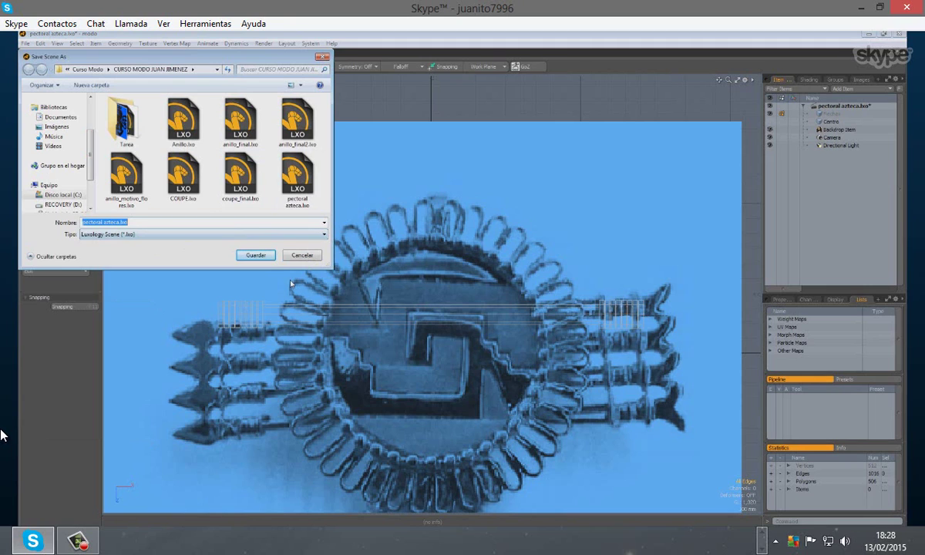
{"action": "left_click", "coordinate": [257, 255]}
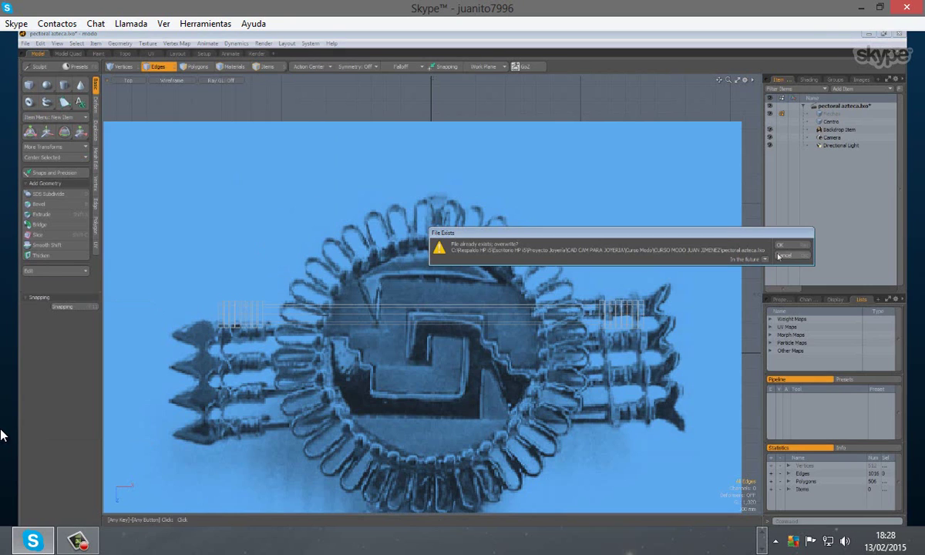
{"action": "key", "text": "Return"}
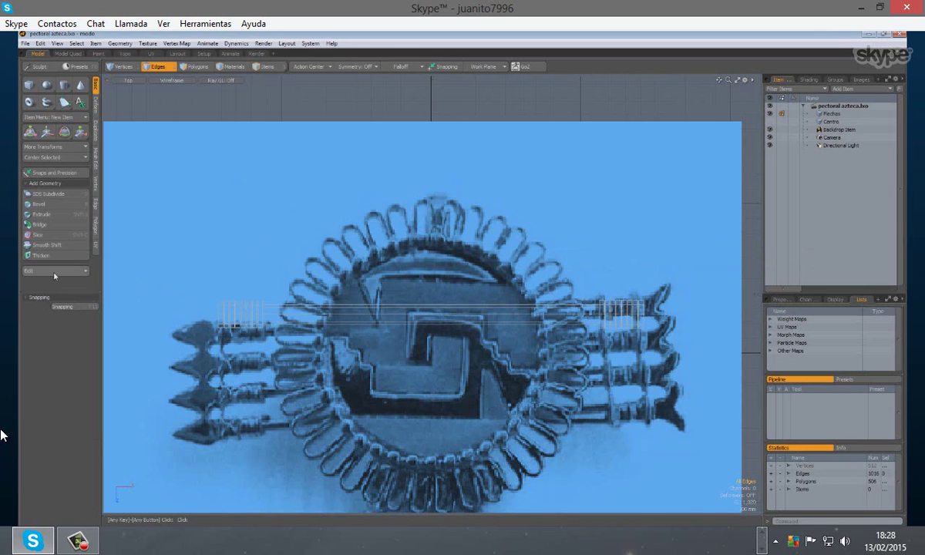
- Trace the backdrop's topmost arrowhead with the Pen tool as a five-point polygon, including its tip and short rear edge
{"action": "left_click", "coordinate": [65, 103]}
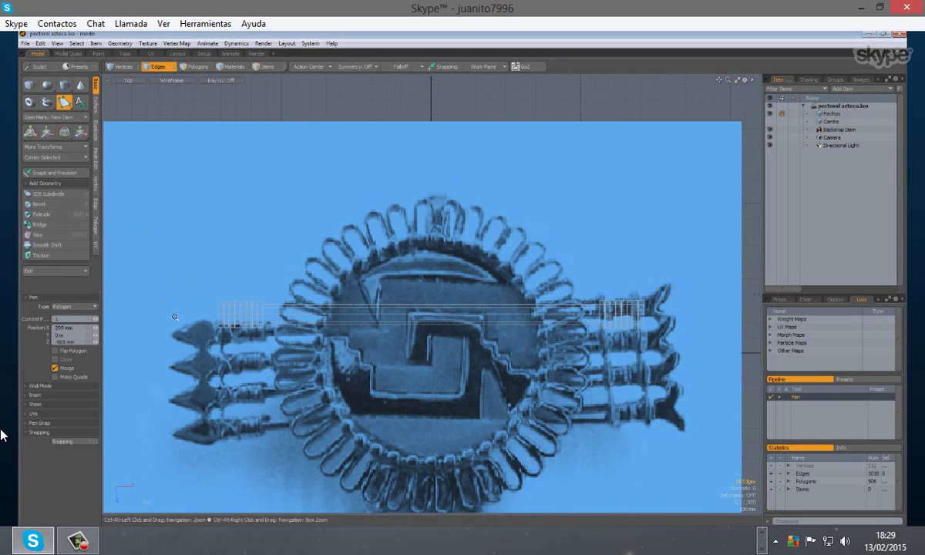
{"action": "left_click_drag", "start_coordinate": [175, 317], "coordinate": [286, 271], "text": "ctrl+alt"}
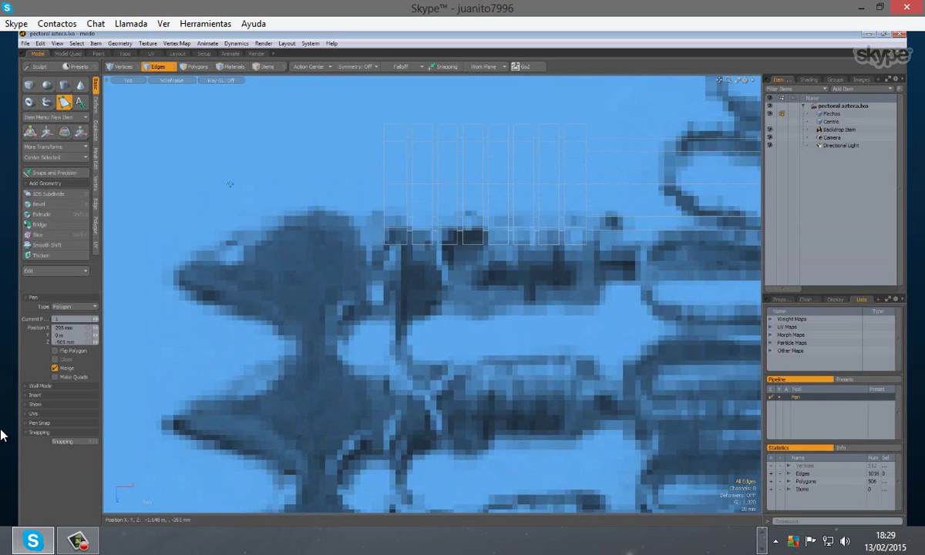
{"action": "left_click", "coordinate": [174, 274]}
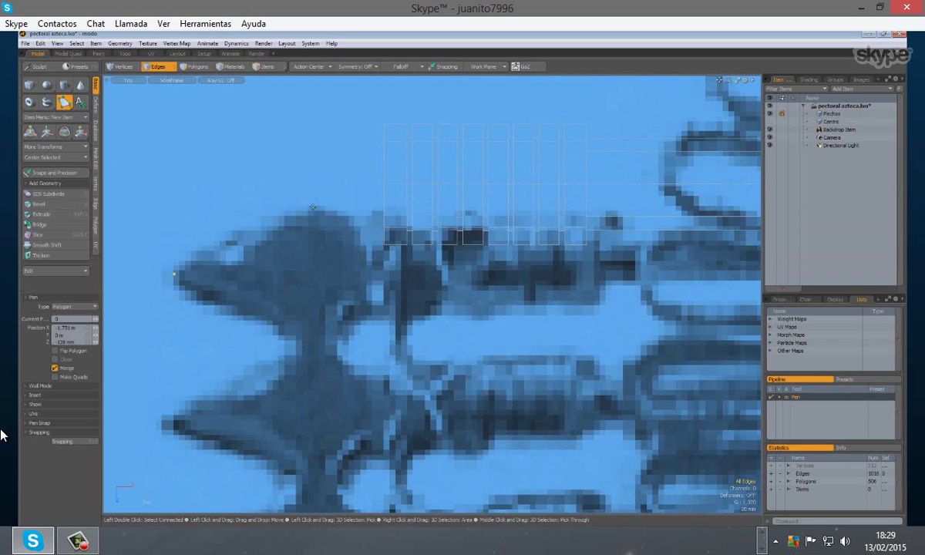
{"action": "left_click", "coordinate": [312, 208]}
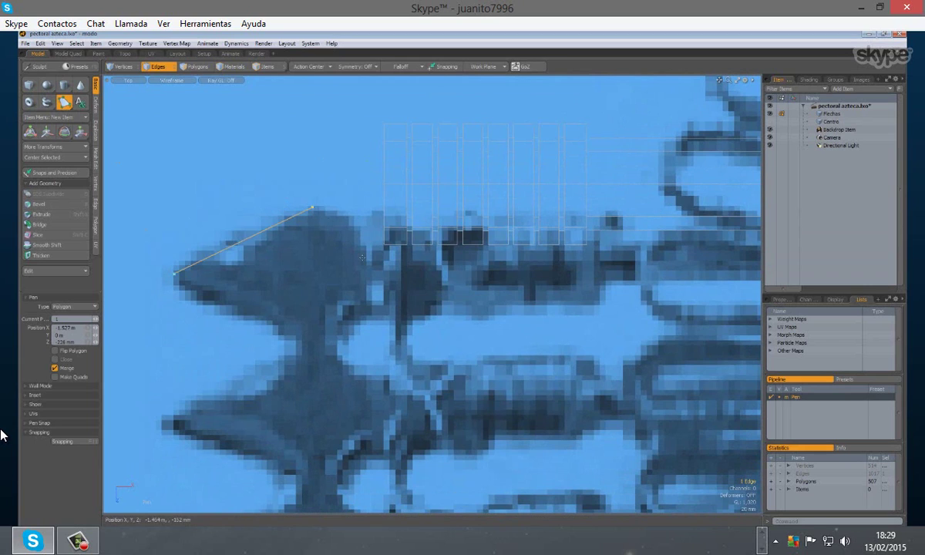
{"action": "left_click", "coordinate": [365, 251]}
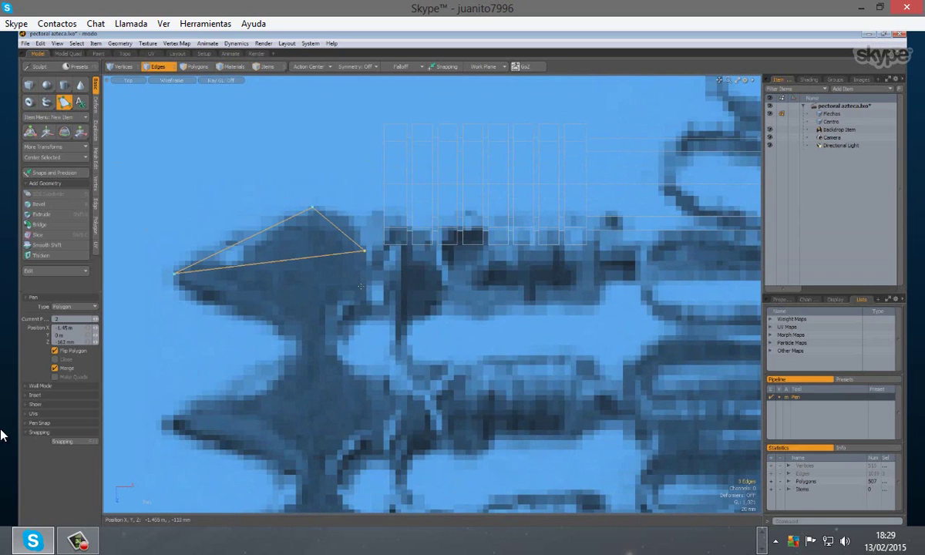
{"action": "left_click", "coordinate": [365, 306]}
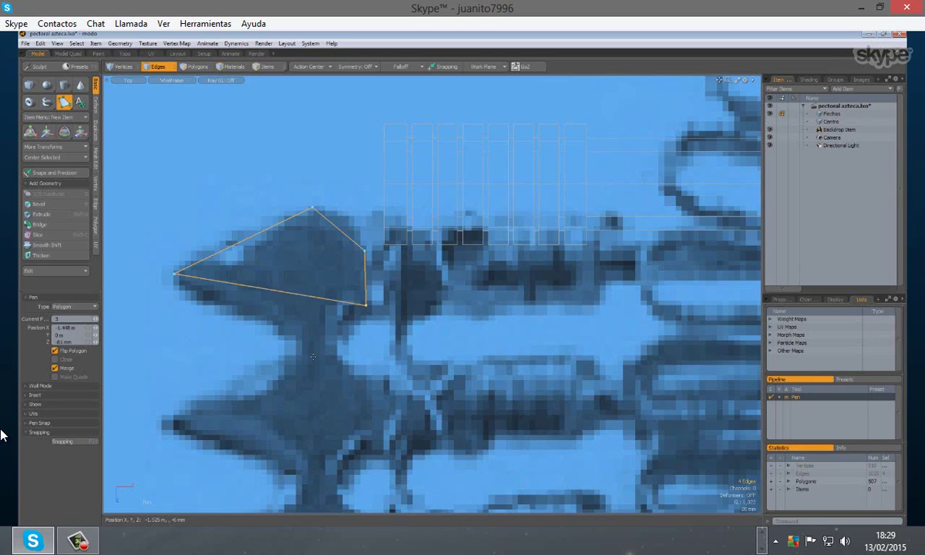
{"action": "left_click", "coordinate": [312, 356]}
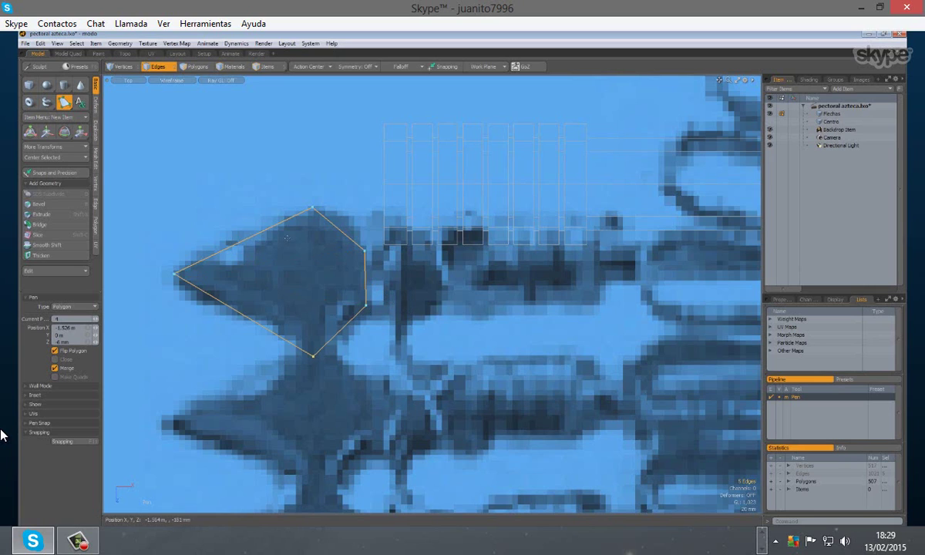
{"action": "key", "text": "space"}
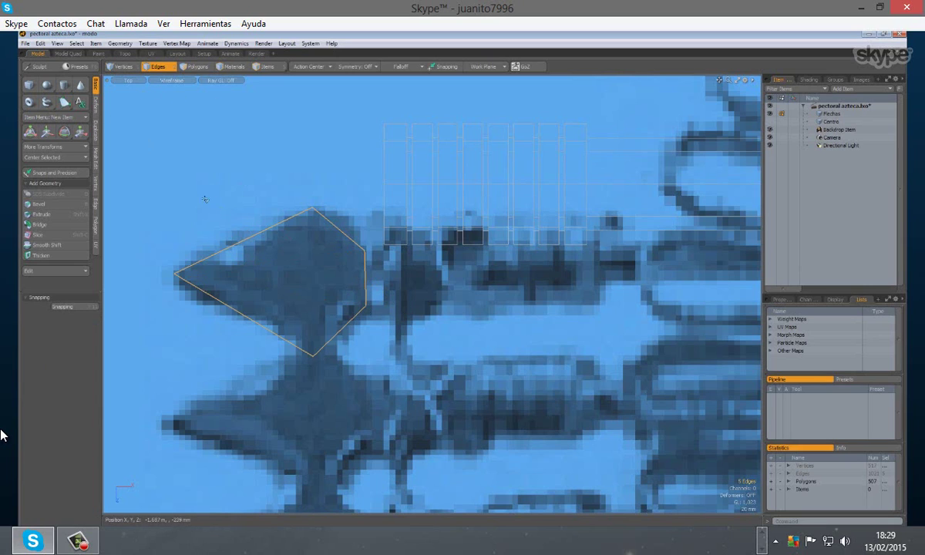
- Straighten the arrowhead outline's short rear edge by scaling it flat along the X axis
{"action": "left_click", "coordinate": [351, 256]}
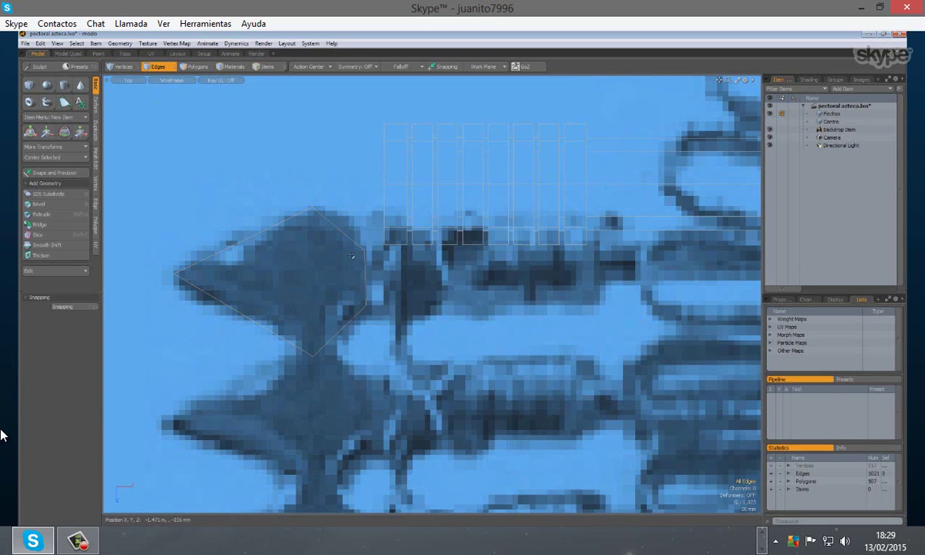
{"action": "left_click", "coordinate": [377, 284]}
{"action": "key", "text": "r"}
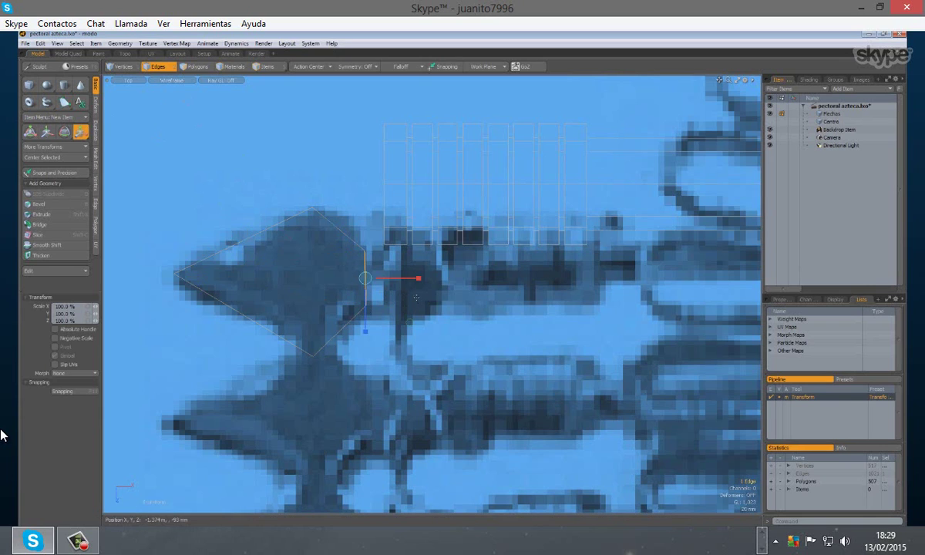
{"action": "left_click_drag", "start_coordinate": [417, 278], "coordinate": [366, 278]}
{"action": "key", "text": "space"}
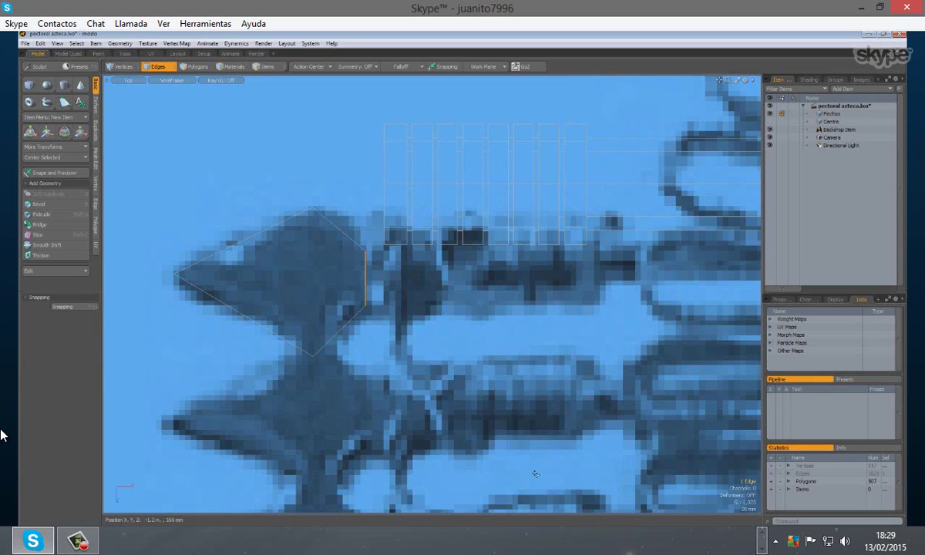
{"action": "left_click", "coordinate": [415, 429]}
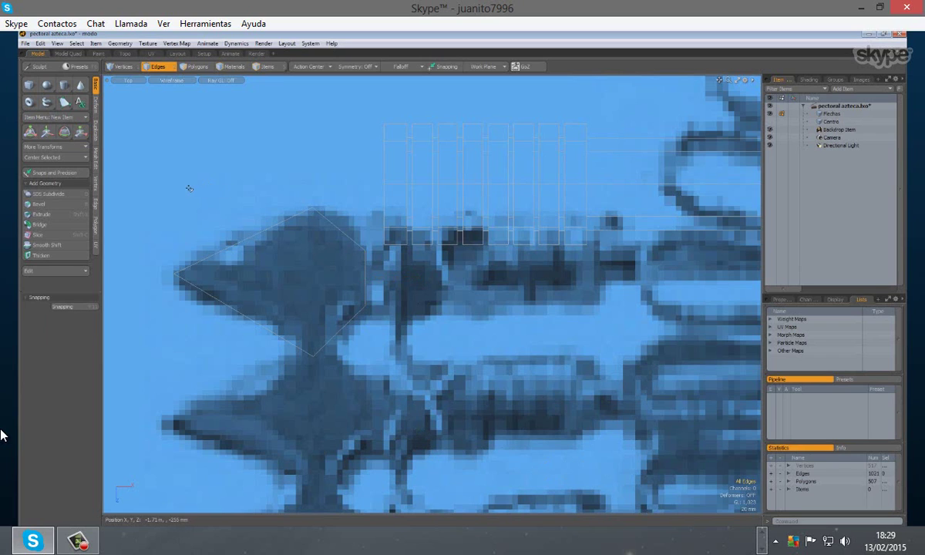
- Select the traced arrowhead polygon and switch from the top view to a perspective view
{"action": "right_click_drag", "start_coordinate": [188, 188], "coordinate": [344, 328]}
{"action": "left_click", "coordinate": [198, 67]}
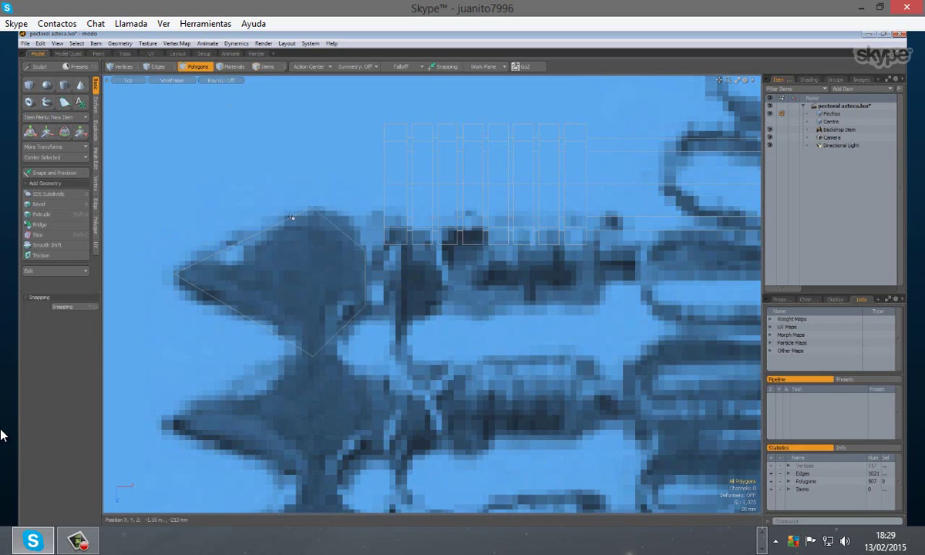
{"action": "left_click", "coordinate": [293, 243]}
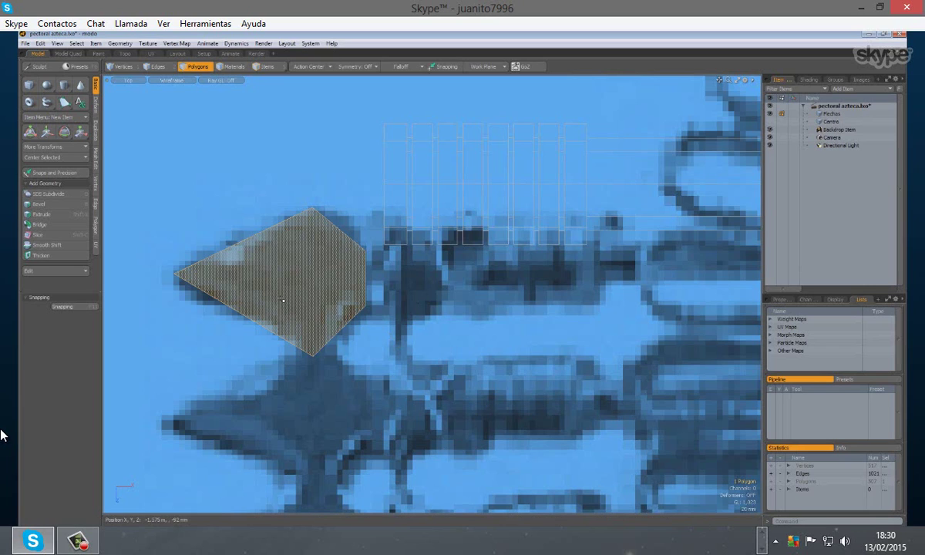
{"action": "key", "text": "shift+x"}
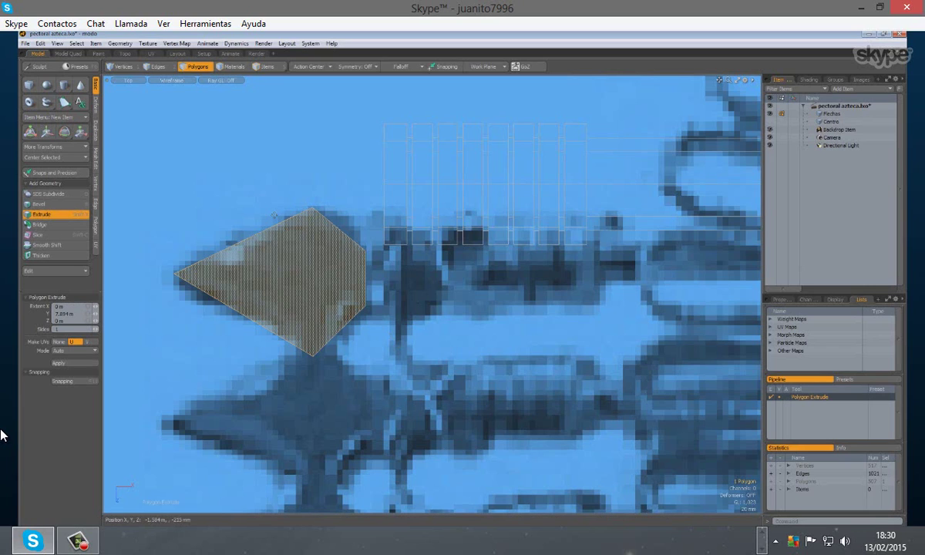
{"action": "left_click", "coordinate": [124, 80]}
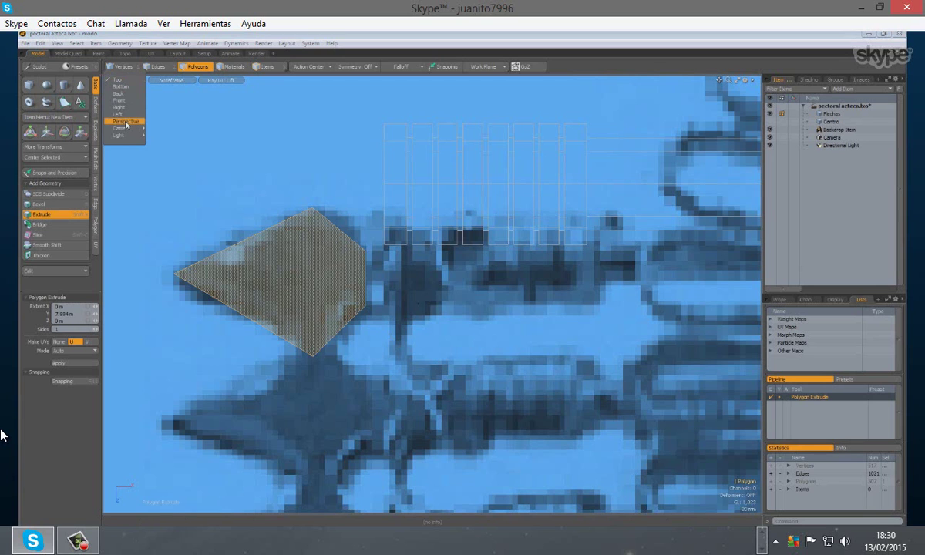
{"action": "left_click", "coordinate": [126, 122]}
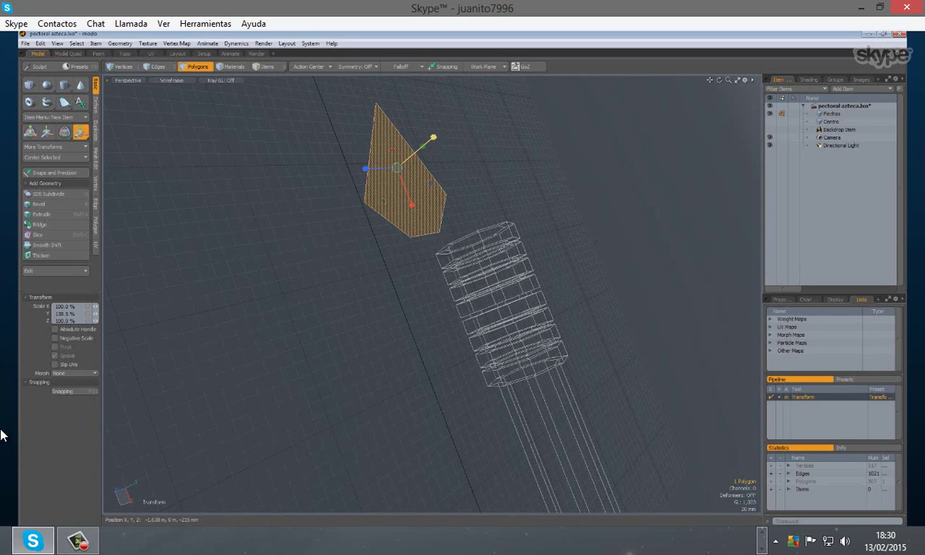
- Try extruding the arrowhead polygon about 28 mm along Y and about 54 mm along Z, and switch the viewport to solid shading
{"action": "left_click", "coordinate": [405, 182]}
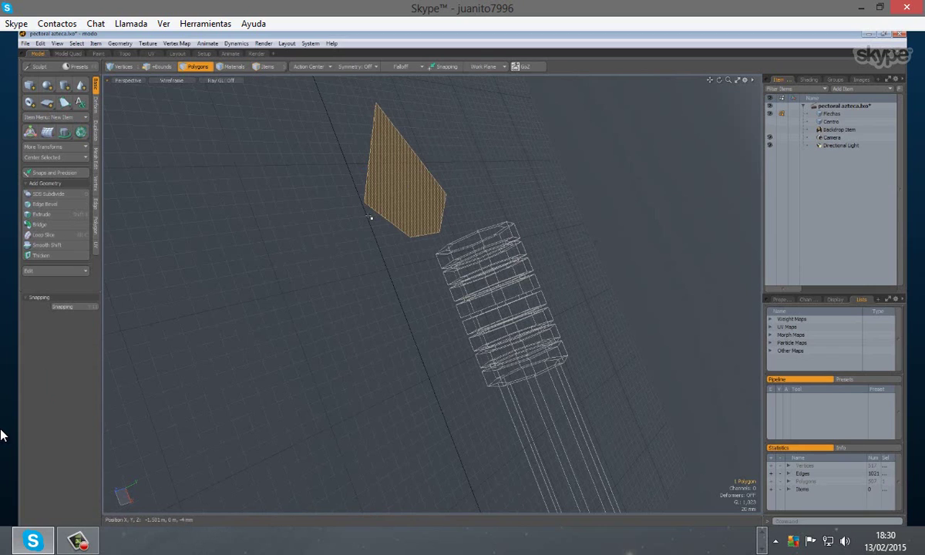
{"action": "key", "text": "shift+x"}
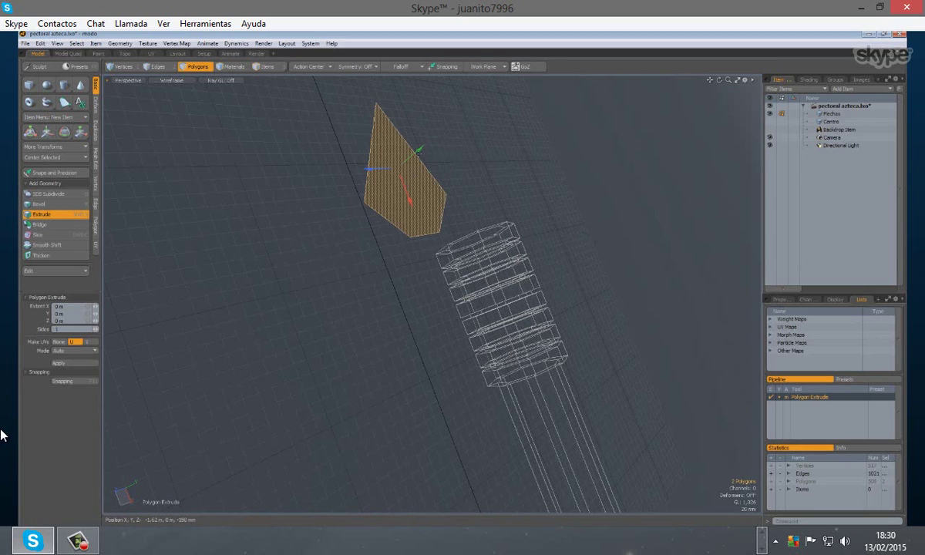
{"action": "left_click", "coordinate": [414, 155]}
{"action": "left_click_drag", "start_coordinate": [417, 149], "coordinate": [426, 145]}
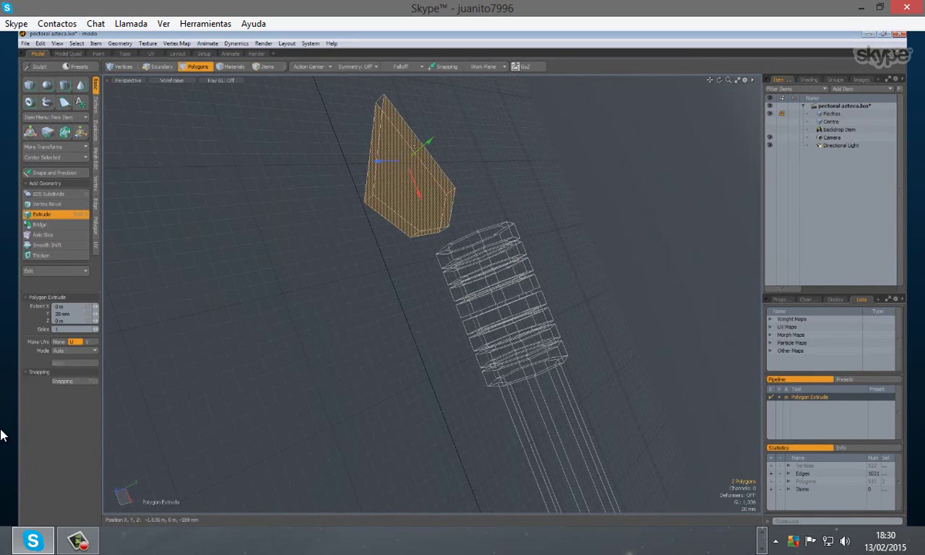
{"action": "left_click_drag", "start_coordinate": [365, 169], "coordinate": [341, 169]}
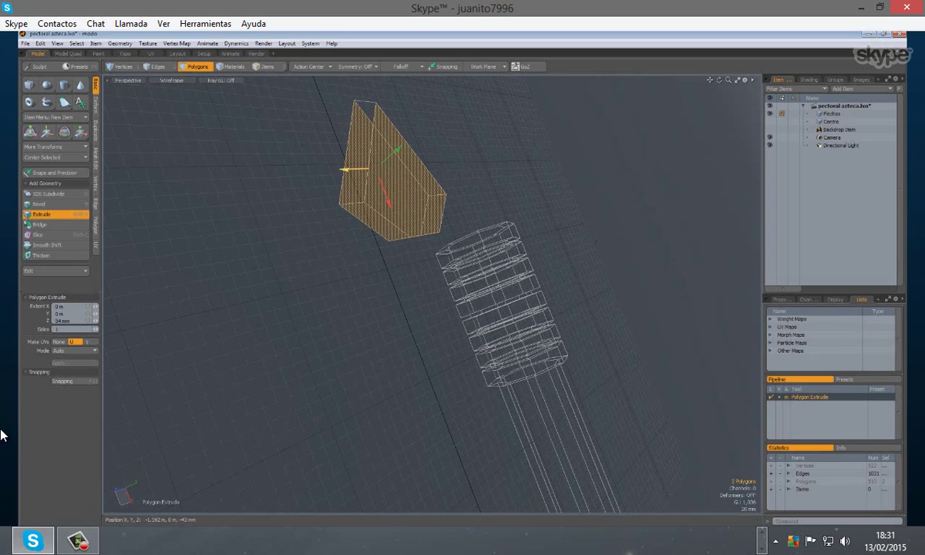
{"action": "left_click", "coordinate": [170, 80]}
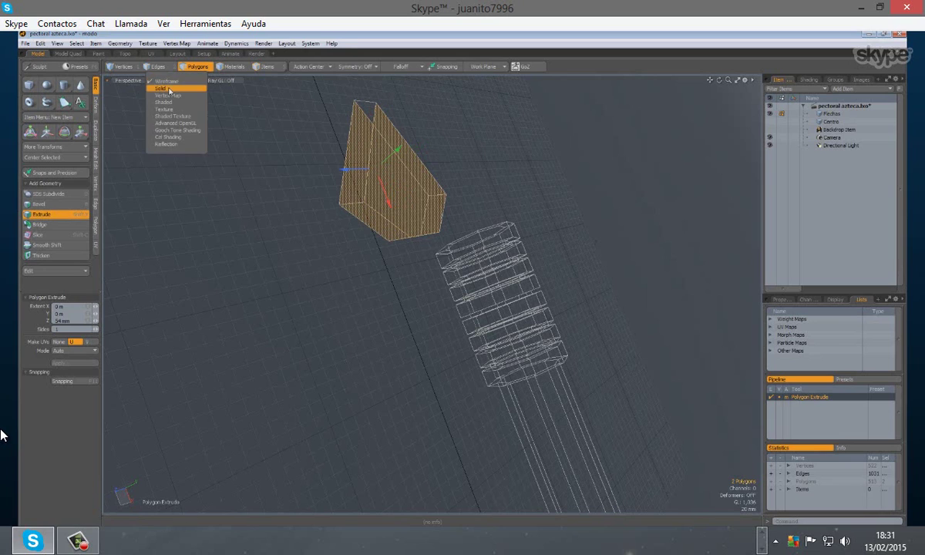
{"action": "left_click", "coordinate": [169, 89]}
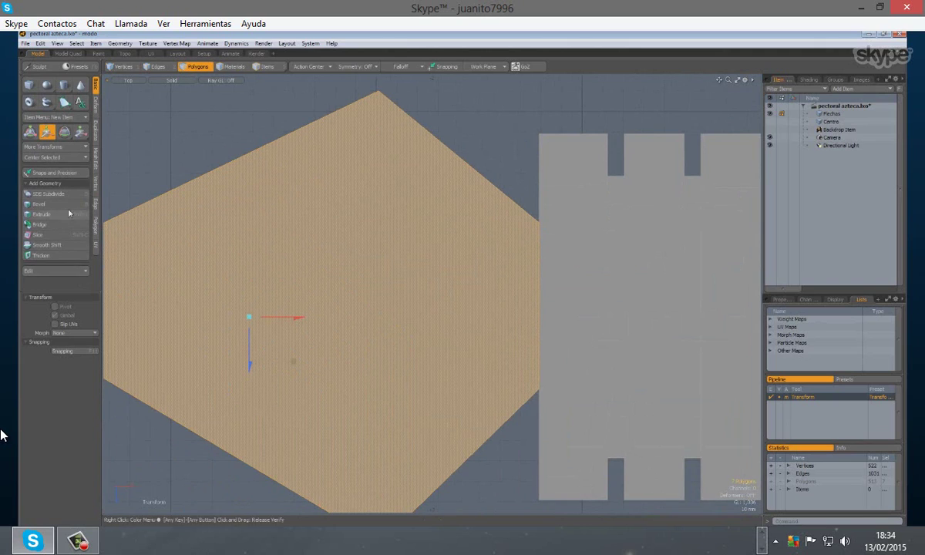
- Clear the arrowhead selection and switch the top view to wireframe display
{"action": "left_click", "coordinate": [74, 174]}
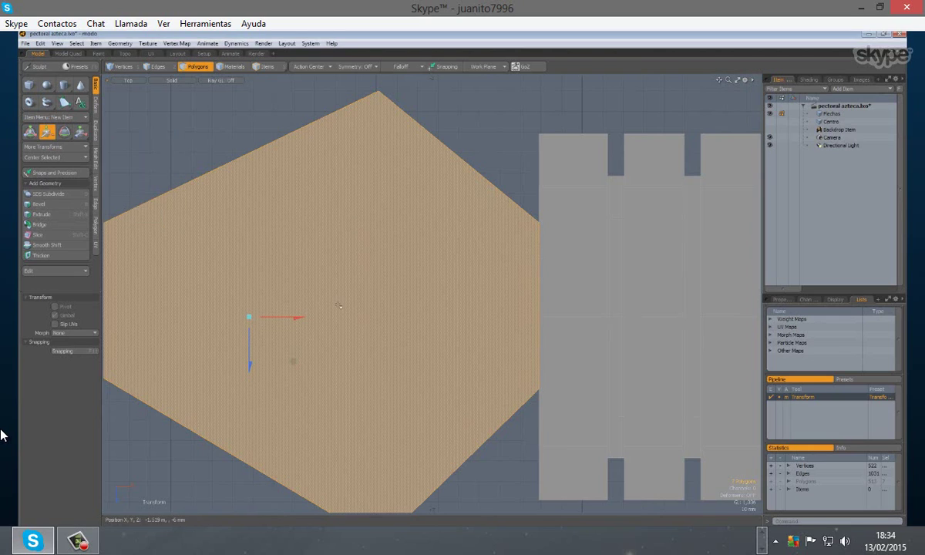
{"action": "key", "text": "q"}
{"action": "key", "text": "ctrl+d"}
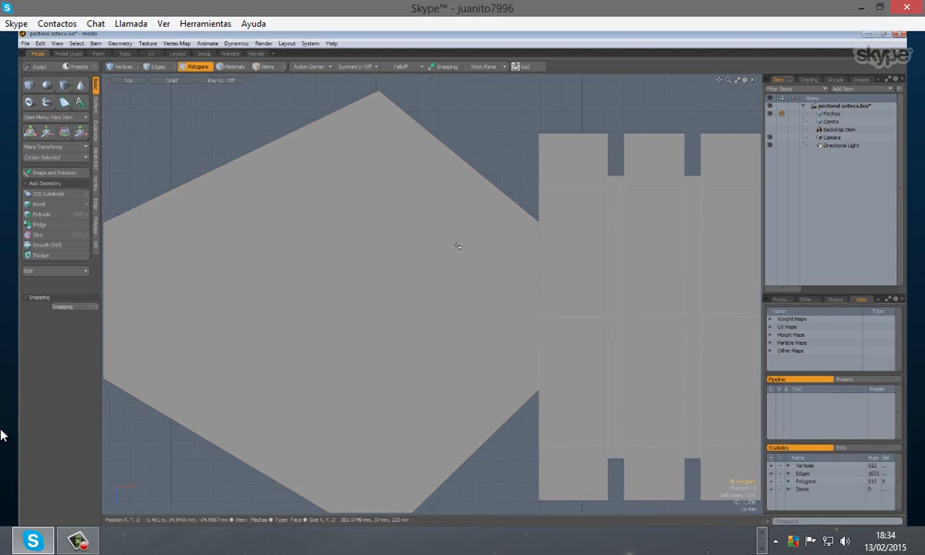
{"action": "left_click", "coordinate": [166, 81]}
{"action": "left_click", "coordinate": [158, 76]}
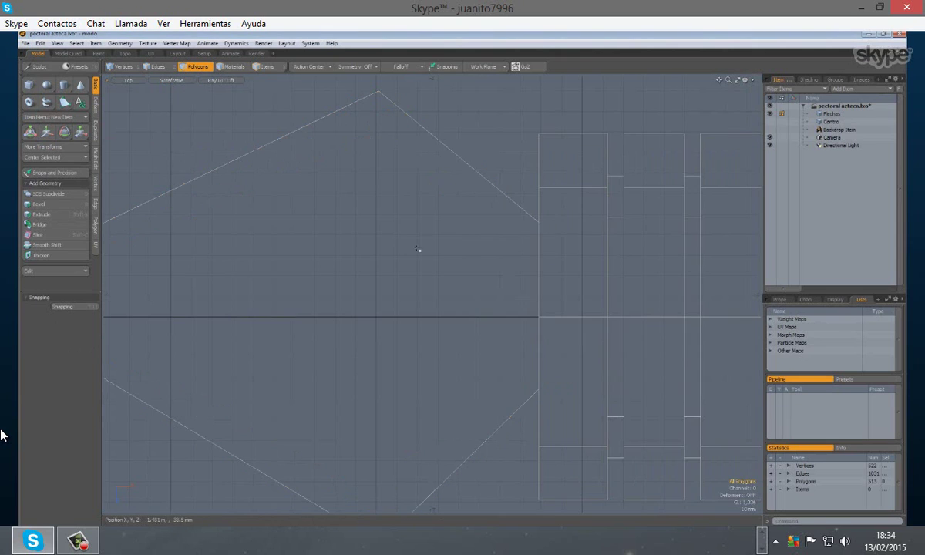
{"action": "left_click", "coordinate": [466, 169]}
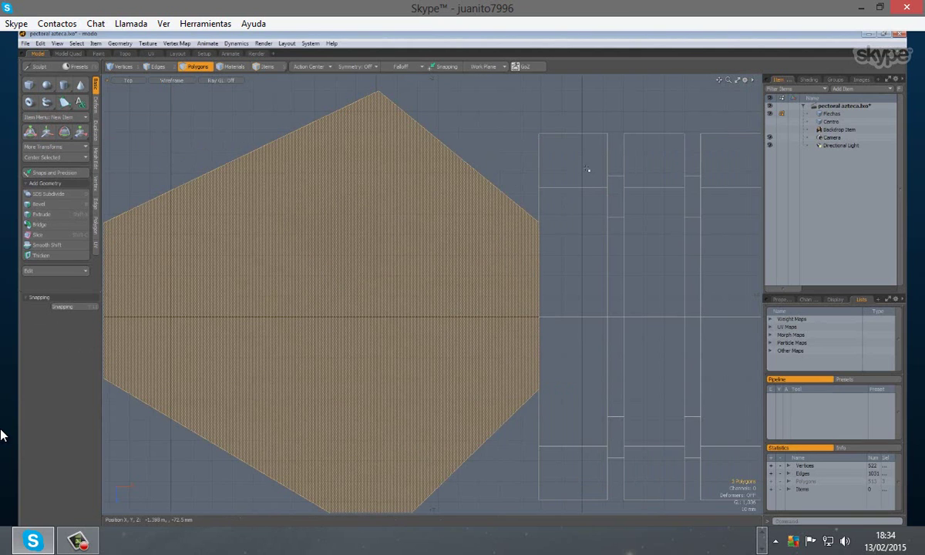
{"action": "left_click", "coordinate": [583, 135], "text": "shift"}
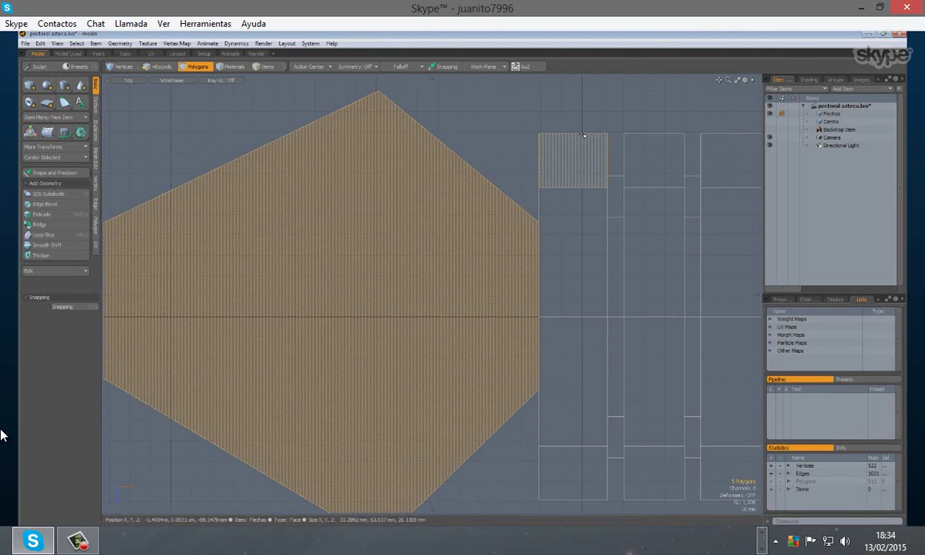
{"action": "double_click", "coordinate": [584, 135], "text": "shift"}
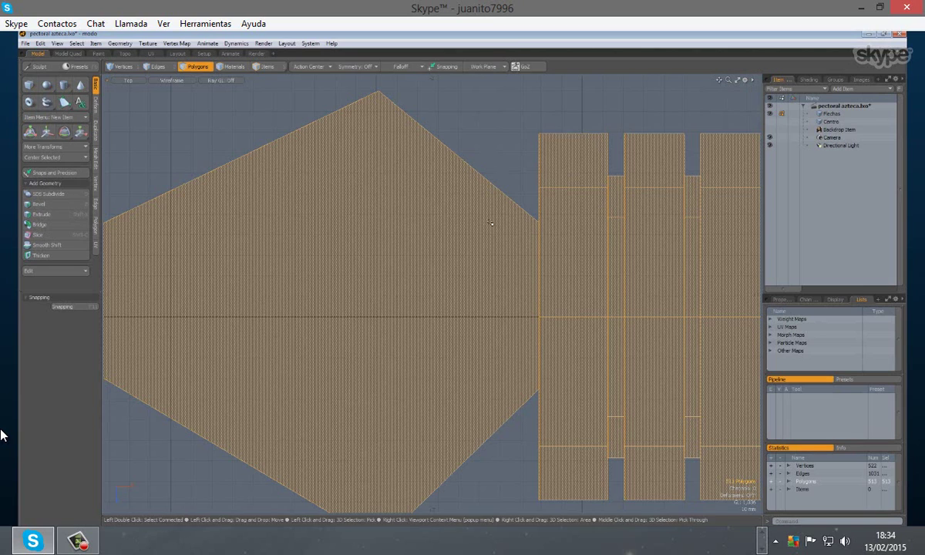
{"action": "key", "text": "Escape"}
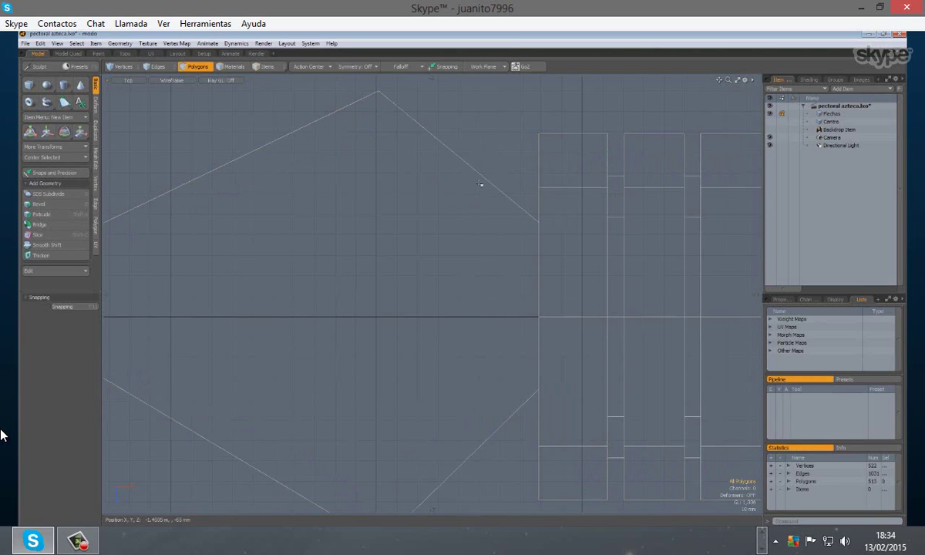
- Select the whole connected arrowhead and move it slightly along X so its rear edge overlaps the shaft's ringed end
{"action": "double_click", "coordinate": [483, 181]}
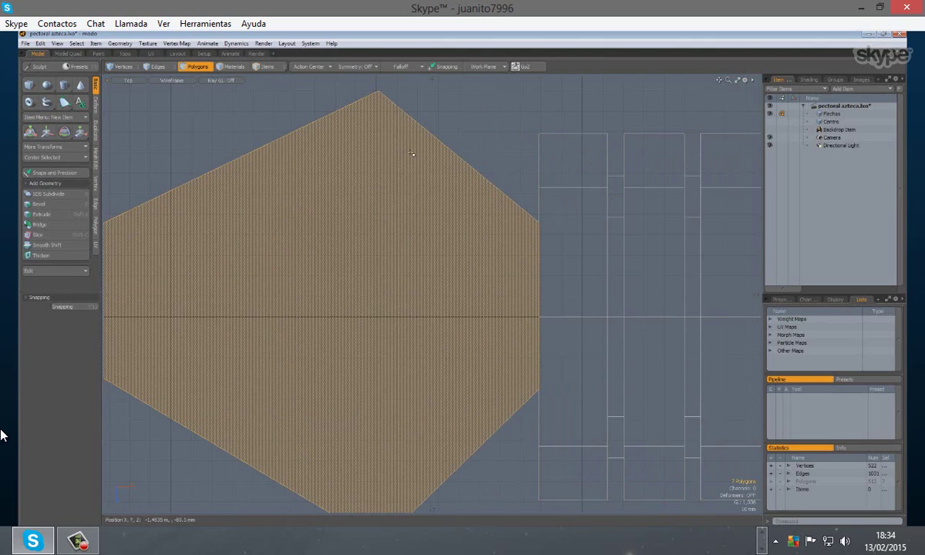
{"action": "key", "text": "w"}
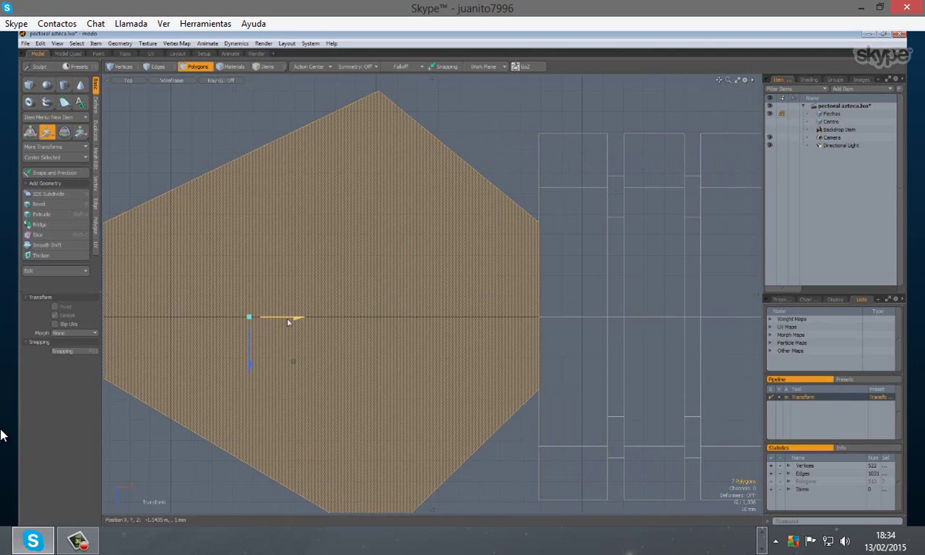
{"action": "left_click_drag", "start_coordinate": [287, 321], "coordinate": [295, 321]}
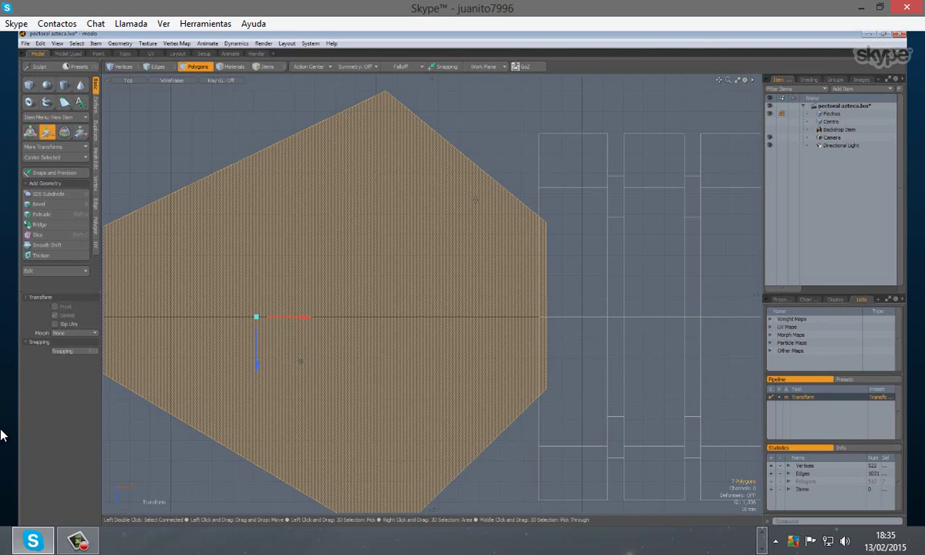
{"action": "key", "text": "a"}
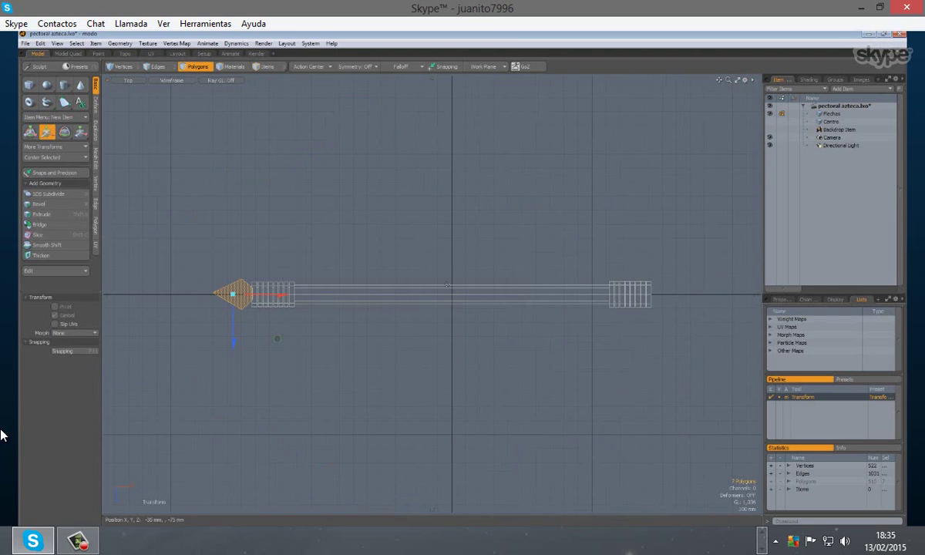
{"action": "left_click", "coordinate": [438, 272]}
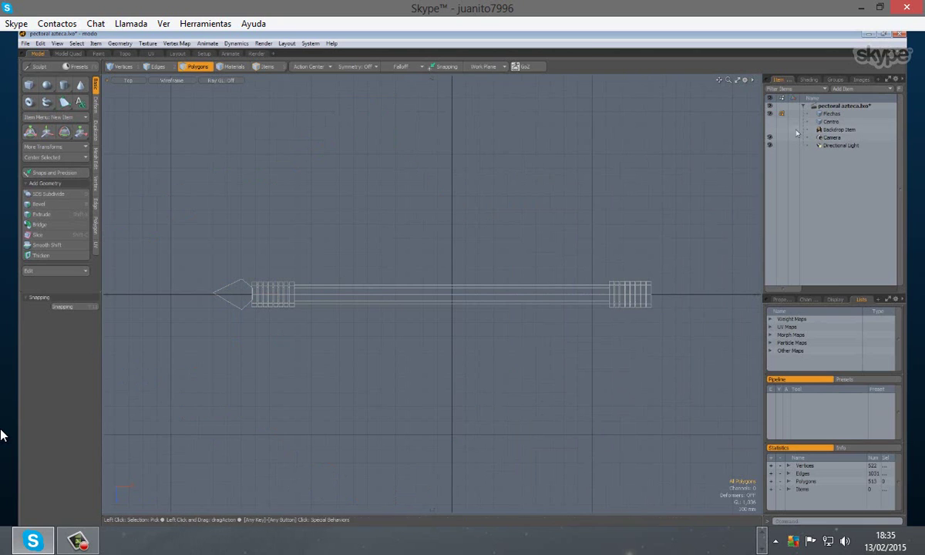
- Trace the block of the arrow's tail over the displayed backdrop with the Pen tool and undo its last edge slice
{"action": "left_click", "coordinate": [770, 129]}
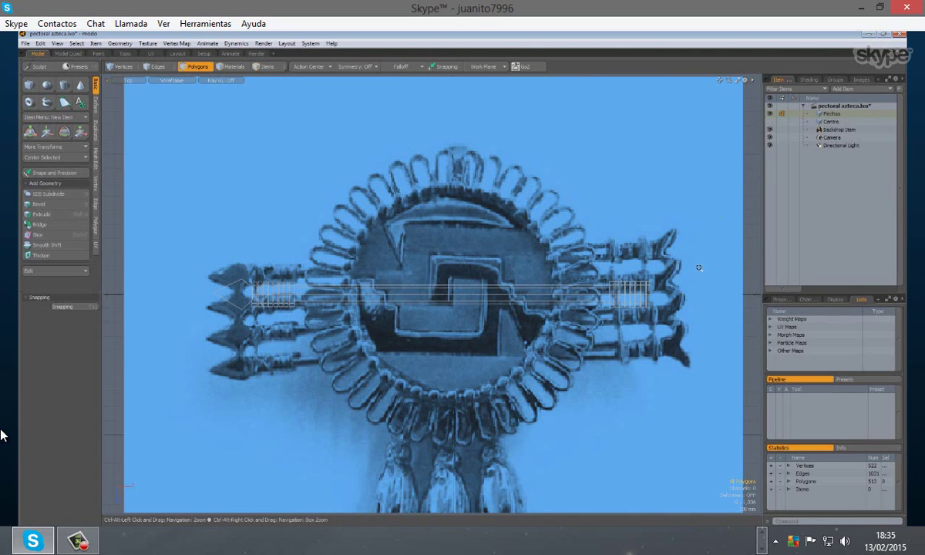
{"action": "left_click_drag", "start_coordinate": [699, 268], "coordinate": [761, 401], "text": "ctrl+alt"}
{"action": "left_click_drag", "start_coordinate": [597, 356], "coordinate": [541, 319], "text": "alt"}
{"action": "key", "text": "3"}
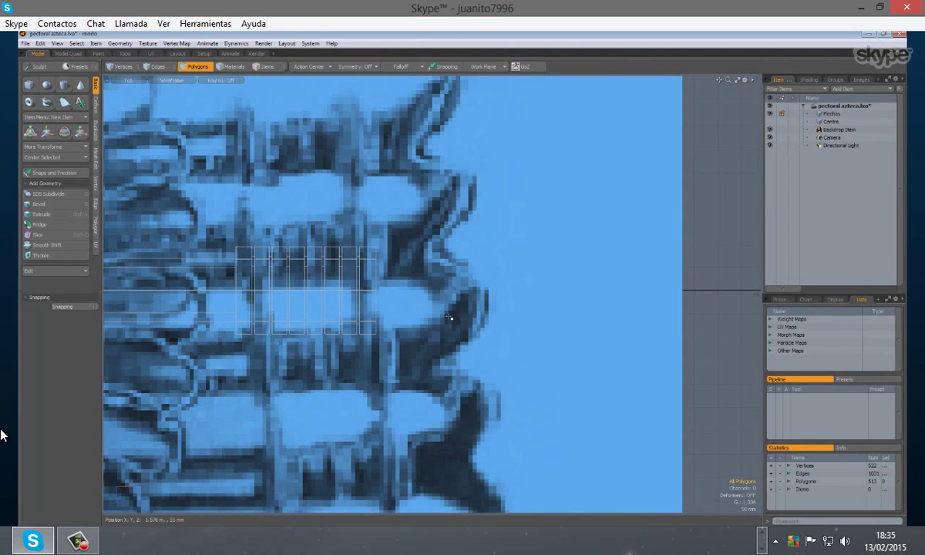
{"action": "left_click", "coordinate": [64, 102]}
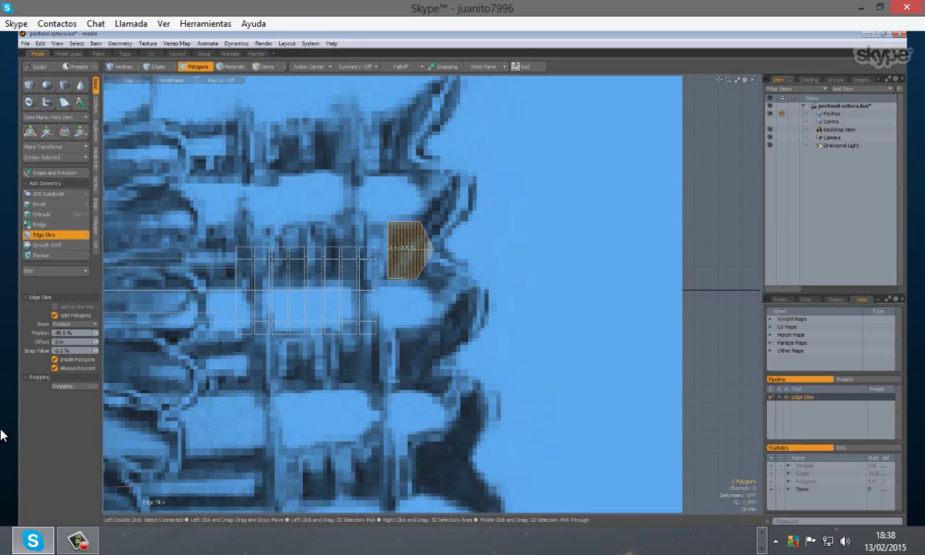
{"action": "key", "text": "ctrl+z"}
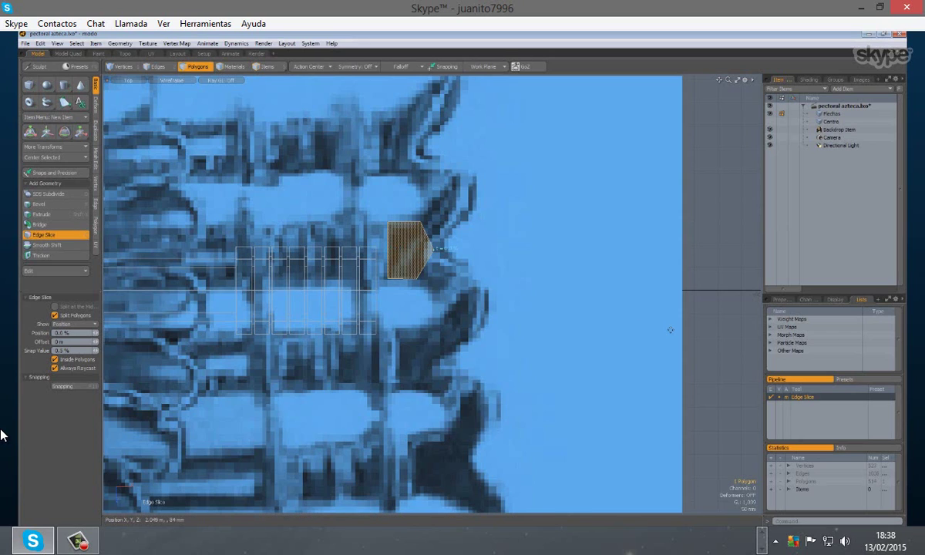
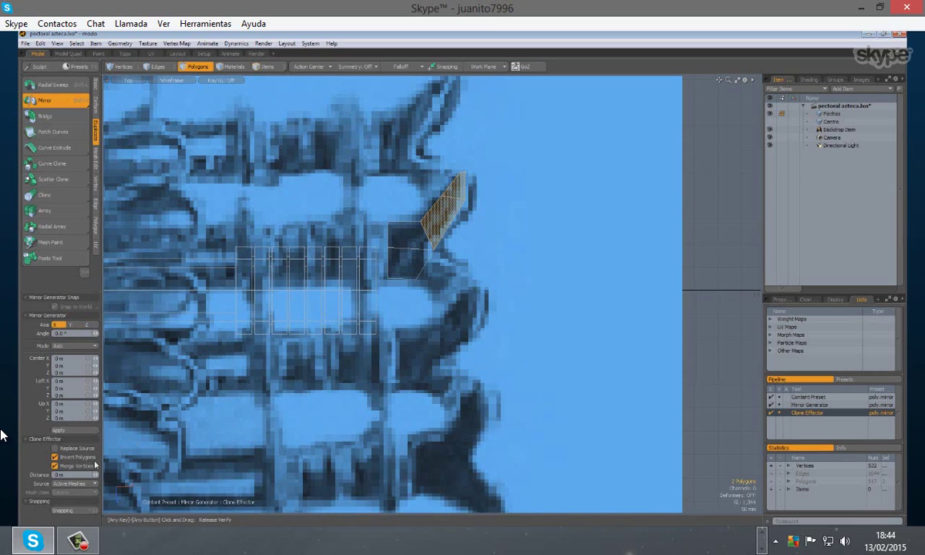
- Apply the Mirror tool to the slanted fin polygons of the arrow's tail
{"action": "left_click", "coordinate": [61, 430]}
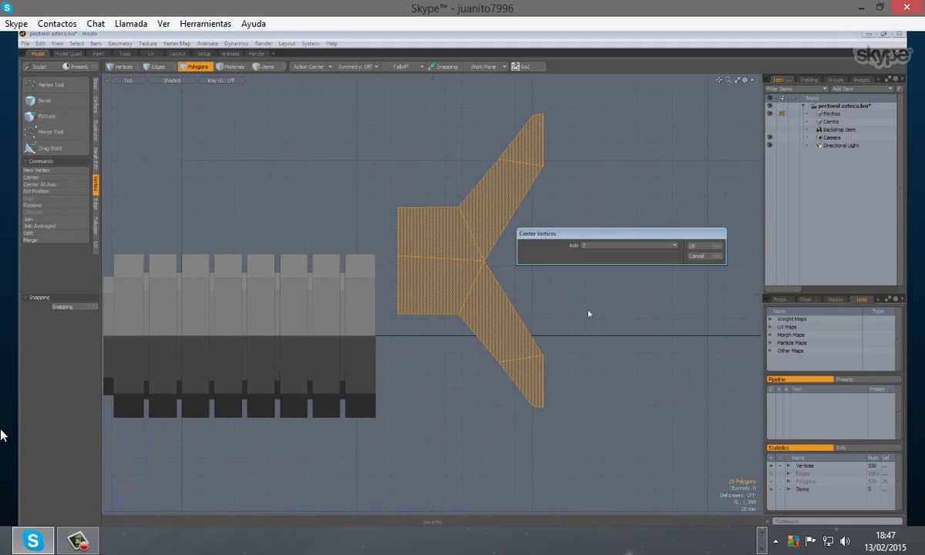
- Centre the forked tail's vertices on the Z axis and move the tail along X against the shaft's ringed end
{"action": "left_click", "coordinate": [695, 246]}
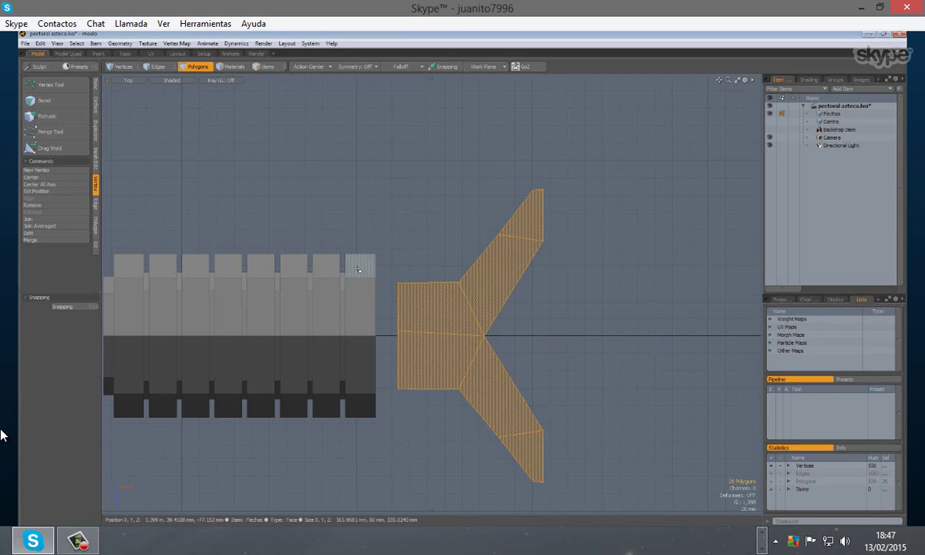
{"action": "key", "text": "y"}
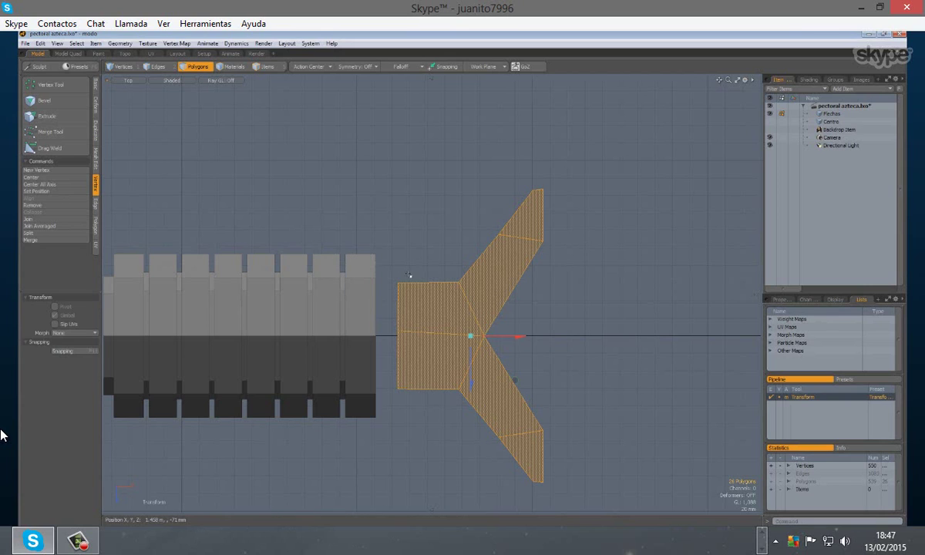
{"action": "left_click_drag", "start_coordinate": [518, 337], "coordinate": [492, 336]}
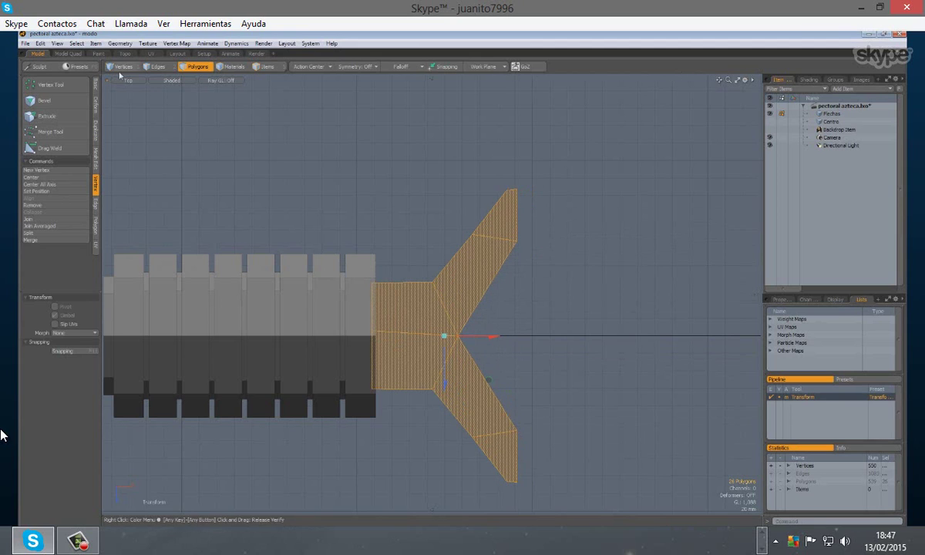
- Switch to a perspective view to inspect the arrows and clear the arrowhead selection
{"action": "left_click", "coordinate": [121, 78]}
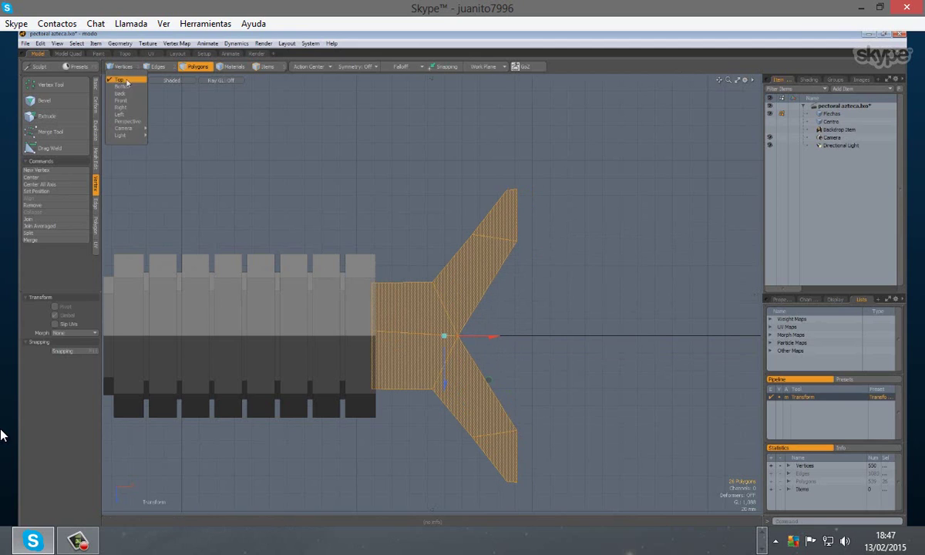
{"action": "left_click", "coordinate": [124, 121]}
{"action": "left_click_drag", "start_coordinate": [719, 79], "coordinate": [705, 80]}
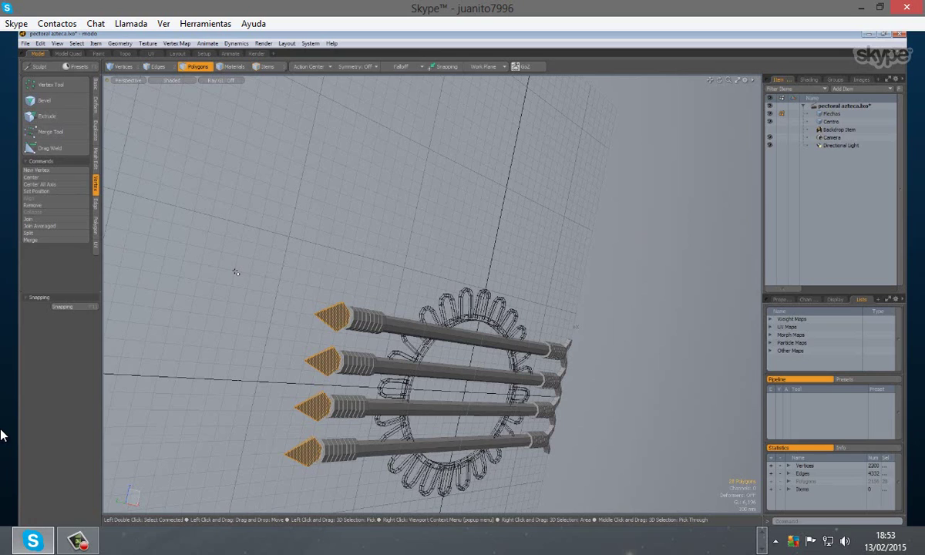
{"action": "left_click", "coordinate": [228, 272]}
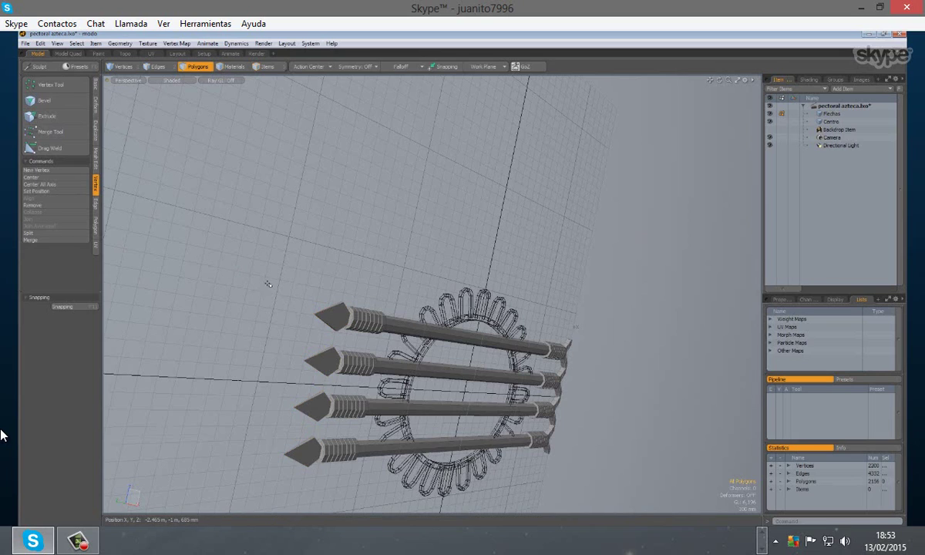
- Apply the Transform tool to the four arrows and move them along the Y axis relative to the centre disc
{"action": "key", "text": "alt"}
{"action": "key", "text": "ctrl"}
{"action": "left_click_drag", "start_coordinate": [292, 250], "coordinate": [392, 323], "text": "alt"}
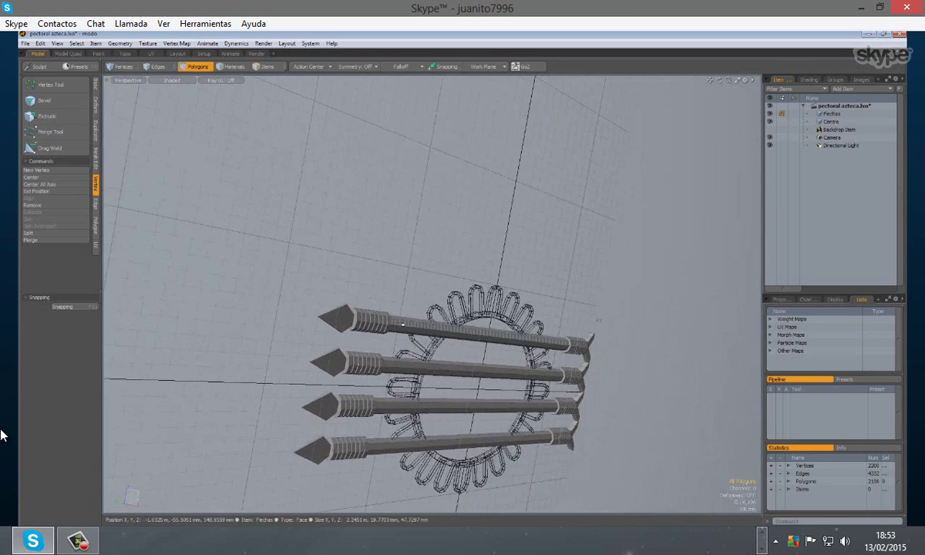
{"action": "key", "text": "y"}
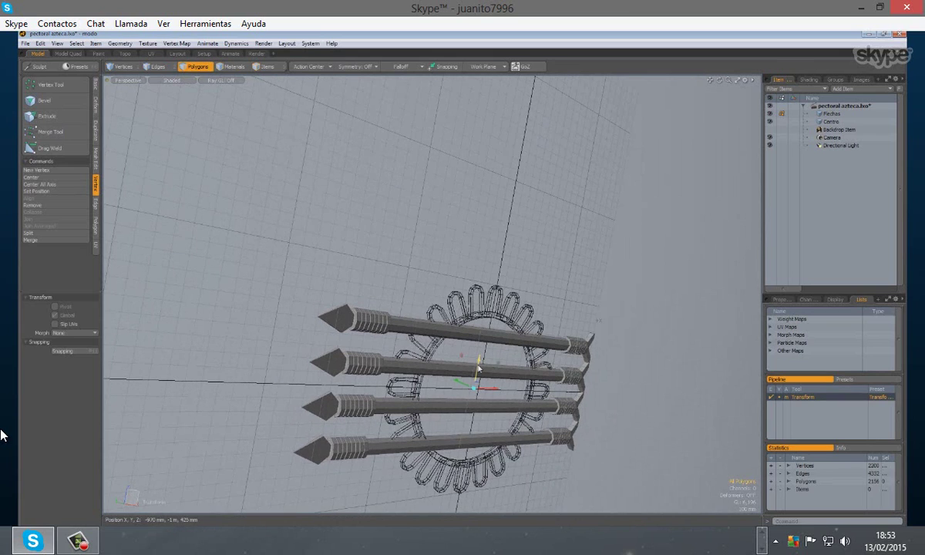
{"action": "mouse_move", "coordinate": [460, 383]}
{"action": "left_mouse_down"}
{"action": "mouse_move", "coordinate": [436, 374]}
{"action": "mouse_move", "coordinate": [471, 383]}
{"action": "left_mouse_up"}
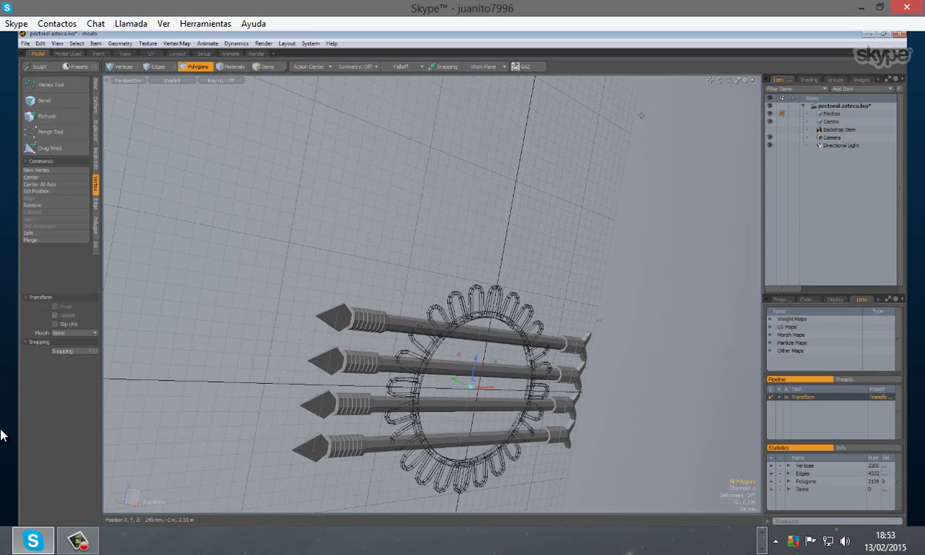
- Raise the four arrows slightly along Y in a front view with the whole model framed
{"action": "key", "text": "alt"}
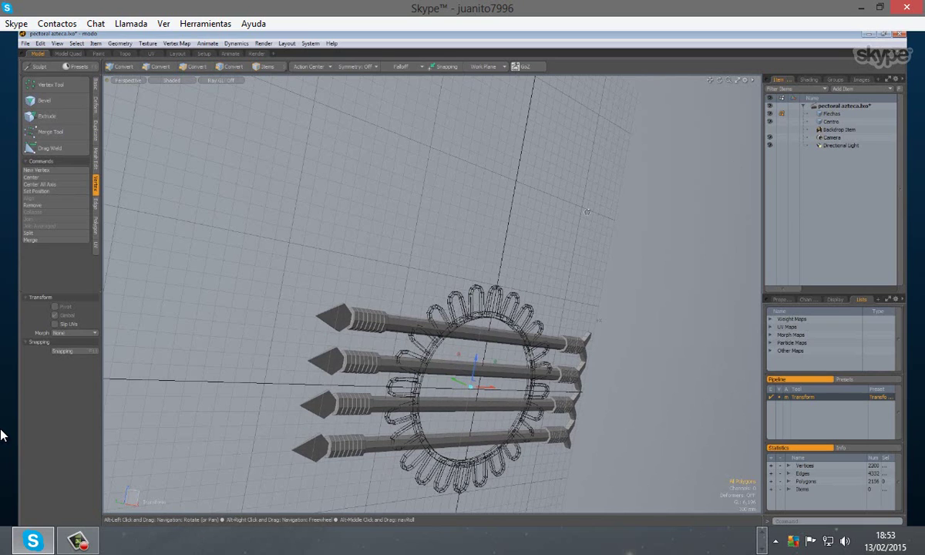
{"action": "left_click_drag", "start_coordinate": [587, 212], "coordinate": [590, 200], "text": "alt"}
{"action": "left_click", "coordinate": [121, 80]}
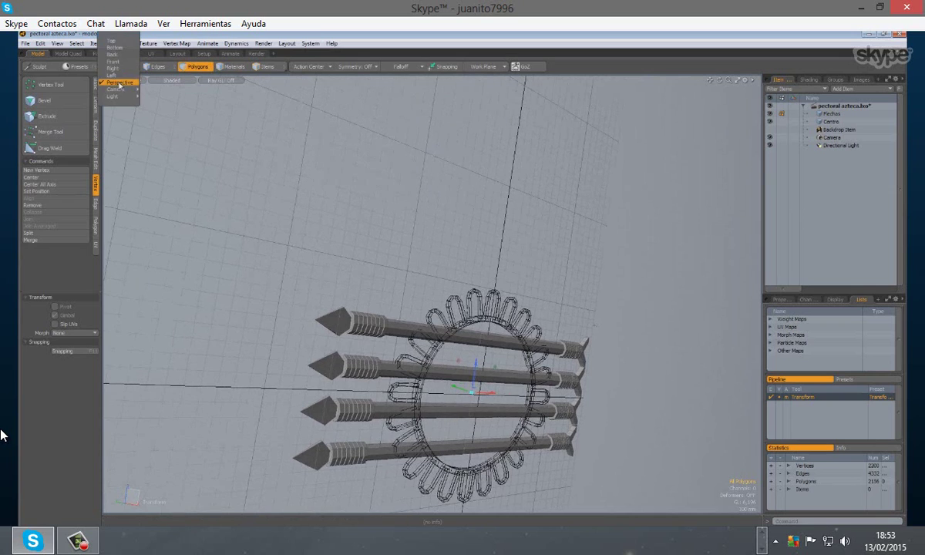
{"action": "left_click", "coordinate": [114, 62]}
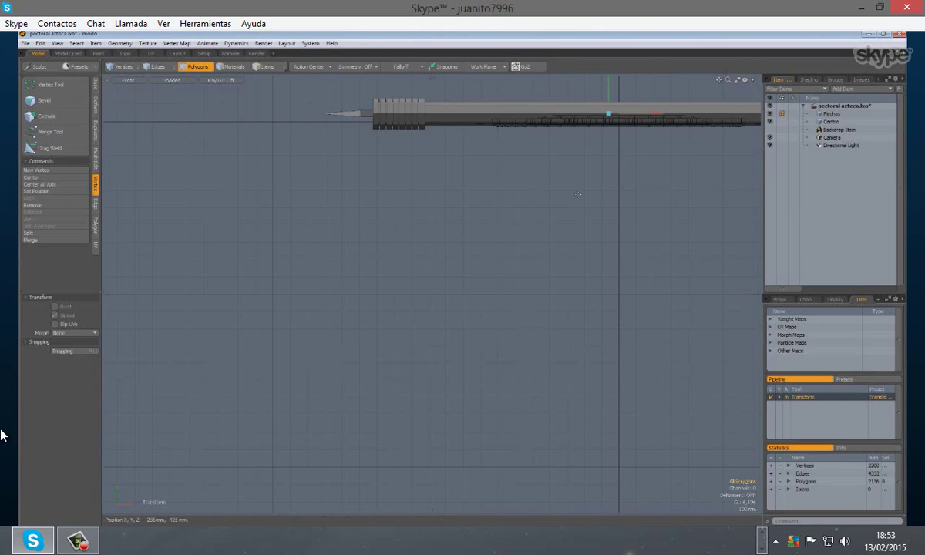
{"action": "key", "text": "a"}
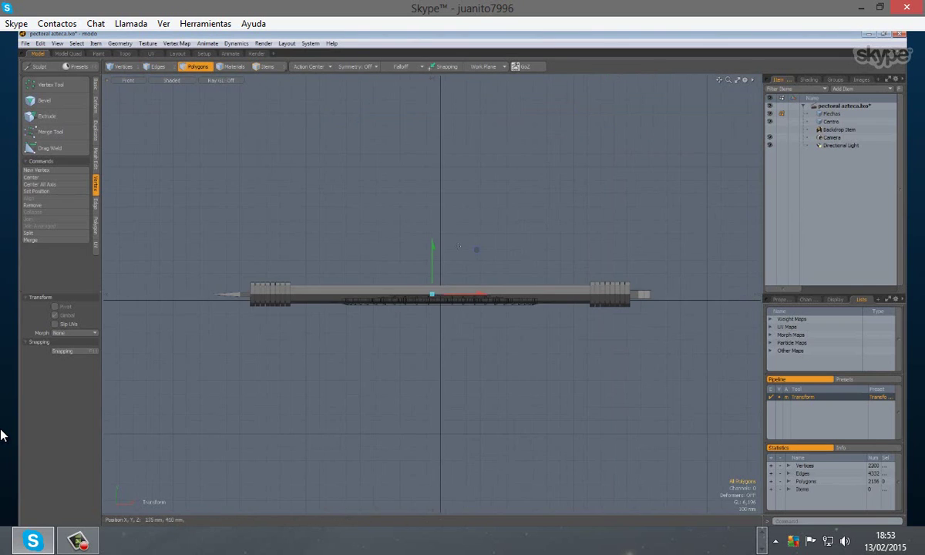
{"action": "left_click_drag", "start_coordinate": [433, 254], "coordinate": [432, 247]}
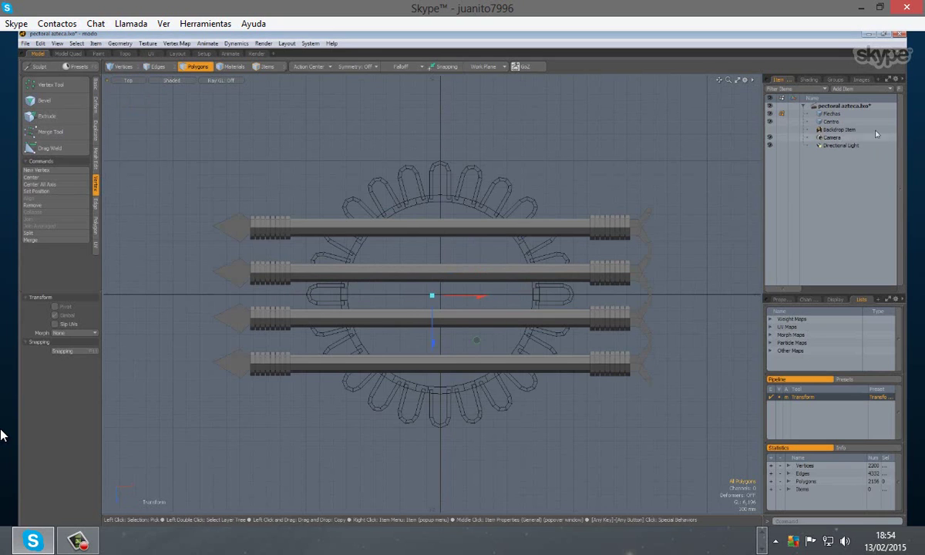
- Compare the Flechas and Centro meshes together in the front view and move the arrows behind the centre disc
{"action": "left_click", "coordinate": [831, 114]}
{"action": "left_click", "coordinate": [830, 122], "text": "shift"}
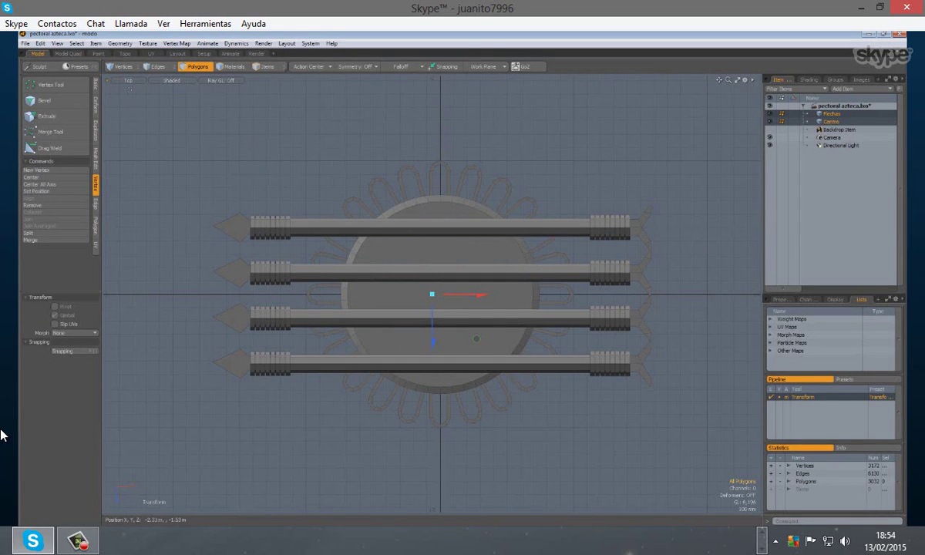
{"action": "left_click", "coordinate": [125, 80]}
{"action": "left_click", "coordinate": [126, 101]}
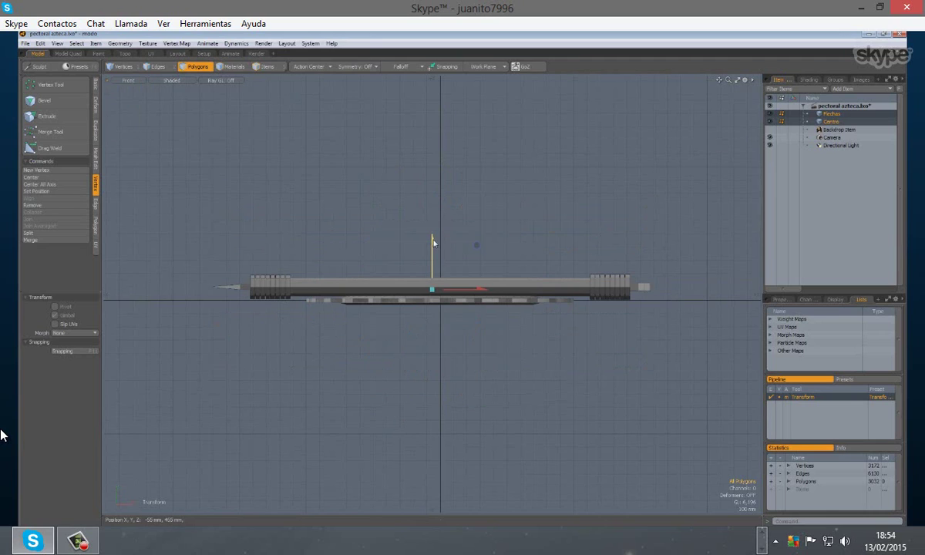
{"action": "key", "text": "space"}
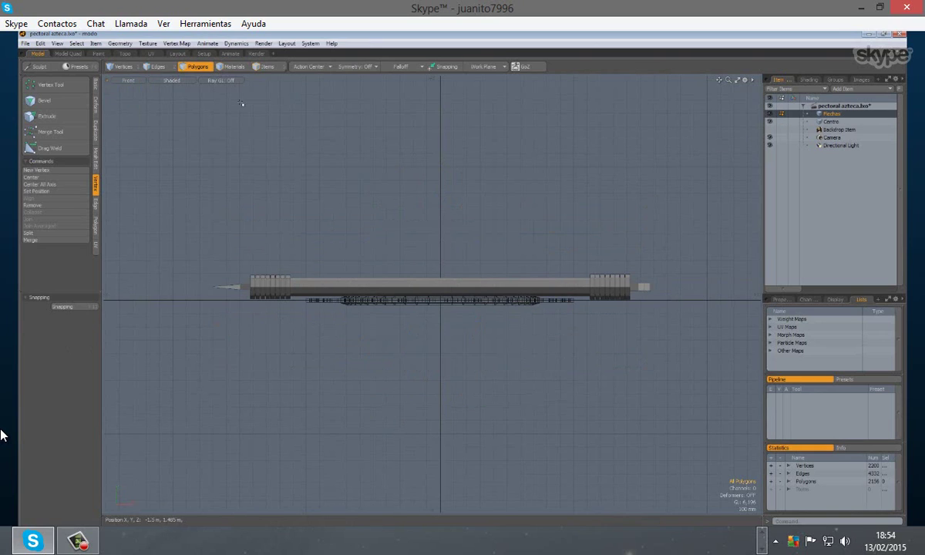
{"action": "key", "text": "w"}
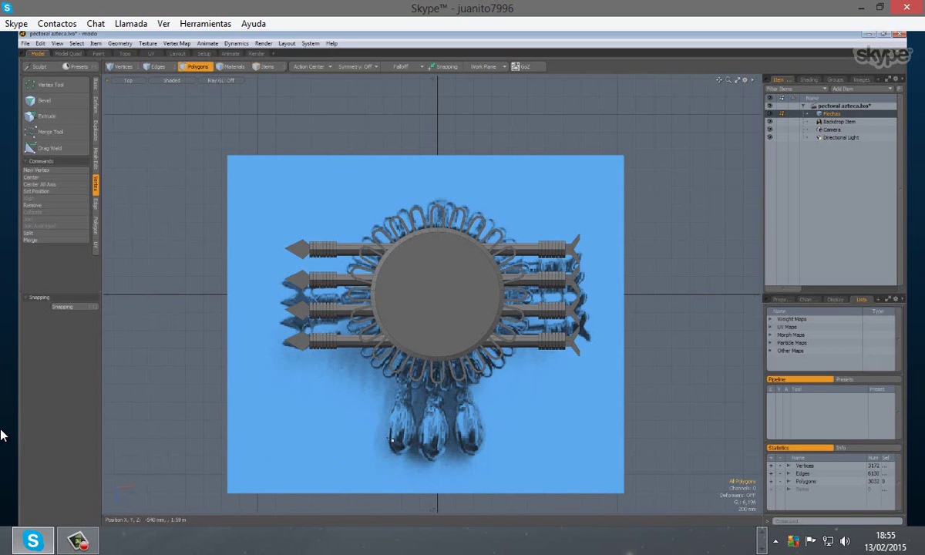
{"action": "mouse_move", "coordinate": [3, 376]}
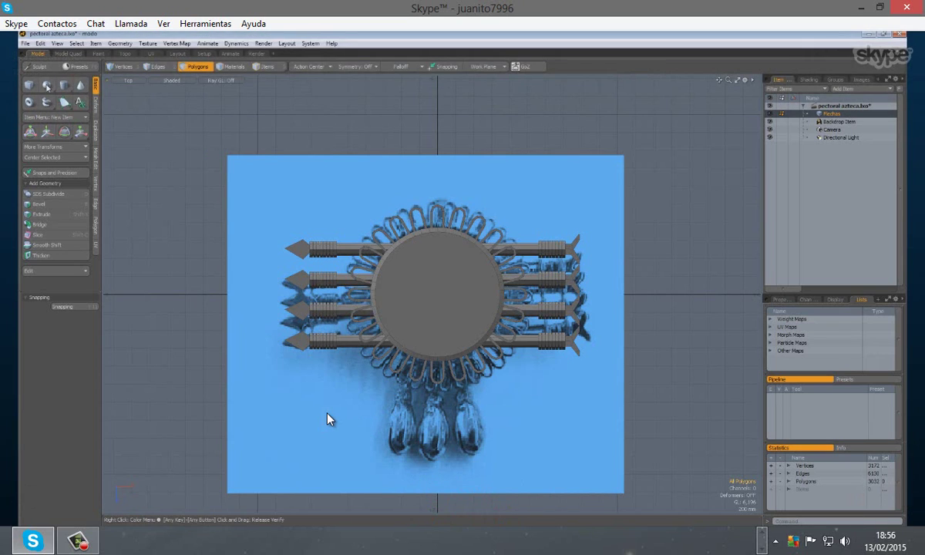
{"action": "left_click_drag", "start_coordinate": [320, 423], "coordinate": [327, 418]}
{"action": "left_click", "coordinate": [326, 418]}
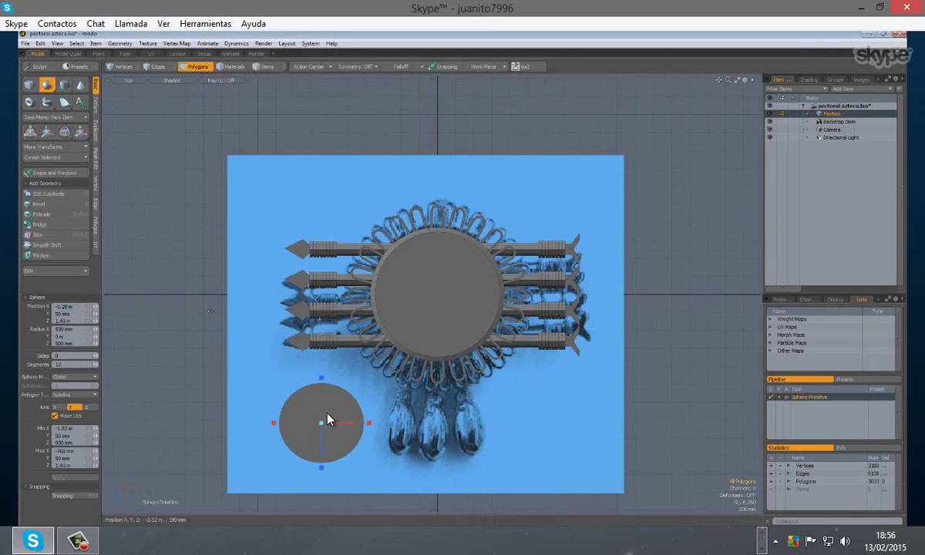
{"action": "left_click", "coordinate": [327, 418]}
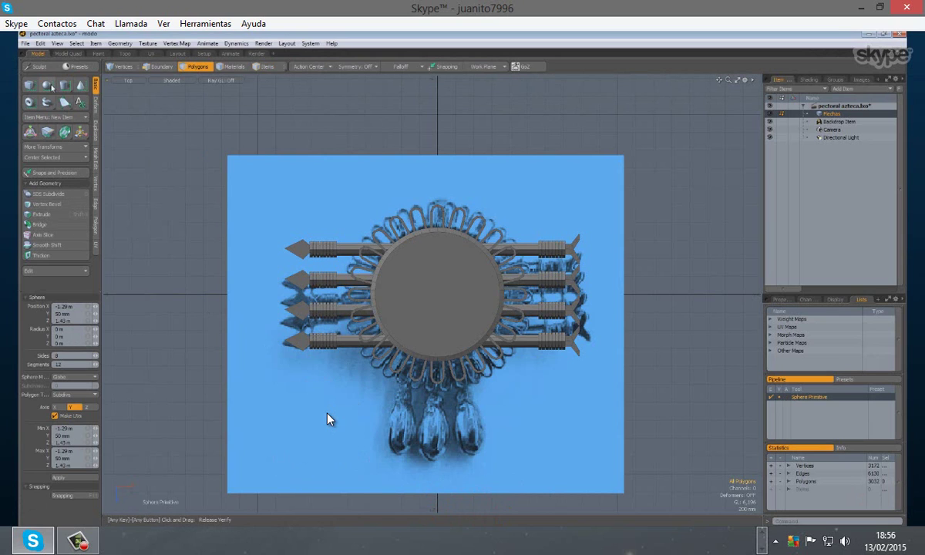
- Create a sphere of about 440 mm radius on the backdrop beside the hanging pendants
{"action": "left_click_drag", "start_coordinate": [327, 418], "coordinate": [327, 418]}
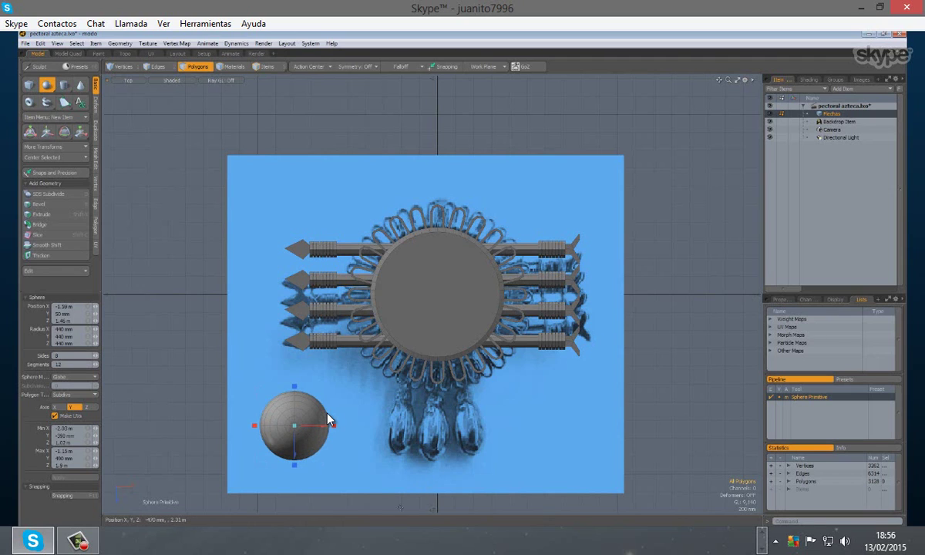
{"action": "key", "text": "y"}
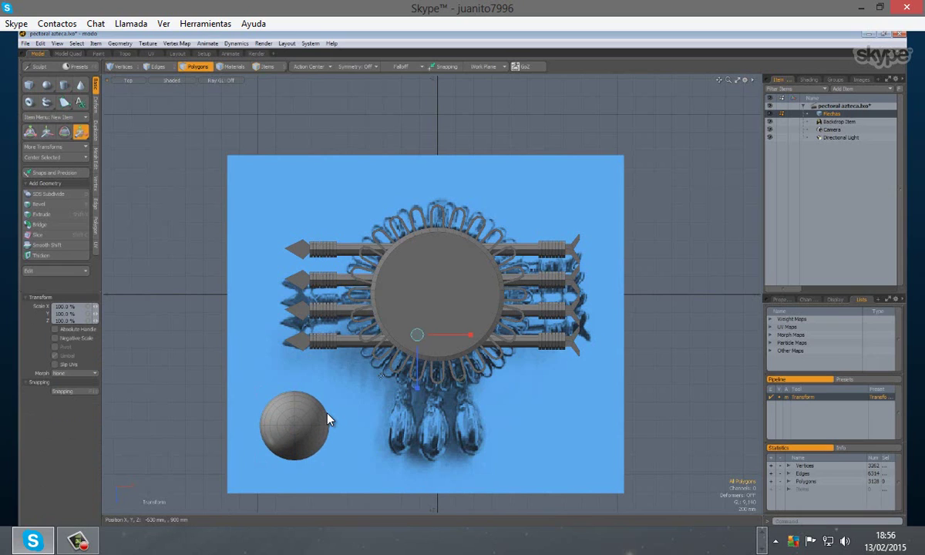
{"action": "key", "text": "q"}
- Select the new sphere and scale it into an upright egg shape, 72% in X and 110% in Z
{"action": "double_click", "coordinate": [326, 417]}
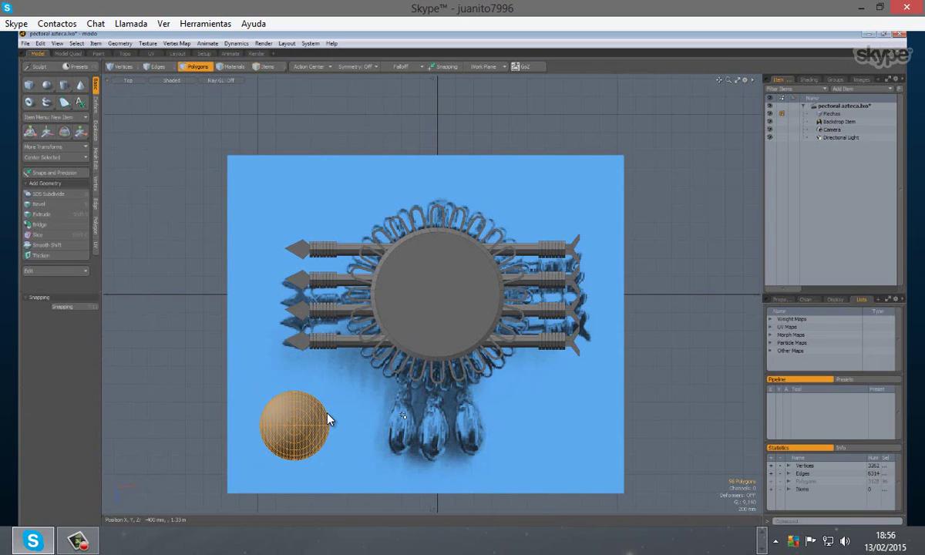
{"action": "key", "text": "y"}
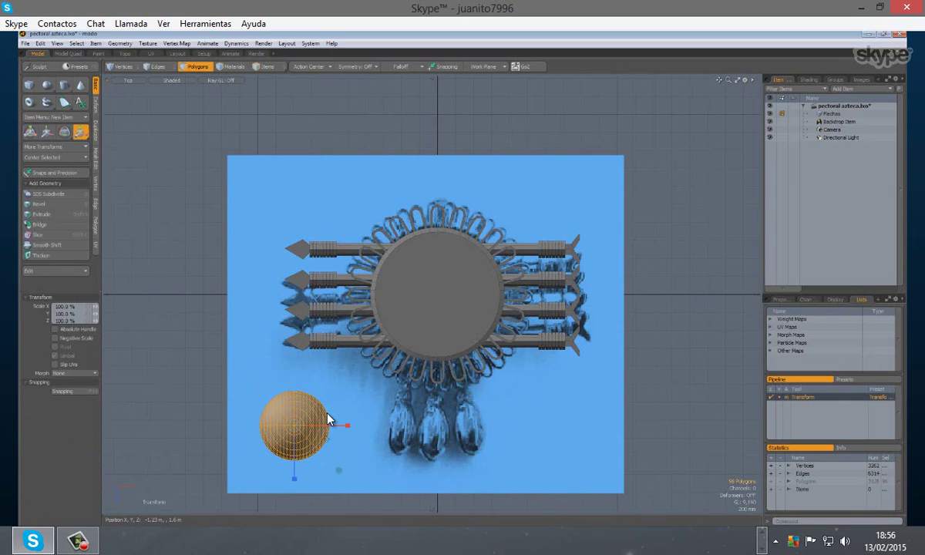
{"action": "left_click_drag", "start_coordinate": [294, 479], "coordinate": [294, 502]}
{"action": "left_click_drag", "start_coordinate": [329, 418], "coordinate": [329, 419]}
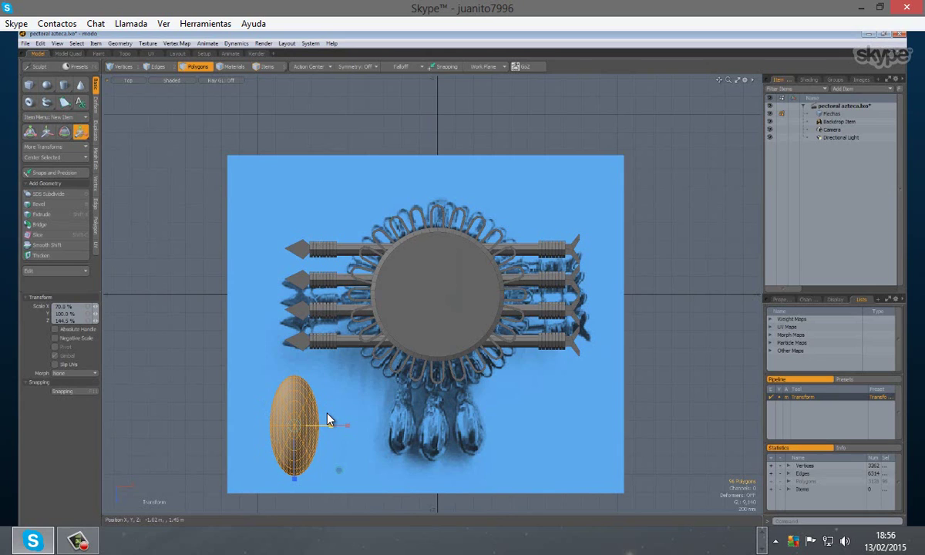
{"action": "left_click_drag", "start_coordinate": [294, 478], "coordinate": [293, 452]}
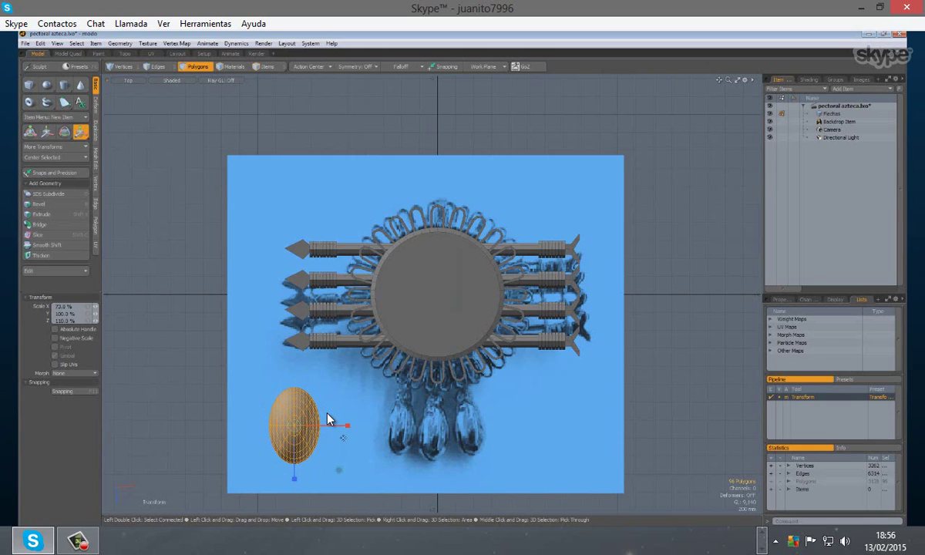
- Switch to the local untitled MODO scene, reposition the floating Skype call preview, and return to the Skype call
{"action": "mouse_move", "coordinate": [0, 285]}
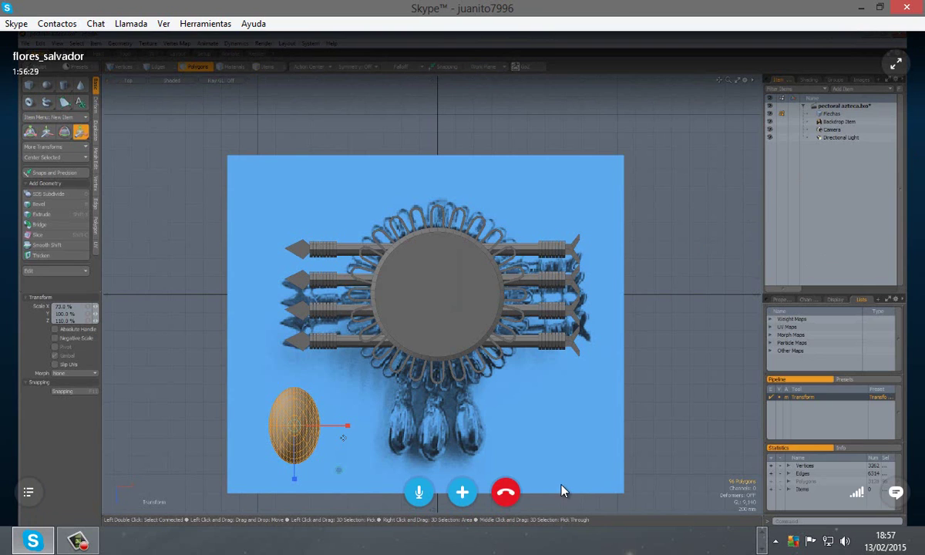
{"action": "left_click", "coordinate": [761, 552]}
{"action": "mouse_move", "coordinate": [655, 456]}
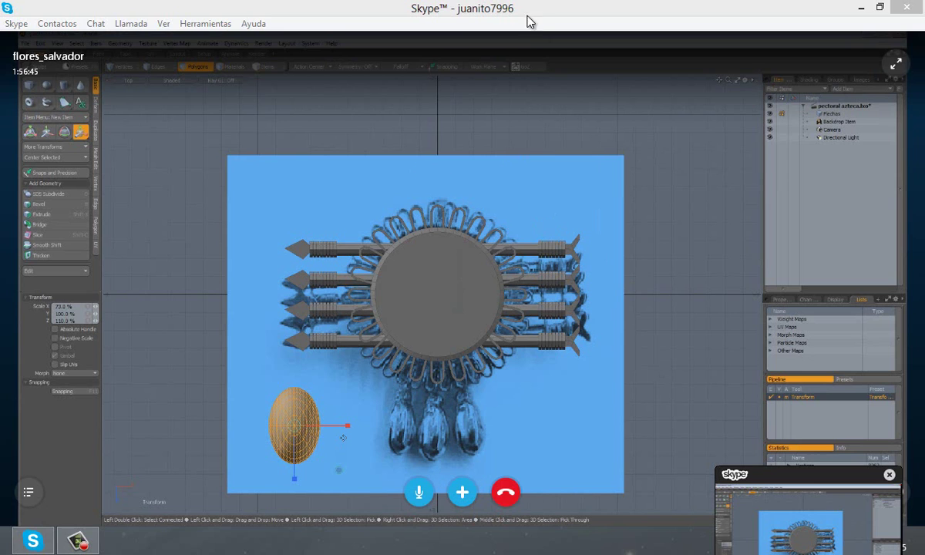
{"action": "left_click", "coordinate": [864, 10]}
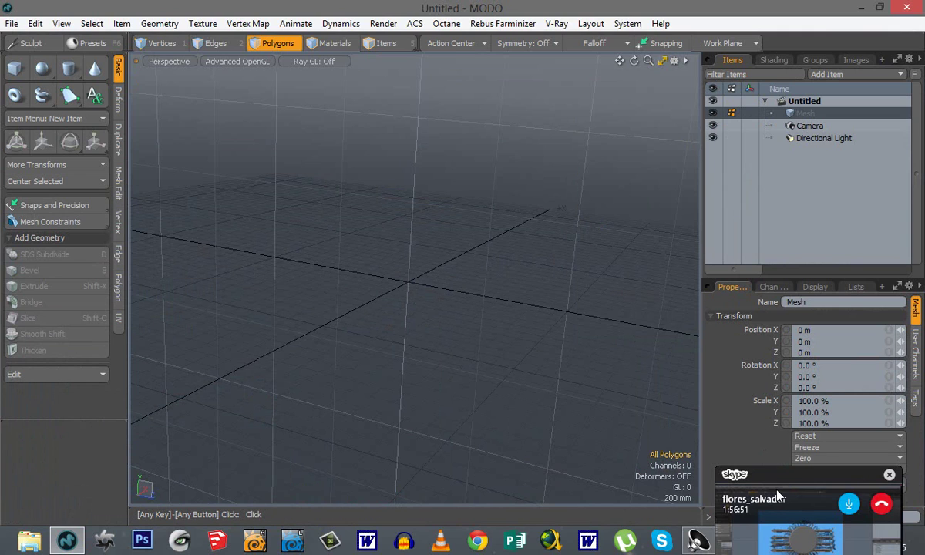
{"action": "left_click_drag", "start_coordinate": [726, 463], "coordinate": [434, 164]}
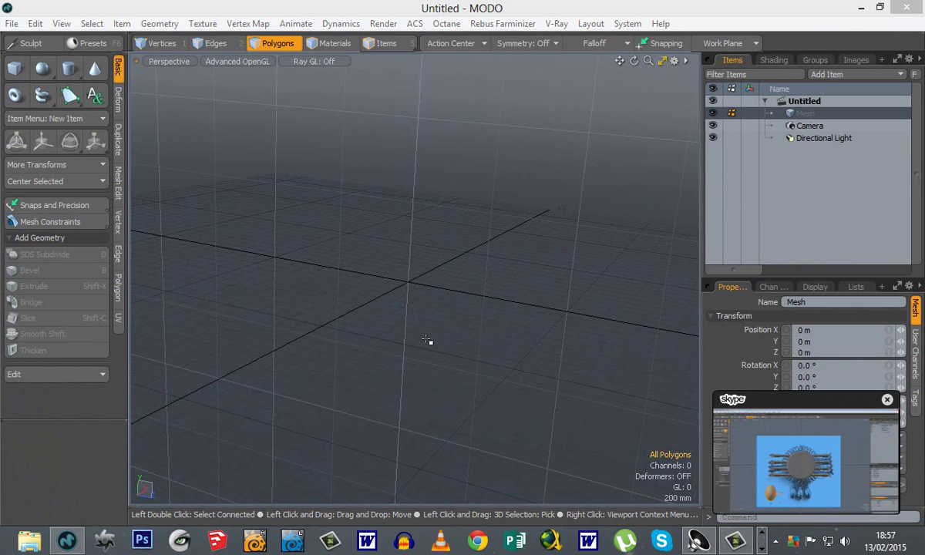
{"action": "left_click", "coordinate": [761, 548]}
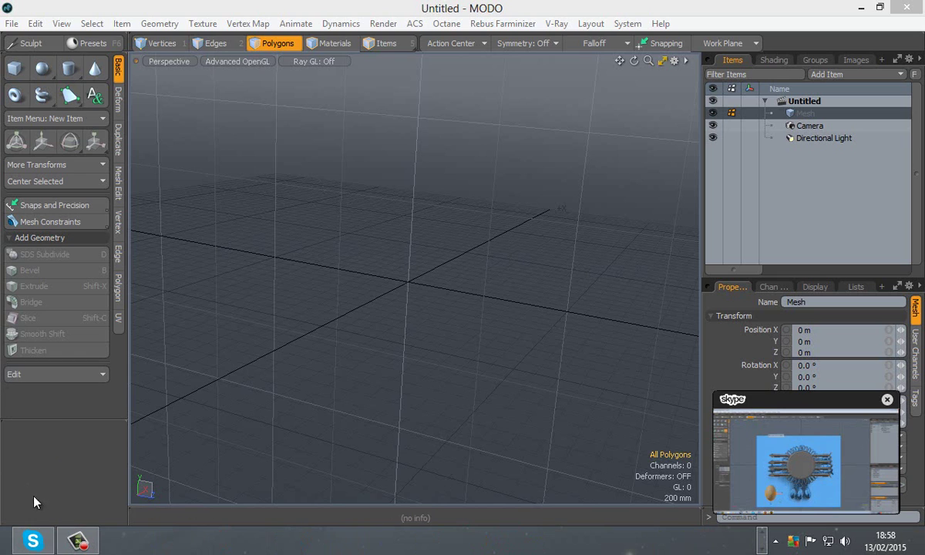
{"action": "left_click", "coordinate": [42, 547]}
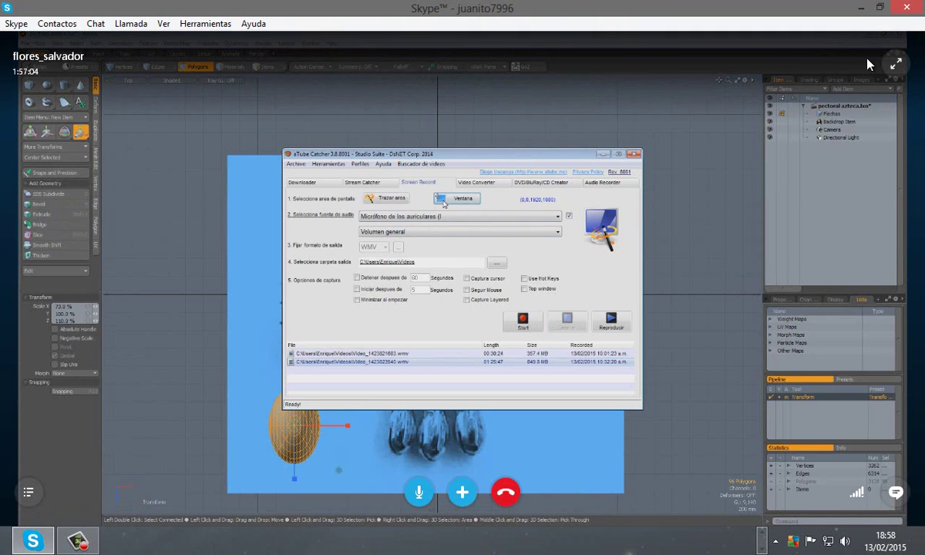
- Minimise the call again, place its preview over the empty MODO viewport, and reopen Skype
{"action": "left_click", "coordinate": [861, 9]}
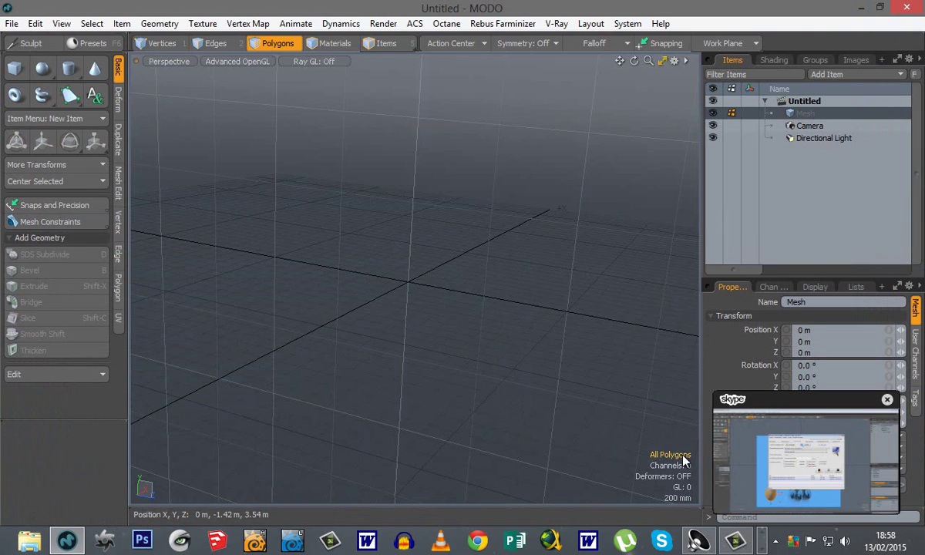
{"action": "left_click_drag", "start_coordinate": [790, 406], "coordinate": [512, 286]}
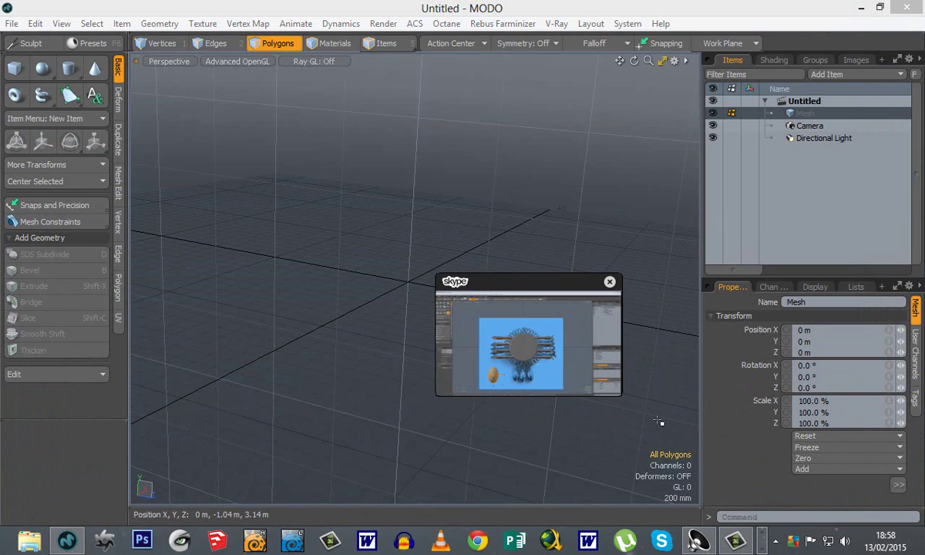
{"action": "mouse_move", "coordinate": [474, 359]}
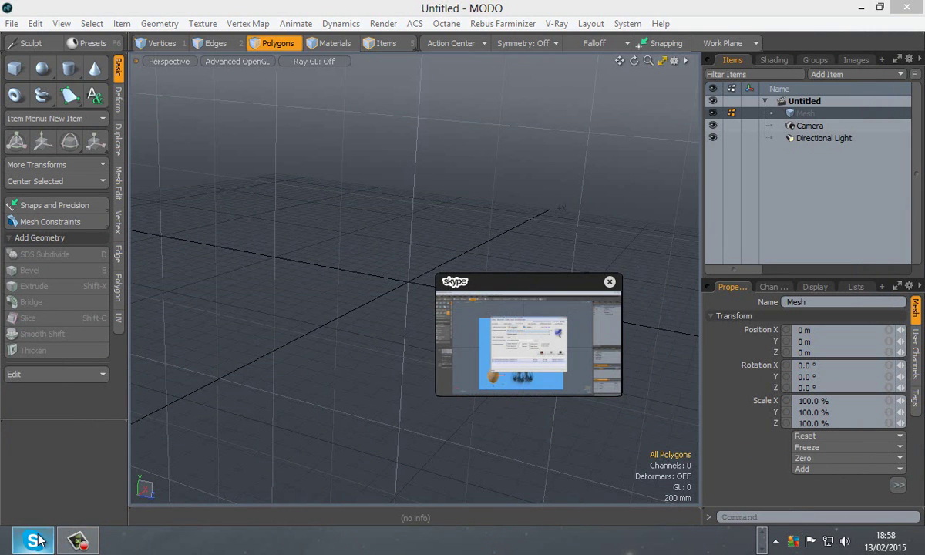
{"action": "left_click", "coordinate": [34, 540]}
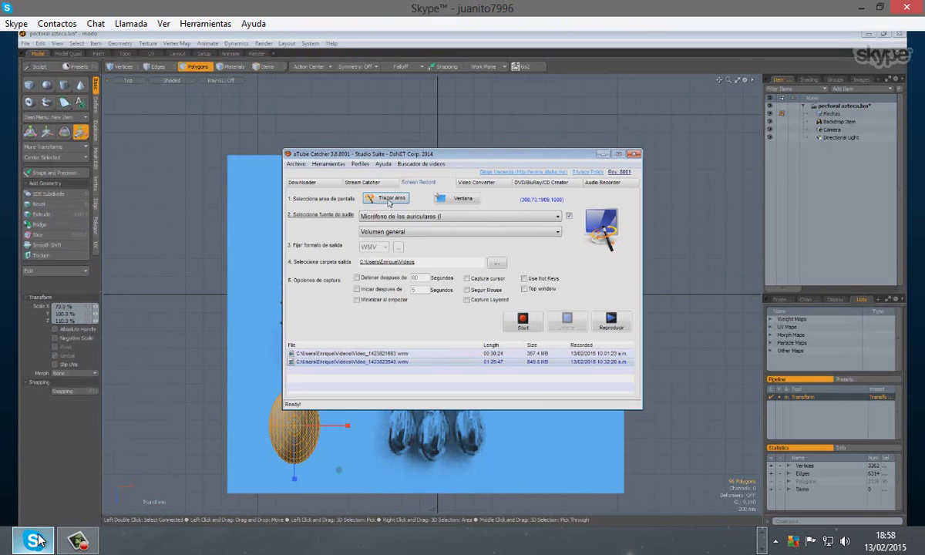
- Start sharing the screen in the Skype call and move the floating call panel clear of the MODO viewport
{"action": "left_click", "coordinate": [124, 30]}
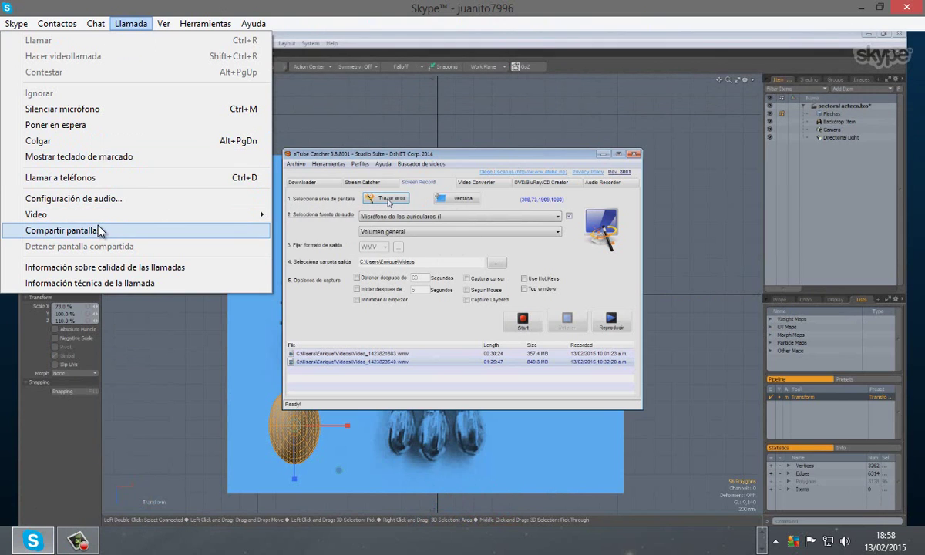
{"action": "left_click", "coordinate": [61, 230]}
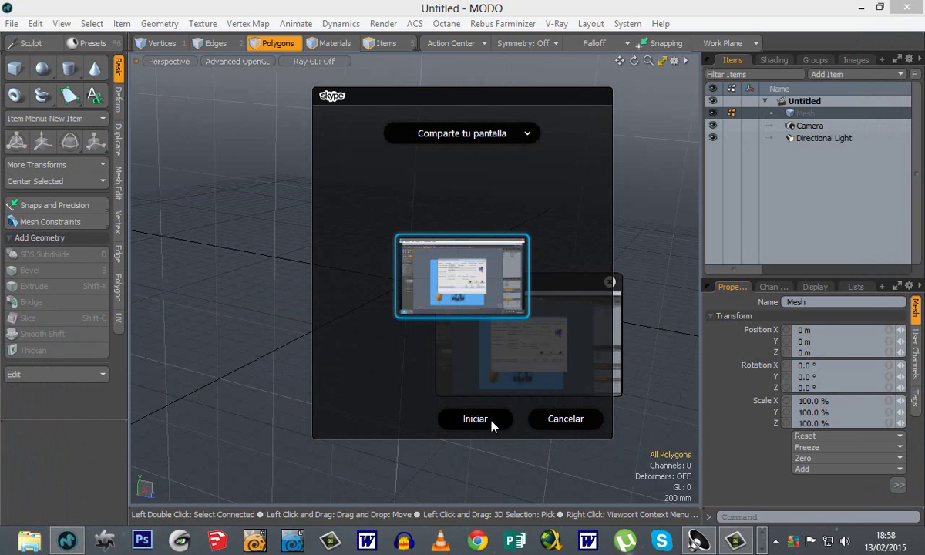
{"action": "left_click", "coordinate": [475, 419]}
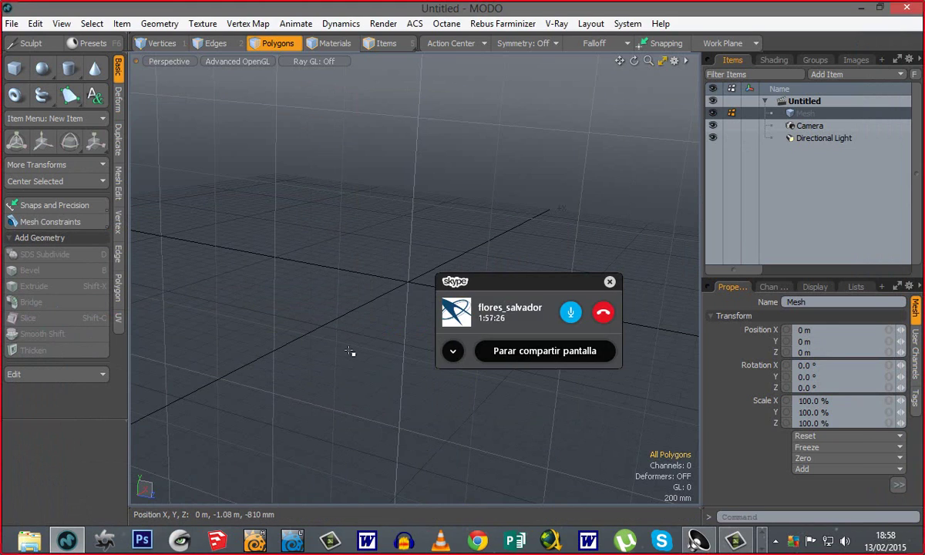
{"action": "left_click_drag", "start_coordinate": [501, 279], "coordinate": [792, 436]}
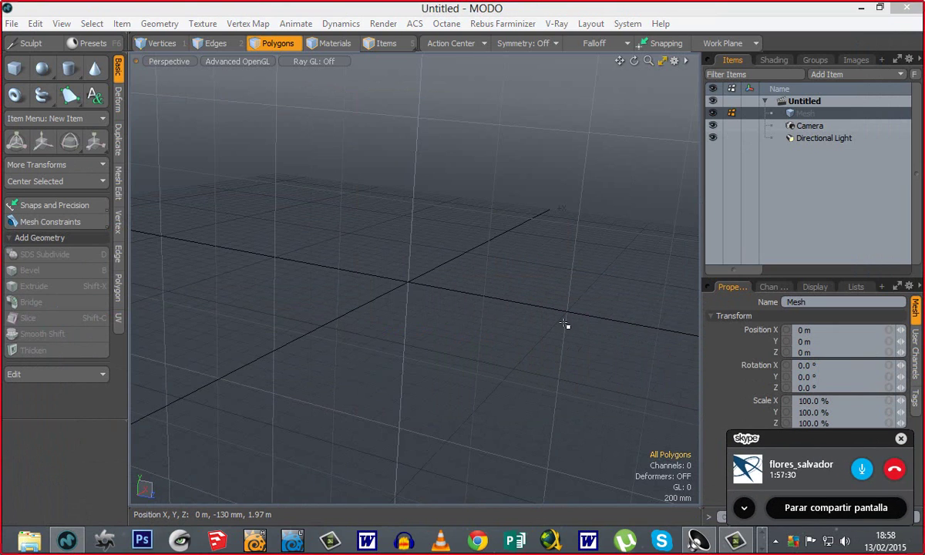
{"action": "left_click_drag", "start_coordinate": [535, 344], "coordinate": [607, 347], "text": "alt"}
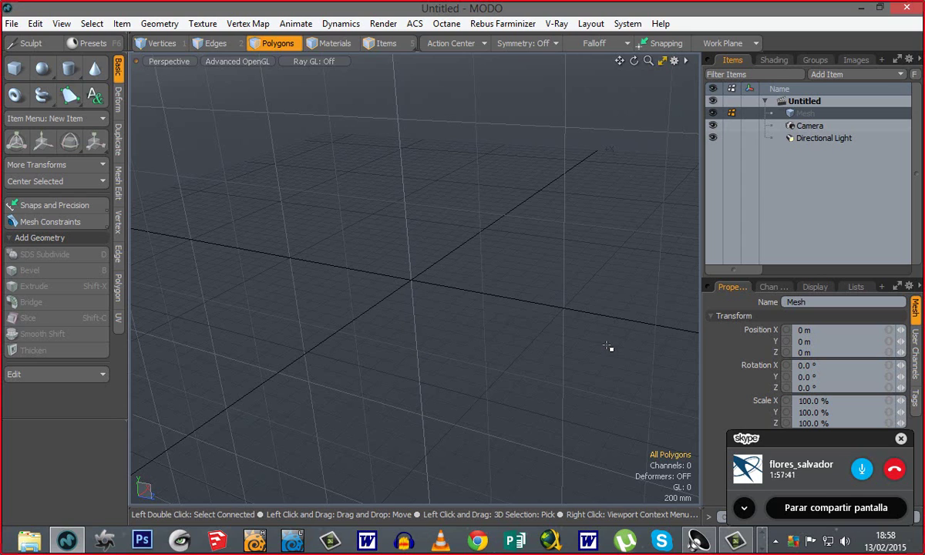
{"action": "left_click_drag", "start_coordinate": [377, 350], "coordinate": [500, 299], "text": "alt"}
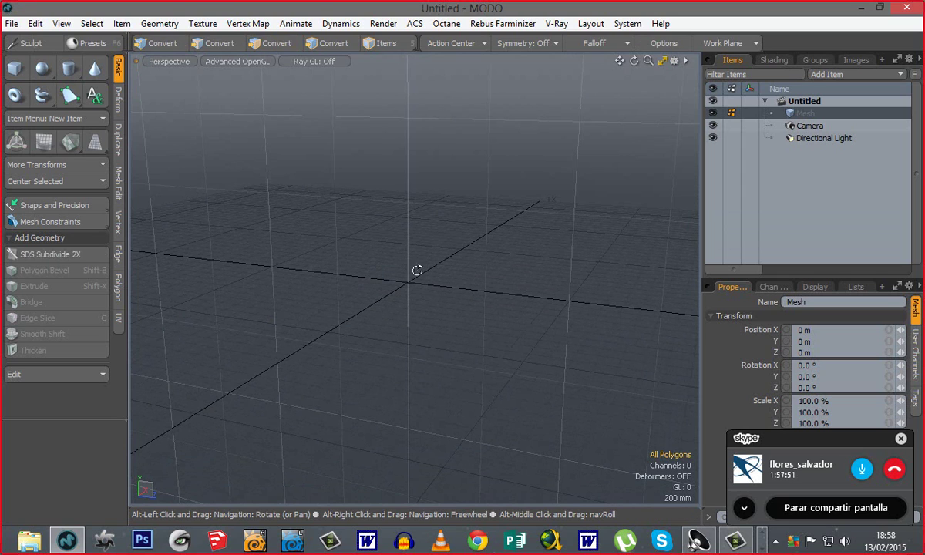
{"action": "left_click_drag", "start_coordinate": [419, 271], "coordinate": [337, 198], "text": "alt"}
{"action": "left_click_drag", "start_coordinate": [462, 377], "coordinate": [380, 402], "text": "alt"}
{"action": "left_click_drag", "start_coordinate": [371, 347], "coordinate": [409, 384], "text": "alt"}
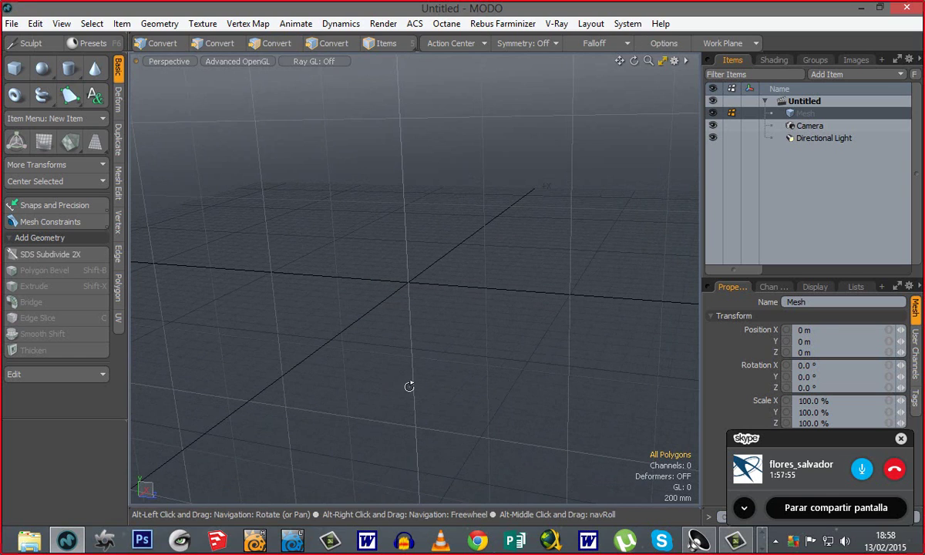
- Open the recently used scene regalo.lxo from the DIENTE project folder
{"action": "left_click", "coordinate": [11, 23]}
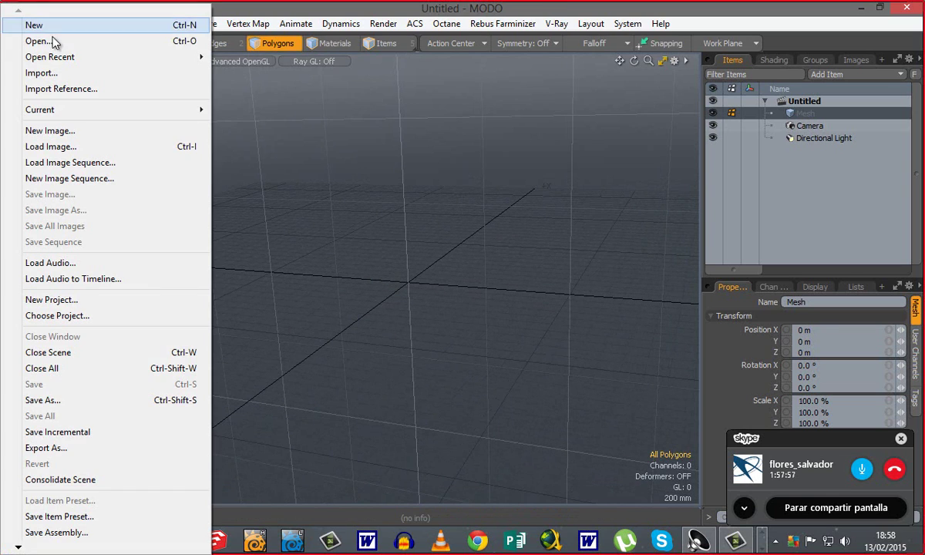
{"action": "mouse_move", "coordinate": [173, 57]}
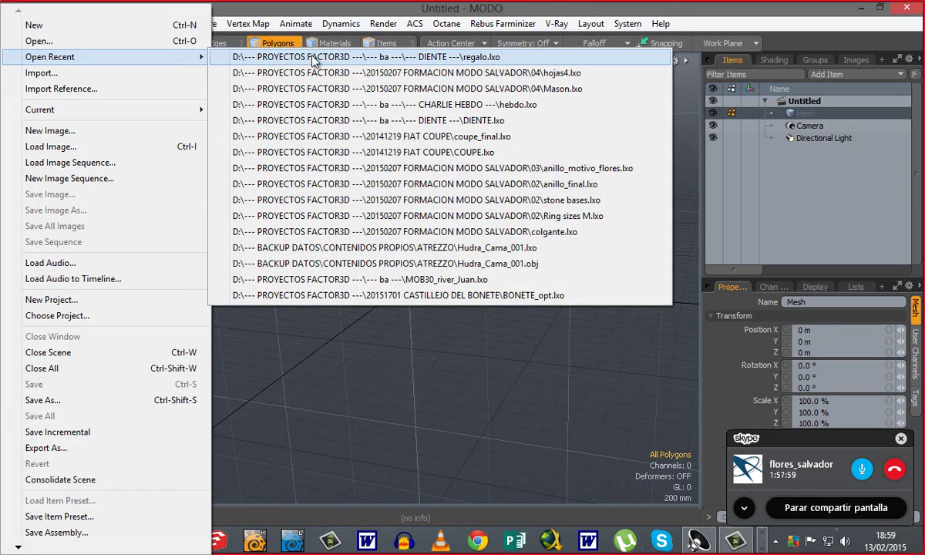
{"action": "left_click", "coordinate": [532, 58]}
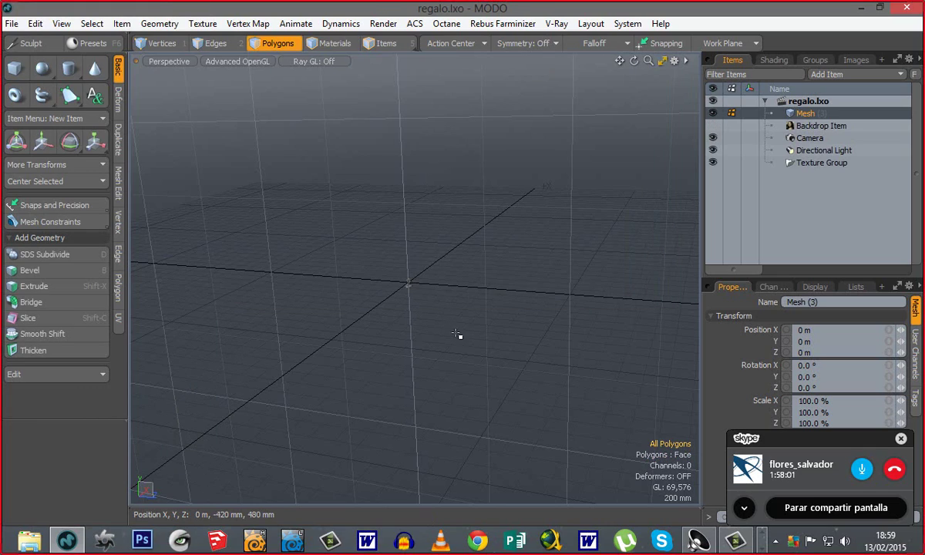
- Examine the tooth character's face, arms, hands and round base from the front and both sides
{"action": "left_click_drag", "start_coordinate": [484, 332], "coordinate": [407, 324], "text": "alt"}
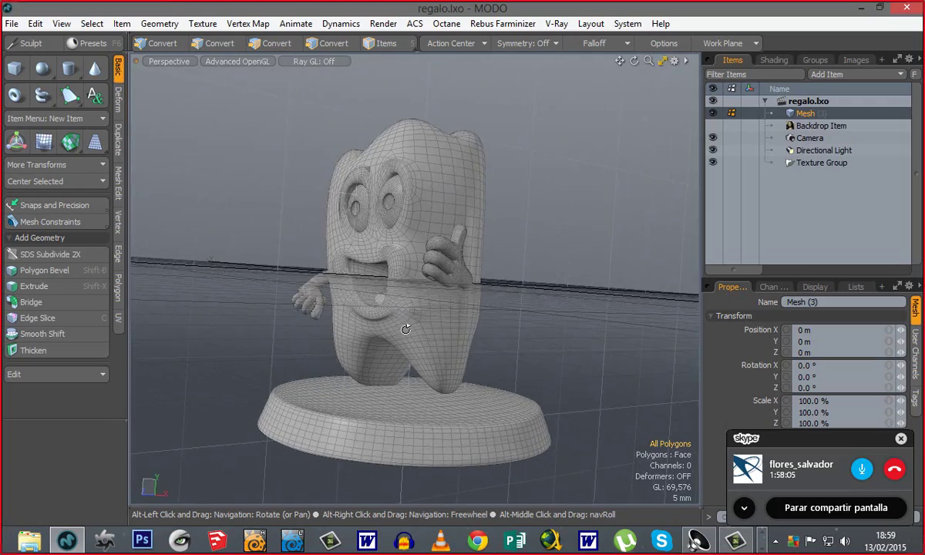
{"action": "left_click_drag", "start_coordinate": [363, 269], "coordinate": [430, 367], "text": "alt"}
{"action": "left_click_drag", "start_coordinate": [390, 338], "coordinate": [448, 337], "text": "alt"}
{"action": "left_click_drag", "start_coordinate": [402, 317], "coordinate": [395, 337], "text": "alt"}
{"action": "left_click_drag", "start_coordinate": [515, 320], "coordinate": [357, 190], "text": "alt"}
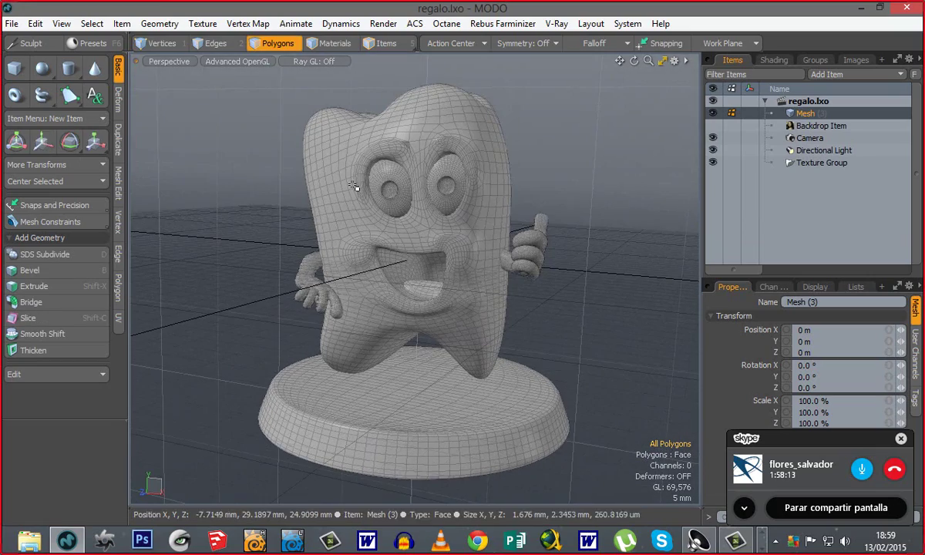
{"action": "left_click_drag", "start_coordinate": [310, 334], "coordinate": [370, 350], "text": "alt"}
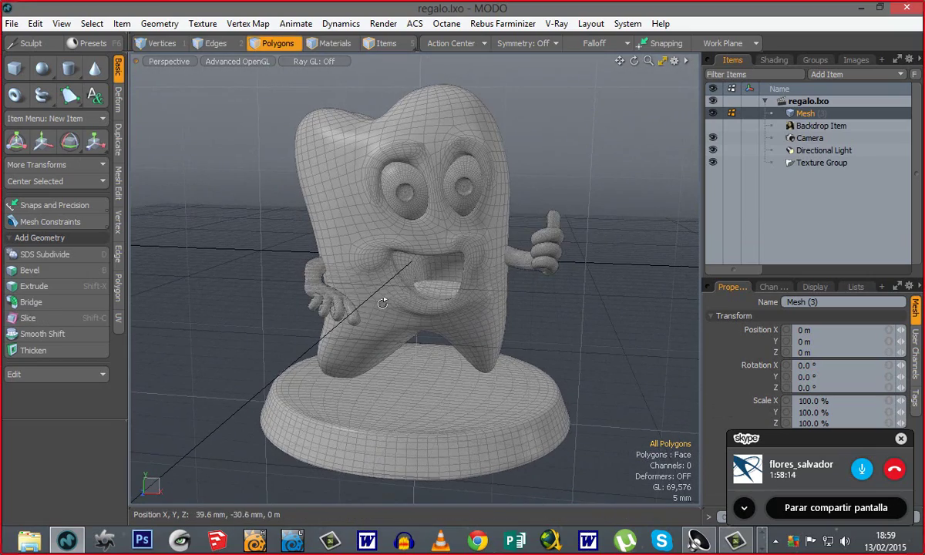
{"action": "left_click_drag", "start_coordinate": [385, 308], "coordinate": [501, 367], "text": "alt"}
{"action": "left_click_drag", "start_coordinate": [585, 391], "coordinate": [451, 337], "text": "alt"}
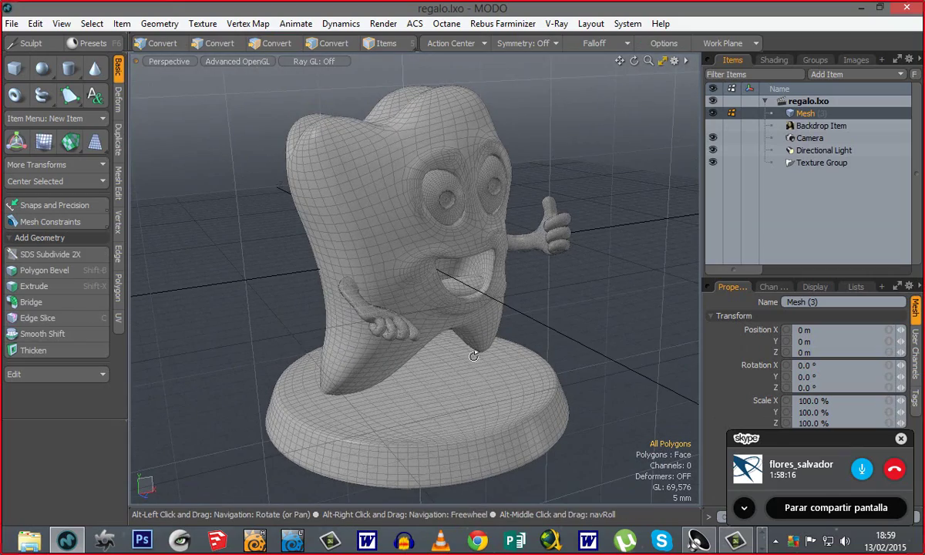
{"action": "left_click_drag", "start_coordinate": [413, 306], "coordinate": [426, 343], "text": "ctrl+alt"}
{"action": "left_click_drag", "start_coordinate": [463, 374], "coordinate": [555, 339], "text": "alt"}
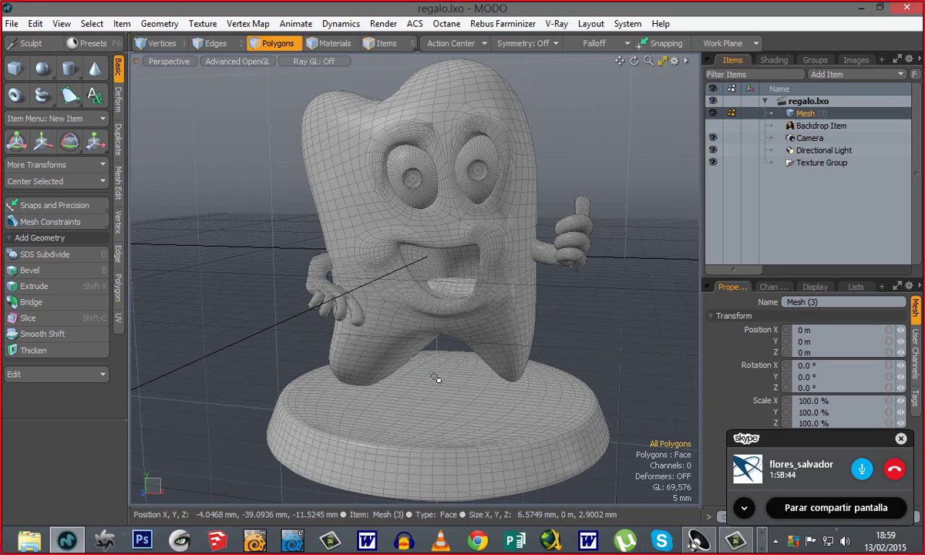
{"action": "left_click_drag", "start_coordinate": [388, 363], "coordinate": [423, 270], "text": "alt"}
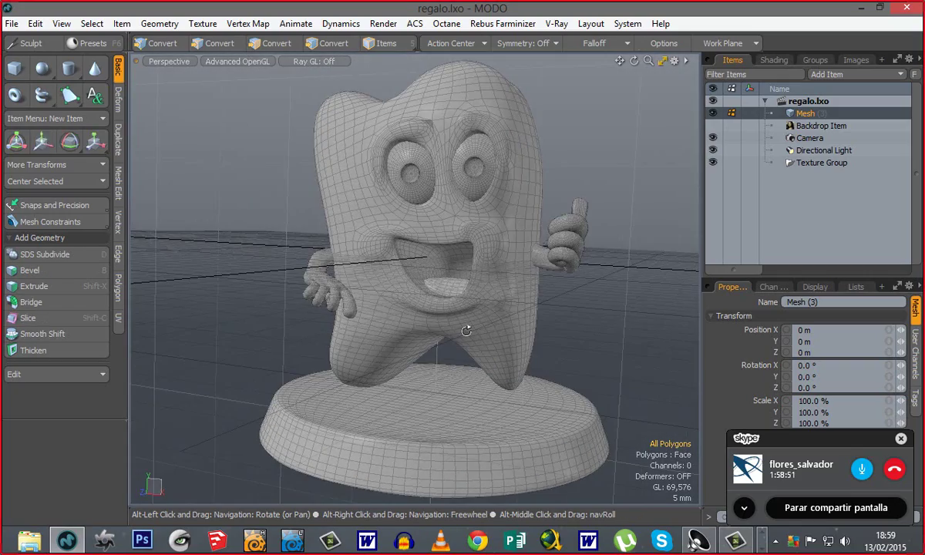
{"action": "left_click_drag", "start_coordinate": [466, 331], "coordinate": [578, 297], "text": "alt"}
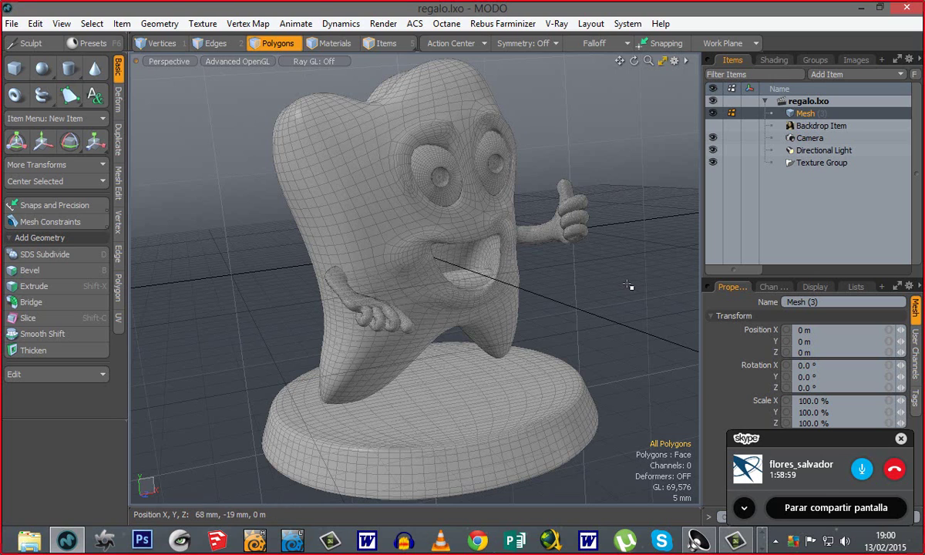
{"action": "key", "text": "alt"}
{"action": "left_click_drag", "start_coordinate": [410, 365], "coordinate": [431, 368], "text": "alt"}
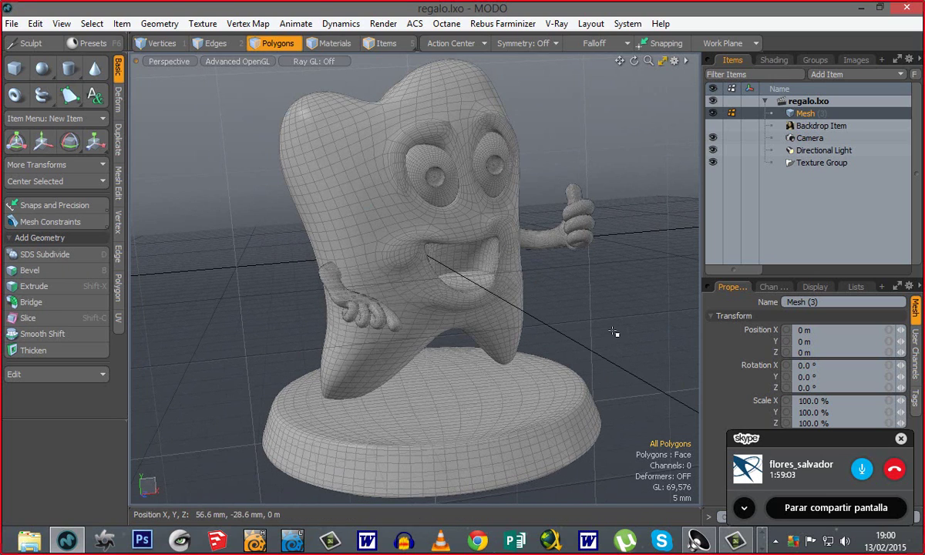
{"action": "left_click_drag", "start_coordinate": [576, 322], "coordinate": [628, 331], "text": "alt"}
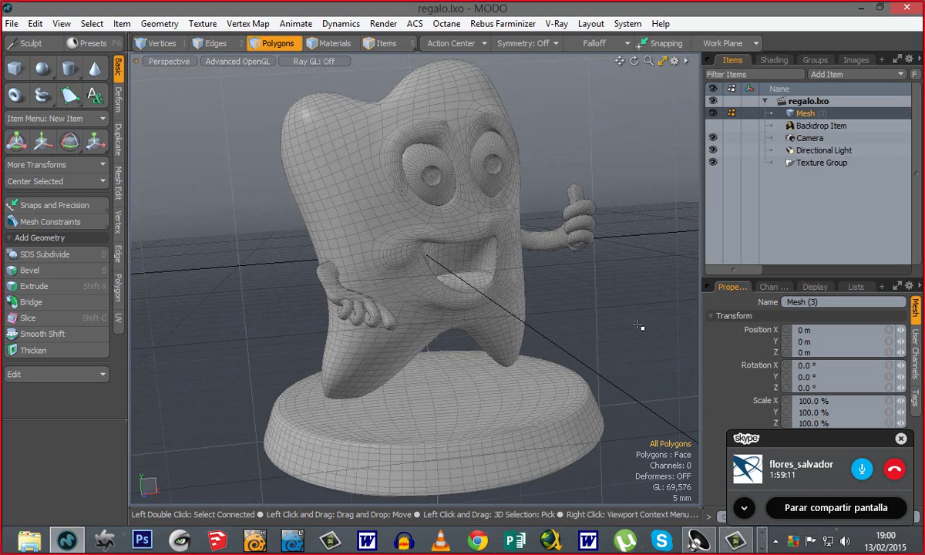
{"action": "left_click_drag", "start_coordinate": [611, 316], "coordinate": [638, 317], "text": "alt"}
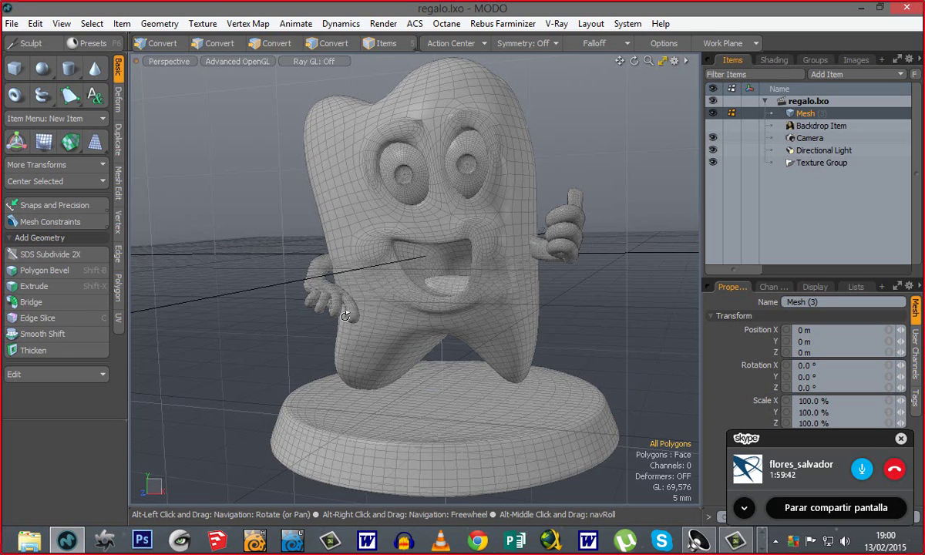
{"action": "left_click_drag", "start_coordinate": [323, 300], "coordinate": [492, 332], "text": "alt"}
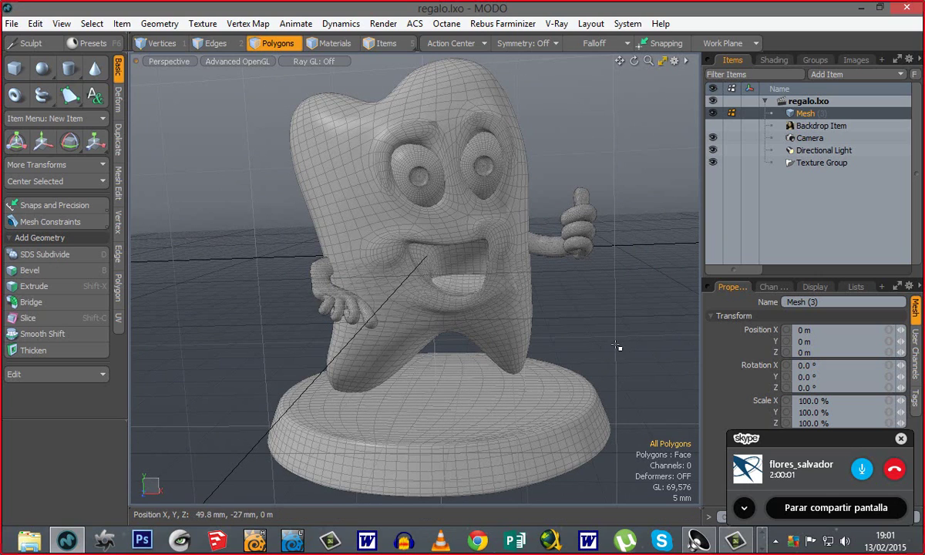
{"action": "left_click_drag", "start_coordinate": [457, 361], "coordinate": [480, 361], "text": "alt"}
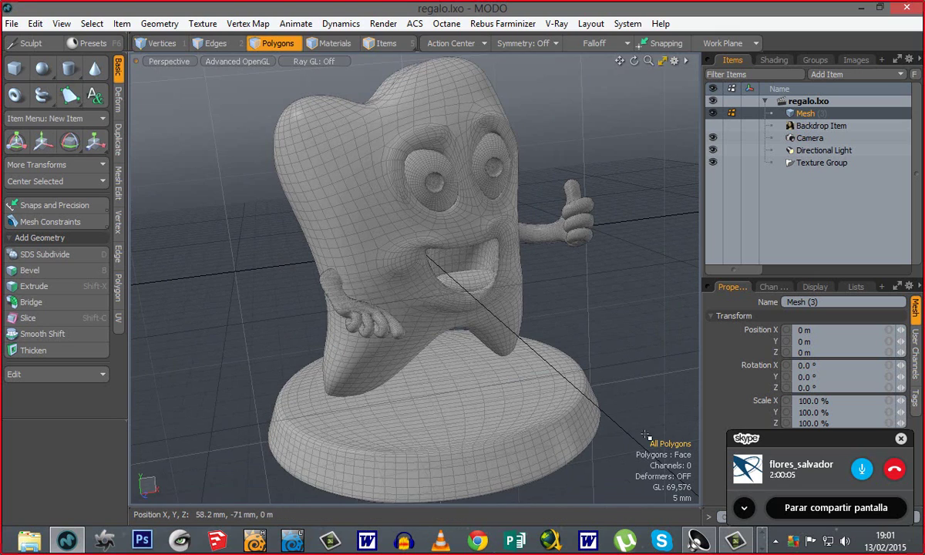
- End the Skype call together with its screen share
{"action": "left_click", "coordinate": [894, 472]}
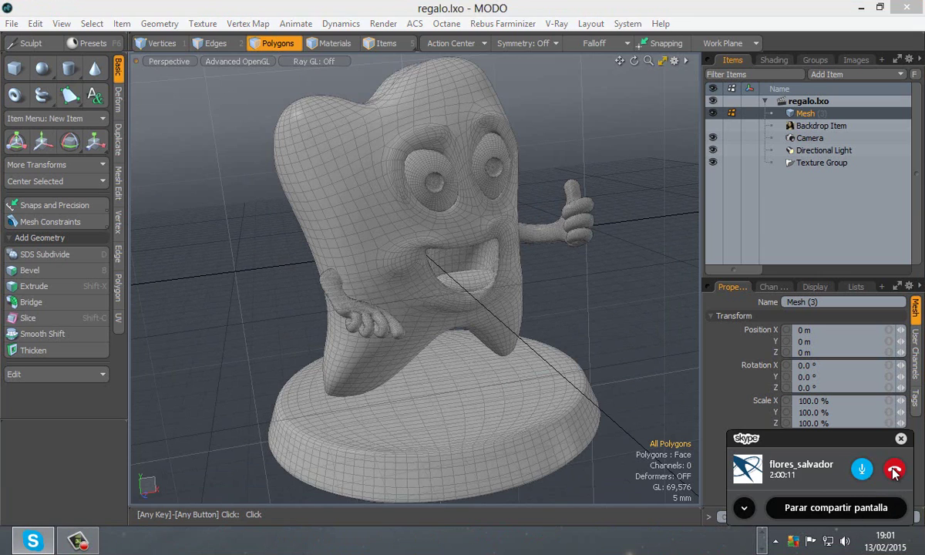
{"action": "left_click", "coordinate": [91, 548]}
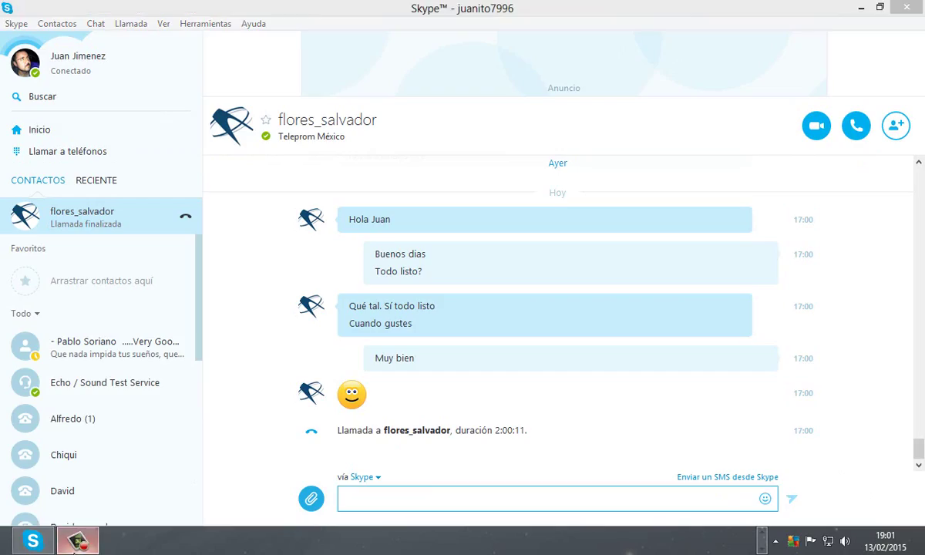